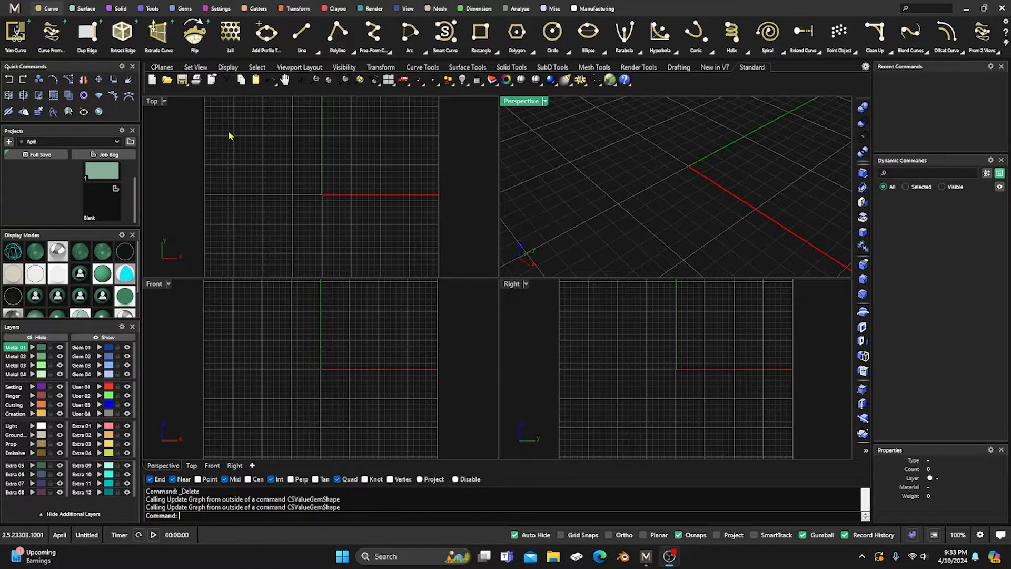
Step: Create a US size 7 ring rail centred on the origin
{"action": "left_click", "coordinate": [152, 9]}
{"action": "left_click", "coordinate": [266, 45]}
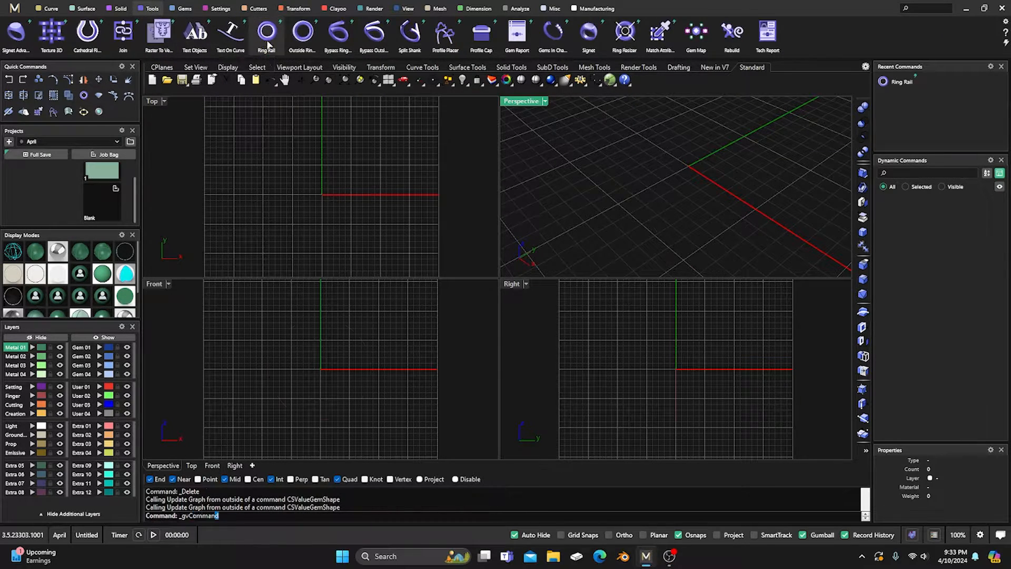
{"action": "left_click", "coordinate": [322, 176]}
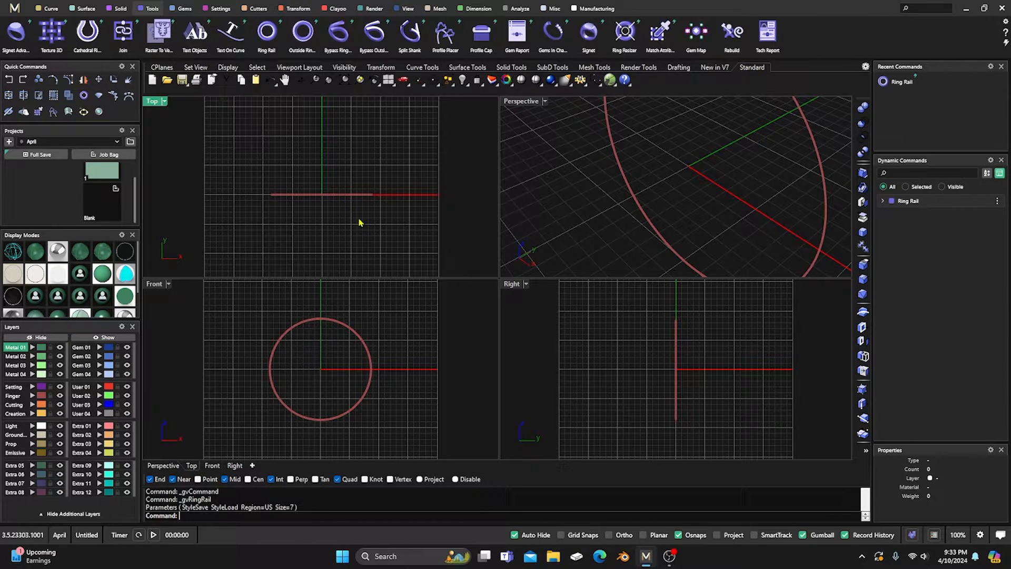
Step: Place a rounded rectangular profile from the library on the ring rail with Profile Placer
{"action": "left_click", "coordinate": [316, 196]}
{"action": "left_click", "coordinate": [444, 46]}
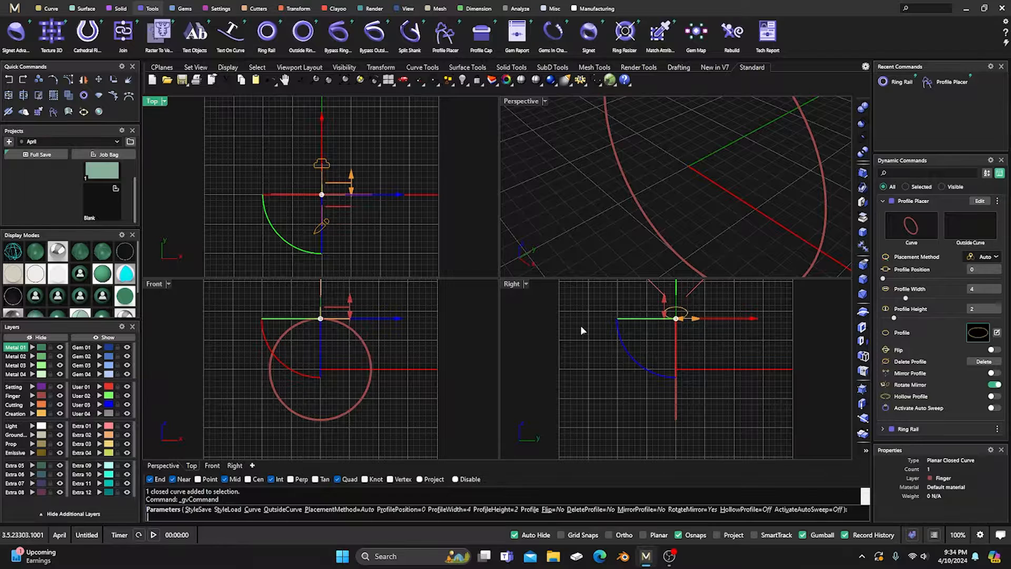
{"action": "double_click", "coordinate": [221, 343]}
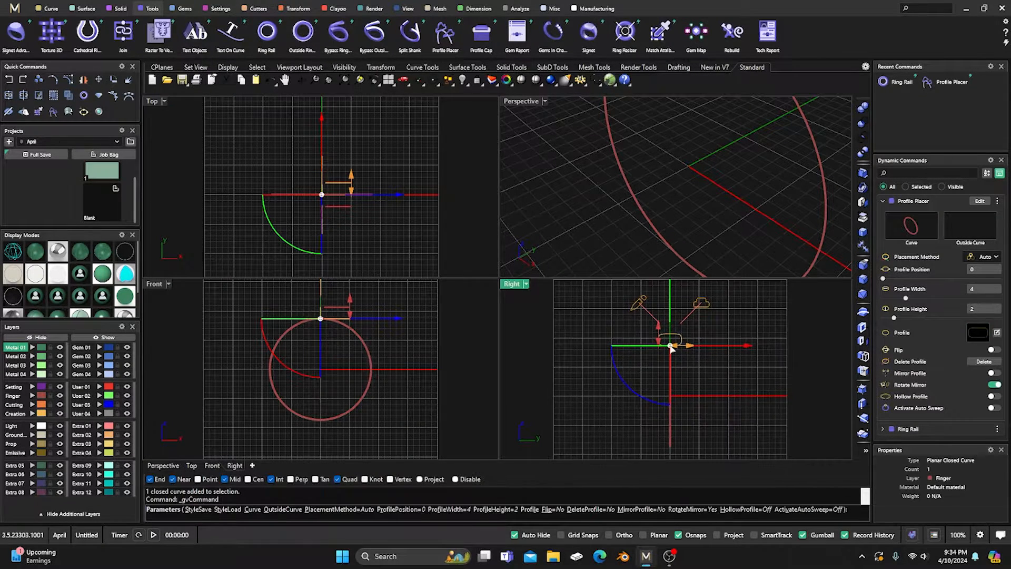
Step: Set the profile to 3.5 mm wide and 2.5 mm high, and activate its auto sweep around the rail
{"action": "left_click_drag", "start_coordinate": [686, 351], "coordinate": [669, 351]}
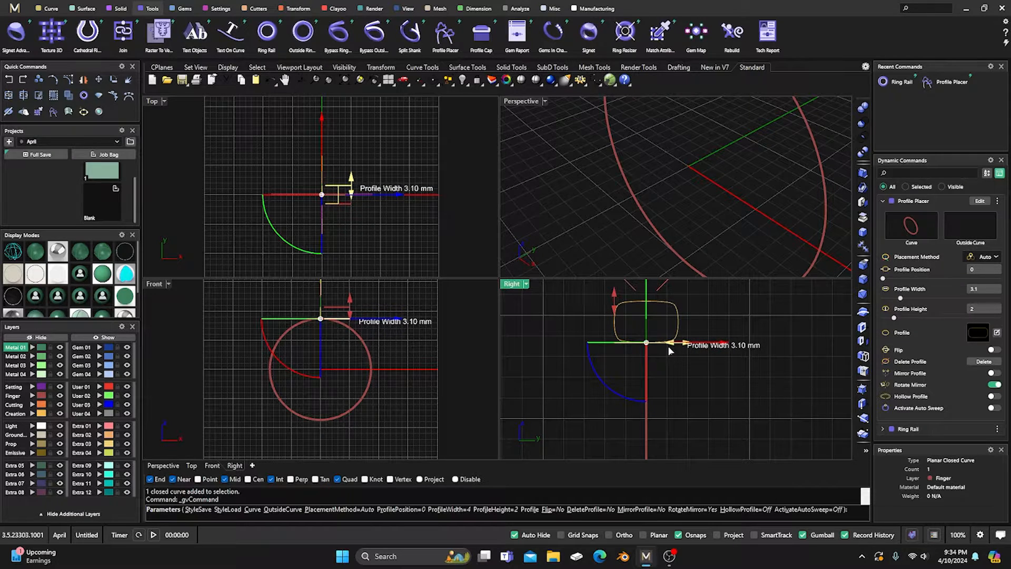
{"action": "left_click_drag", "start_coordinate": [670, 351], "coordinate": [676, 350]}
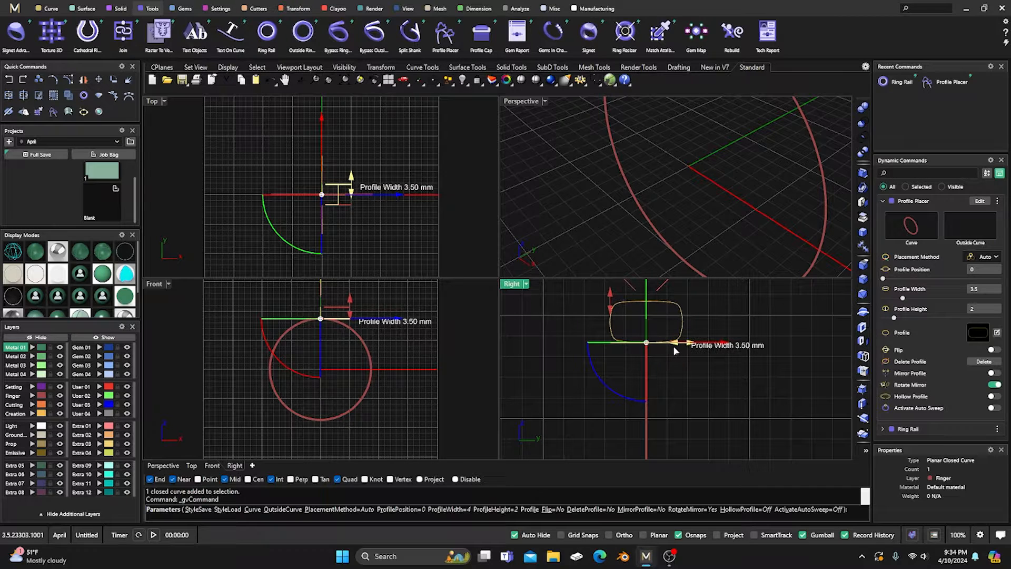
{"action": "left_click_drag", "start_coordinate": [611, 308], "coordinate": [612, 299]}
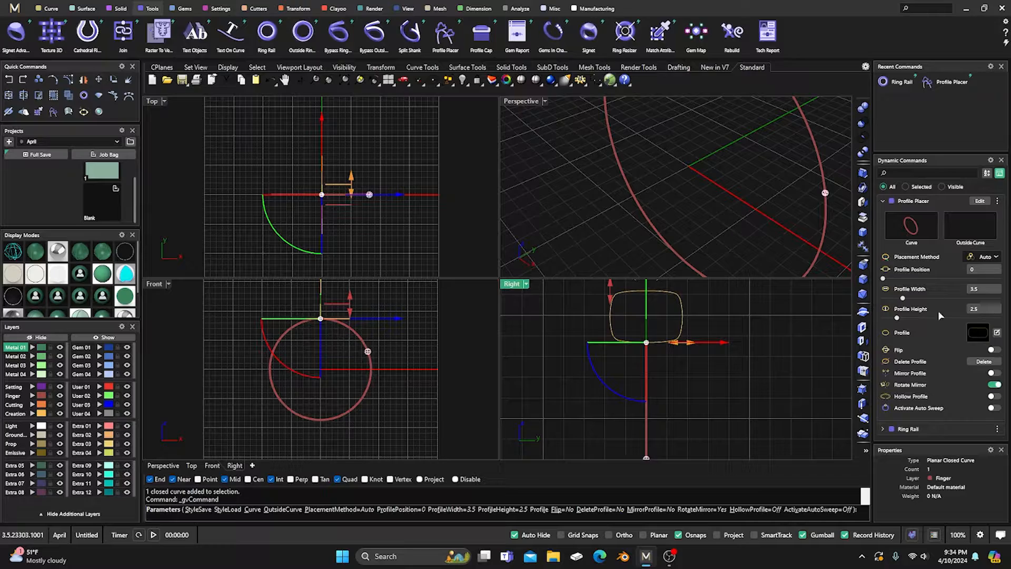
{"action": "left_click", "coordinate": [993, 408]}
{"action": "right_click", "coordinate": [519, 156]}
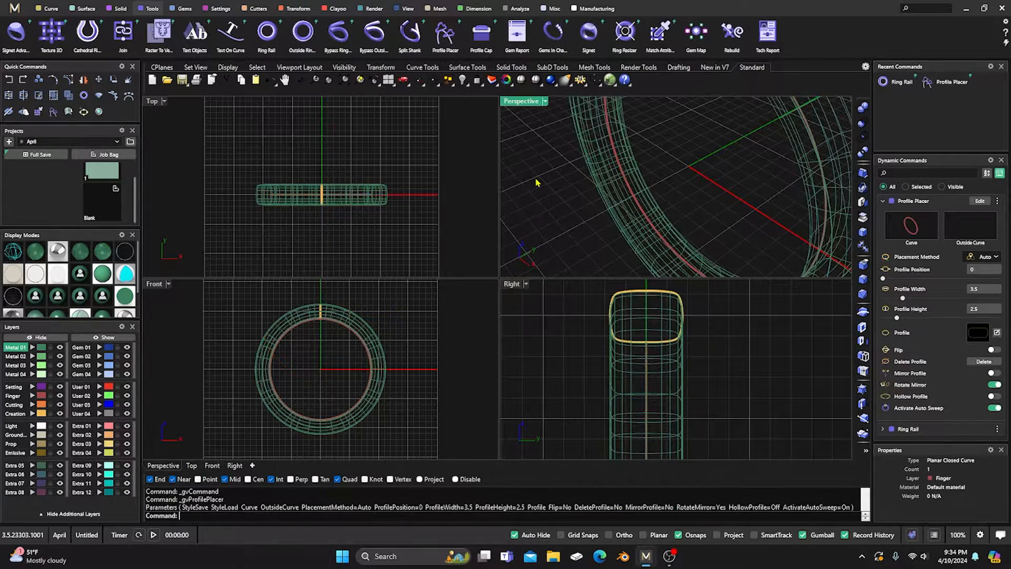
Step: Maximize the Perspective view and switch it to a shaded display of the ring band
{"action": "double_click", "coordinate": [519, 105]}
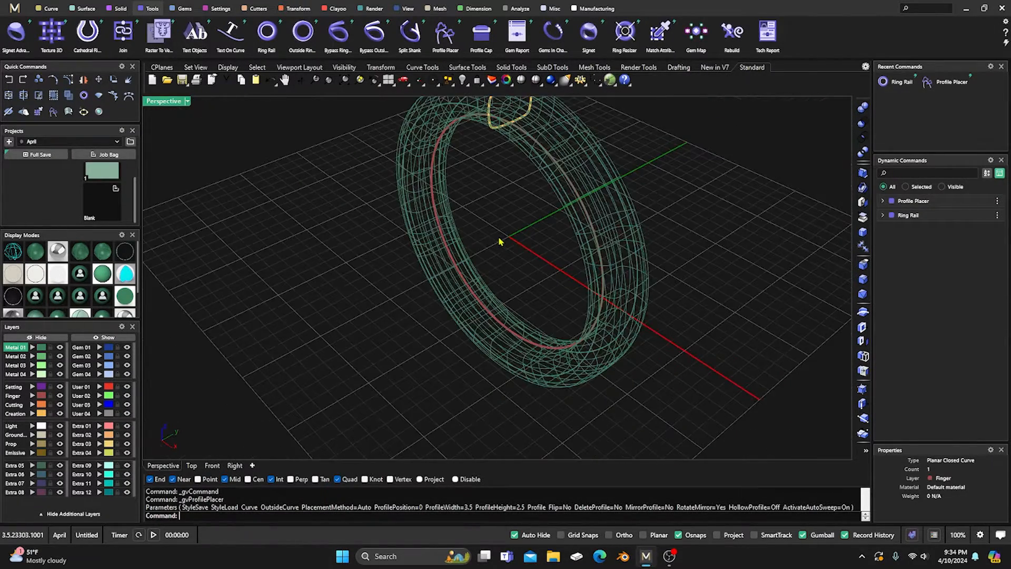
{"action": "scroll", "coordinate": [503, 248], "scroll_direction": "down", "scroll_amount": 5}
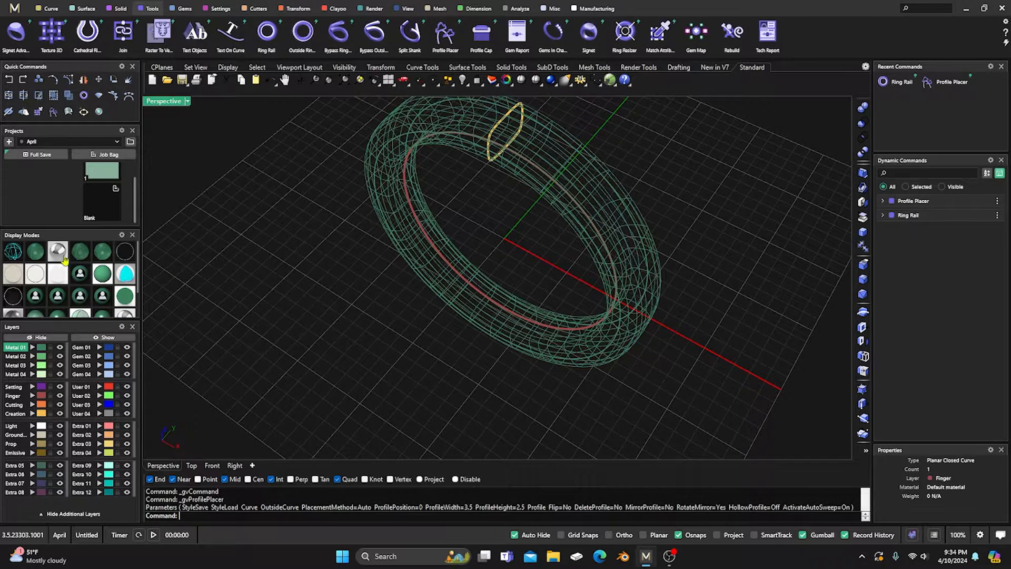
{"action": "left_click", "coordinate": [32, 255]}
{"action": "scroll", "coordinate": [424, 296], "scroll_direction": "down", "scroll_amount": 4}
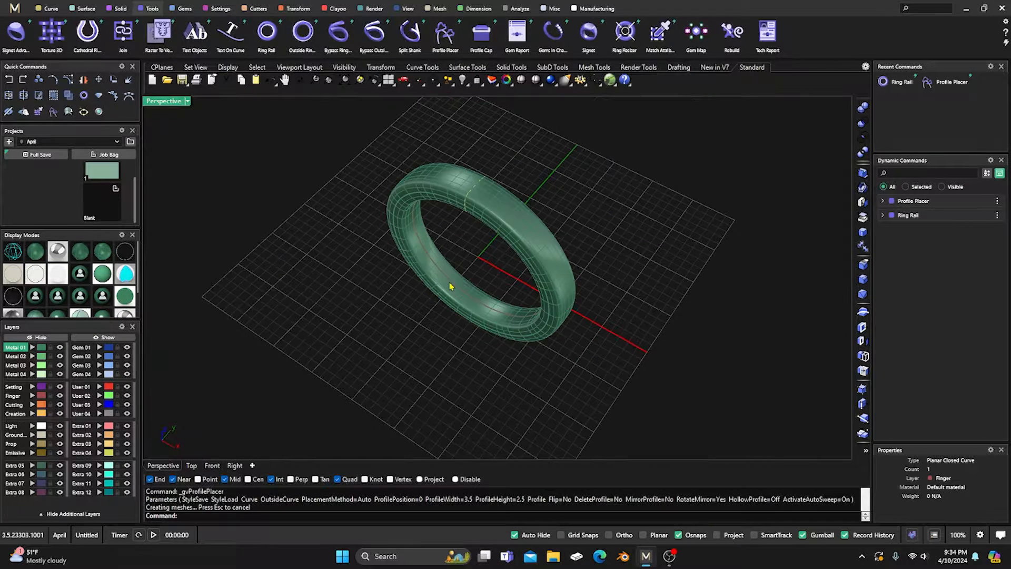
{"action": "right_click_drag", "start_coordinate": [451, 287], "coordinate": [457, 277]}
Step: Select the profile curve on the Creation layer and move it to the User 04 layer
{"action": "left_click", "coordinate": [42, 414]}
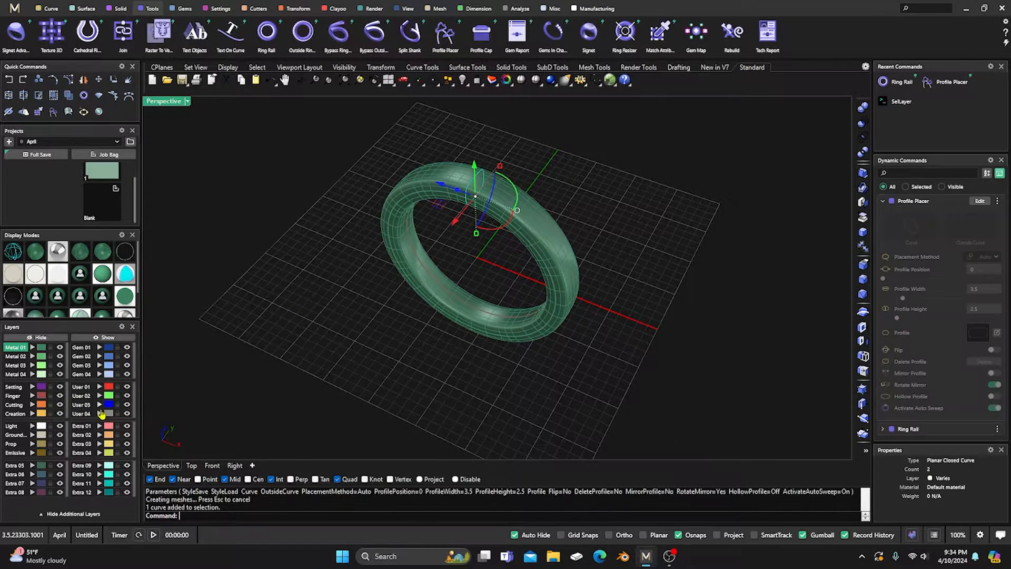
{"action": "left_click", "coordinate": [100, 413]}
{"action": "key", "text": "Escape"}
{"action": "right_click_drag", "start_coordinate": [337, 317], "coordinate": [378, 332]}
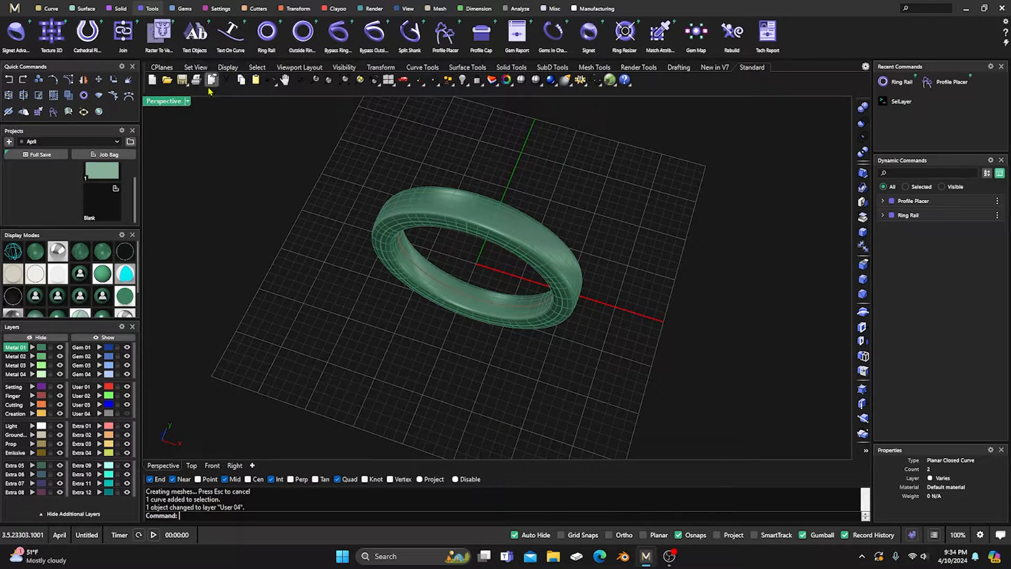
Step: On the Creation layer, extract an isocurve around the middle of the band's outer face at V 0.5 and angle 90
{"action": "left_click", "coordinate": [24, 413]}
{"action": "left_click", "coordinate": [46, 9]}
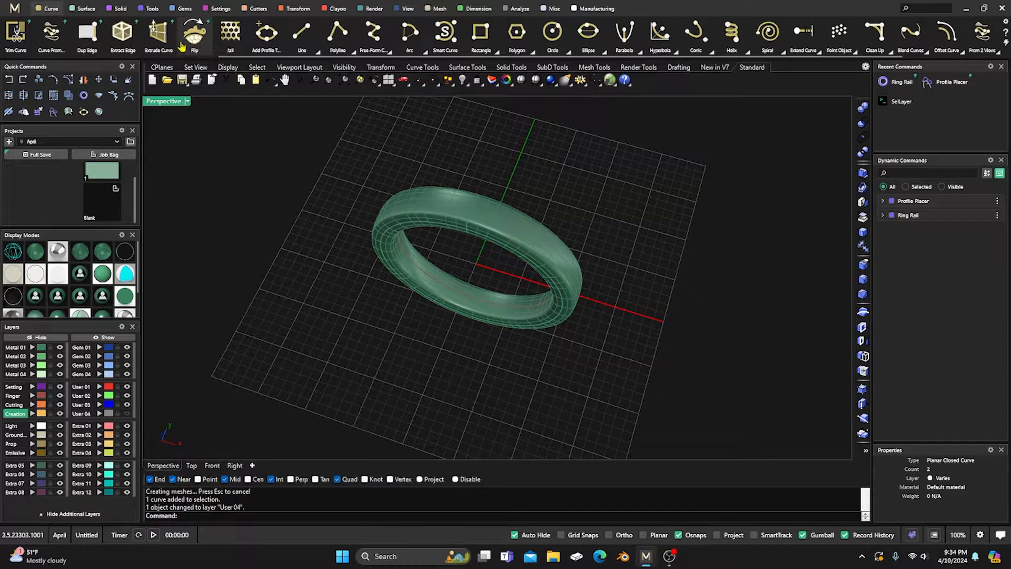
{"action": "scroll", "coordinate": [93, 47], "scroll_direction": "up", "scroll_amount": 3}
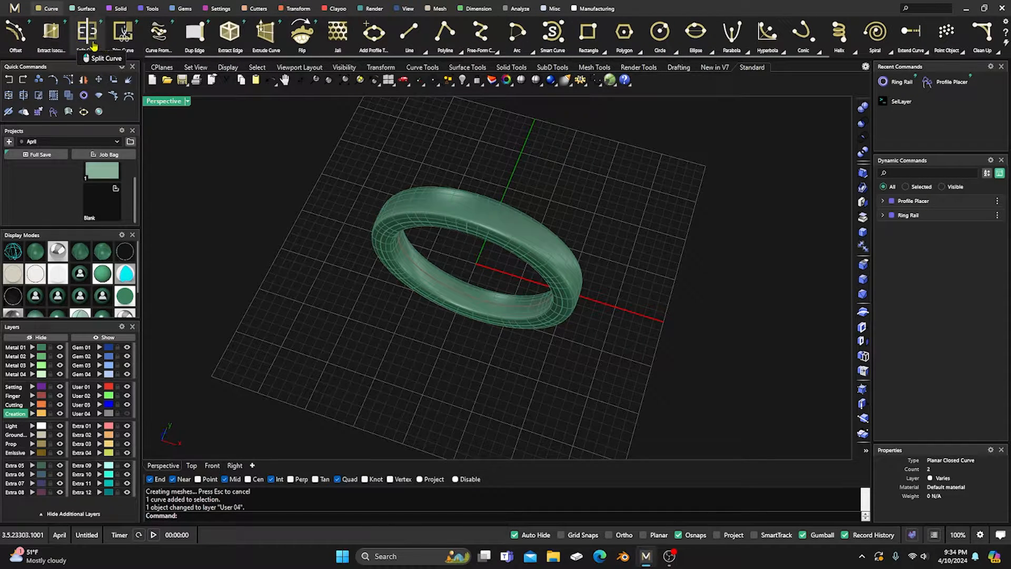
{"action": "left_click", "coordinate": [51, 33]}
{"action": "scroll", "coordinate": [484, 231], "scroll_direction": "up", "scroll_amount": 5}
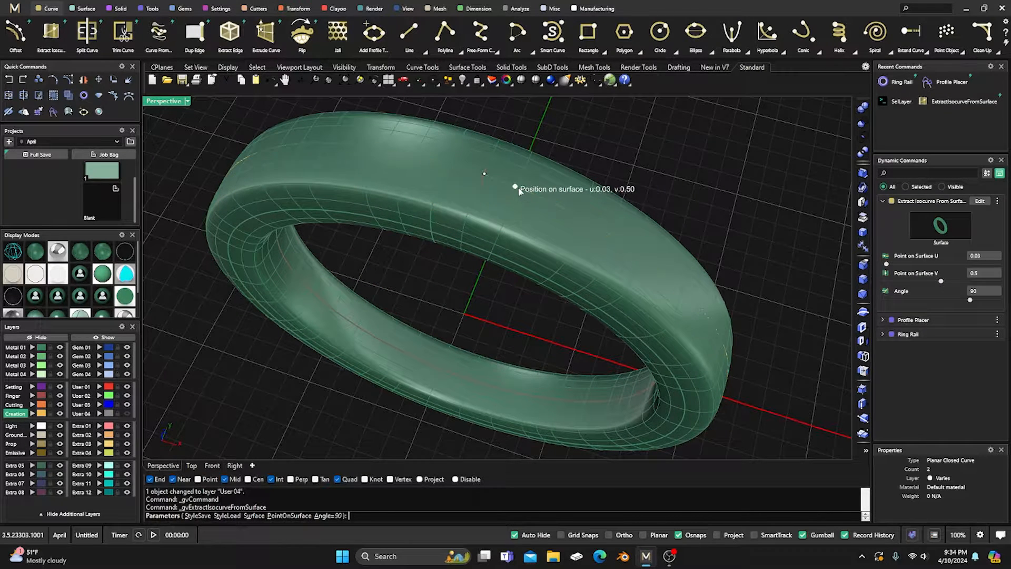
{"action": "left_click", "coordinate": [514, 173]}
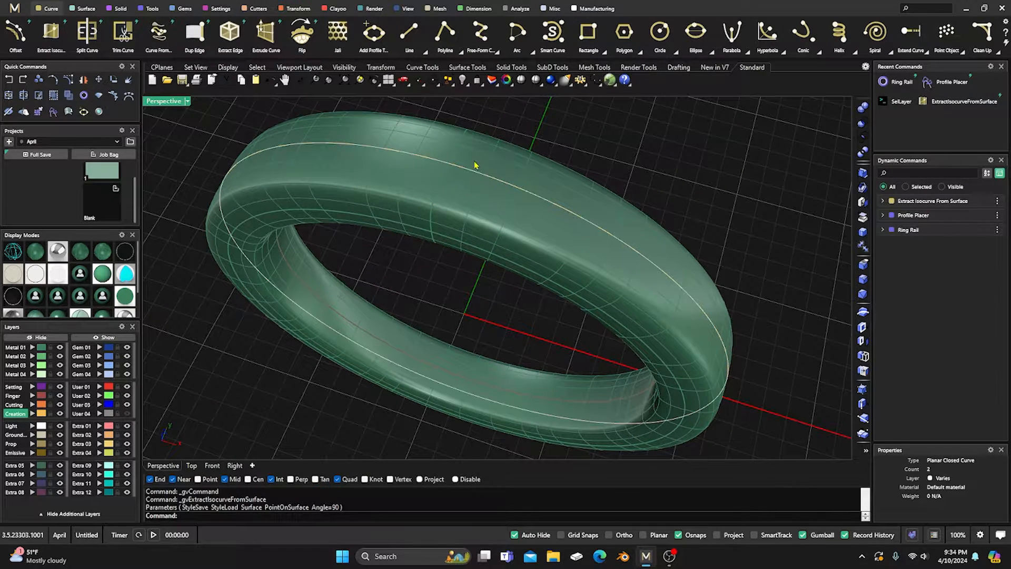
Step: Place a row of gems with Gem on Curve along the isocurve around the band's outer face
{"action": "left_click", "coordinate": [184, 8]}
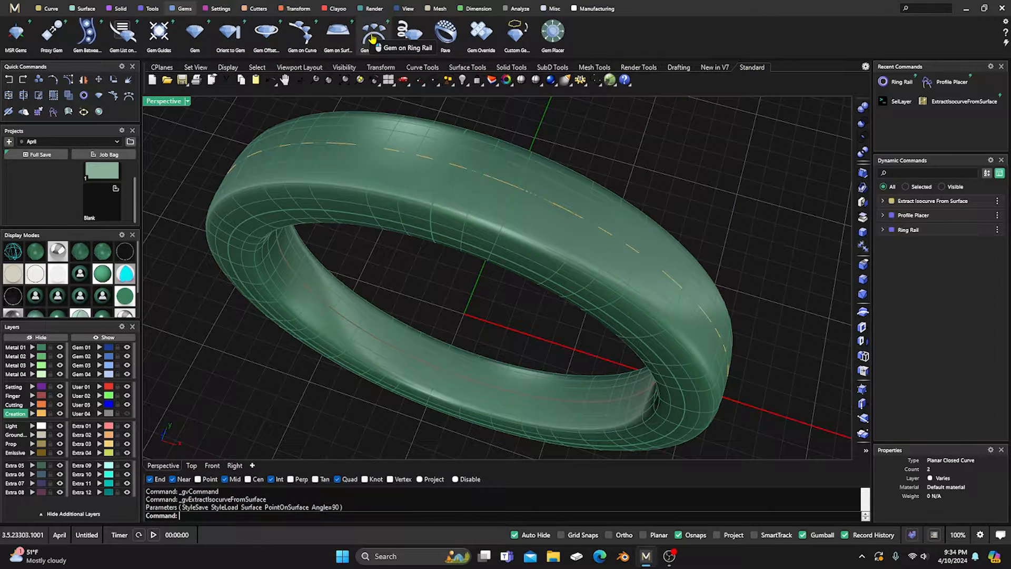
{"action": "left_click", "coordinate": [311, 33]}
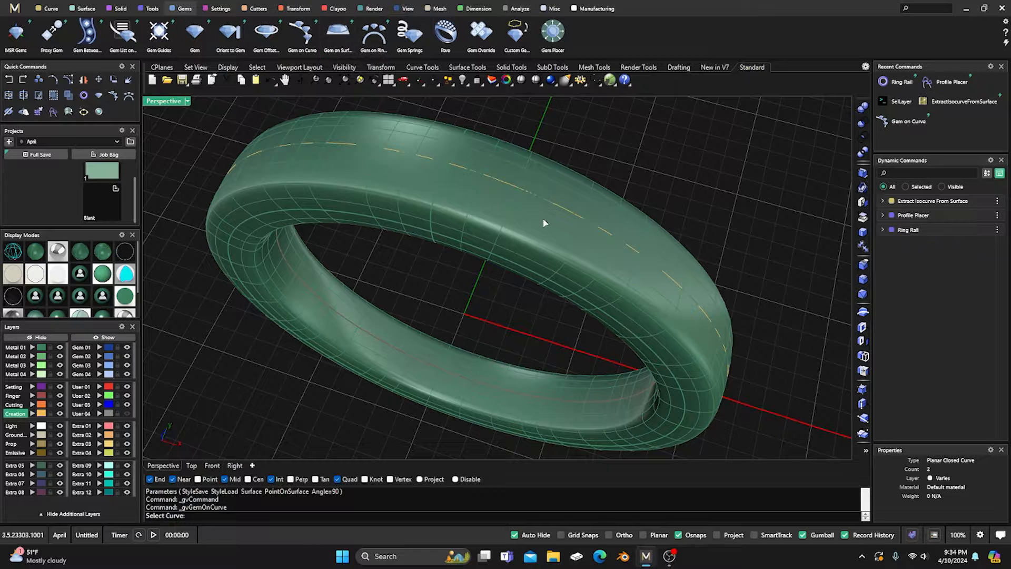
{"action": "left_click", "coordinate": [575, 219]}
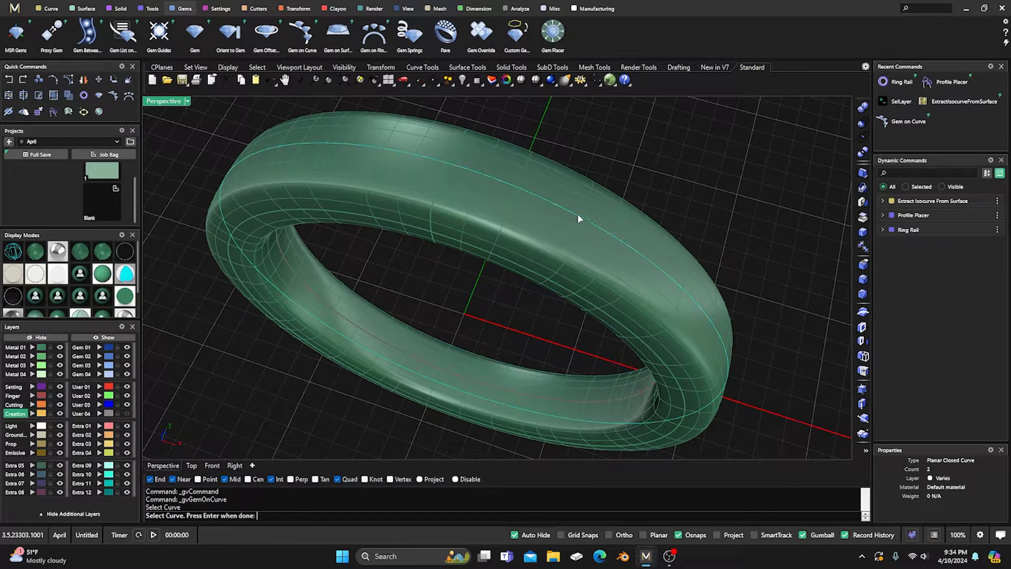
{"action": "right_click_drag", "start_coordinate": [579, 238], "coordinate": [555, 223]}
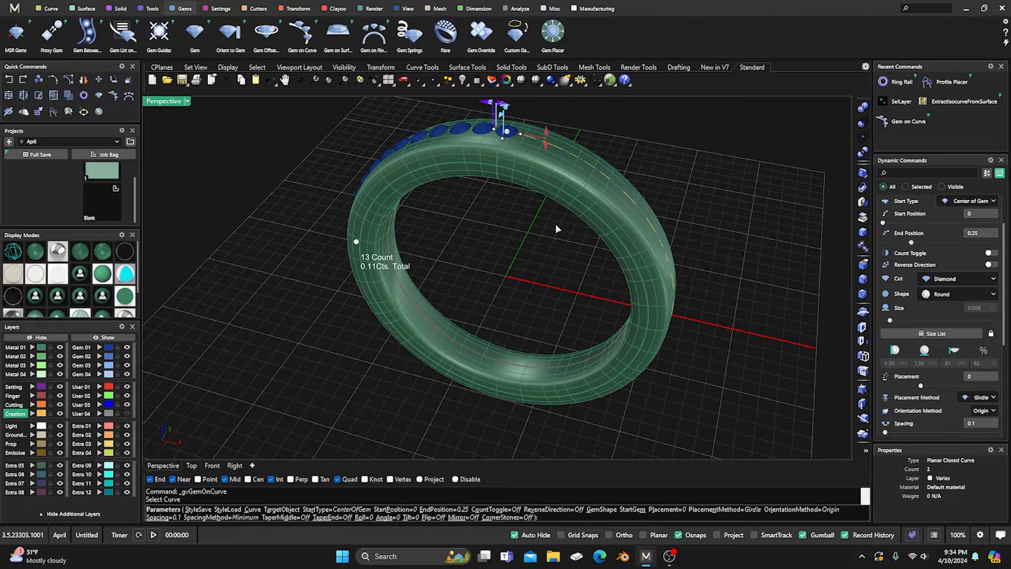
Step: Set the gem row's start position to 0.75
{"action": "left_click", "coordinate": [509, 133]}
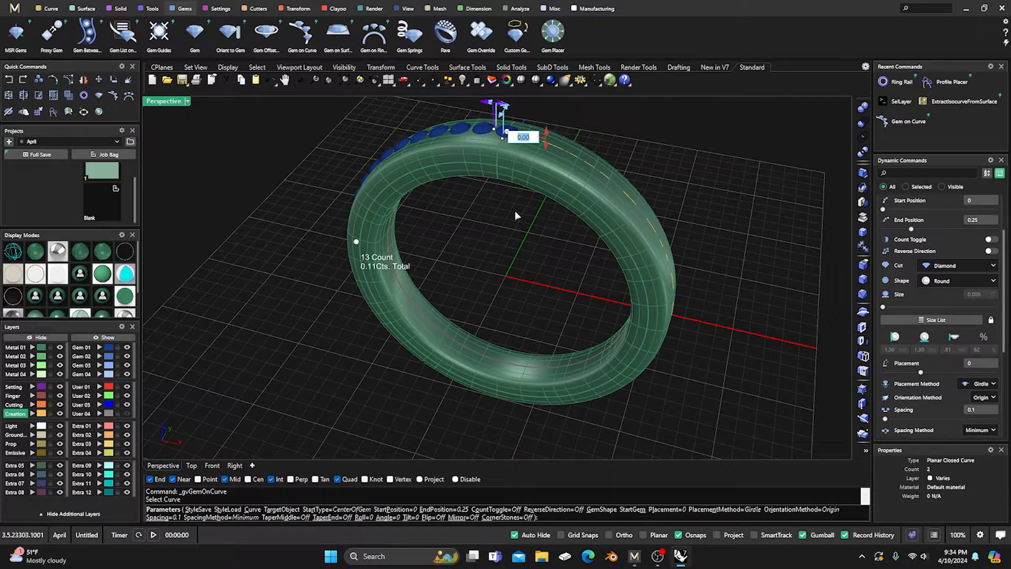
{"action": "key", "text": "BackSpace"}
{"action": "type", "text": ".75"}
{"action": "key", "text": "Return"}
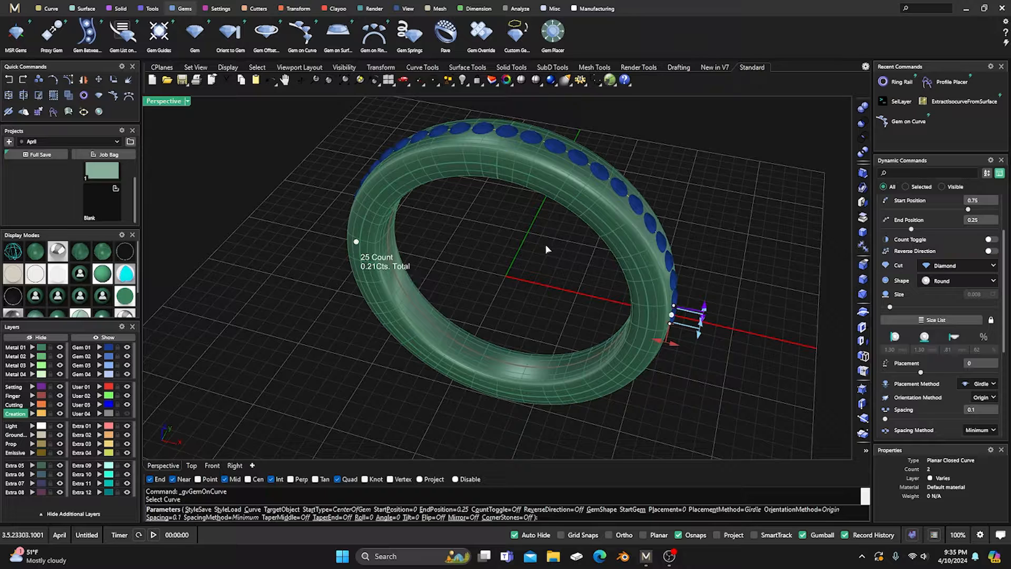
Step: Change the gem shape to Baguette Straight
{"action": "right_click_drag", "start_coordinate": [415, 279], "coordinate": [645, 254]}
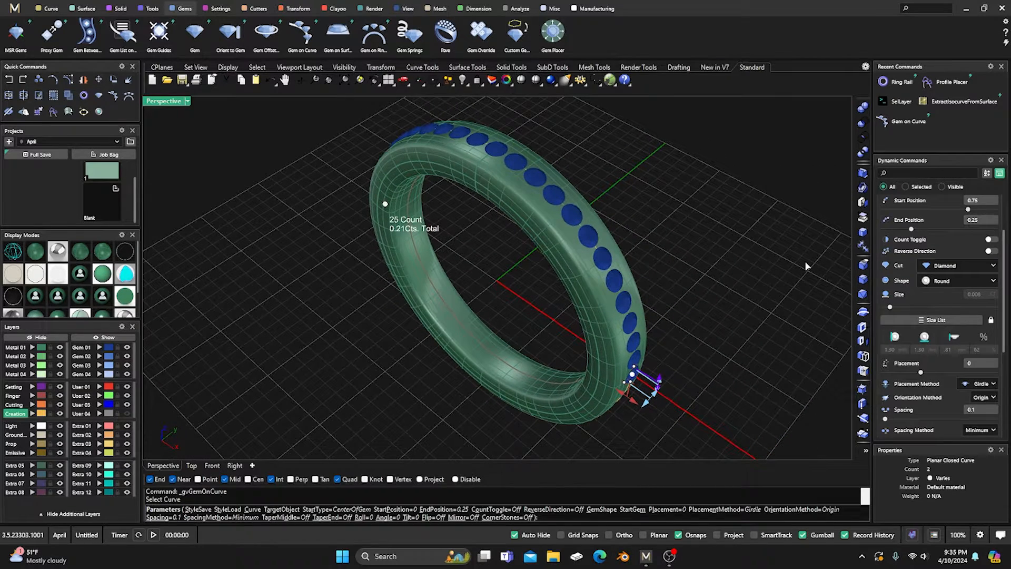
{"action": "left_click", "coordinate": [950, 281]}
{"action": "scroll", "coordinate": [940, 359], "scroll_direction": "down", "scroll_amount": 5}
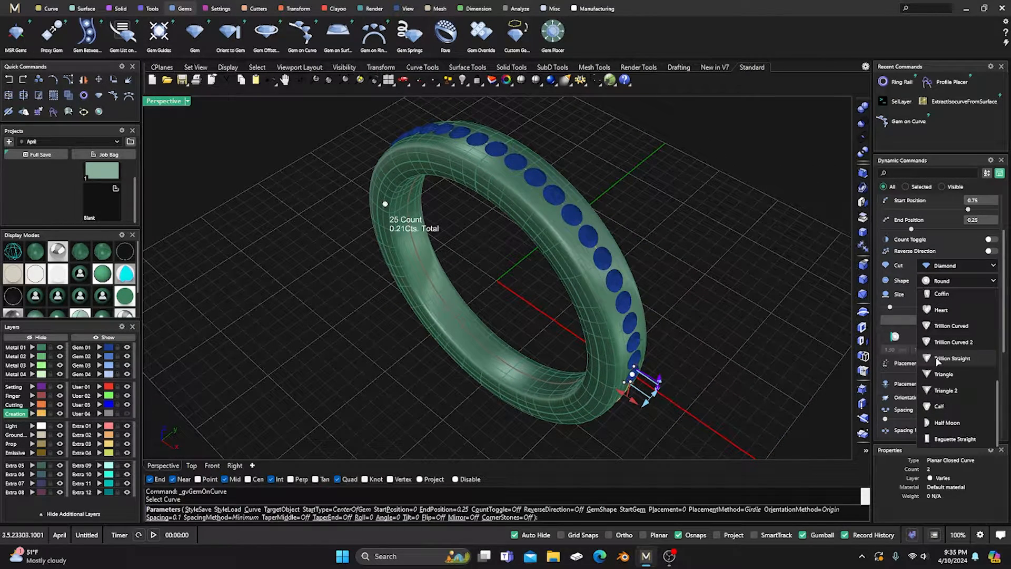
{"action": "left_click", "coordinate": [947, 439]}
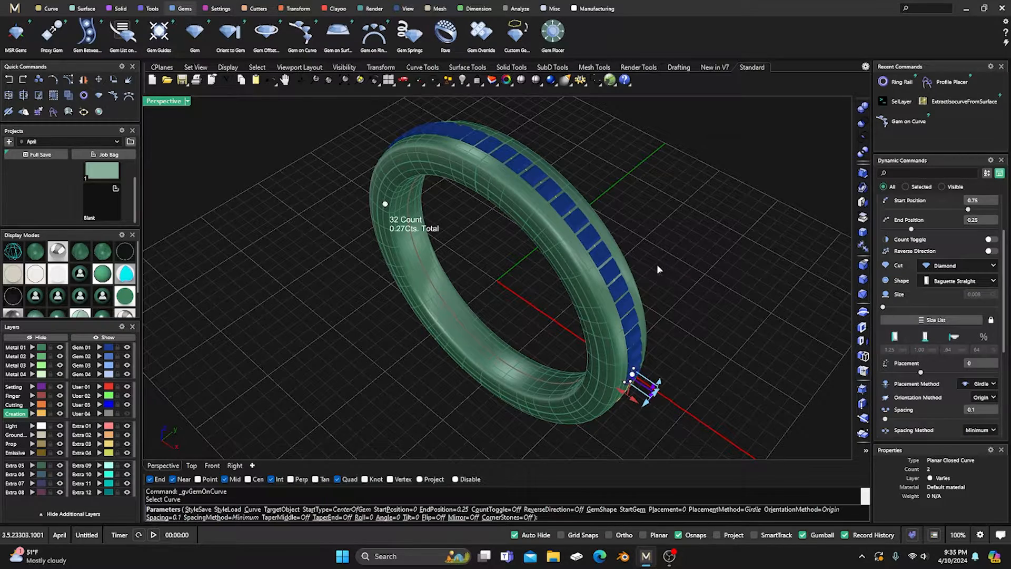
Step: Lengthen the baguettes to 2.25 mm across the band and reduce the gem spacing to 0
{"action": "right_click_drag", "start_coordinate": [657, 269], "coordinate": [591, 235]}
{"action": "scroll", "coordinate": [583, 377], "scroll_direction": "up", "scroll_amount": 5}
{"action": "right_click_drag", "start_coordinate": [582, 377], "coordinate": [485, 285]}
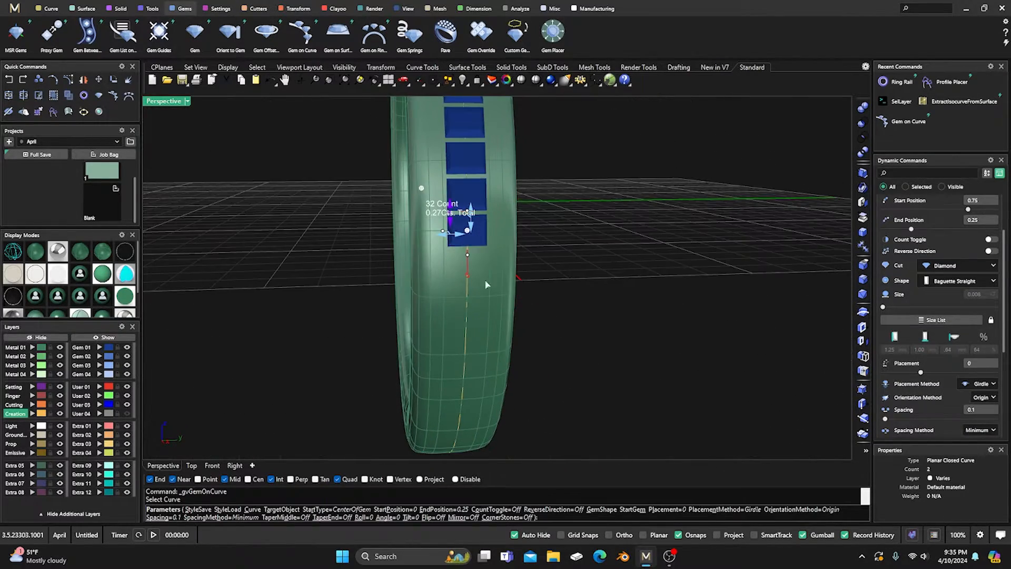
{"action": "scroll", "coordinate": [466, 239], "scroll_direction": "up", "scroll_amount": 5}
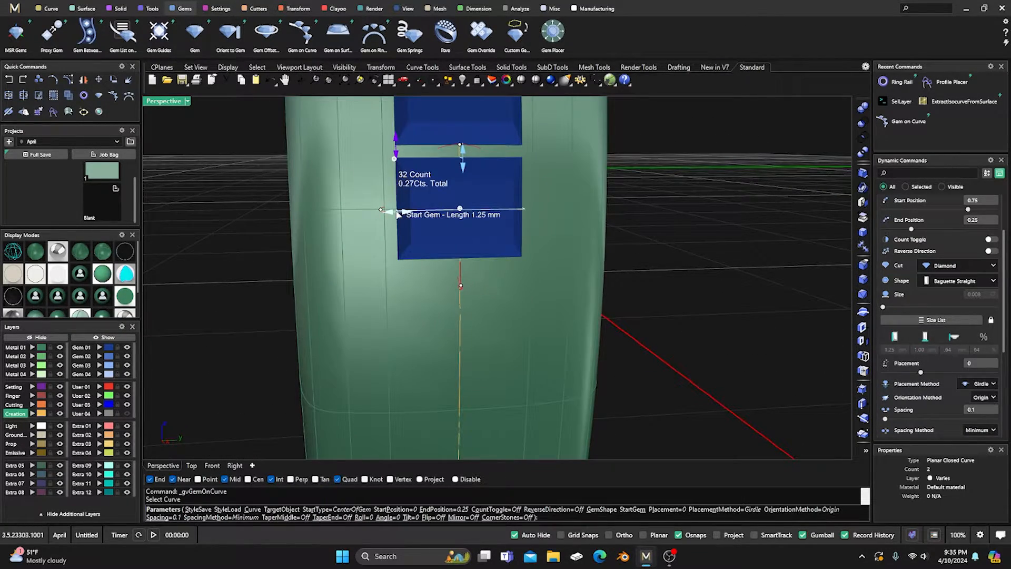
{"action": "left_click_drag", "start_coordinate": [399, 214], "coordinate": [348, 207]}
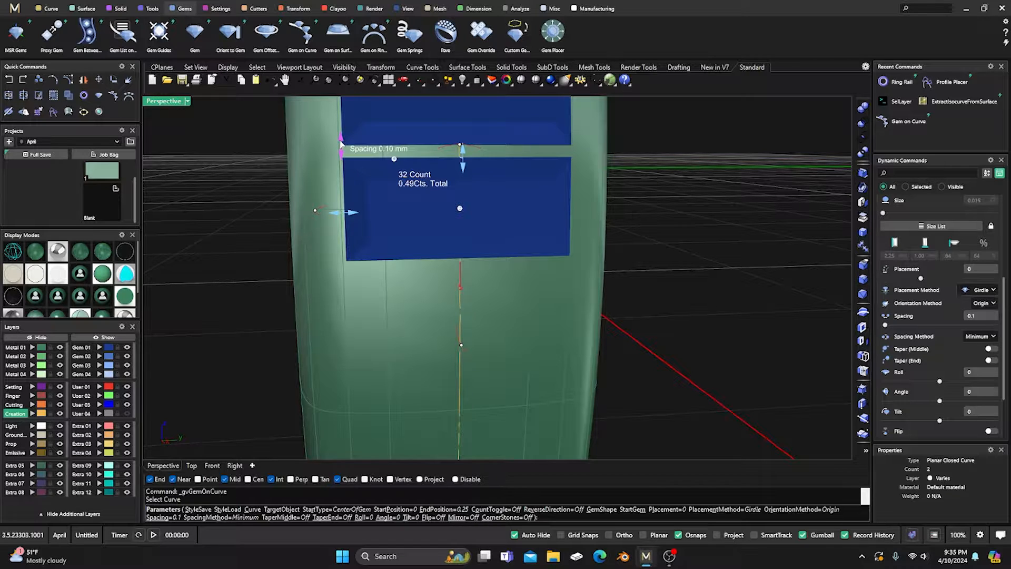
{"action": "left_click_drag", "start_coordinate": [342, 146], "coordinate": [346, 160]}
Step: Position the baguettes by their table and sink them into the band with a placement of -0.19 mm
{"action": "scroll", "coordinate": [424, 203], "scroll_direction": "down", "scroll_amount": 5}
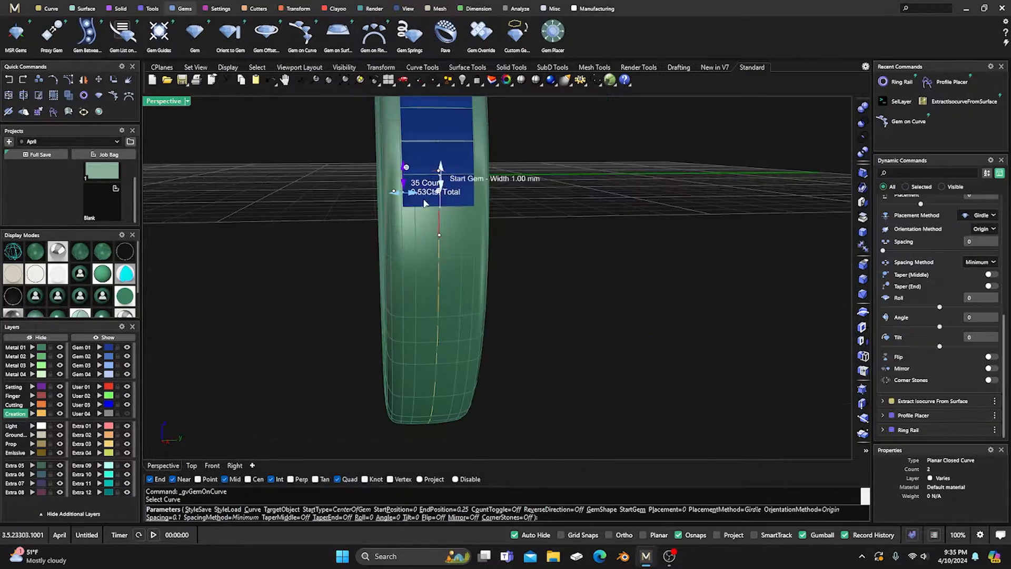
{"action": "right_click_drag", "start_coordinate": [424, 203], "coordinate": [579, 259]}
{"action": "scroll", "coordinate": [521, 264], "scroll_direction": "down", "scroll_amount": 6}
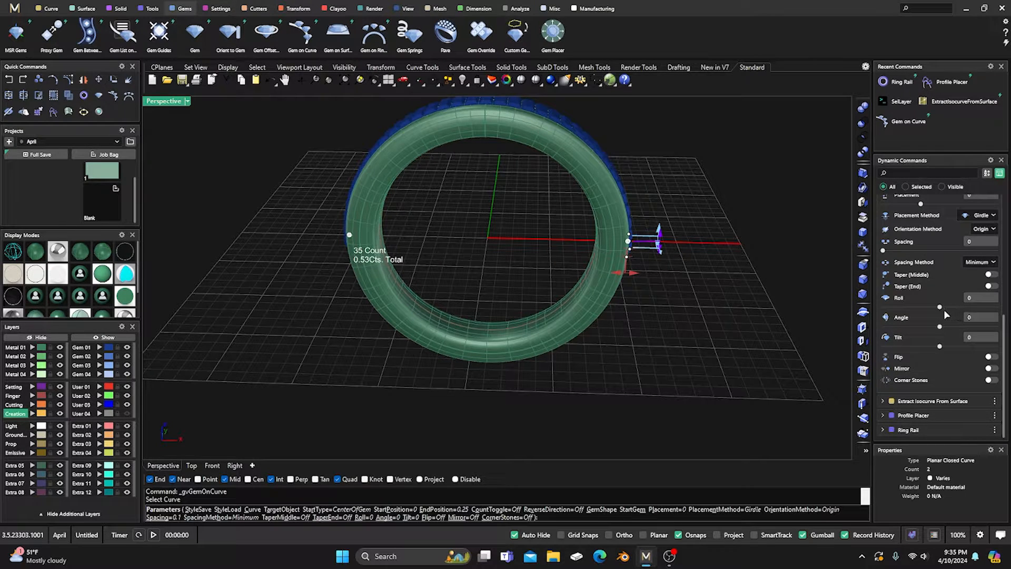
{"action": "left_click", "coordinate": [988, 217]}
{"action": "left_click", "coordinate": [979, 259]}
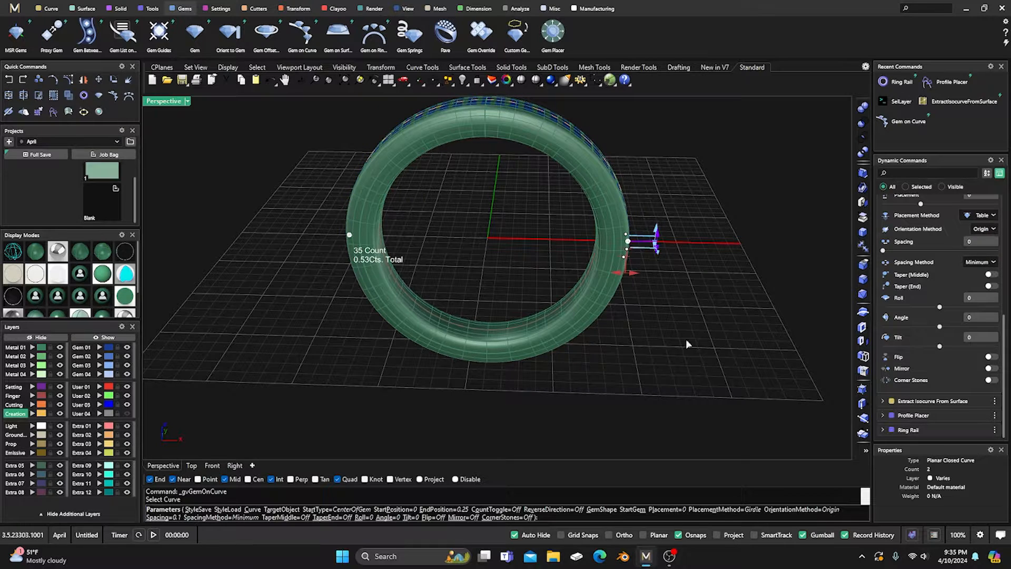
{"action": "scroll", "coordinate": [684, 311], "scroll_direction": "up", "scroll_amount": 5}
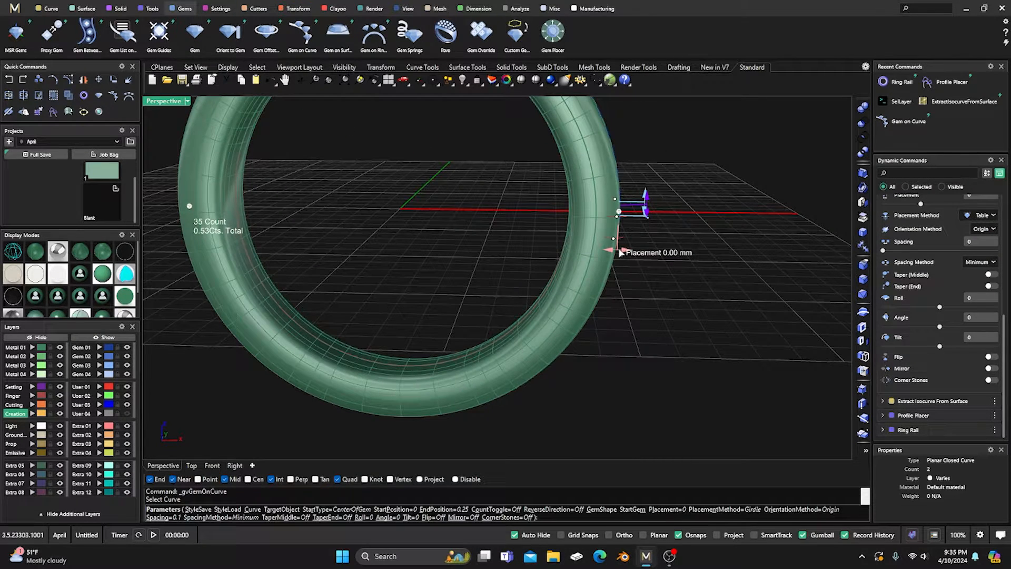
{"action": "left_click_drag", "start_coordinate": [621, 254], "coordinate": [603, 254]}
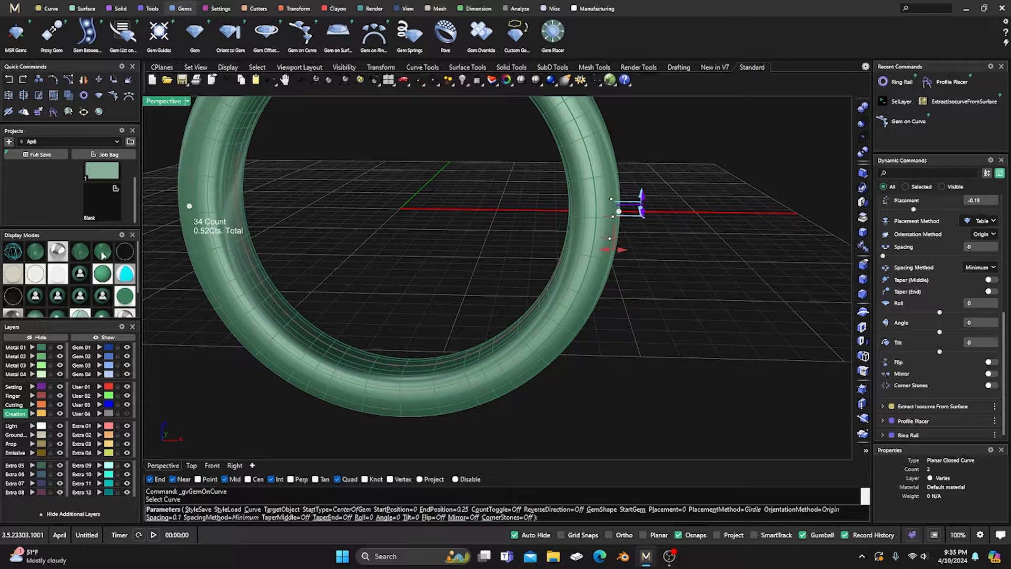
Step: Switch the viewport to a semi-transparent display mode for checking the gems inside the band
{"action": "left_click", "coordinate": [102, 254]}
{"action": "left_click", "coordinate": [84, 256]}
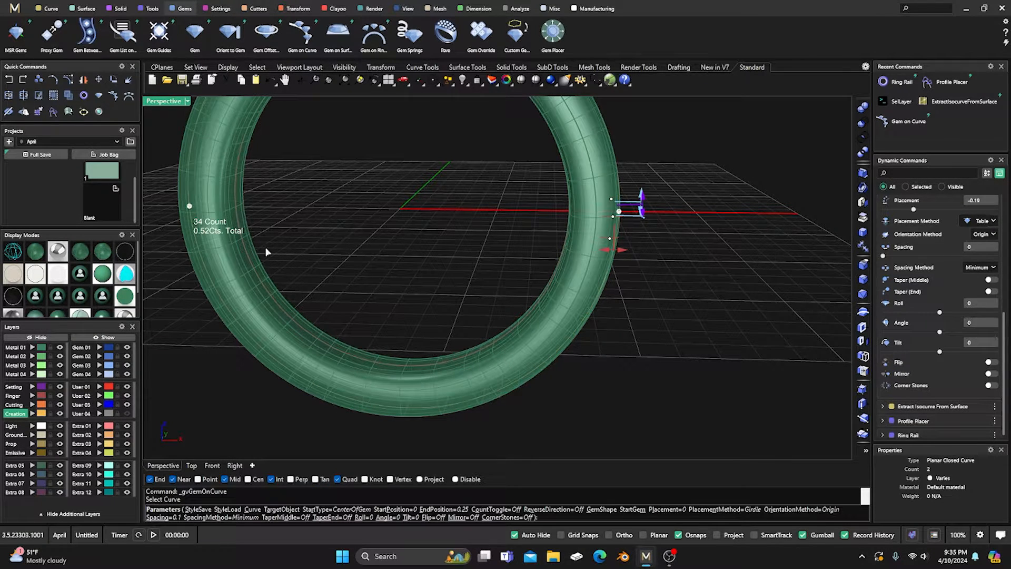
Step: Switch the perspective viewport to wireframe display to see the baguettes inside the band wall
{"action": "left_click", "coordinate": [99, 255]}
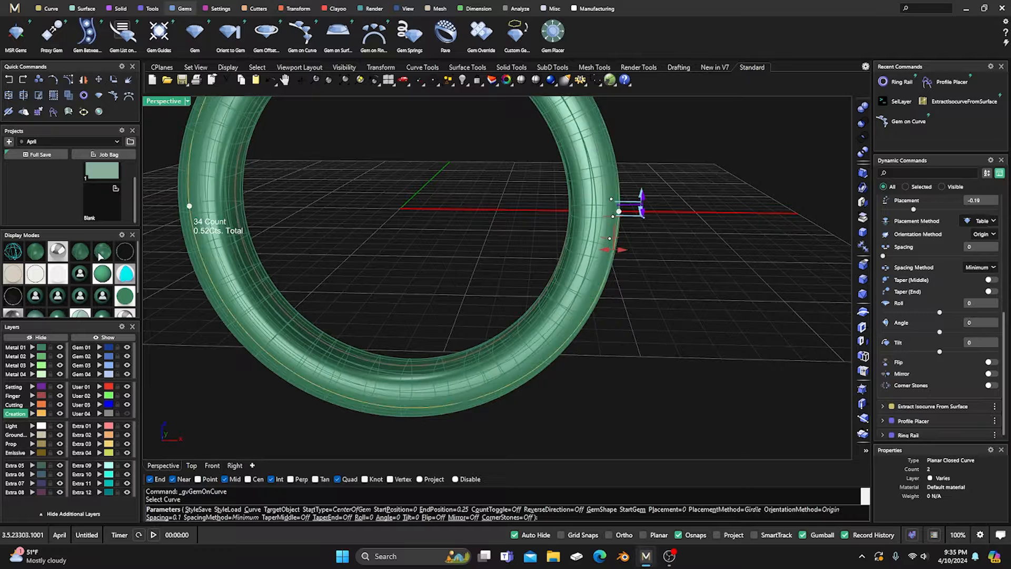
{"action": "scroll", "coordinate": [610, 200], "scroll_direction": "up", "scroll_amount": 3}
{"action": "scroll", "coordinate": [609, 196], "scroll_direction": "up", "scroll_amount": 3}
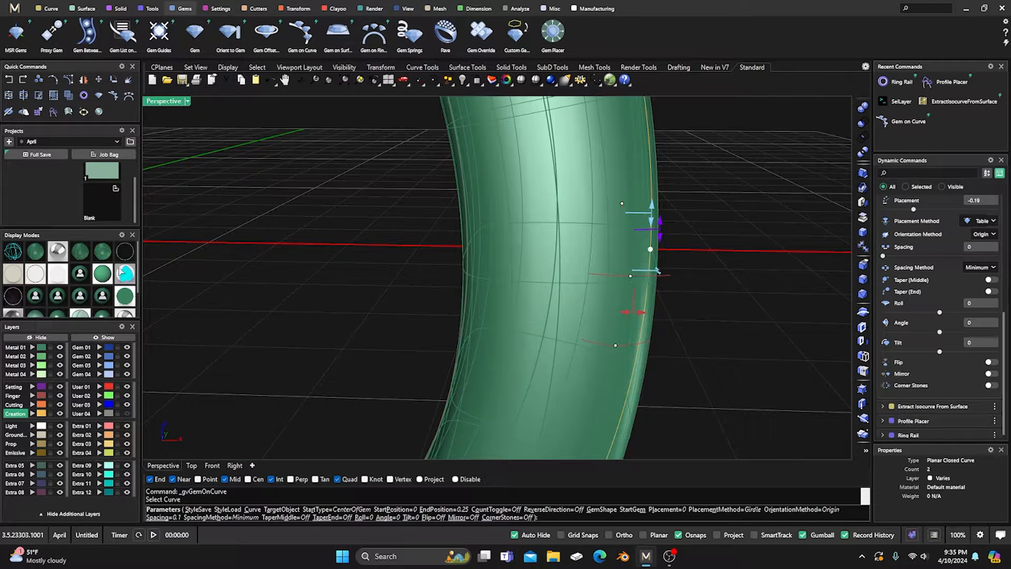
{"action": "left_click", "coordinate": [14, 252]}
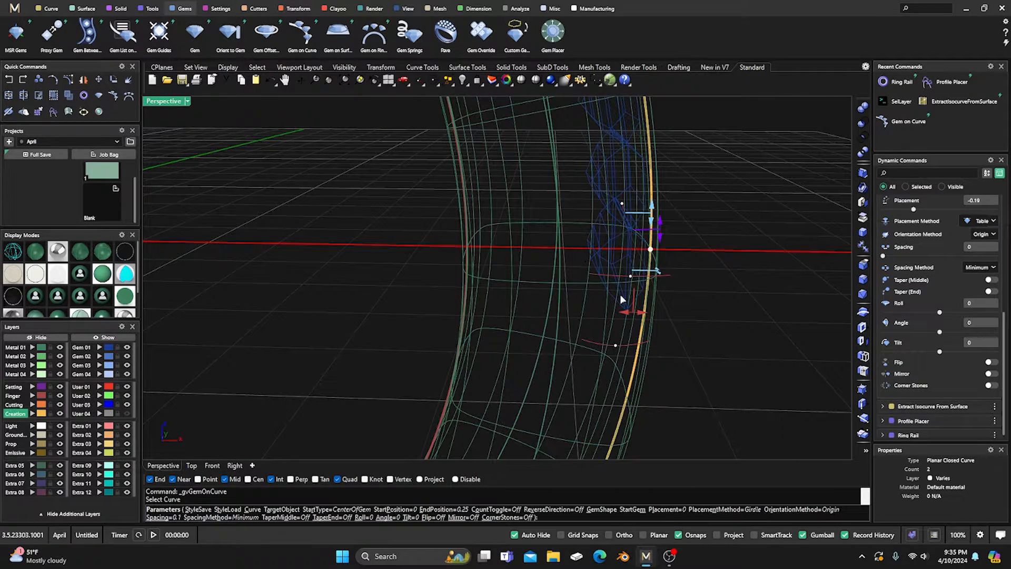
{"action": "mouse_move", "coordinate": [621, 295]}
{"action": "right_mouse_down"}
{"action": "mouse_move", "coordinate": [604, 293]}
{"action": "mouse_move", "coordinate": [615, 288]}
{"action": "right_mouse_up"}
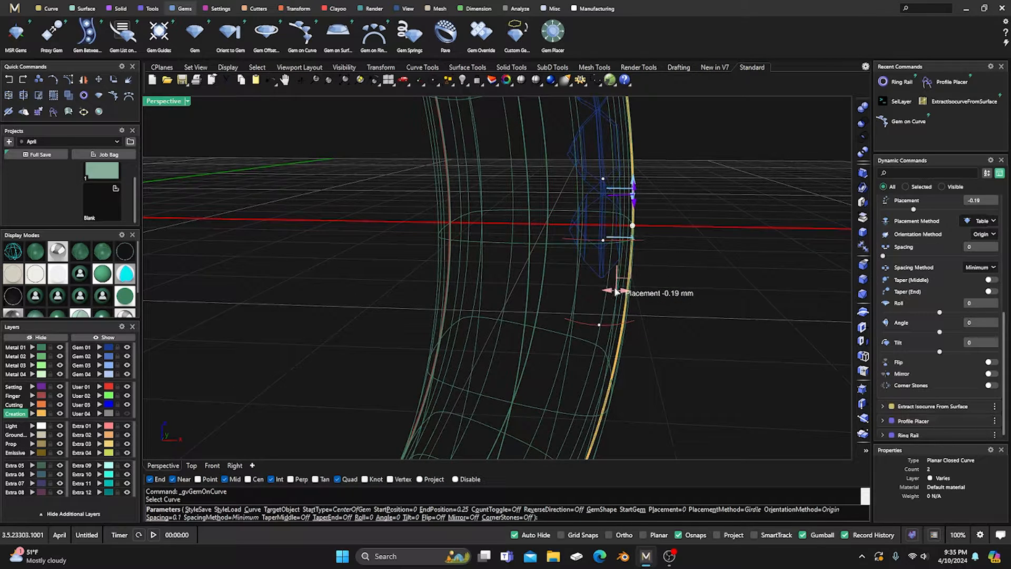
Step: Sink the baguettes slightly deeper with a placement of -0.21 mm and finish the Gem on Curve command
{"action": "left_click_drag", "start_coordinate": [617, 289], "coordinate": [615, 289]}
{"action": "scroll", "coordinate": [659, 242], "scroll_direction": "down", "scroll_amount": 9}
{"action": "scroll", "coordinate": [659, 246], "scroll_direction": "down", "scroll_amount": 10}
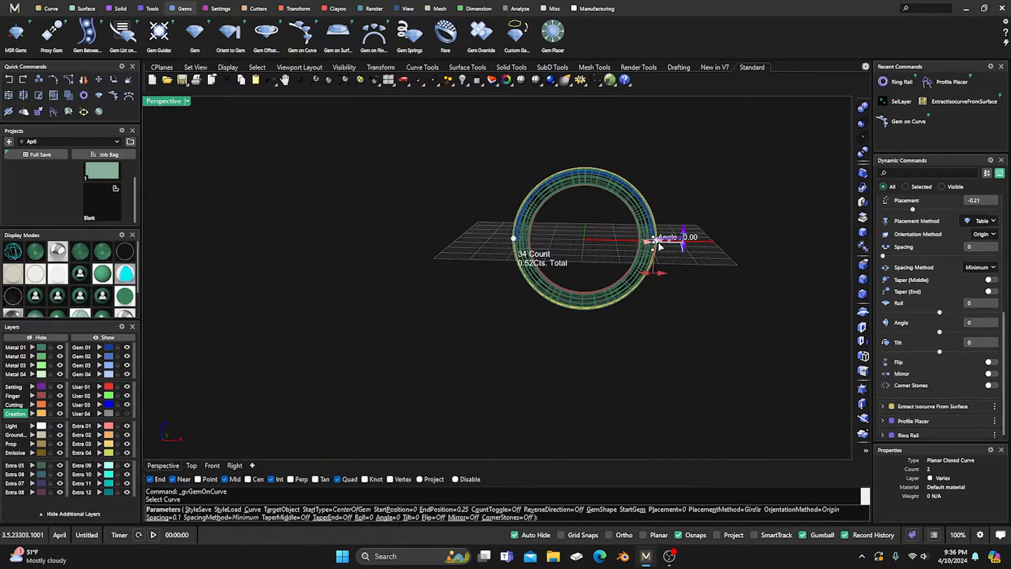
{"action": "right_click_drag", "start_coordinate": [658, 244], "coordinate": [563, 319]}
{"action": "right_click", "coordinate": [446, 216]}
{"action": "scroll", "coordinate": [491, 286], "scroll_direction": "up", "scroll_amount": 8}
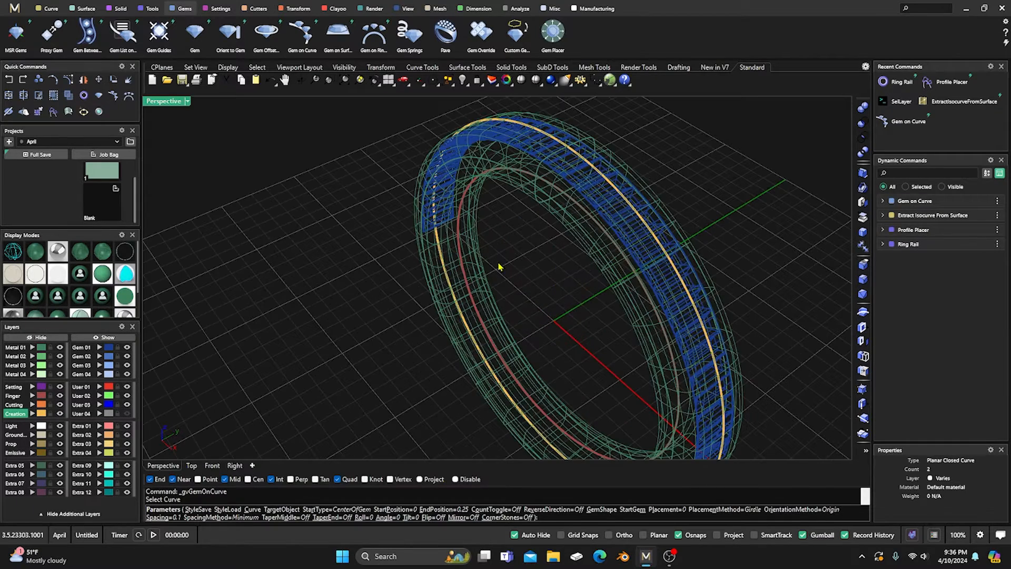
Step: Add a Channel Cutter to the row of baguettes and set its start end type to Flat
{"action": "left_click", "coordinate": [568, 169]}
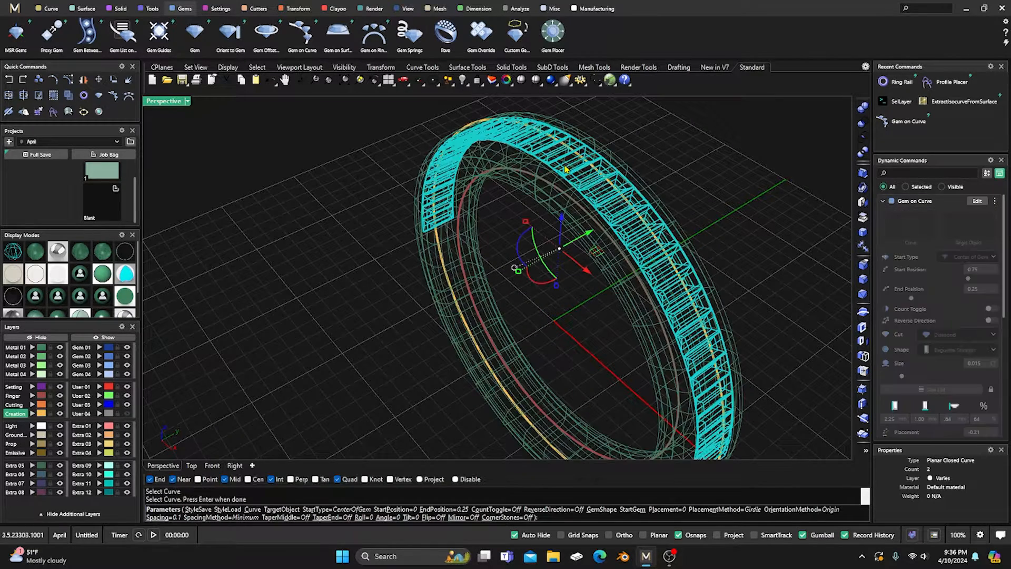
{"action": "left_click", "coordinate": [258, 9]}
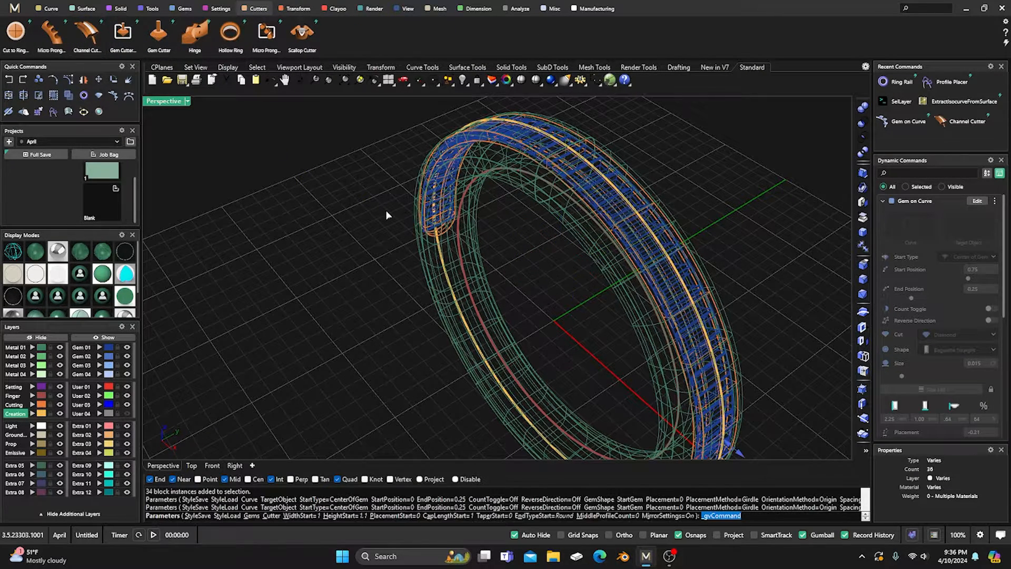
{"action": "scroll", "coordinate": [398, 213], "scroll_direction": "down", "scroll_amount": 5}
{"action": "right_click_drag", "start_coordinate": [516, 311], "coordinate": [432, 266]}
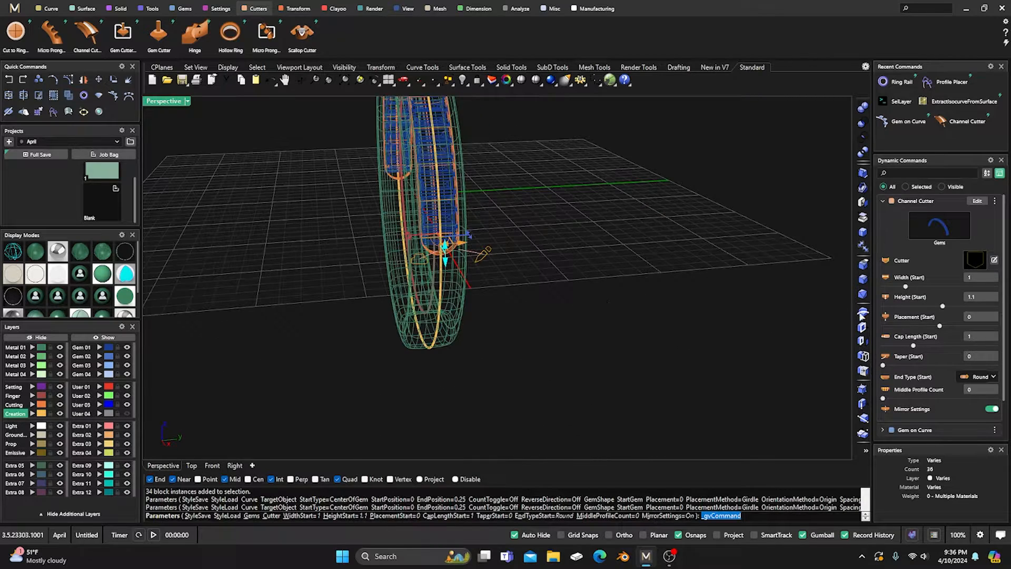
{"action": "left_click", "coordinate": [982, 377]}
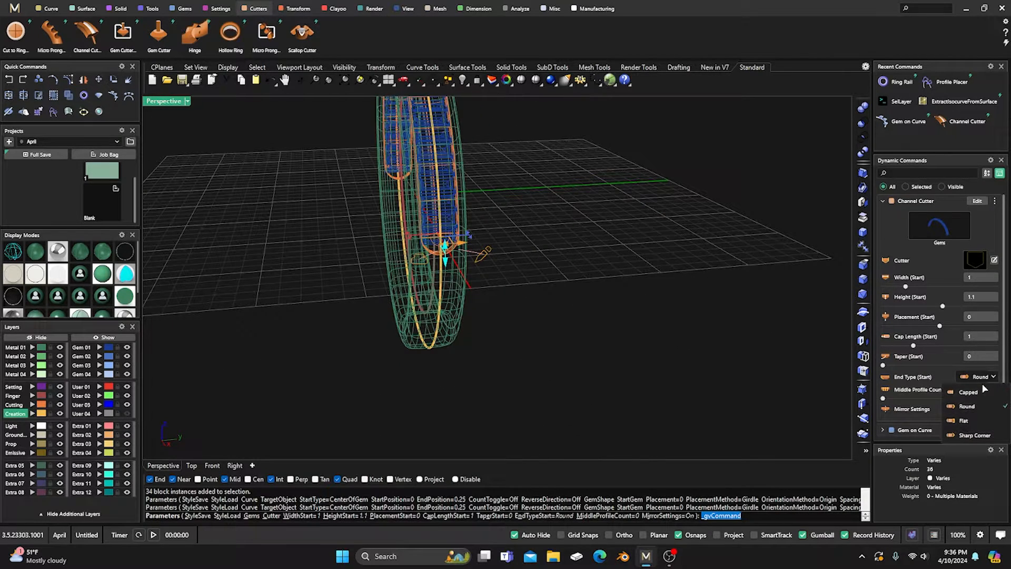
{"action": "left_click", "coordinate": [963, 420]}
{"action": "right_click_drag", "start_coordinate": [585, 339], "coordinate": [578, 327]}
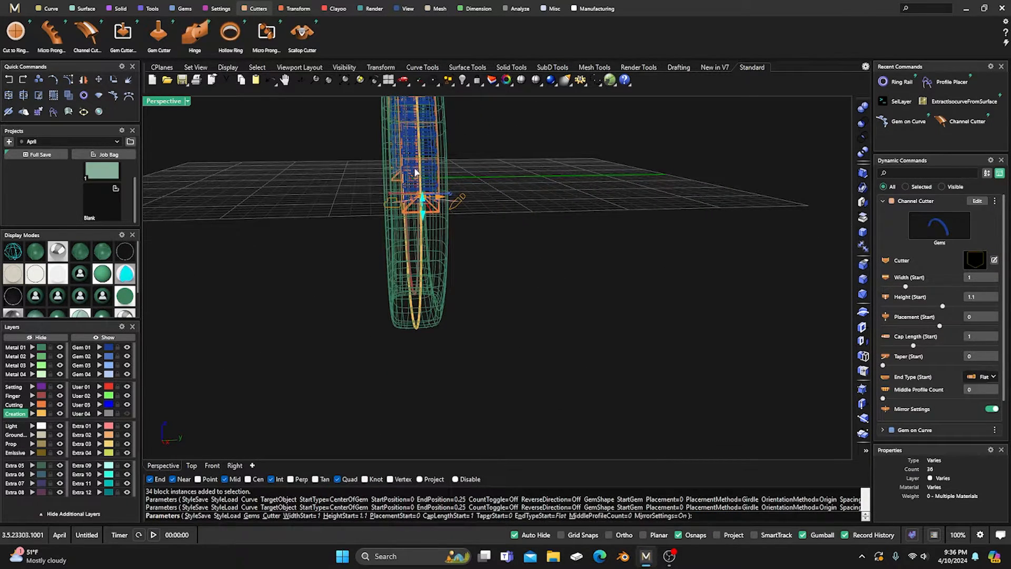
Step: In the right view, shorten the channel cutter's start cap length to 0.42 mm and reduce its start width to 0.91
{"action": "scroll", "coordinate": [416, 173], "scroll_direction": "up", "scroll_amount": 6}
{"action": "scroll", "coordinate": [441, 255], "scroll_direction": "up", "scroll_amount": 4}
{"action": "scroll", "coordinate": [461, 271], "scroll_direction": "down", "scroll_amount": 4}
{"action": "right_click_drag", "start_coordinate": [463, 271], "coordinate": [458, 257]}
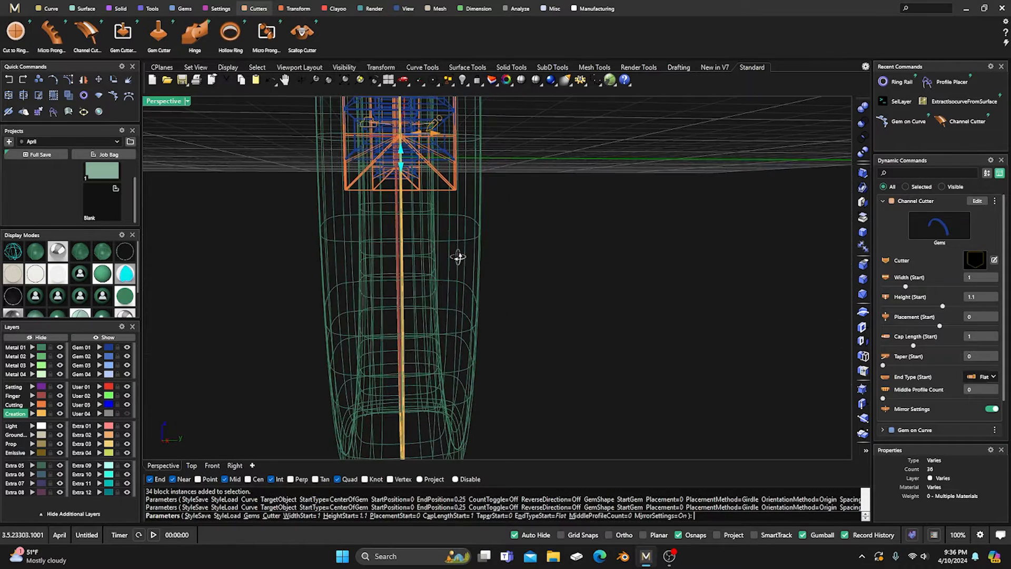
{"action": "left_click", "coordinate": [235, 465]}
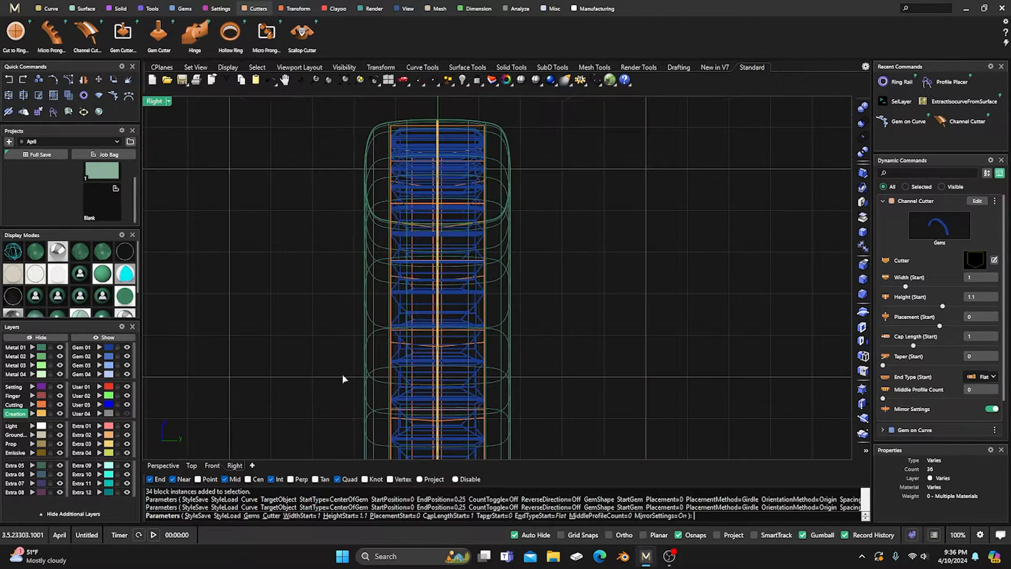
{"action": "scroll", "coordinate": [420, 301], "scroll_direction": "up", "scroll_amount": 8}
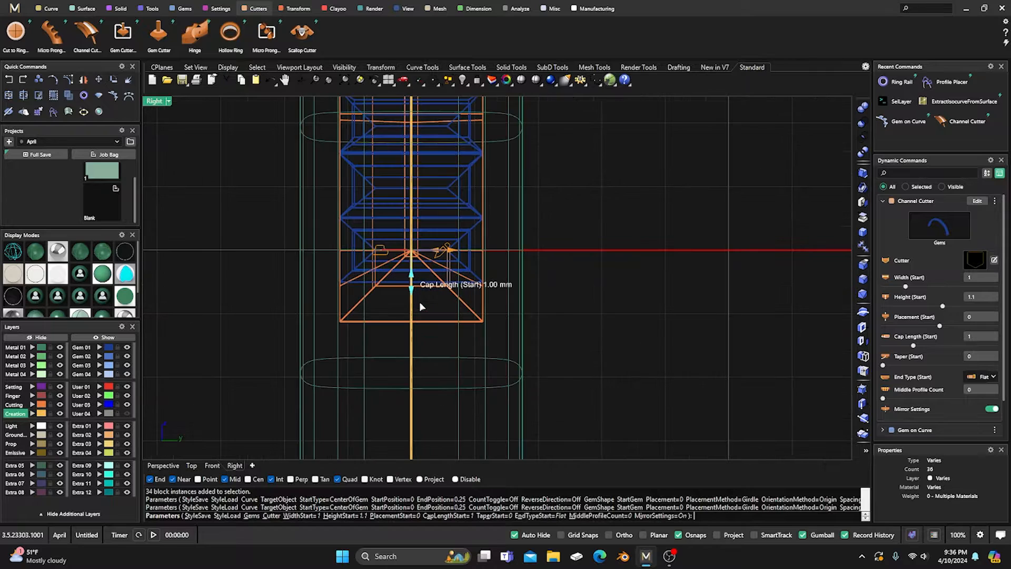
{"action": "left_click_drag", "start_coordinate": [411, 287], "coordinate": [415, 266]}
{"action": "scroll", "coordinate": [426, 297], "scroll_direction": "up", "scroll_amount": 3}
{"action": "scroll", "coordinate": [435, 296], "scroll_direction": "down", "scroll_amount": 1}
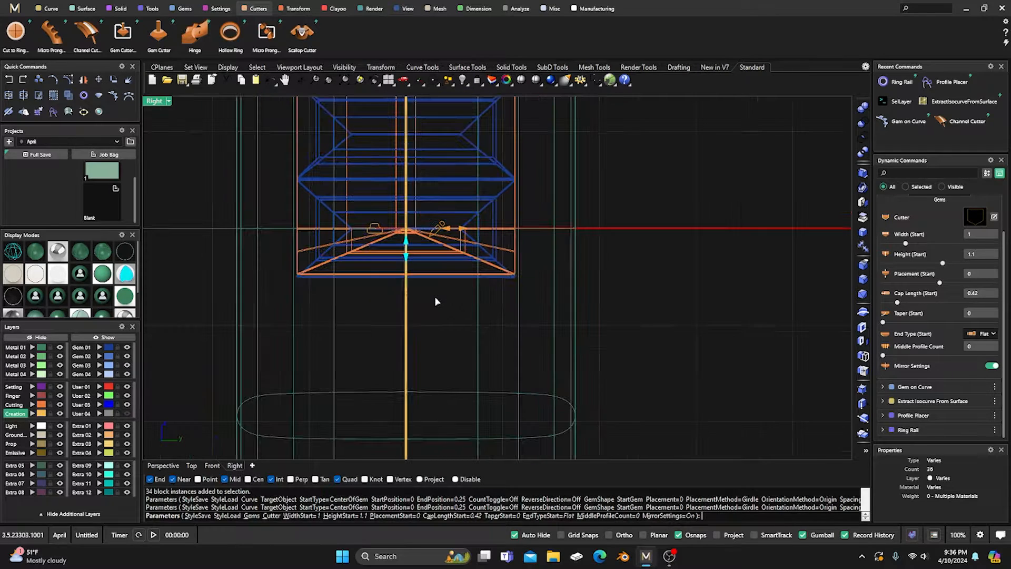
{"action": "scroll", "coordinate": [424, 289], "scroll_direction": "down", "scroll_amount": 2}
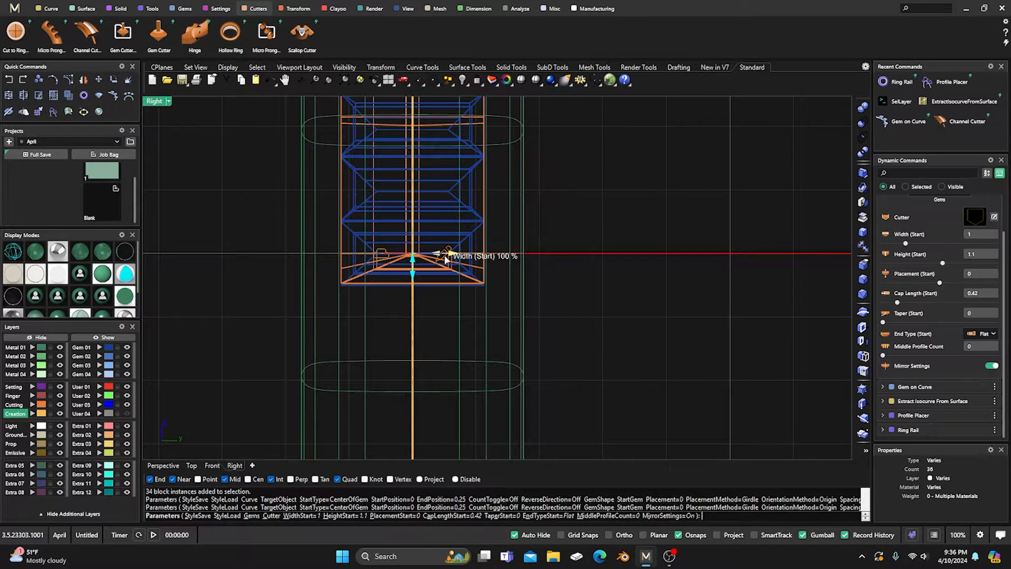
{"action": "left_click_drag", "start_coordinate": [445, 258], "coordinate": [444, 259]}
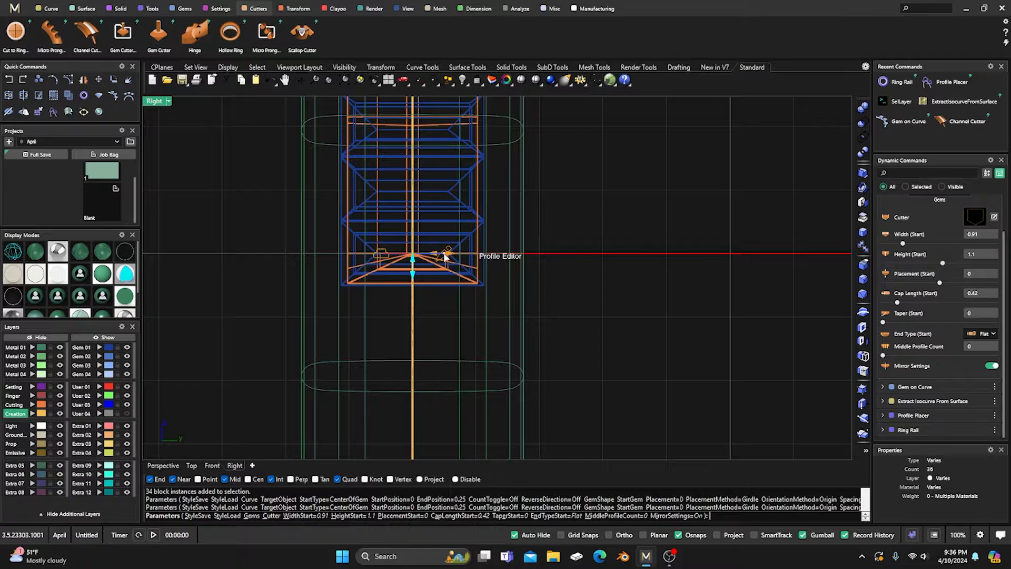
Step: Show all four viewports and replace the cutter profile with Angle (1) from the cutter library
{"action": "scroll", "coordinate": [442, 272], "scroll_direction": "down", "scroll_amount": 14}
{"action": "right_click_drag", "start_coordinate": [423, 291], "coordinate": [485, 301]}
{"action": "double_click", "coordinate": [155, 101]}
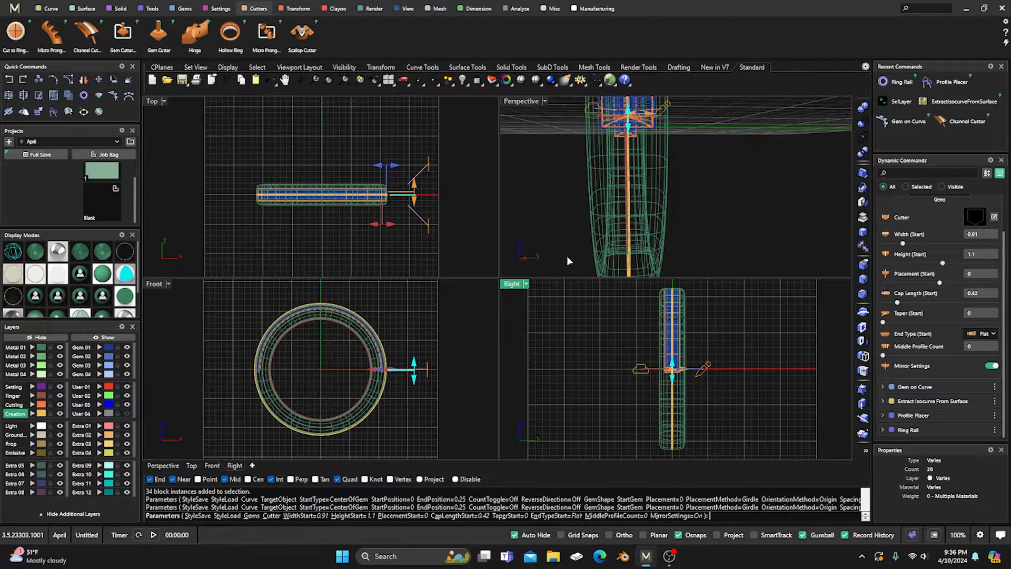
{"action": "scroll", "coordinate": [947, 290], "scroll_direction": "up", "scroll_amount": 1}
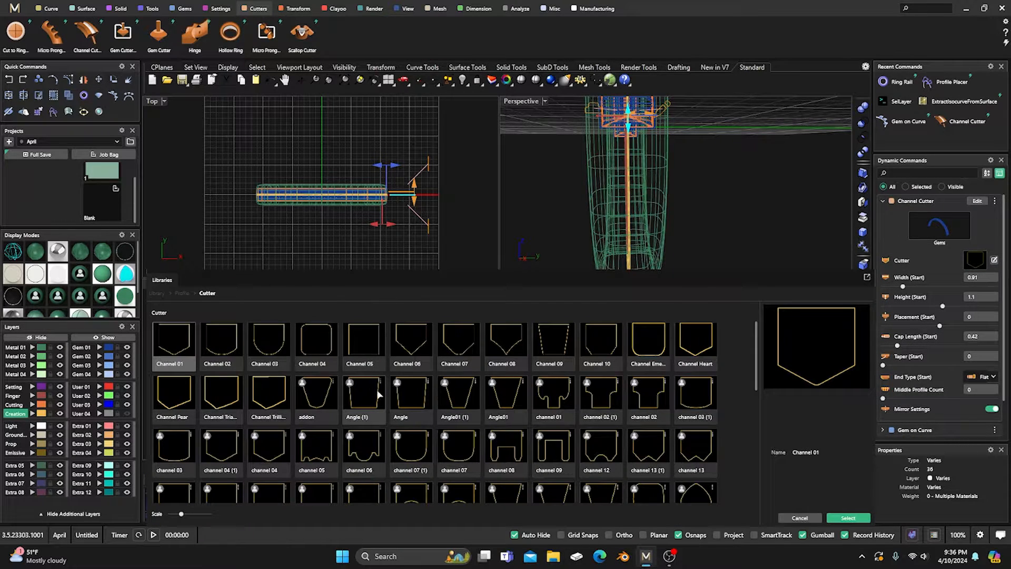
{"action": "double_click", "coordinate": [364, 392]}
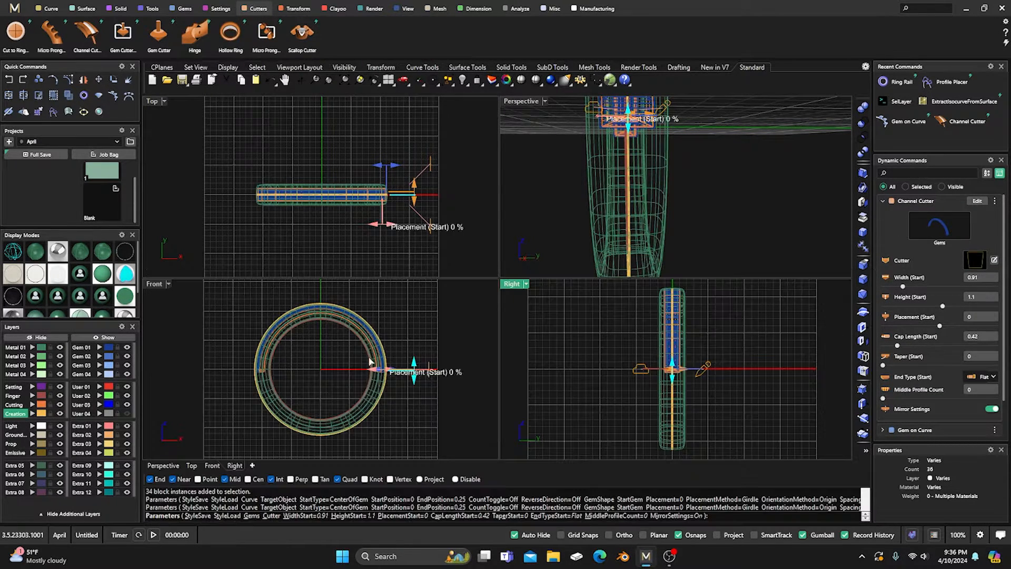
Step: Widen the channel cutter to a start width of 0.94 so its edges sit just inside the baguettes' ends
{"action": "scroll", "coordinate": [633, 124], "scroll_direction": "up", "scroll_amount": 5}
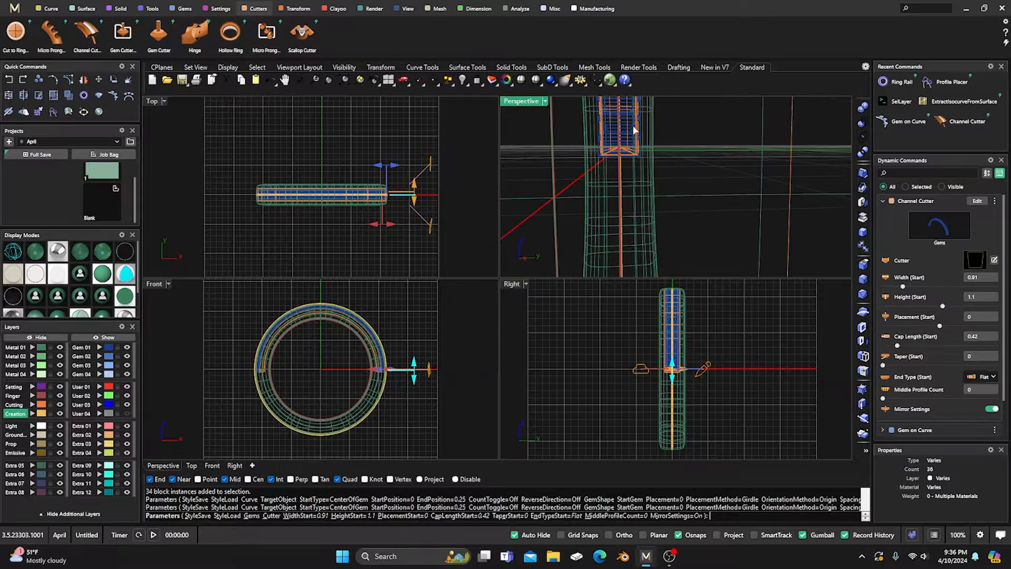
{"action": "scroll", "coordinate": [682, 374], "scroll_direction": "up", "scroll_amount": 6}
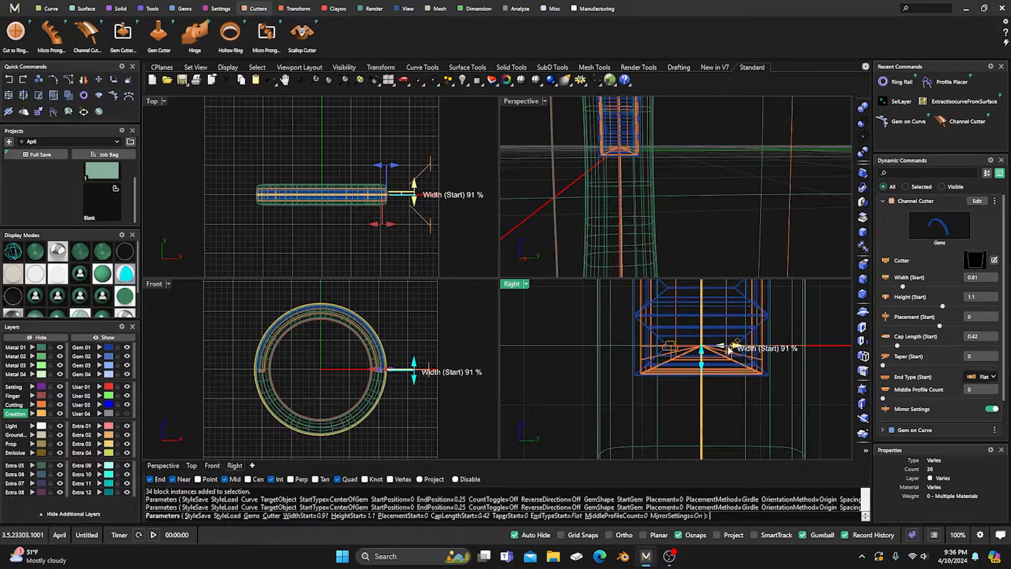
{"action": "left_click_drag", "start_coordinate": [730, 349], "coordinate": [732, 349]}
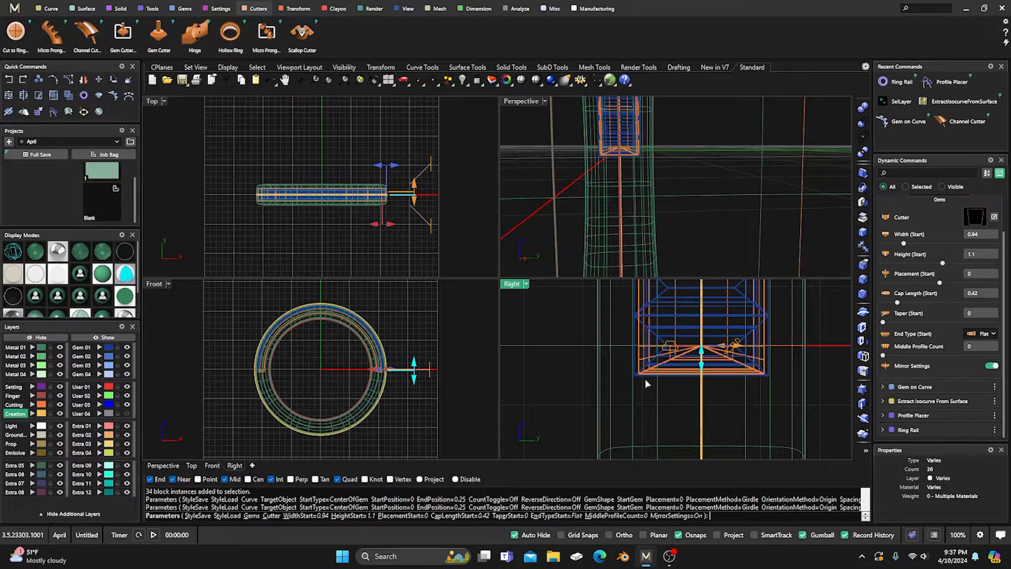
Step: In the front view, set the channel cutter's start placement to 1 and its start height to 0.63
{"action": "double_click", "coordinate": [523, 101]}
{"action": "scroll", "coordinate": [491, 193], "scroll_direction": "down", "scroll_amount": 5}
{"action": "right_click_drag", "start_coordinate": [491, 193], "coordinate": [542, 277]}
{"action": "scroll", "coordinate": [474, 295], "scroll_direction": "down", "scroll_amount": 6}
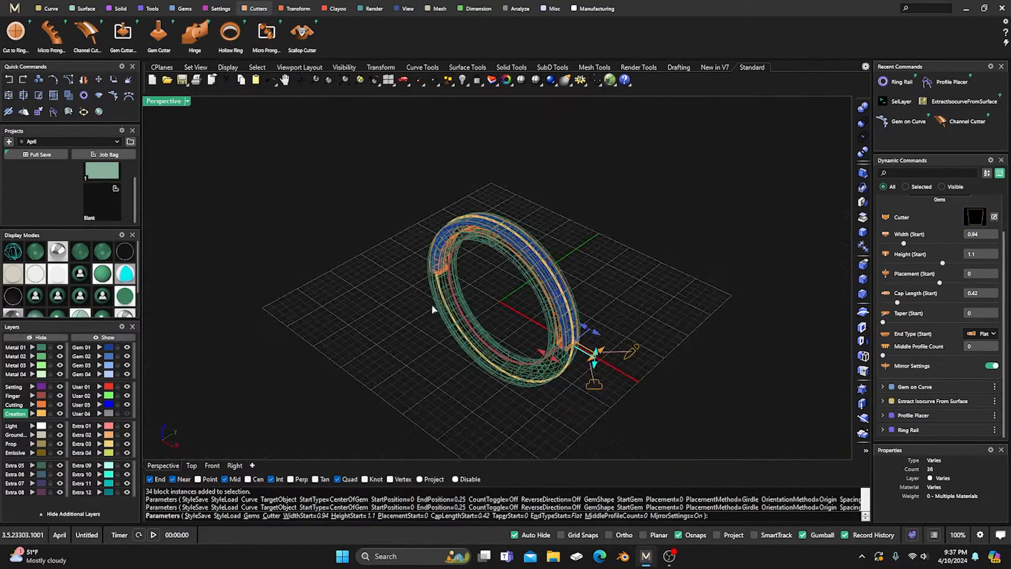
{"action": "right_click_drag", "start_coordinate": [455, 298], "coordinate": [493, 244]}
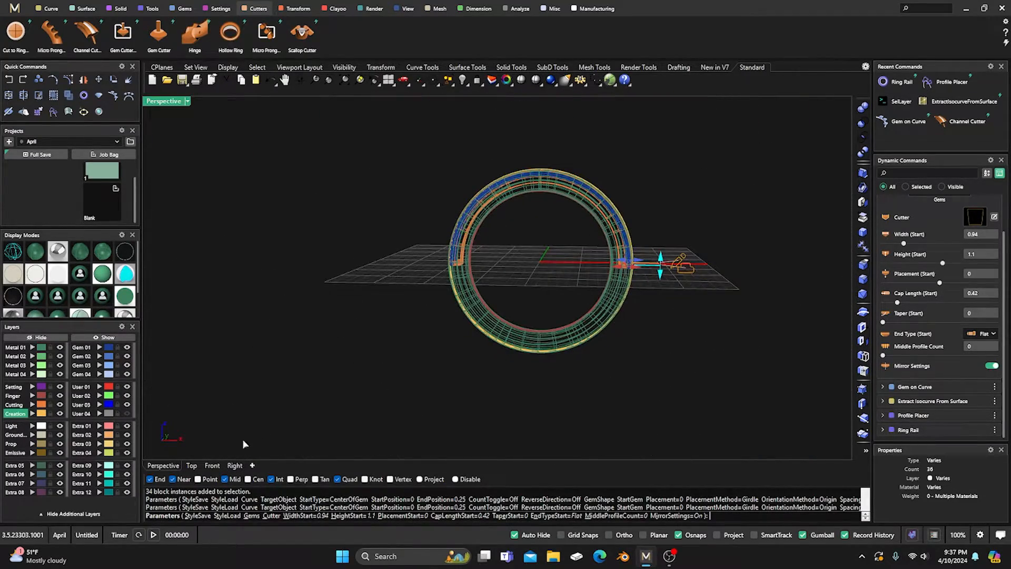
{"action": "left_click", "coordinate": [212, 466]}
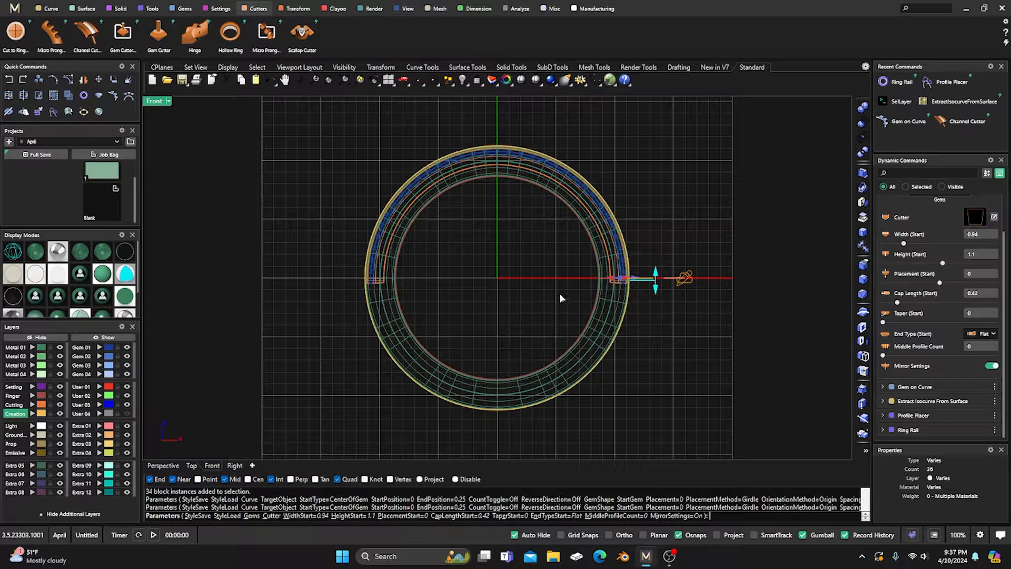
{"action": "scroll", "coordinate": [624, 267], "scroll_direction": "up", "scroll_amount": 5}
{"action": "left_click_drag", "start_coordinate": [631, 262], "coordinate": [656, 261]}
{"action": "double_click", "coordinate": [155, 102]}
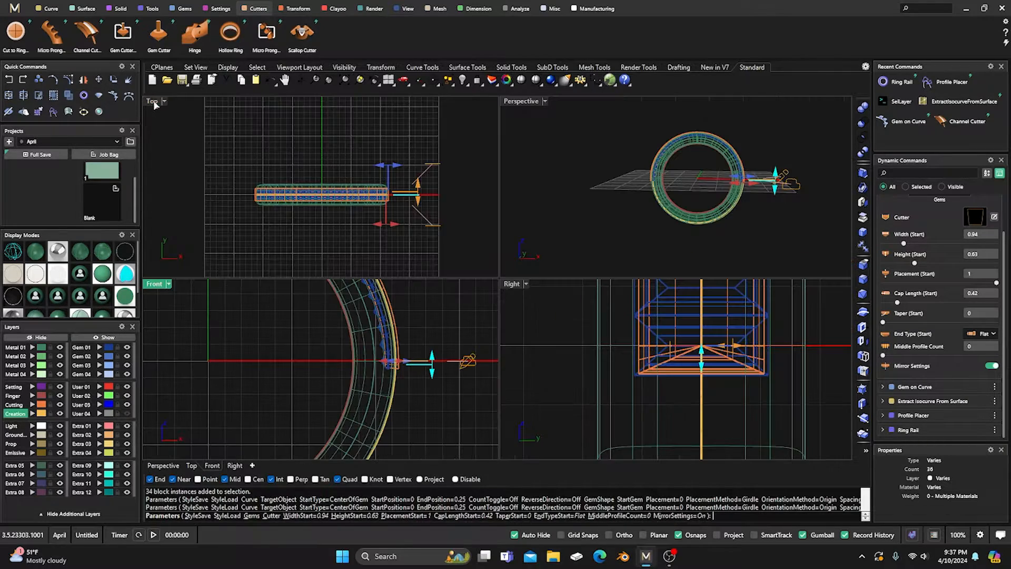
Step: Finish the channel cutter and switch the perspective viewport to a shaded display mode
{"action": "double_click", "coordinate": [523, 102]}
{"action": "right_click_drag", "start_coordinate": [474, 221], "coordinate": [475, 311]}
{"action": "key", "text": "Return"}
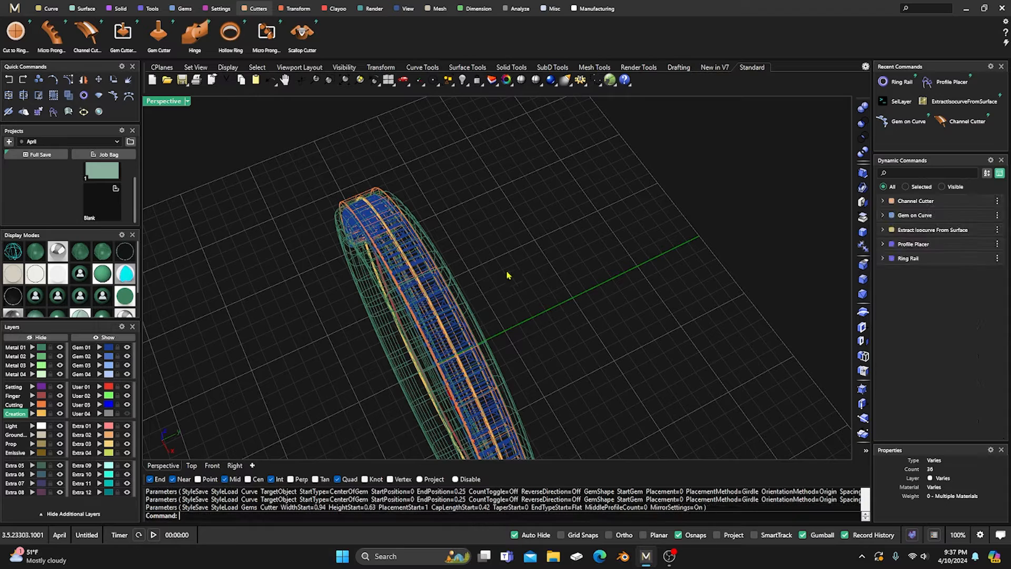
{"action": "left_click", "coordinate": [36, 266]}
{"action": "right_click_drag", "start_coordinate": [342, 252], "coordinate": [388, 296]}
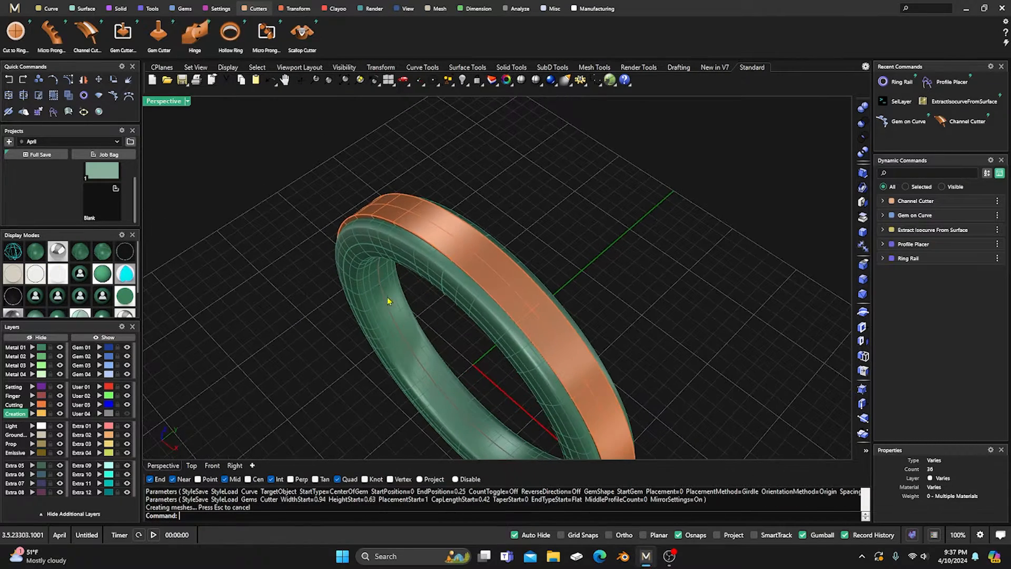
Step: Subtract the channel cutter from the ring band with a Boolean Difference
{"action": "left_click", "coordinate": [120, 10]}
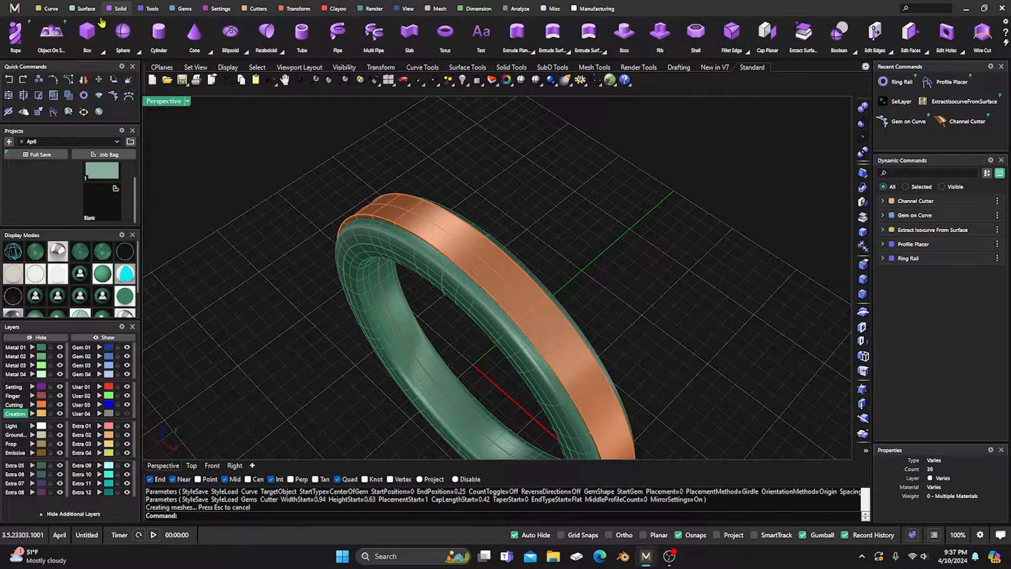
{"action": "scroll", "coordinate": [74, 43], "scroll_direction": "up", "scroll_amount": 2}
{"action": "left_click", "coordinate": [52, 32]}
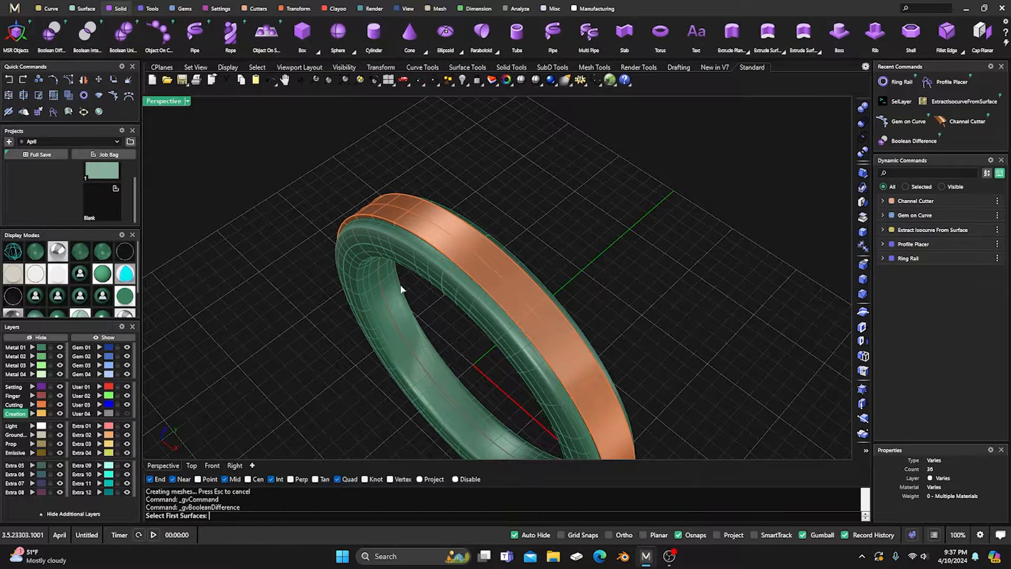
{"action": "left_click", "coordinate": [420, 264]}
{"action": "key", "text": "Return"}
{"action": "left_click", "coordinate": [437, 226]}
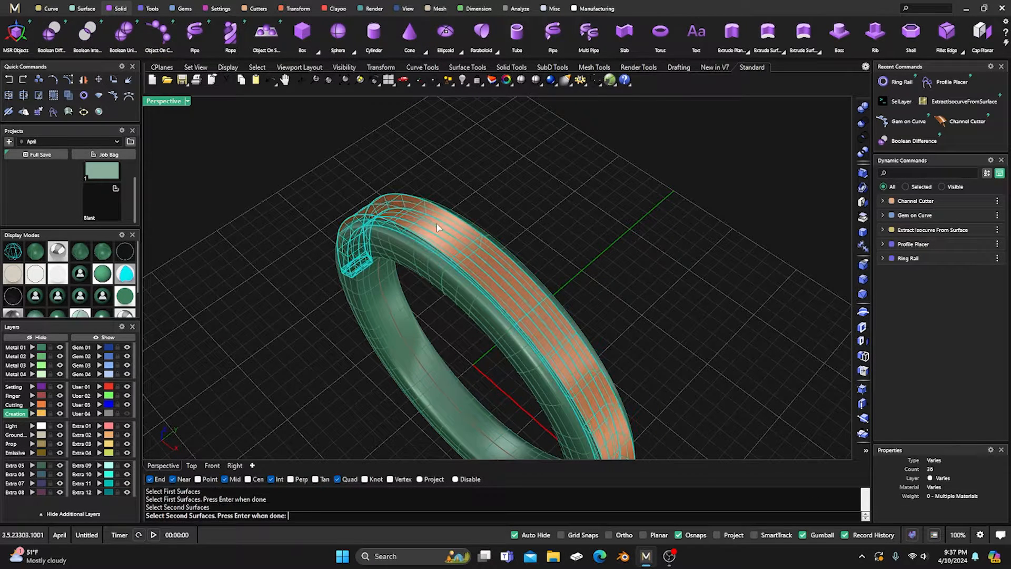
{"action": "key", "text": "Return"}
{"action": "key", "text": "Return"}
{"action": "scroll", "coordinate": [438, 232], "scroll_direction": "down", "scroll_amount": 7}
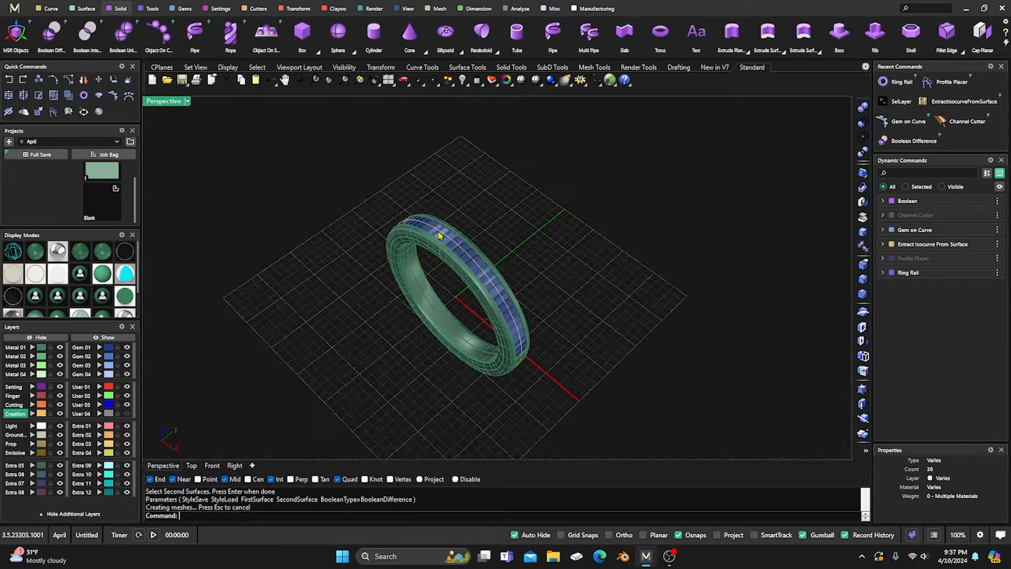
Step: Inspect the cut channel and the baguette row seated in the band from several angles
{"action": "right_click_drag", "start_coordinate": [438, 233], "coordinate": [507, 292]}
{"action": "scroll", "coordinate": [439, 275], "scroll_direction": "up", "scroll_amount": 5}
{"action": "scroll", "coordinate": [506, 285], "scroll_direction": "down", "scroll_amount": 5}
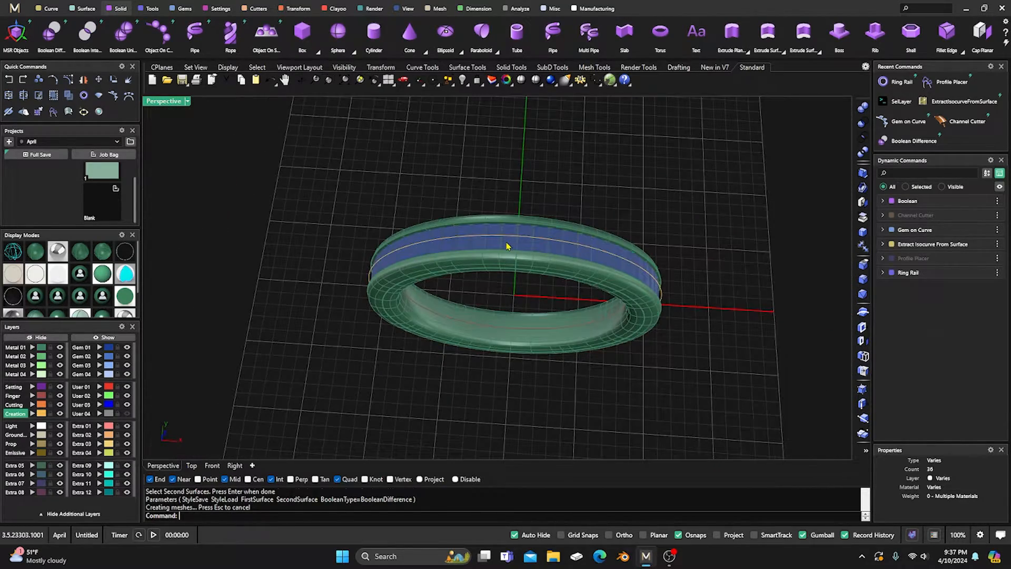
{"action": "left_click", "coordinate": [507, 246]}
{"action": "left_click", "coordinate": [257, 8]}
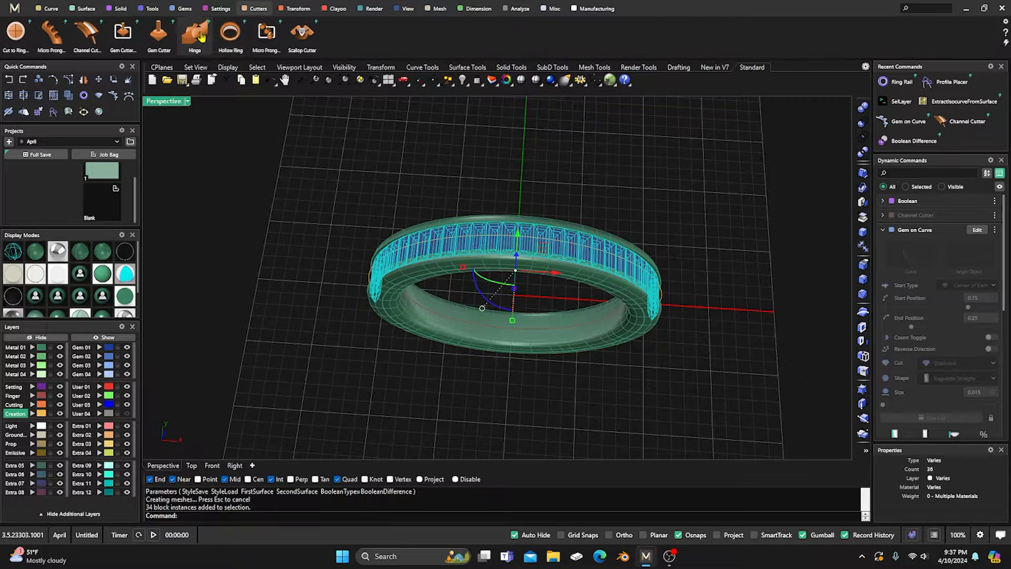
{"action": "left_click", "coordinate": [354, 202]}
{"action": "scroll", "coordinate": [469, 312], "scroll_direction": "up", "scroll_amount": 5}
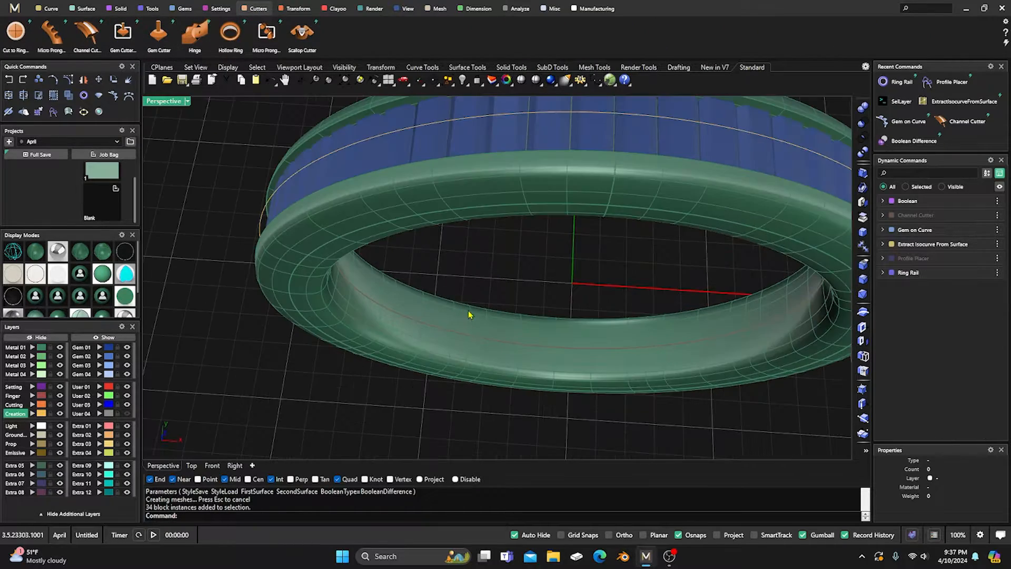
{"action": "scroll", "coordinate": [466, 318], "scroll_direction": "down", "scroll_amount": 4}
{"action": "right_click_drag", "start_coordinate": [474, 327], "coordinate": [393, 268]}
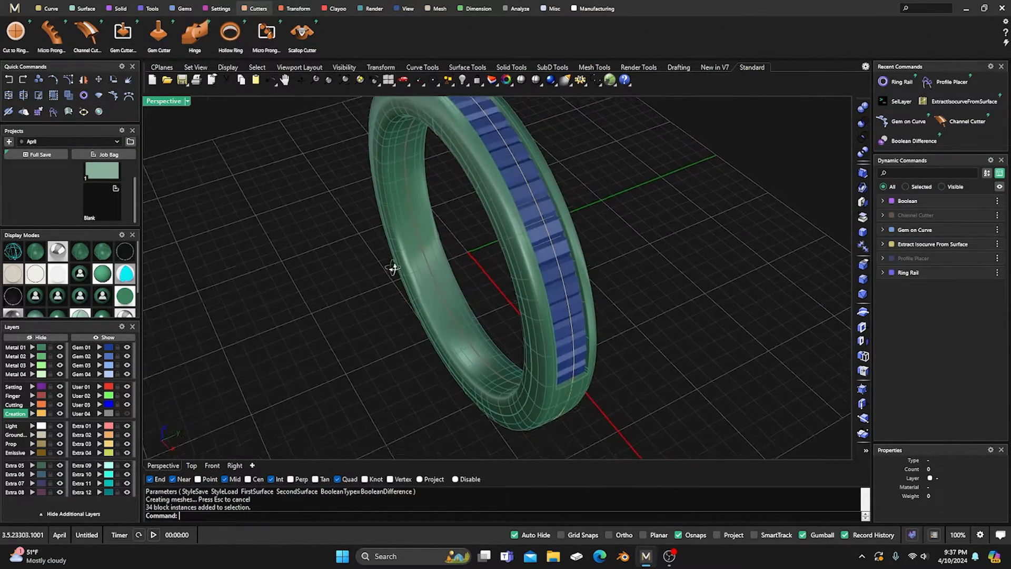
{"action": "scroll", "coordinate": [477, 312], "scroll_direction": "up", "scroll_amount": 4}
{"action": "right_click_drag", "start_coordinate": [481, 311], "coordinate": [440, 295]}
{"action": "right_click_drag", "start_coordinate": [478, 358], "coordinate": [480, 315]}
{"action": "right_click_drag", "start_coordinate": [470, 280], "coordinate": [500, 316]}
Step: Duplicate the whole ring with its gems and guide curve, placing the copy along the green axis clear of the original
{"action": "scroll", "coordinate": [495, 293], "scroll_direction": "down", "scroll_amount": 5}
{"action": "left_click_drag", "start_coordinate": [336, 137], "coordinate": [664, 430]}
{"action": "scroll", "coordinate": [363, 381], "scroll_direction": "down", "scroll_amount": 3}
{"action": "right_click_drag", "start_coordinate": [362, 382], "coordinate": [357, 296]}
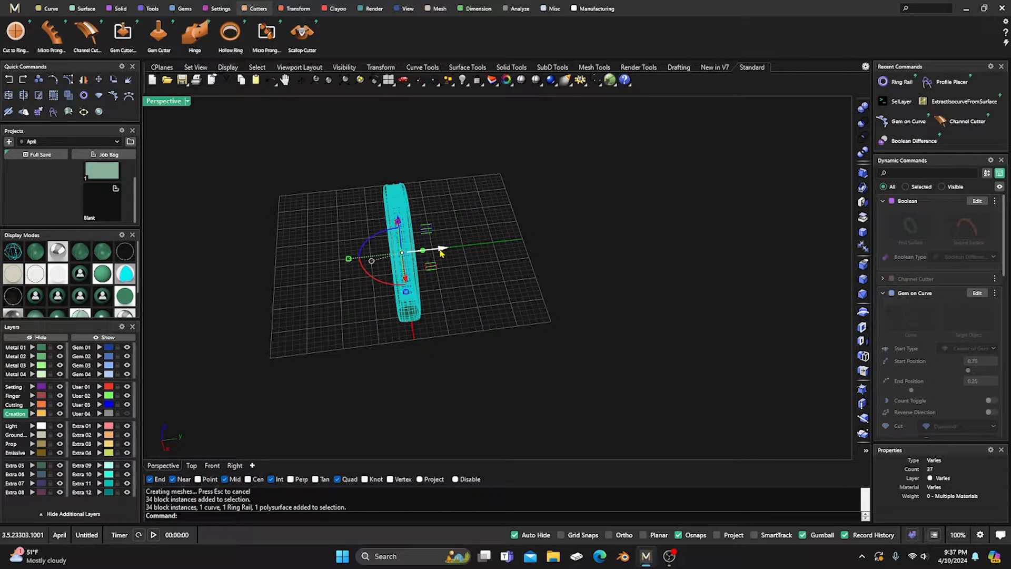
{"action": "left_click_drag", "start_coordinate": [441, 253], "coordinate": [629, 232]}
{"action": "left_click", "coordinate": [494, 205]}
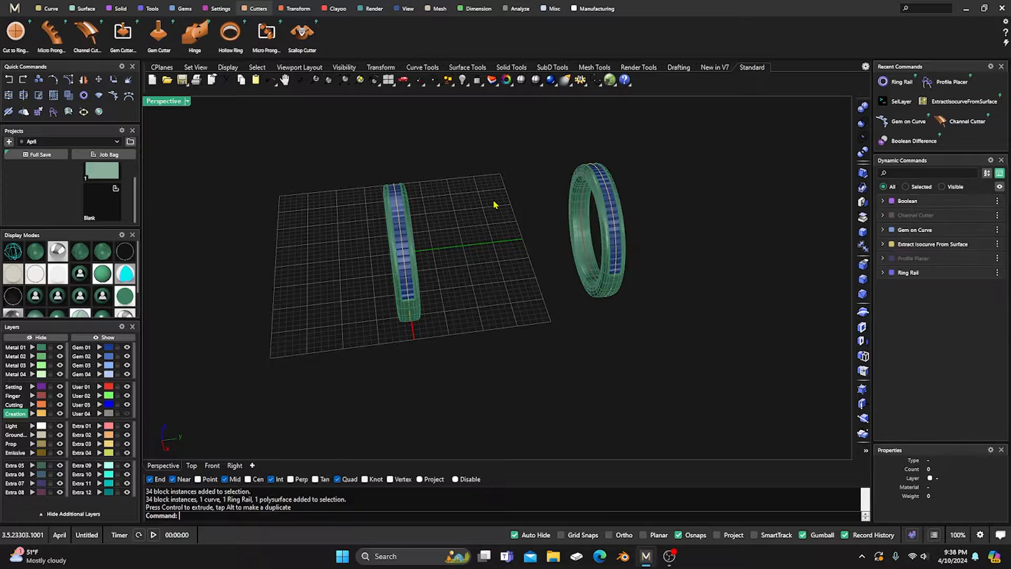
Step: Move the original ring's baguette gems to layer Gem 04 and hide that layer
{"action": "right_click_drag", "start_coordinate": [500, 251], "coordinate": [559, 298]}
{"action": "scroll", "coordinate": [555, 160], "scroll_direction": "up", "scroll_amount": 5}
{"action": "scroll", "coordinate": [549, 242], "scroll_direction": "down", "scroll_amount": 4}
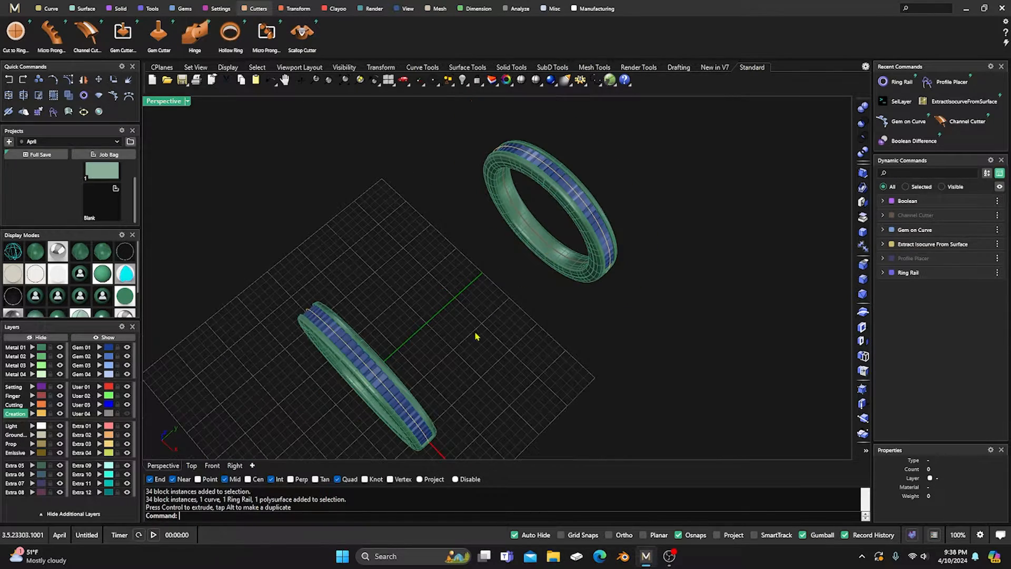
{"action": "right_click_drag", "start_coordinate": [475, 336], "coordinate": [407, 289]}
{"action": "scroll", "coordinate": [364, 304], "scroll_direction": "up", "scroll_amount": 5}
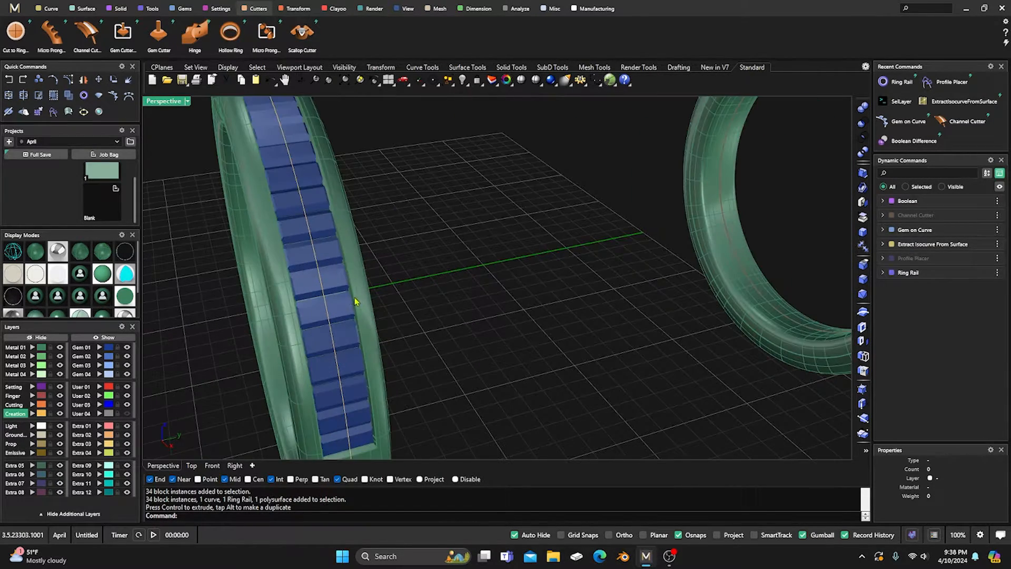
{"action": "left_click", "coordinate": [335, 284]}
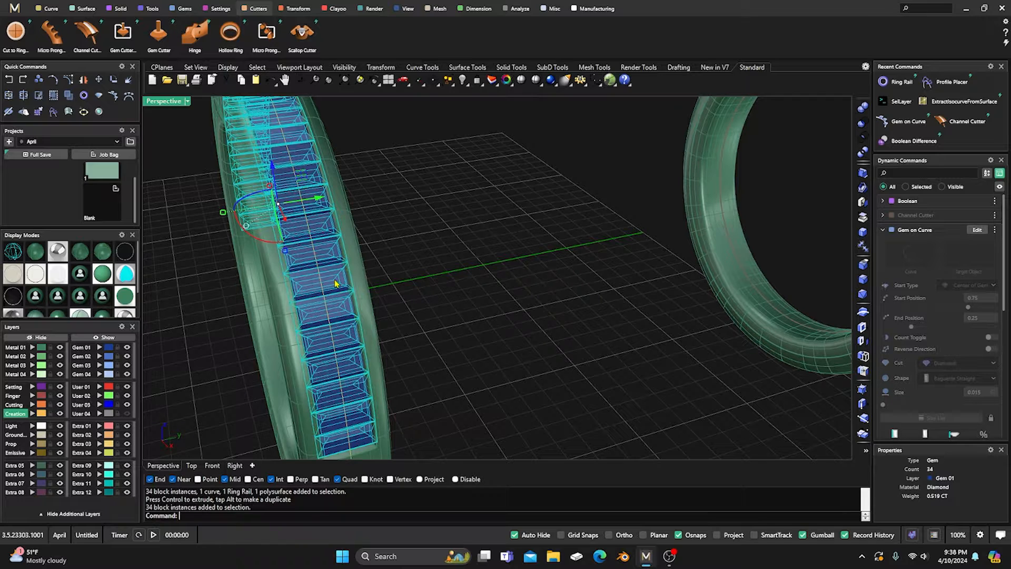
{"action": "left_click", "coordinate": [99, 375]}
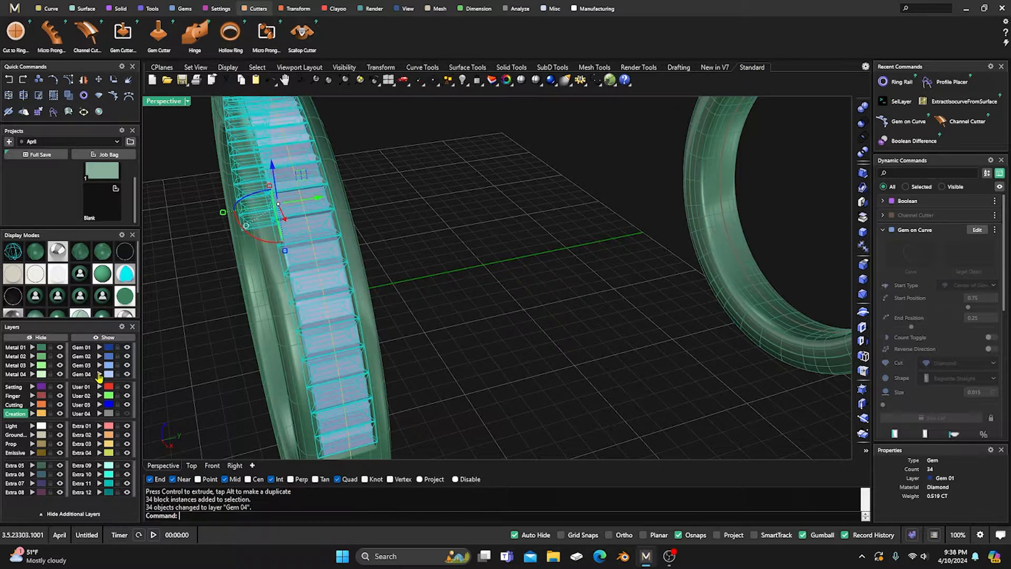
{"action": "left_click", "coordinate": [127, 375]}
Step: Select all curves on the Creation layer and move them to the hidden layer User 04
{"action": "scroll", "coordinate": [374, 361], "scroll_direction": "down", "scroll_amount": 5}
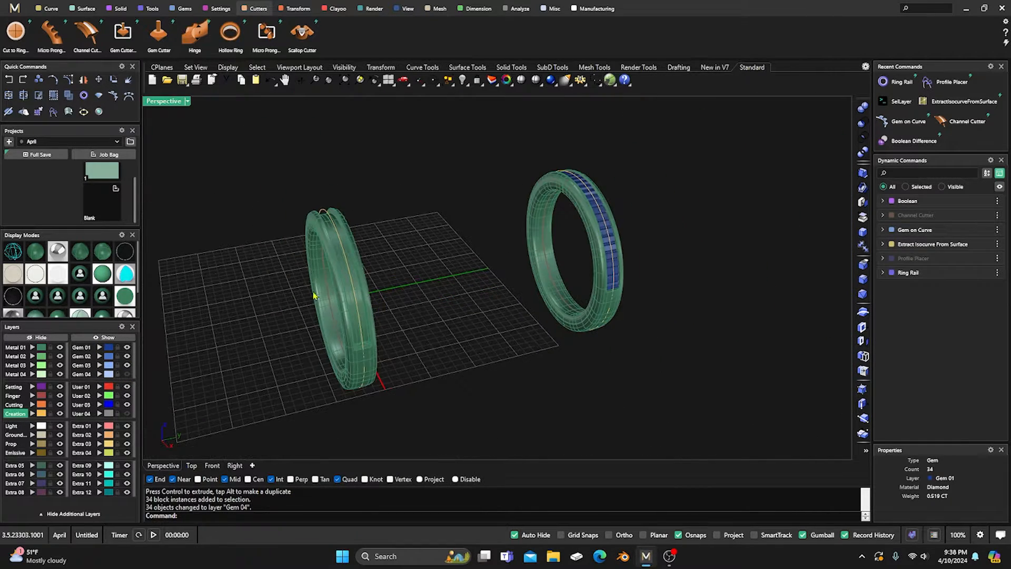
{"action": "scroll", "coordinate": [327, 270], "scroll_direction": "up", "scroll_amount": 3}
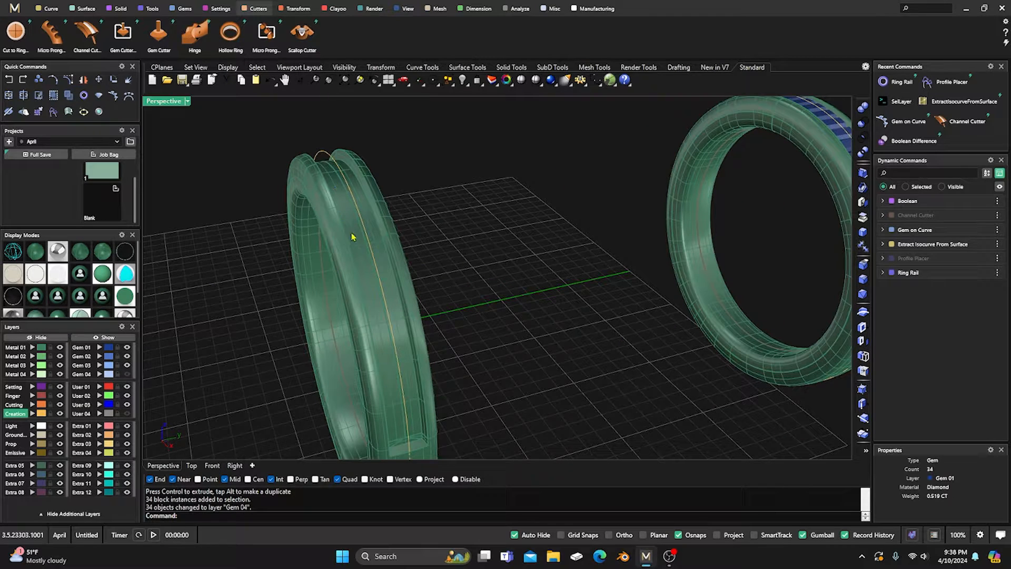
{"action": "scroll", "coordinate": [337, 220], "scroll_direction": "up", "scroll_amount": 2}
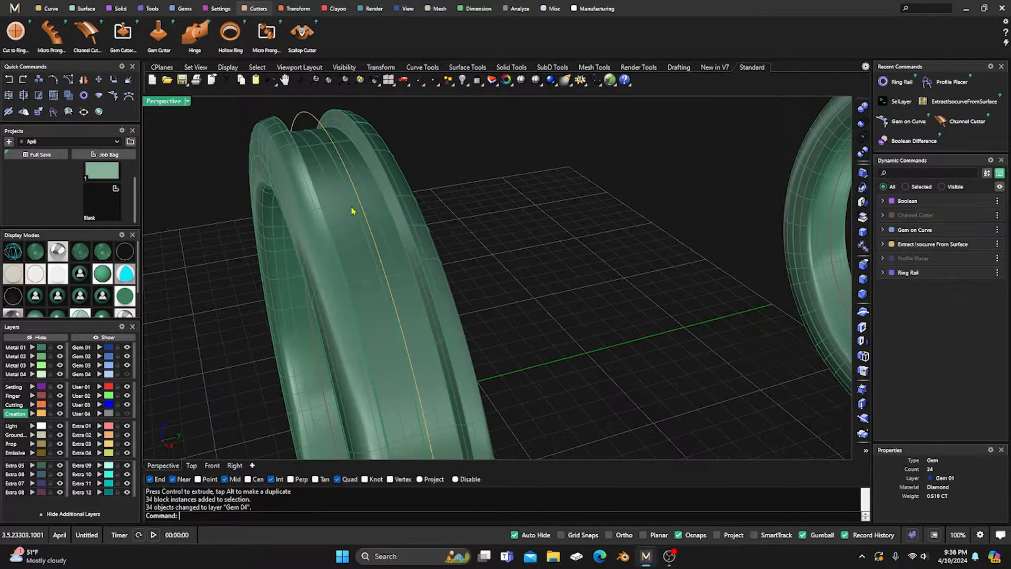
{"action": "scroll", "coordinate": [340, 198], "scroll_direction": "down", "scroll_amount": 2}
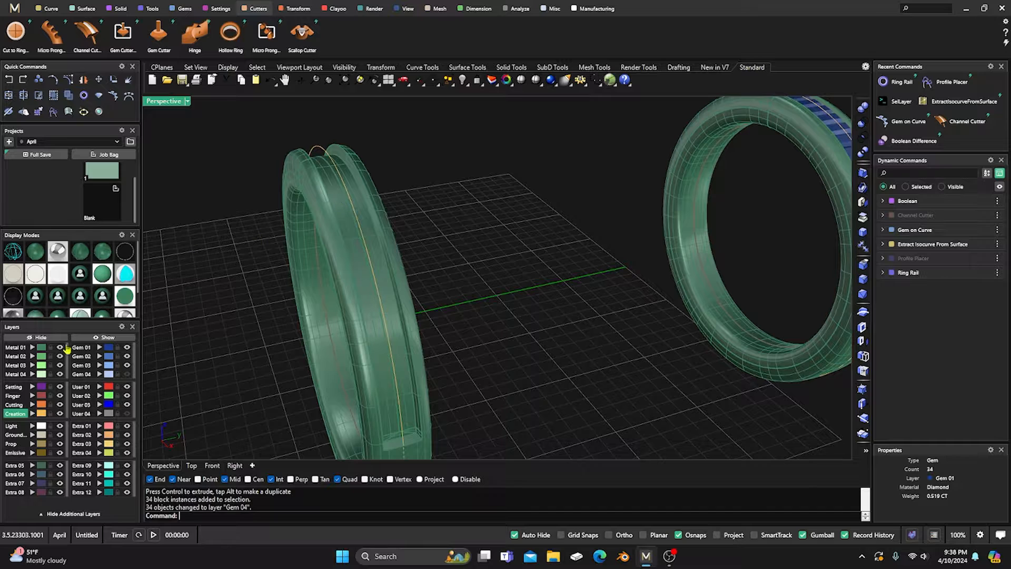
{"action": "left_click", "coordinate": [42, 414]}
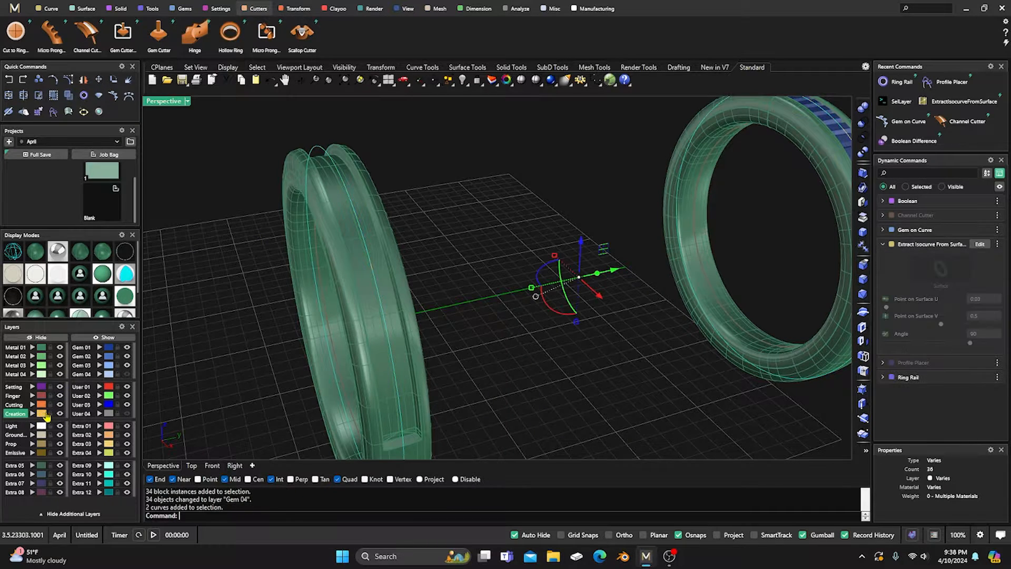
{"action": "left_click", "coordinate": [99, 414]}
Step: Select the copied ring with its gems and hide it, keeping only the original band on screen
{"action": "scroll", "coordinate": [392, 283], "scroll_direction": "down", "scroll_amount": 3}
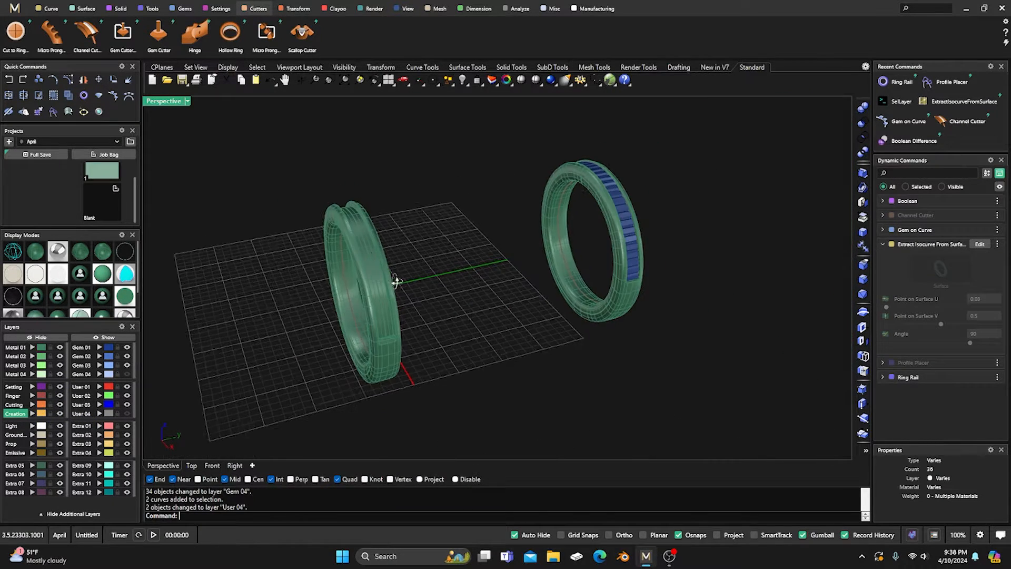
{"action": "left_click_drag", "start_coordinate": [523, 134], "coordinate": [678, 362]}
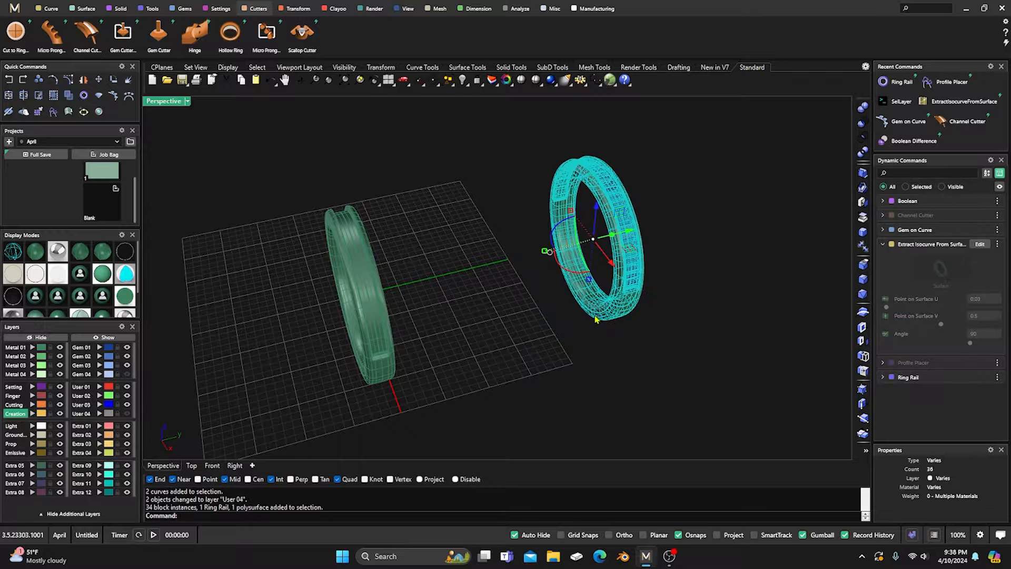
{"action": "left_click", "coordinate": [45, 339]}
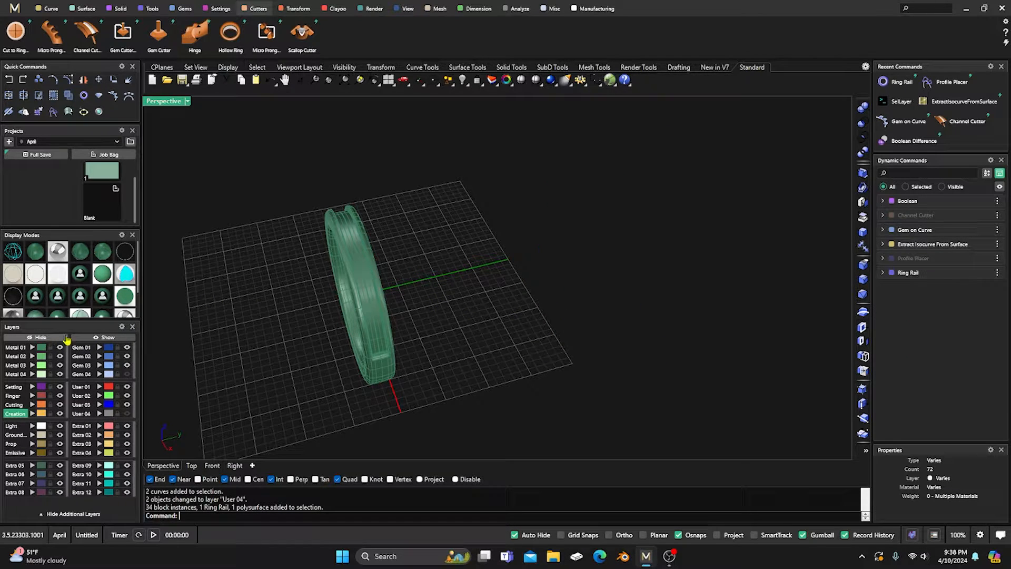
Step: Examine the floor and end wall of the channel cut into the band up close
{"action": "right_click_drag", "start_coordinate": [266, 338], "coordinate": [411, 309]}
{"action": "scroll", "coordinate": [506, 257], "scroll_direction": "down", "scroll_amount": 5}
{"action": "right_click_drag", "start_coordinate": [505, 258], "coordinate": [445, 295]}
{"action": "scroll", "coordinate": [445, 281], "scroll_direction": "up", "scroll_amount": 12}
{"action": "scroll", "coordinate": [443, 319], "scroll_direction": "up", "scroll_amount": 5}
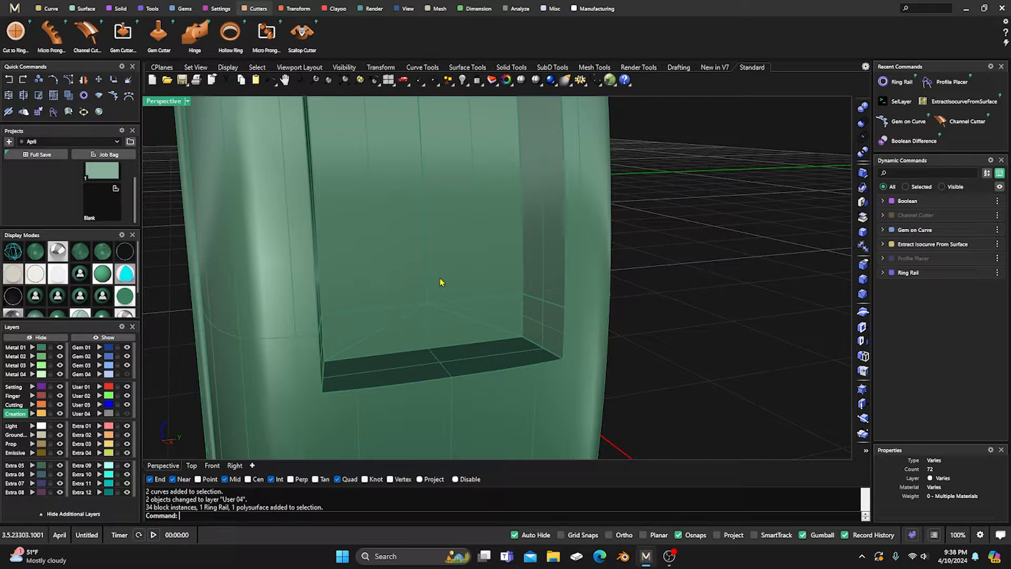
{"action": "scroll", "coordinate": [451, 287], "scroll_direction": "down", "scroll_amount": 5}
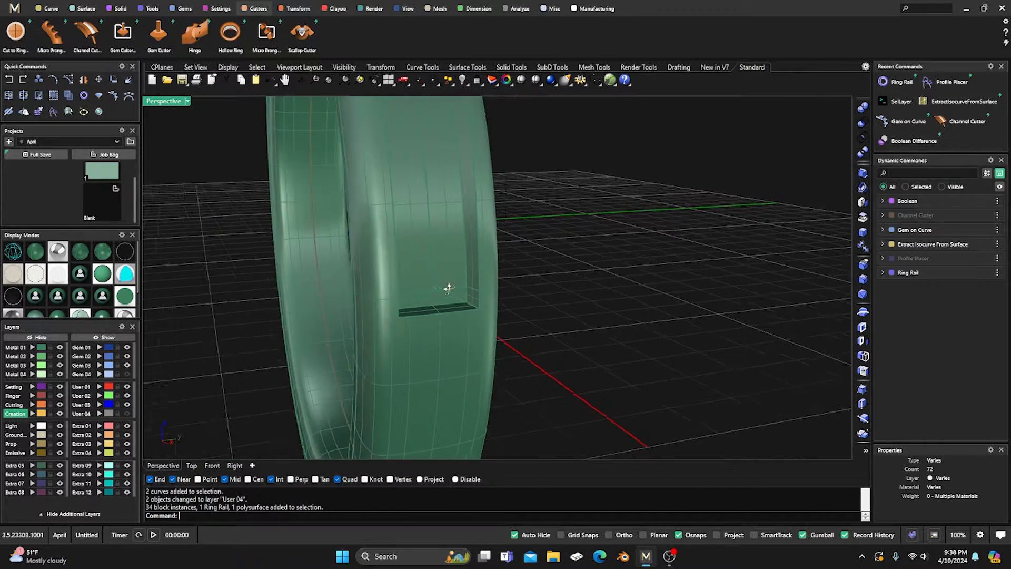
{"action": "scroll", "coordinate": [405, 273], "scroll_direction": "up", "scroll_amount": 2}
{"action": "scroll", "coordinate": [366, 282], "scroll_direction": "up", "scroll_amount": 5}
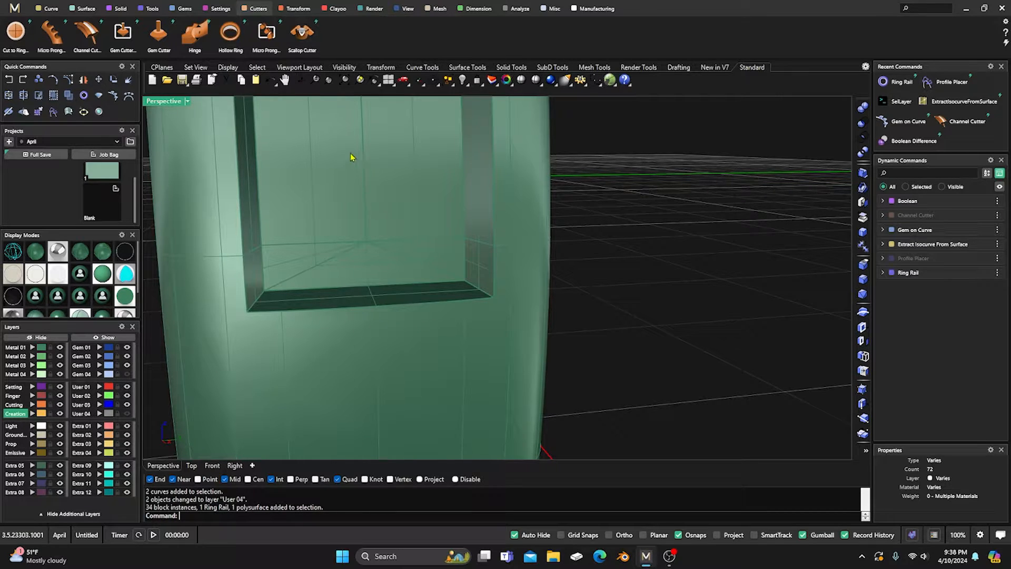
Step: Extract the U-direction isocurve running along the centre of the channel's long floor surface
{"action": "left_click", "coordinate": [51, 9]}
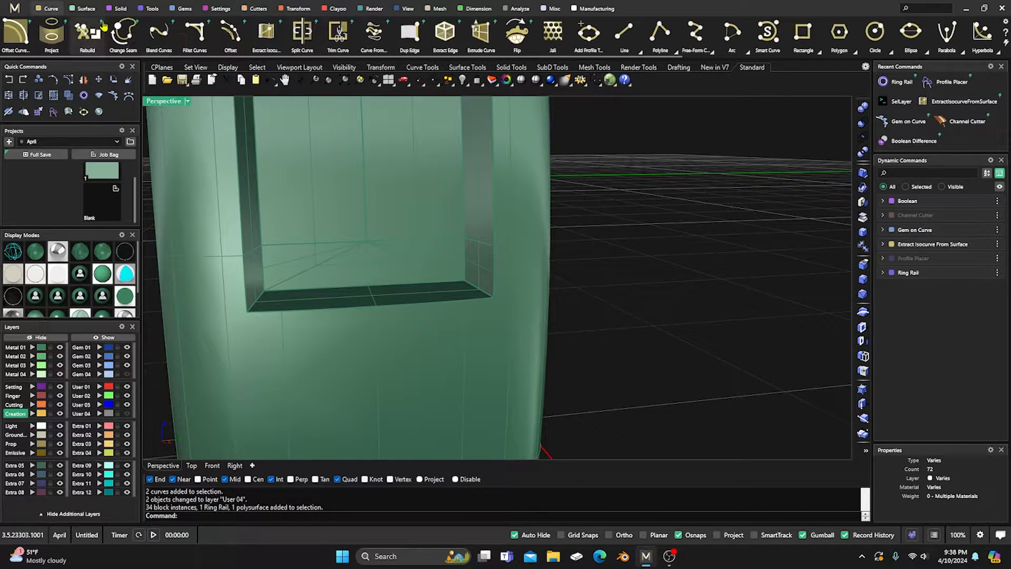
{"action": "scroll", "coordinate": [765, 37], "scroll_direction": "down", "scroll_amount": 4}
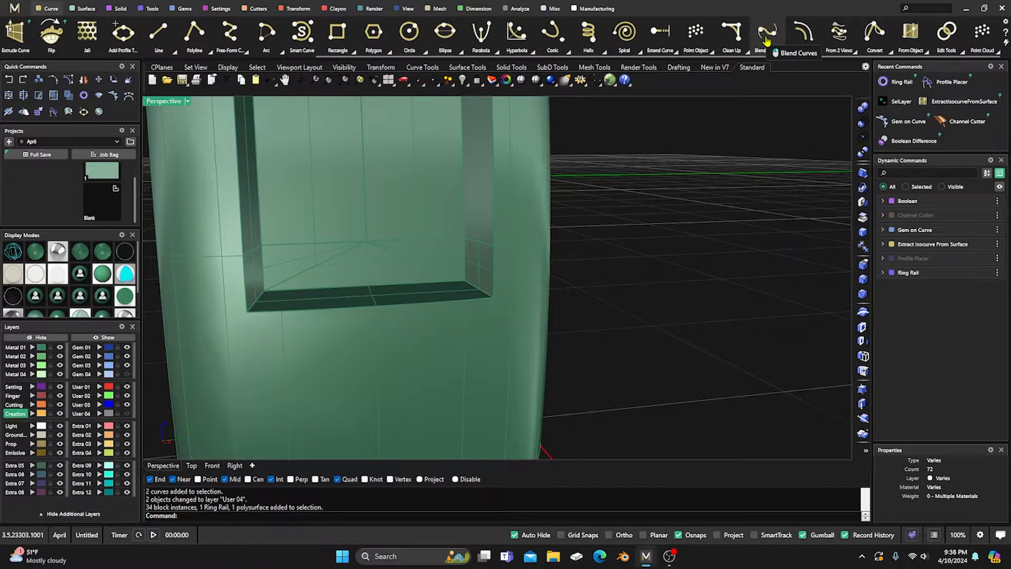
{"action": "left_click", "coordinate": [925, 51]}
{"action": "left_click", "coordinate": [916, 359]}
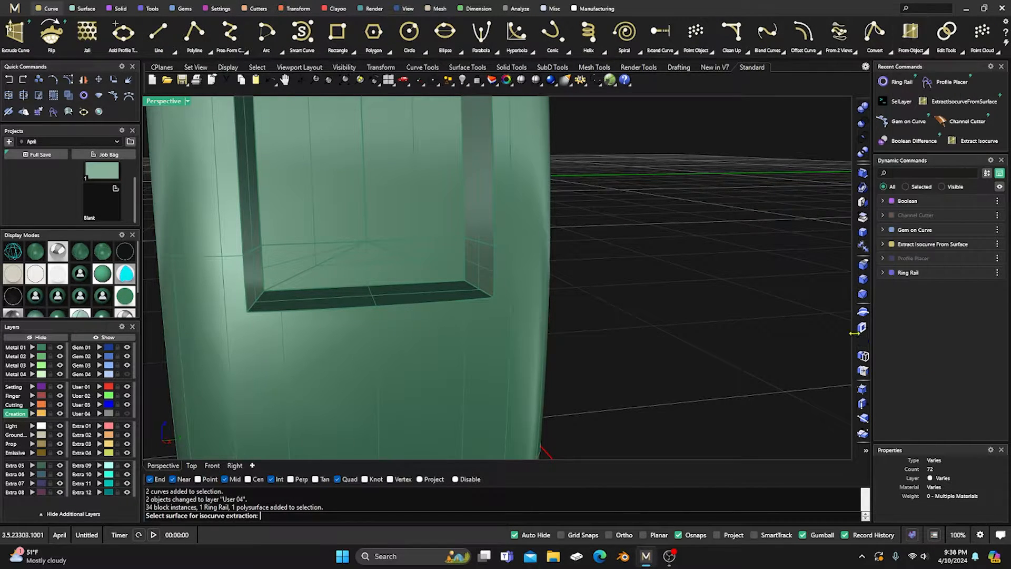
{"action": "left_click", "coordinate": [361, 196]}
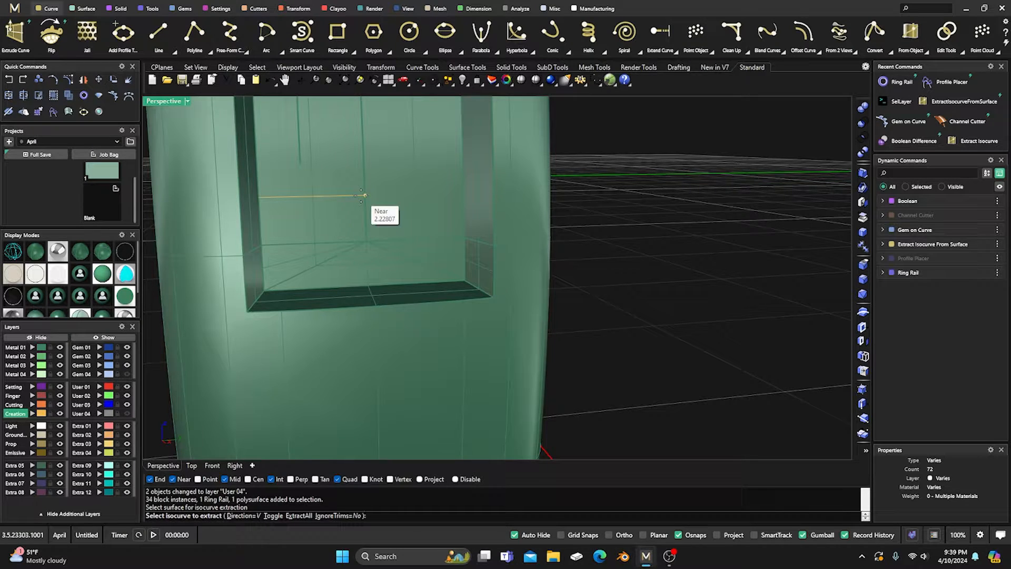
{"action": "left_click", "coordinate": [242, 515]}
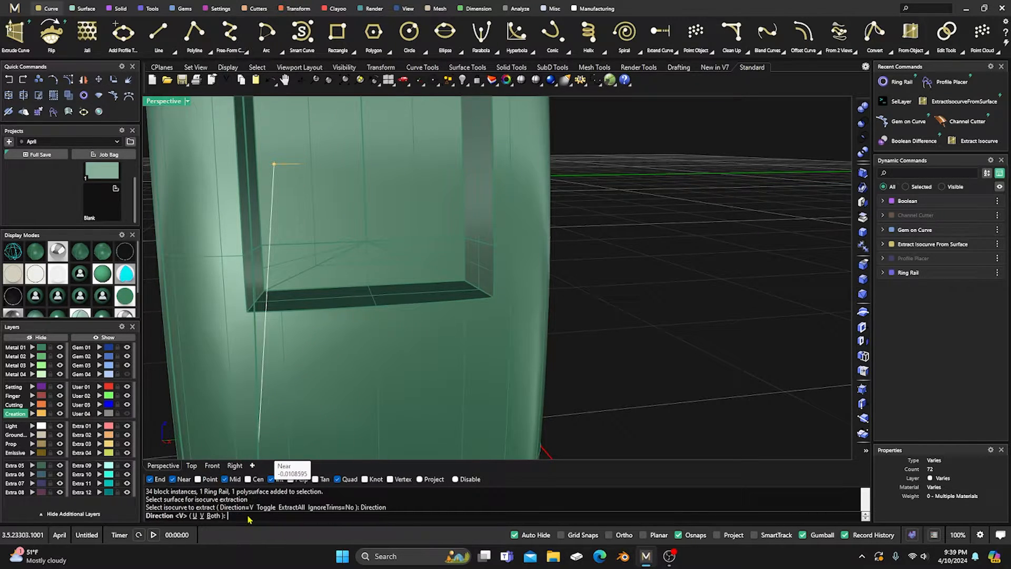
{"action": "left_click", "coordinate": [195, 517]}
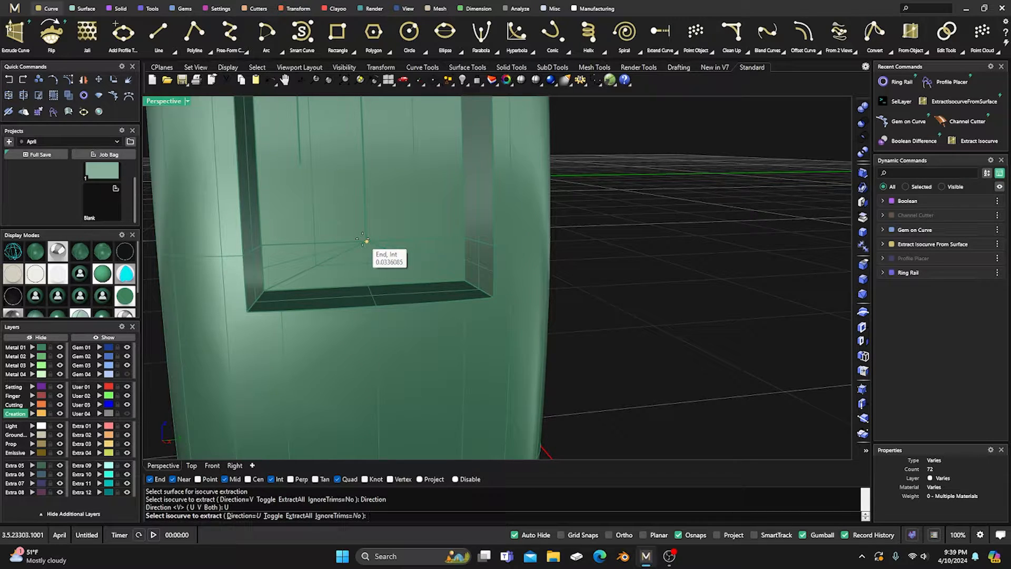
{"action": "left_click", "coordinate": [363, 240]}
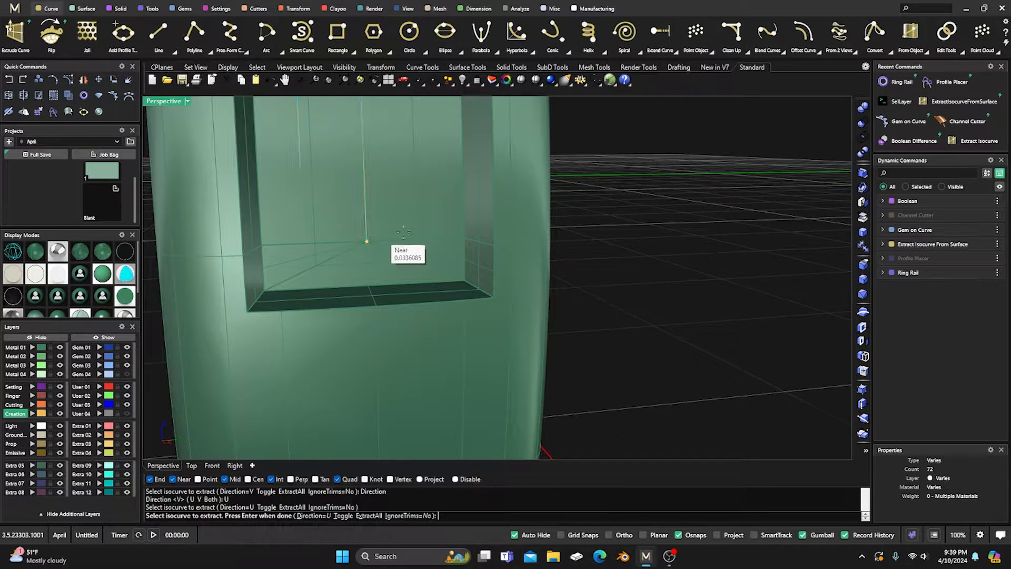
{"action": "key", "text": "Return"}
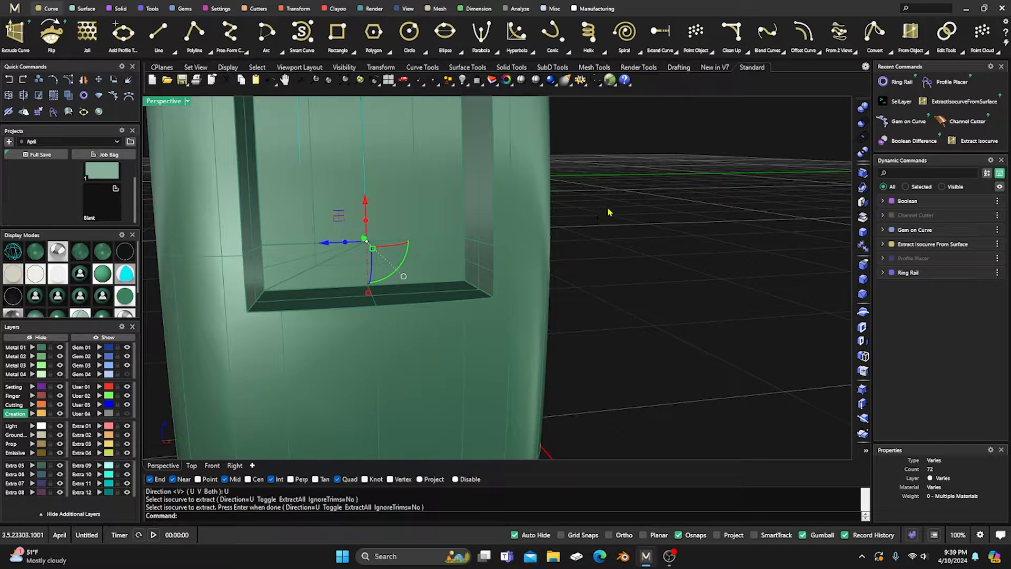
{"action": "key", "text": "Escape"}
Step: Extract a V-direction isocurve along the centre of the short floor surface at the channel's end
{"action": "key", "text": "Return"}
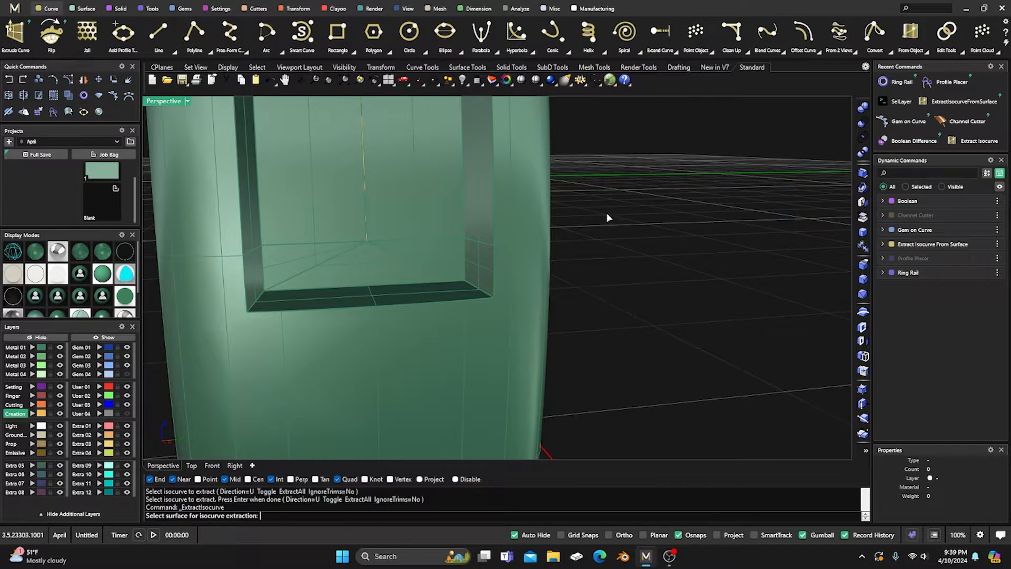
{"action": "left_click", "coordinate": [365, 269]}
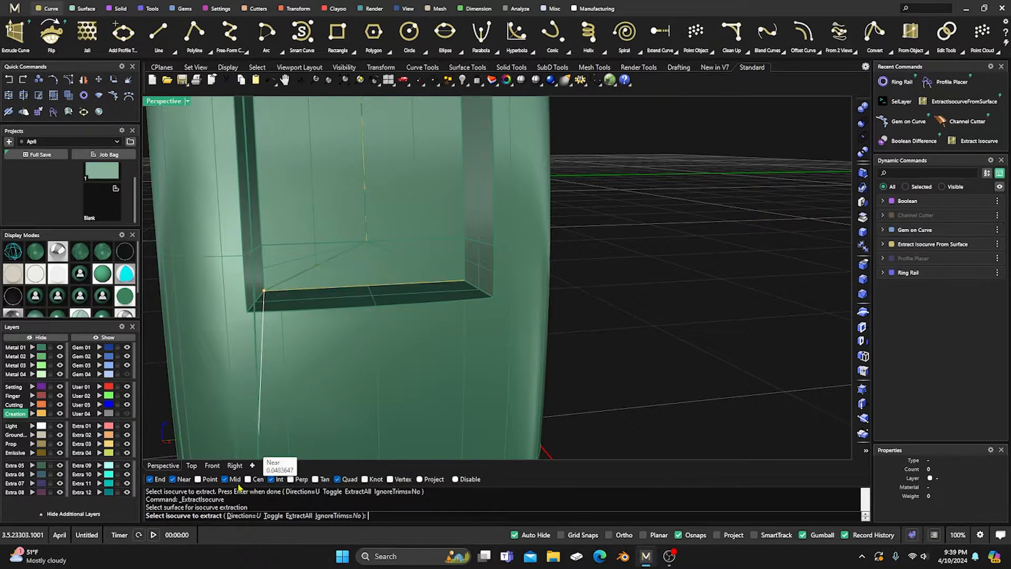
{"action": "left_click", "coordinate": [243, 516]}
{"action": "left_click", "coordinate": [203, 516]}
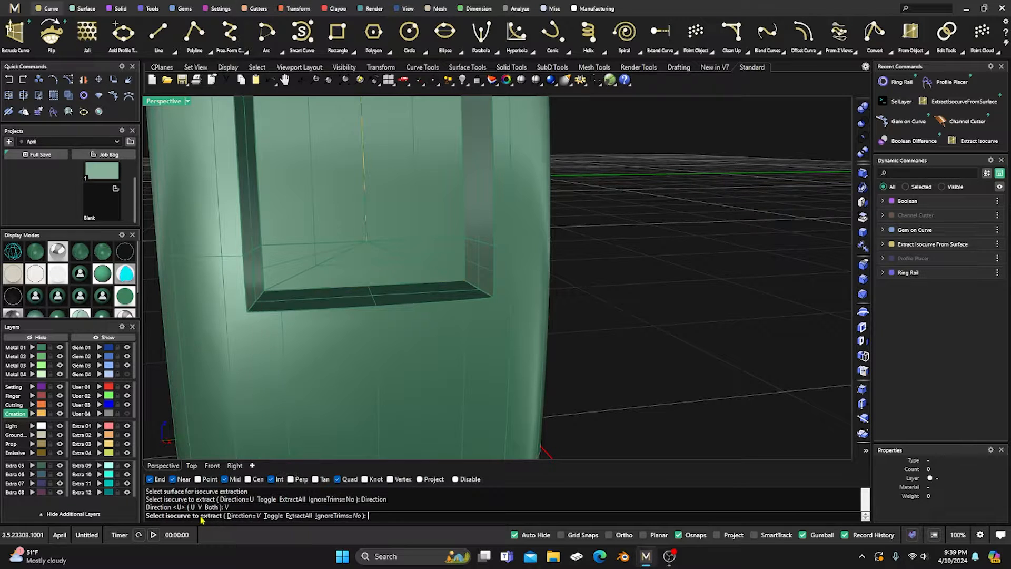
{"action": "left_click", "coordinate": [367, 255]}
{"action": "key", "text": "Return"}
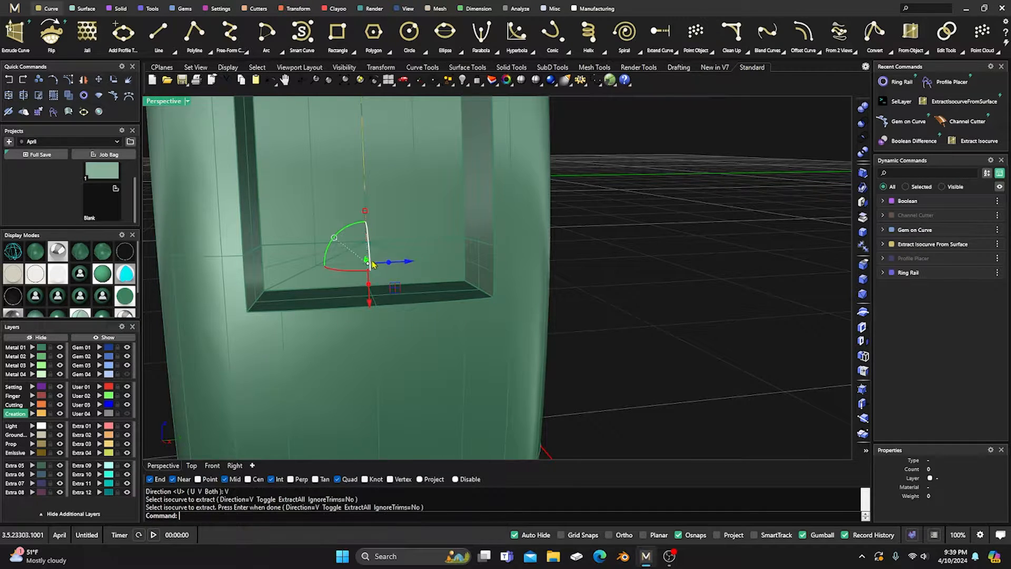
Step: Mirror the short isocurve at the channel's end onto the channel's opposite end, with only Y Mirror on
{"action": "scroll", "coordinate": [483, 274], "scroll_direction": "down", "scroll_amount": 10}
{"action": "left_click", "coordinate": [326, 298]}
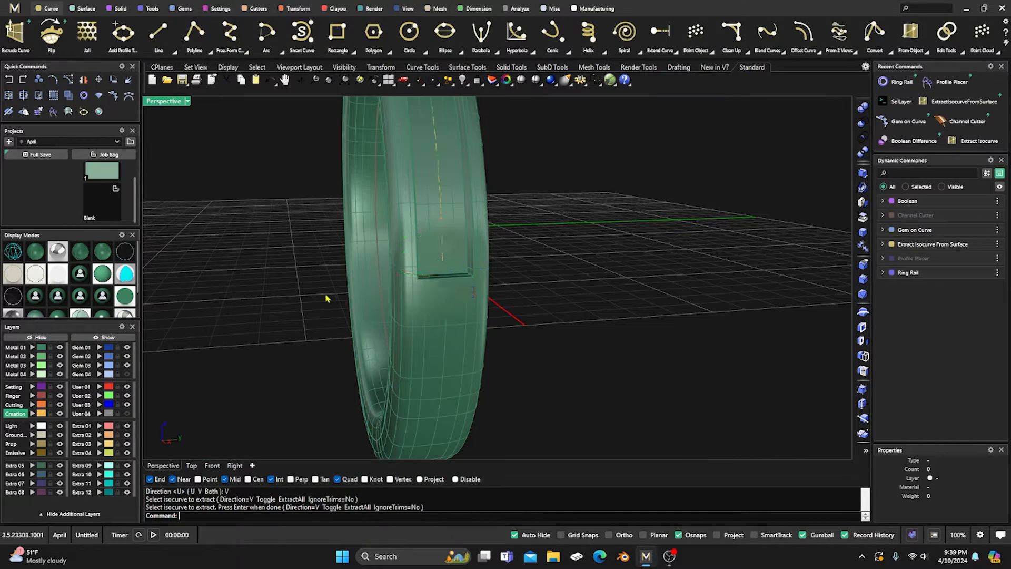
{"action": "right_click_drag", "start_coordinate": [324, 318], "coordinate": [345, 315]}
{"action": "scroll", "coordinate": [495, 296], "scroll_direction": "up", "scroll_amount": 3}
{"action": "scroll", "coordinate": [495, 296], "scroll_direction": "up", "scroll_amount": 4}
{"action": "left_click", "coordinate": [533, 261]}
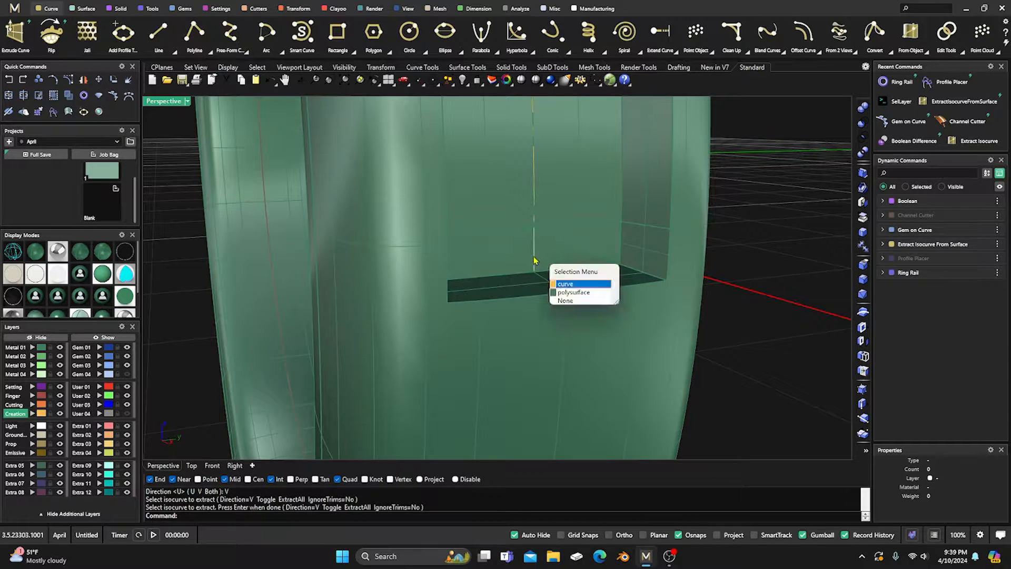
{"action": "left_click", "coordinate": [563, 284]}
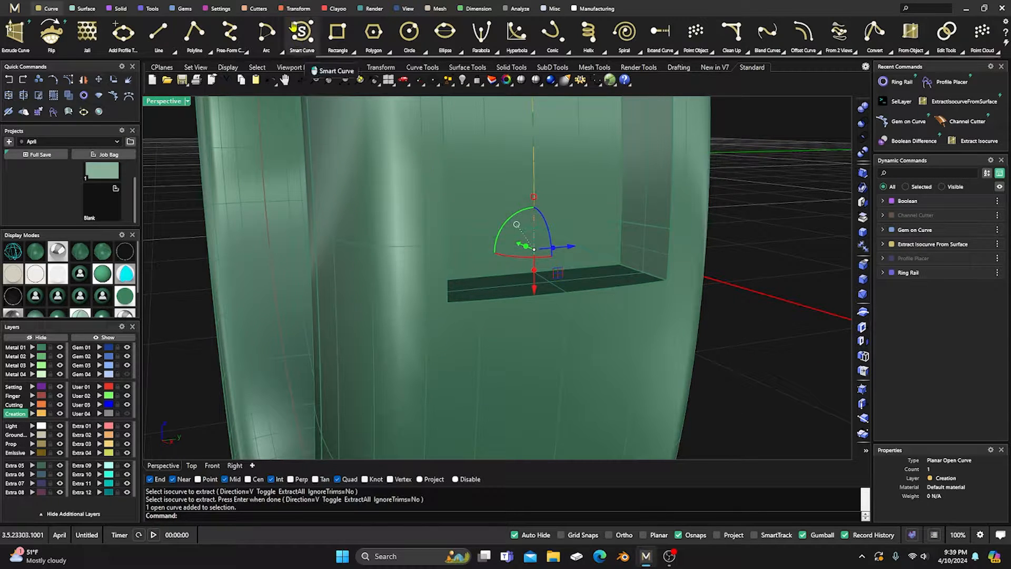
{"action": "left_click", "coordinate": [303, 9]}
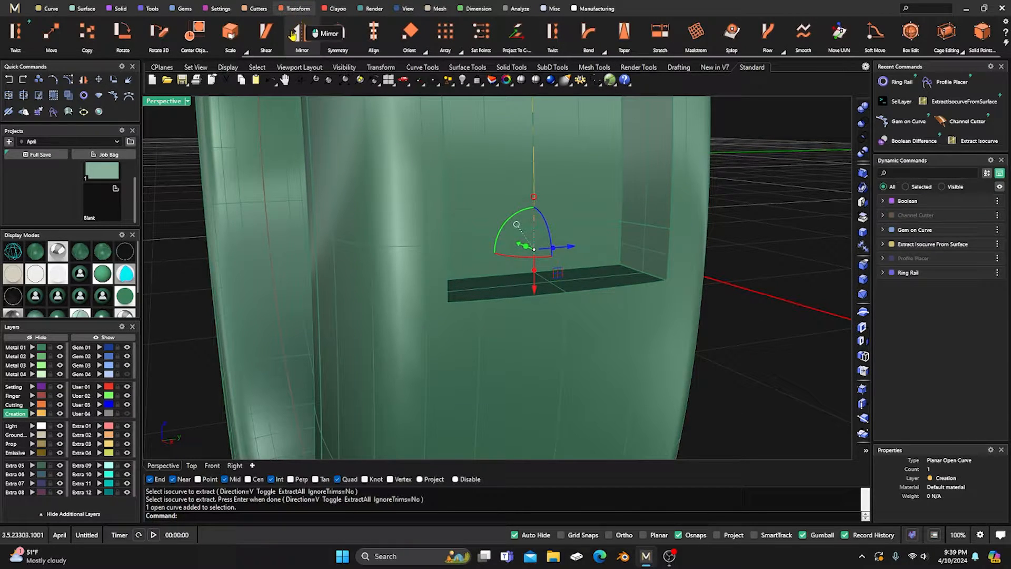
{"action": "mouse_move", "coordinate": [230, 47]}
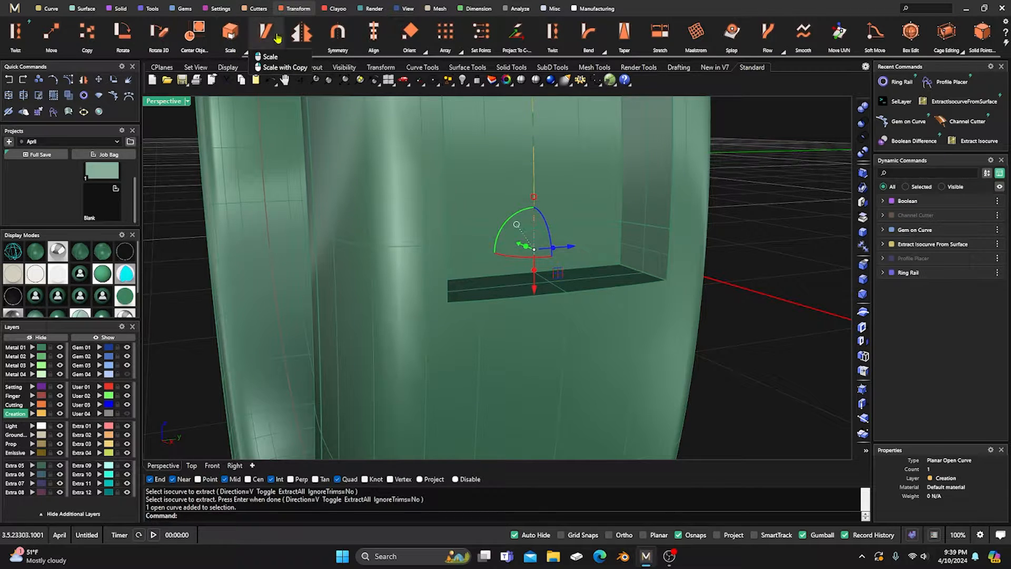
{"action": "scroll", "coordinate": [221, 40], "scroll_direction": "up", "scroll_amount": 3}
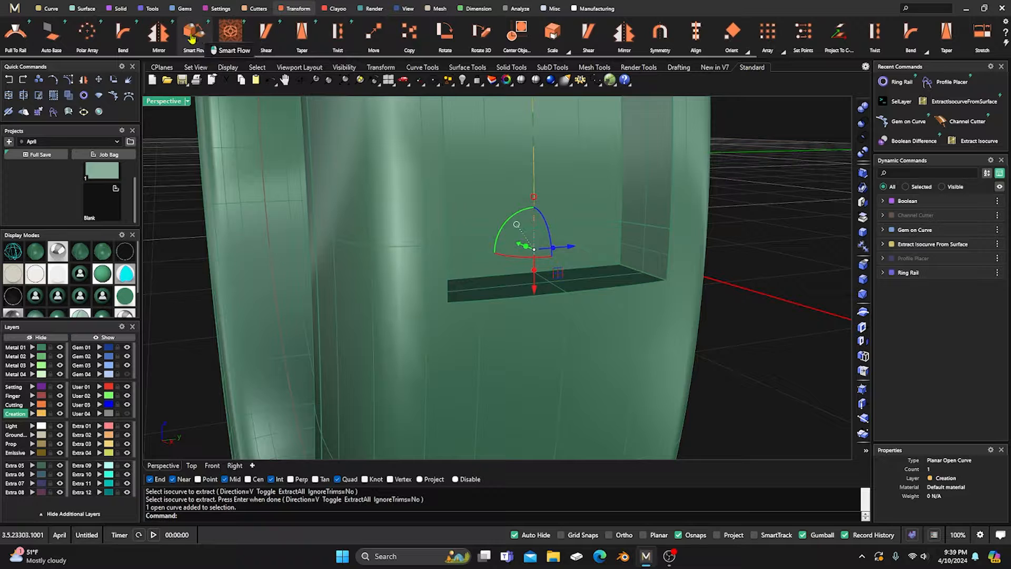
{"action": "left_click", "coordinate": [158, 33]}
{"action": "right_click_drag", "start_coordinate": [348, 166], "coordinate": [541, 184]}
{"action": "scroll", "coordinate": [543, 173], "scroll_direction": "up", "scroll_amount": 14}
{"action": "scroll", "coordinate": [442, 185], "scroll_direction": "down", "scroll_amount": 10}
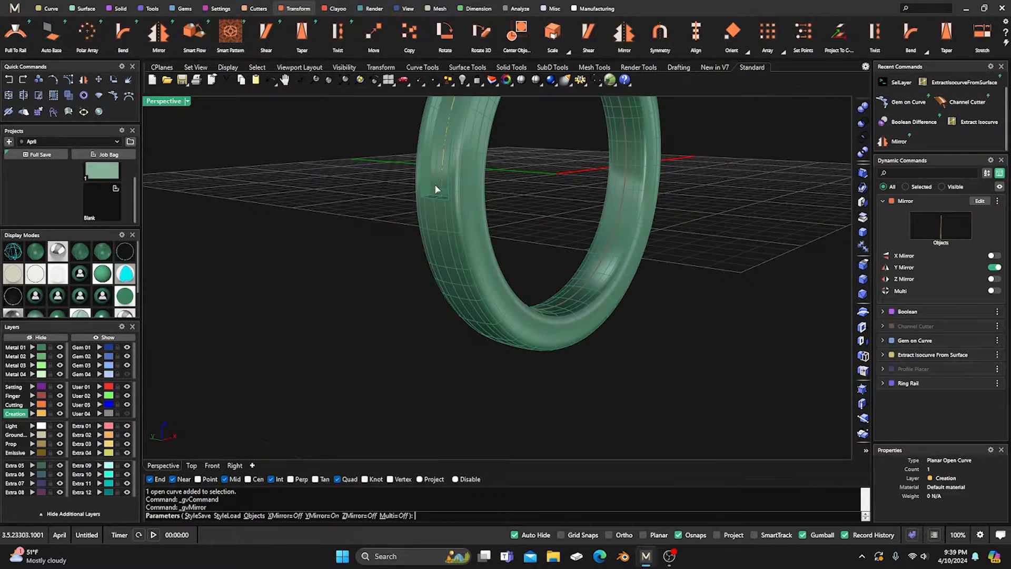
{"action": "right_click_drag", "start_coordinate": [276, 273], "coordinate": [223, 306]}
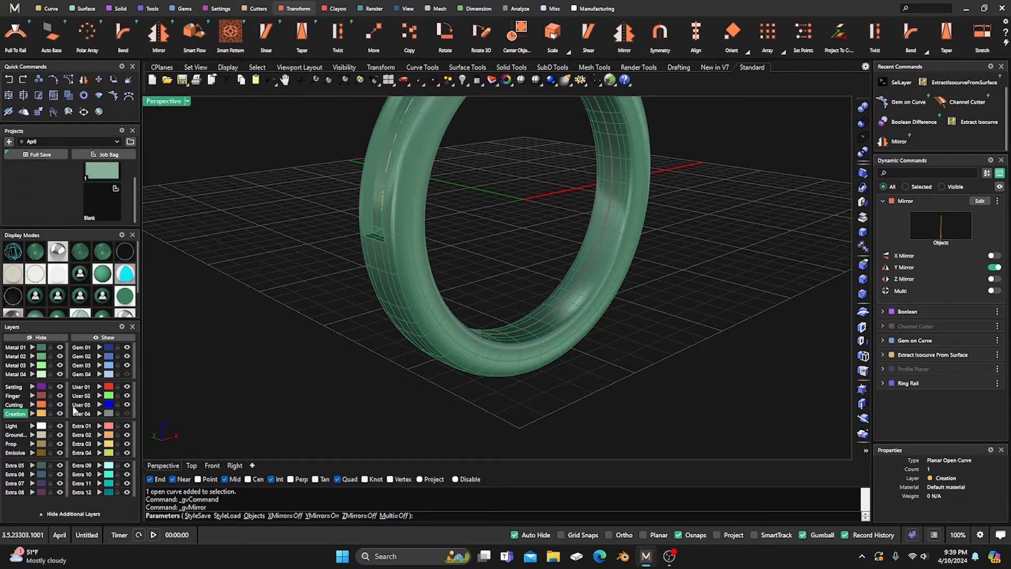
Step: Complete the mirror, join the curves on the Creation layer, and accept the history break
{"action": "left_click", "coordinate": [41, 414]}
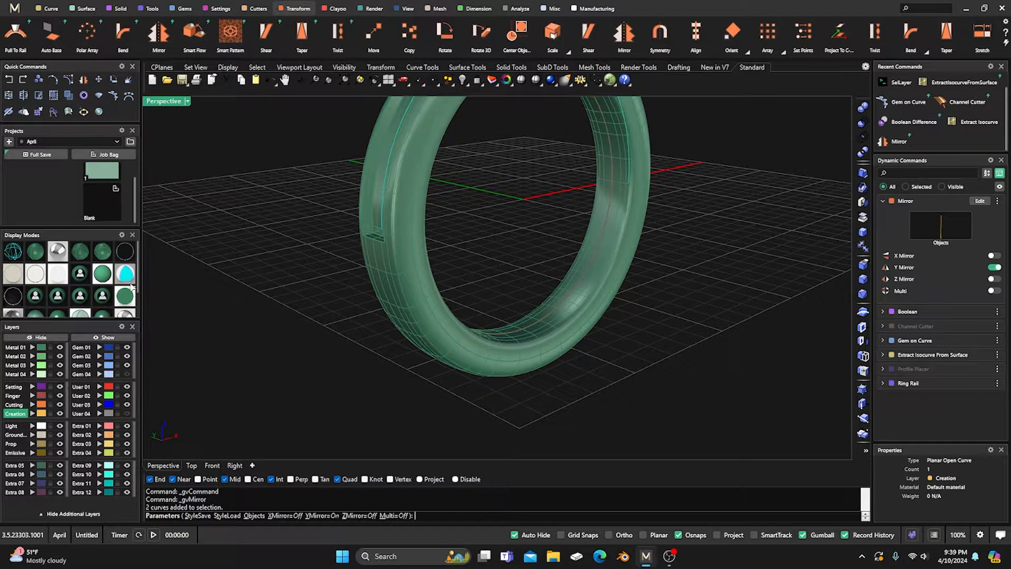
{"action": "left_click", "coordinate": [9, 96]}
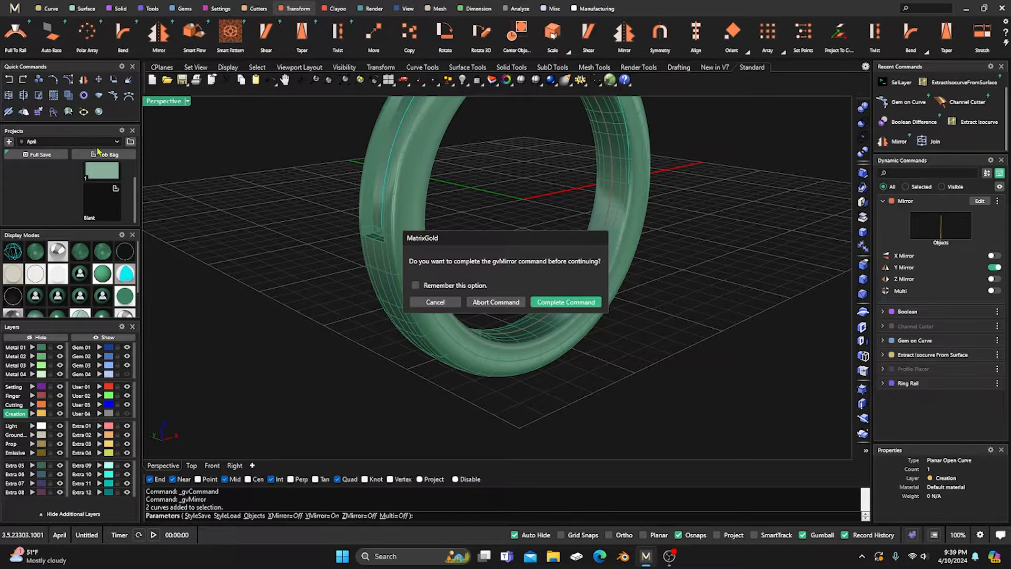
{"action": "left_click", "coordinate": [553, 302]}
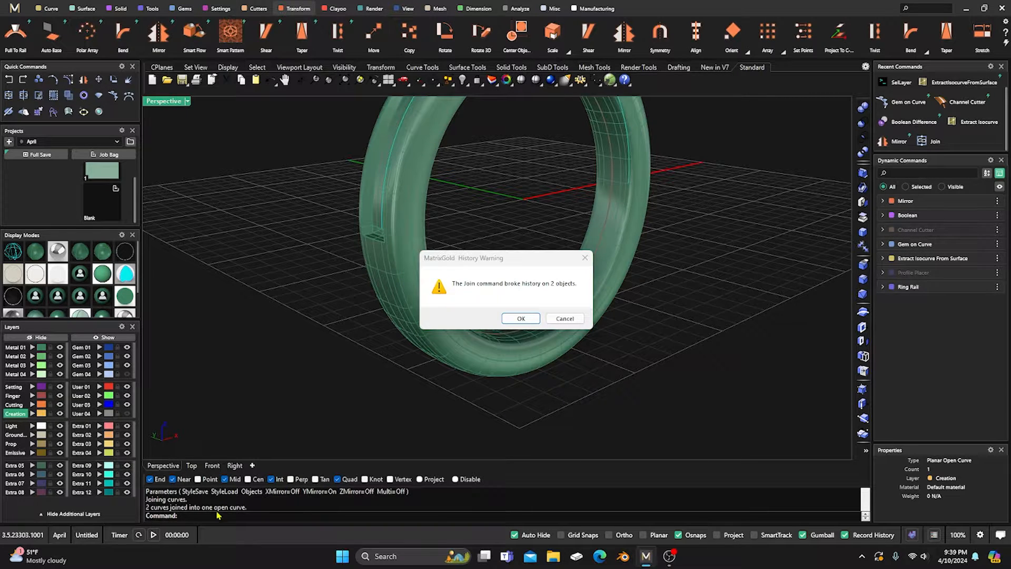
{"action": "left_click", "coordinate": [520, 319]}
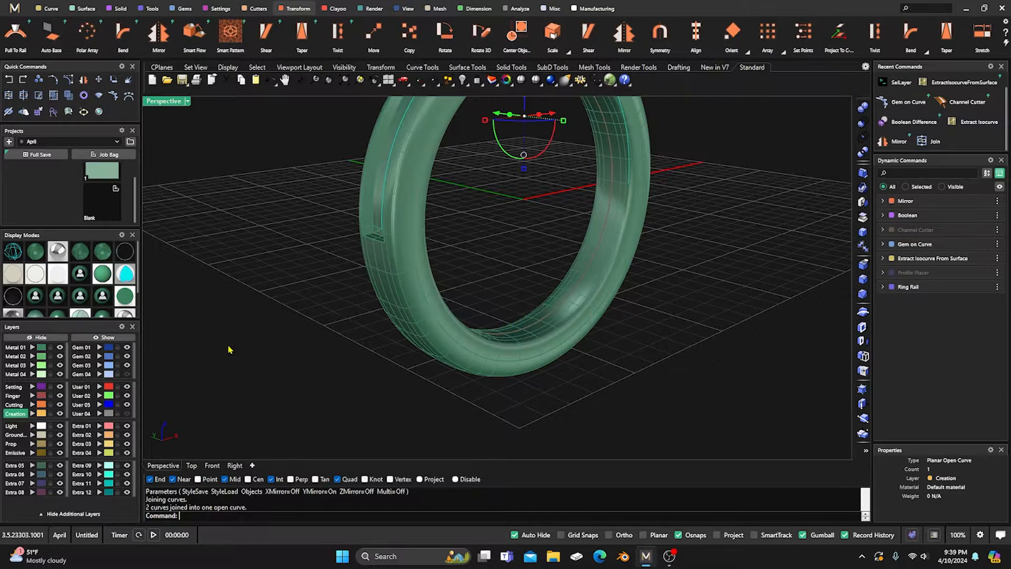
Step: Try to join the mirrored short curve to the long centre curve at the channel's opposite end
{"action": "right_click_drag", "start_coordinate": [231, 351], "coordinate": [335, 339]}
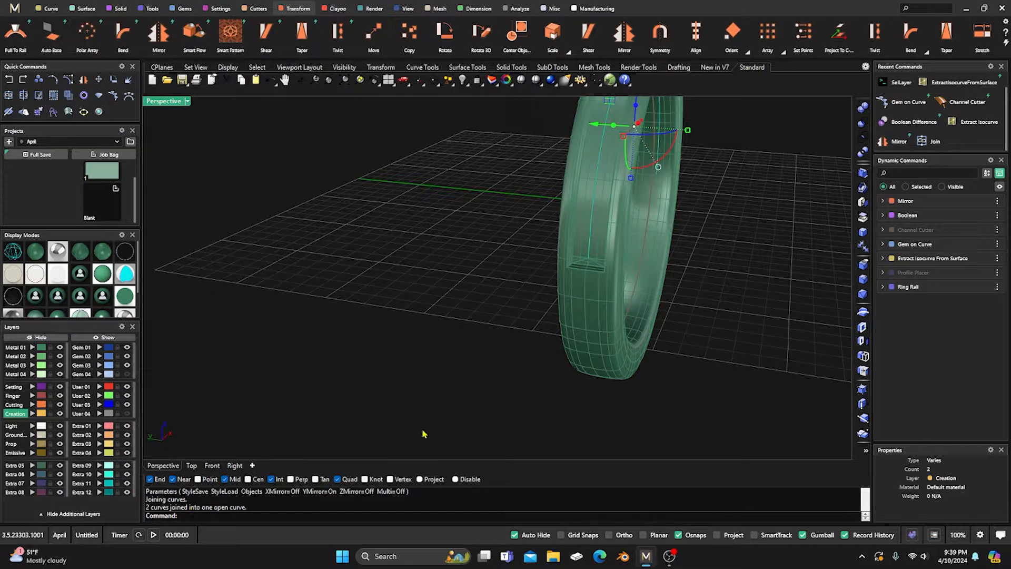
{"action": "scroll", "coordinate": [605, 283], "scroll_direction": "up", "scroll_amount": 5}
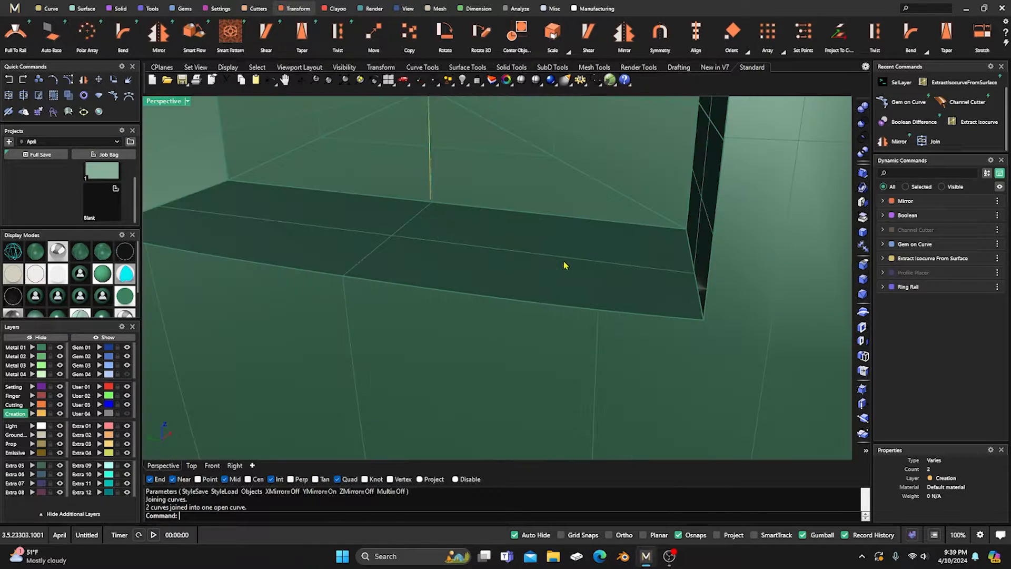
{"action": "scroll", "coordinate": [534, 263], "scroll_direction": "down", "scroll_amount": 2}
{"action": "scroll", "coordinate": [510, 241], "scroll_direction": "up", "scroll_amount": 5}
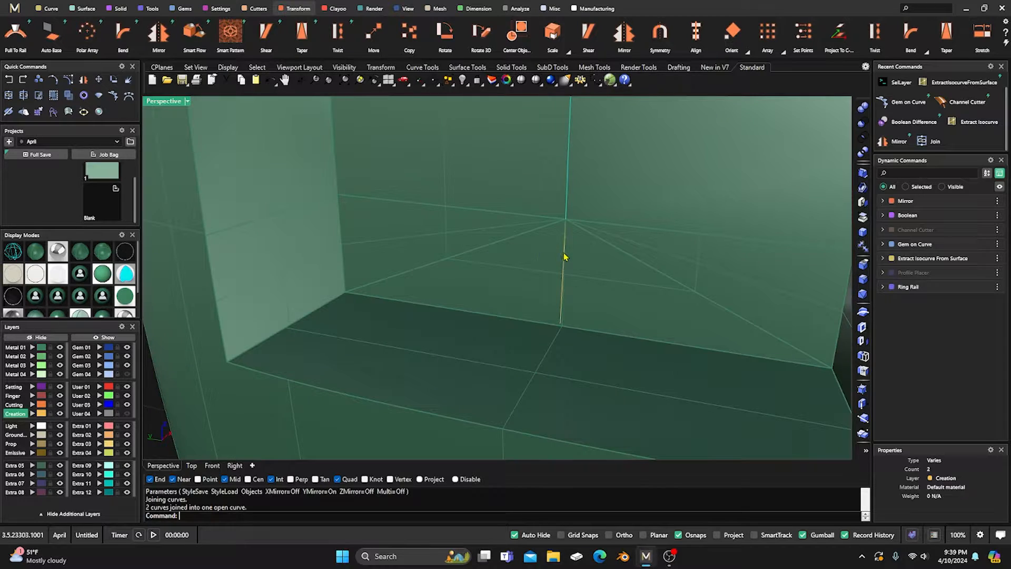
{"action": "left_click", "coordinate": [564, 257]}
{"action": "left_click", "coordinate": [595, 280]}
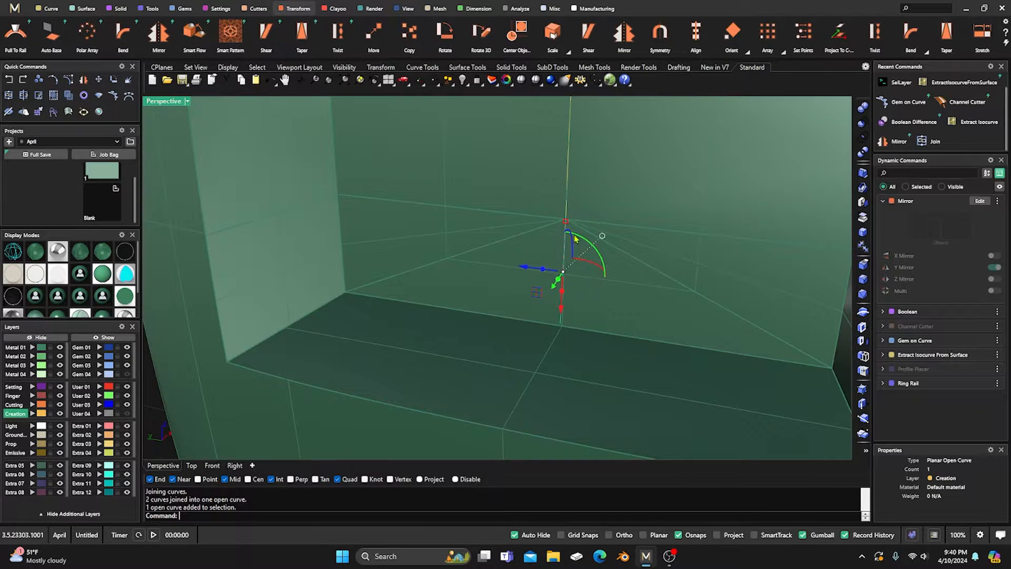
{"action": "left_click", "coordinate": [567, 196]}
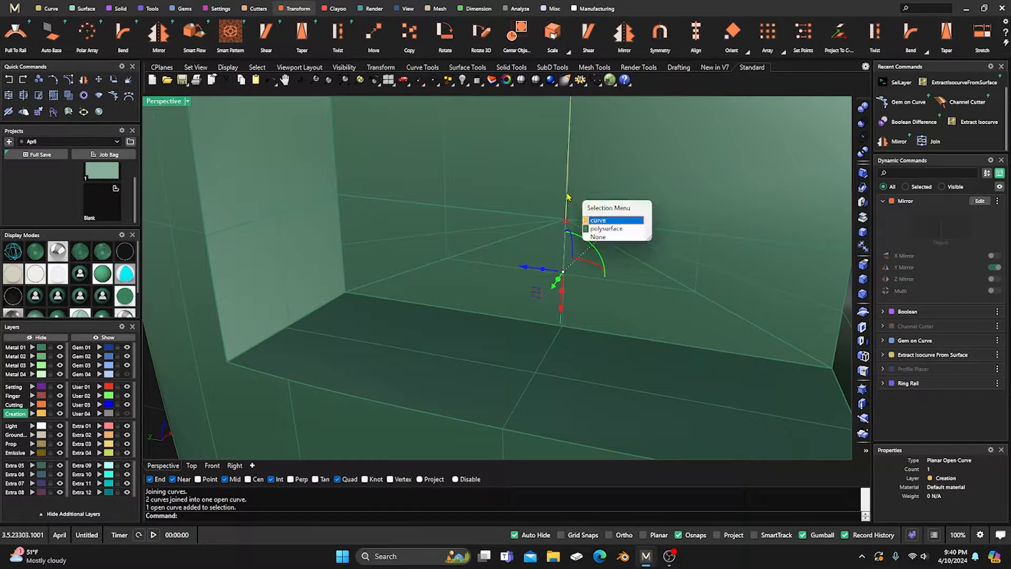
{"action": "left_click", "coordinate": [595, 221]}
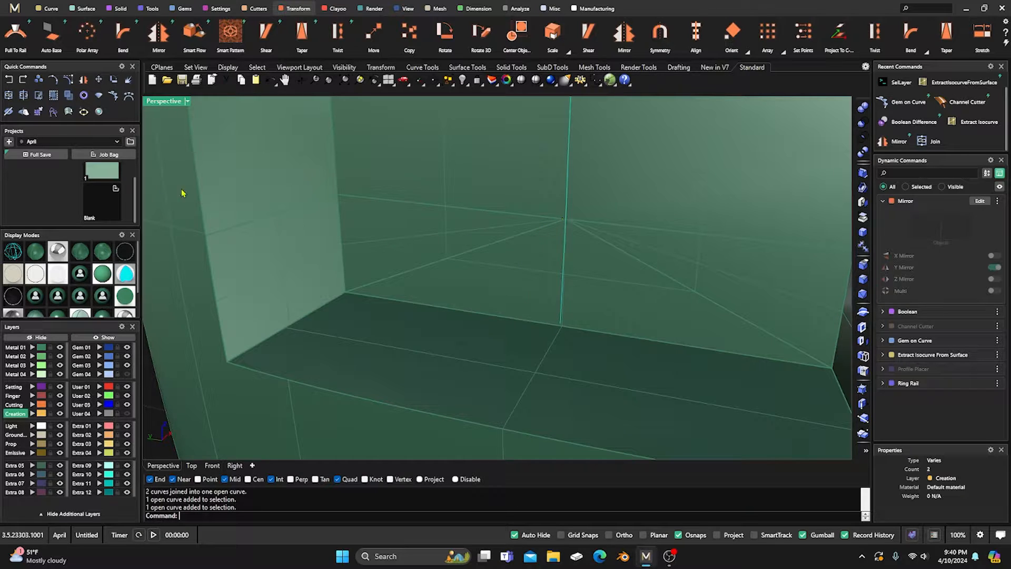
{"action": "left_click", "coordinate": [20, 113]}
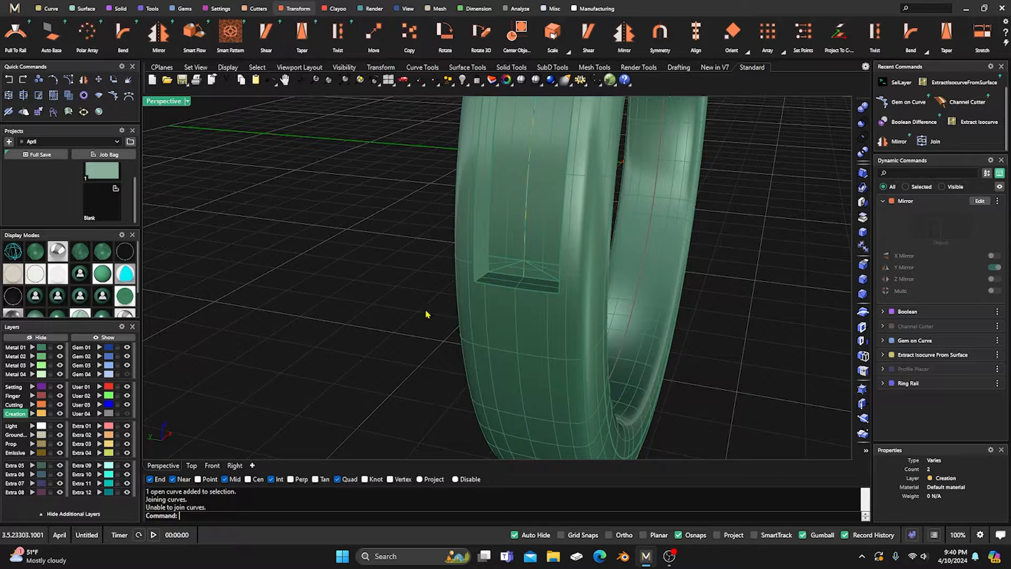
Step: Delete the mirrored short curve at the opposite end of the channel
{"action": "left_click", "coordinate": [429, 315]}
{"action": "scroll", "coordinate": [541, 305], "scroll_direction": "up", "scroll_amount": 10}
{"action": "scroll", "coordinate": [513, 283], "scroll_direction": "down", "scroll_amount": 6}
{"action": "right_click_drag", "start_coordinate": [501, 258], "coordinate": [504, 255]}
{"action": "scroll", "coordinate": [566, 265], "scroll_direction": "up", "scroll_amount": 6}
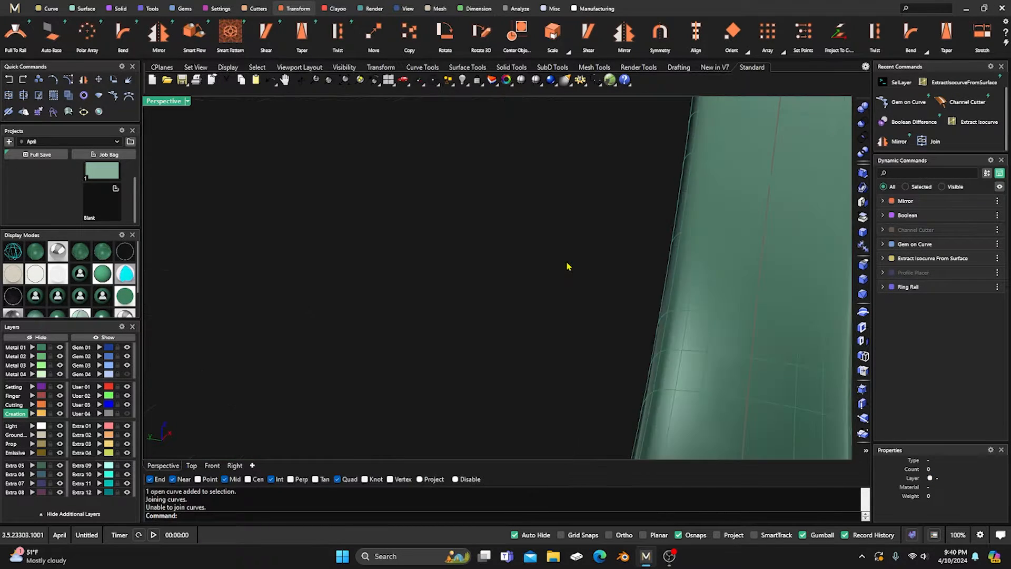
{"action": "left_click", "coordinate": [563, 238]}
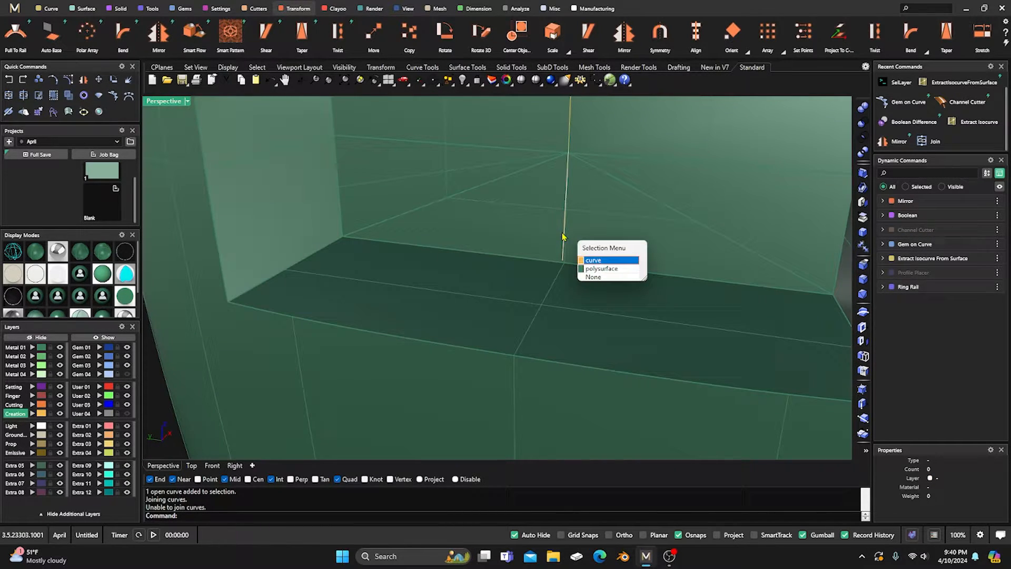
{"action": "left_click", "coordinate": [587, 261]}
{"action": "key", "text": "Delete"}
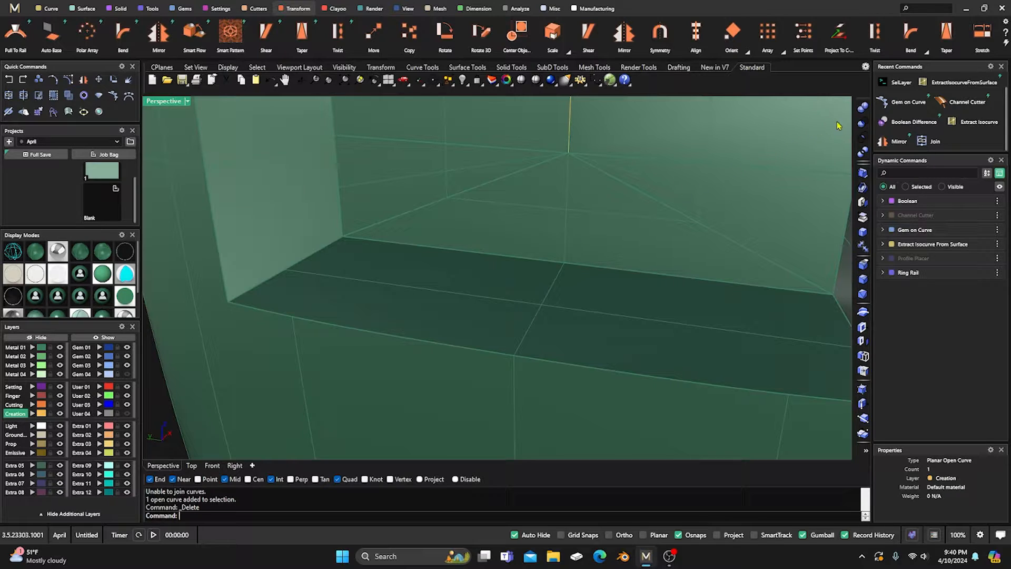
Step: Extract the V-direction centre isocurve from the short floor surface at the channel's opposite end
{"action": "left_click", "coordinate": [976, 122]}
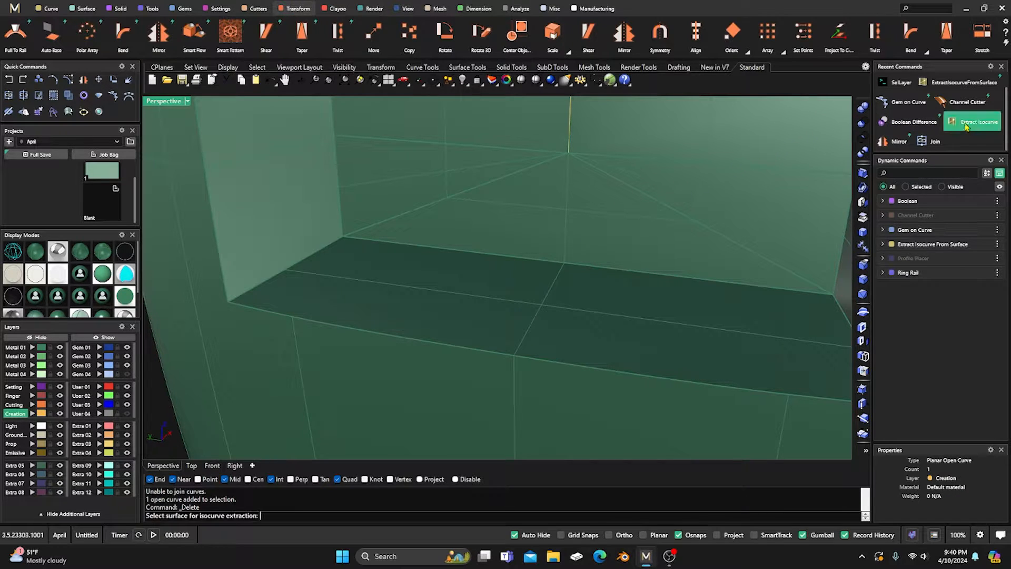
{"action": "left_click", "coordinate": [563, 203]}
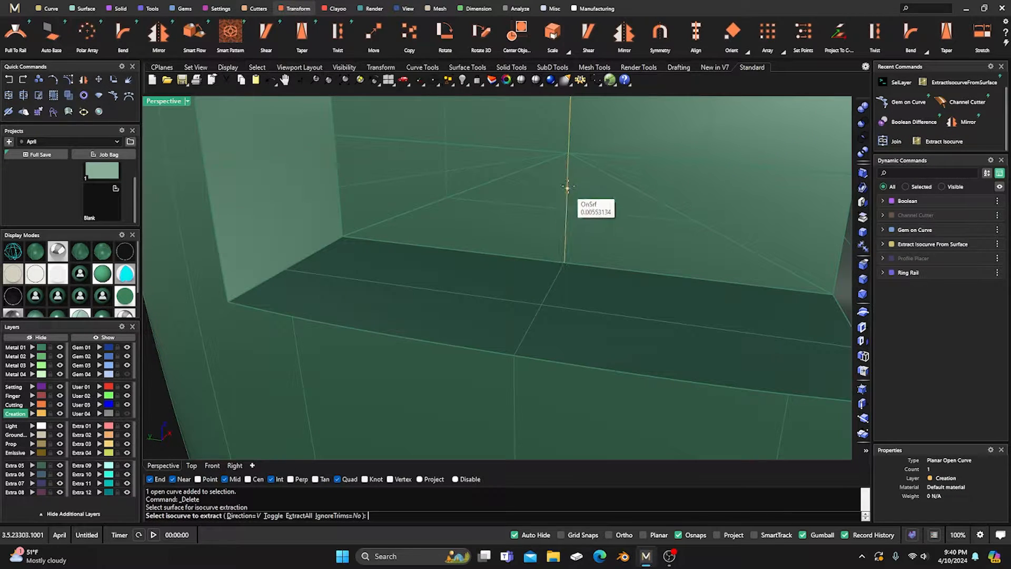
{"action": "left_click", "coordinate": [564, 262]}
{"action": "key", "text": "Return"}
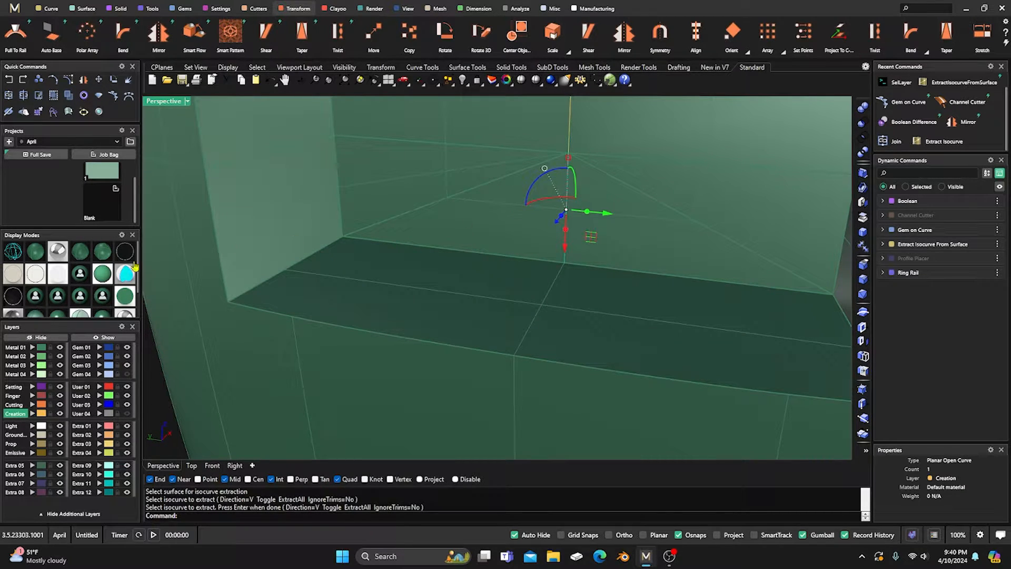
{"action": "key", "text": "Escape"}
Step: Join the new short isocurve to the long channel centre curve and accept the history break
{"action": "left_click", "coordinate": [552, 195]}
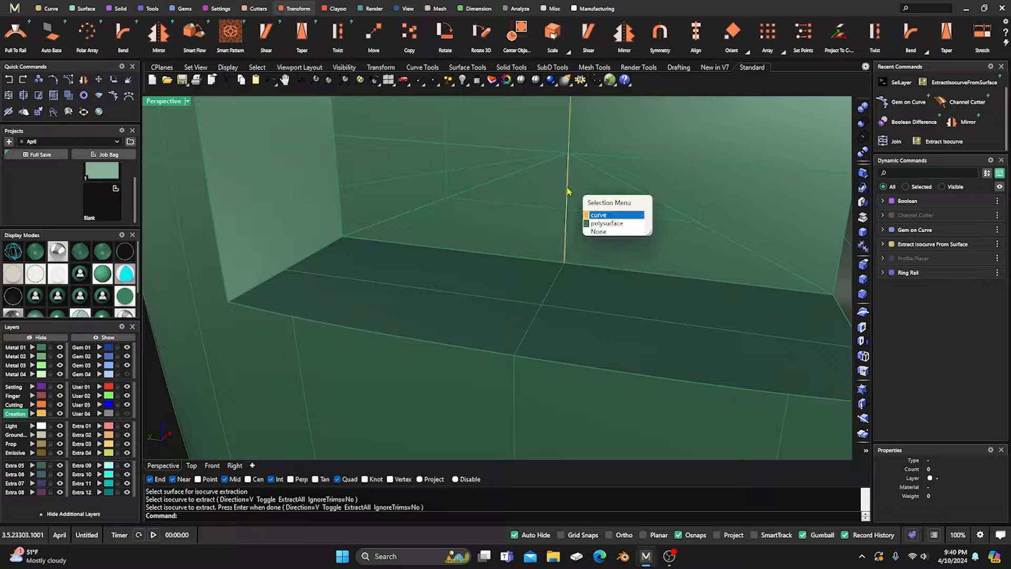
{"action": "left_click", "coordinate": [597, 215]}
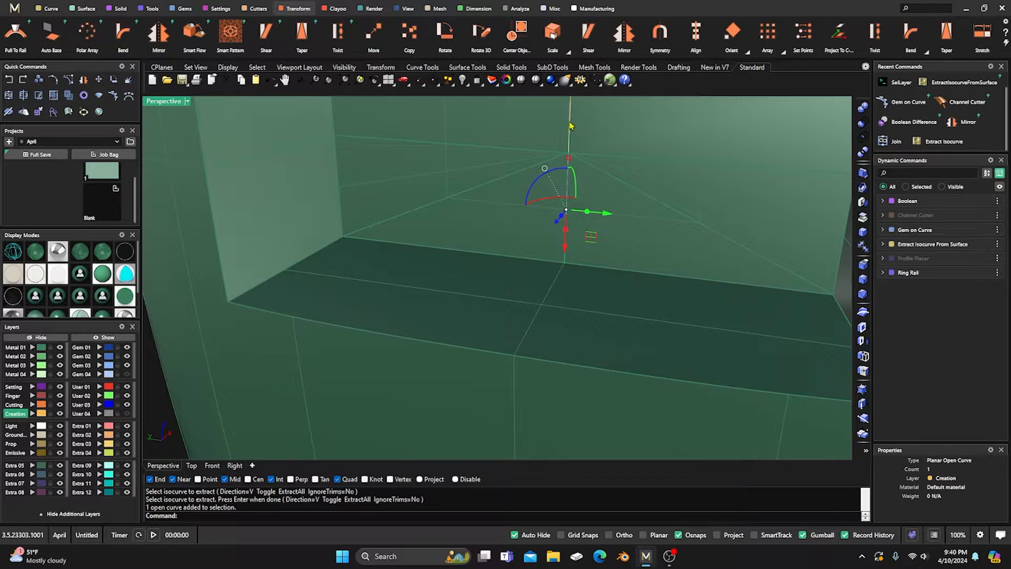
{"action": "left_click", "coordinate": [314, 232], "text": "shift"}
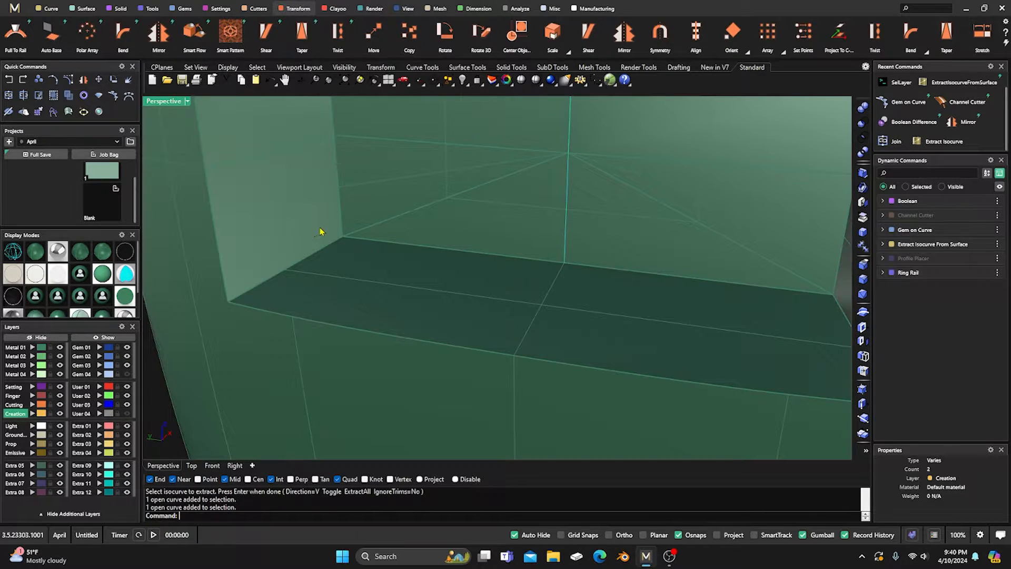
{"action": "left_click", "coordinate": [9, 96]}
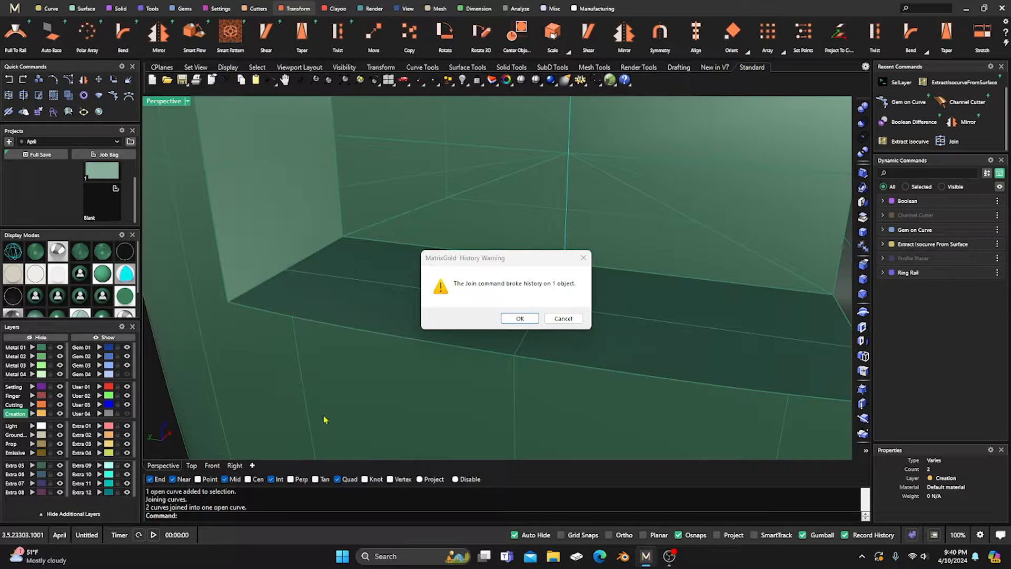
{"action": "left_click", "coordinate": [517, 318]}
Step: Measure the length of the joined channel centre curve
{"action": "key", "text": "ctrl+shift+e"}
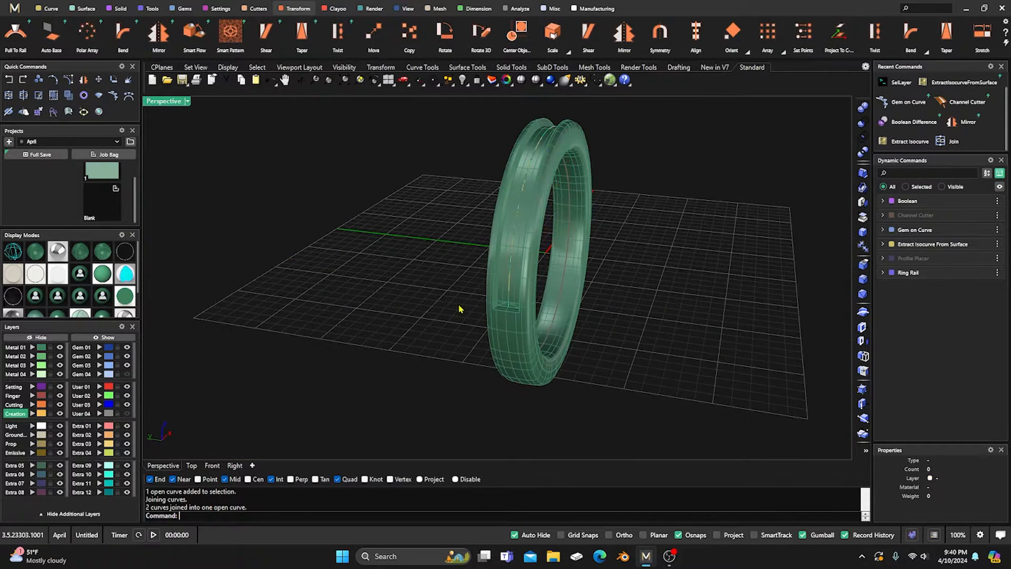
{"action": "right_click_drag", "start_coordinate": [459, 309], "coordinate": [448, 252]}
{"action": "scroll", "coordinate": [432, 241], "scroll_direction": "up", "scroll_amount": 5}
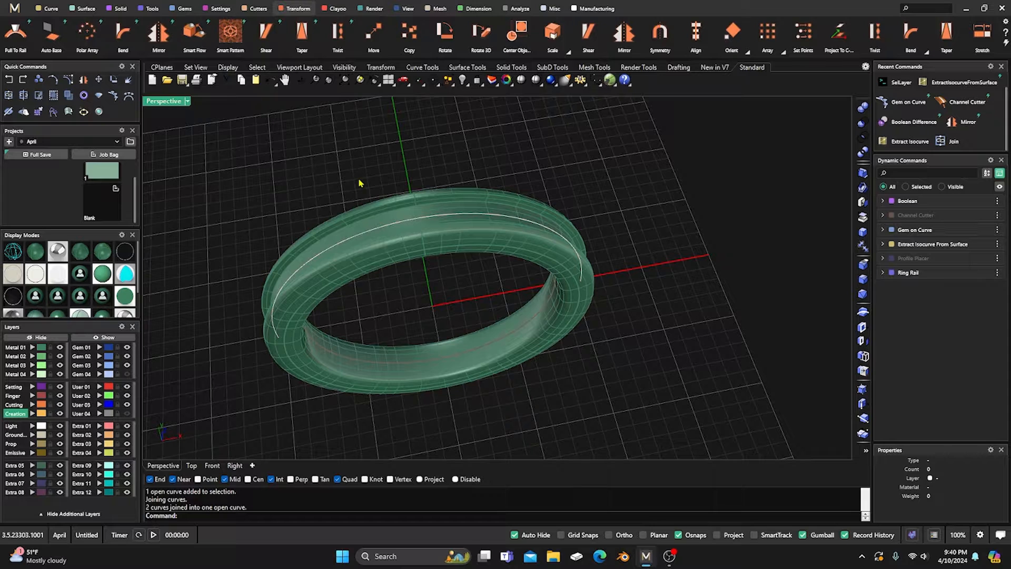
{"action": "key", "text": "ctrl+shift+l"}
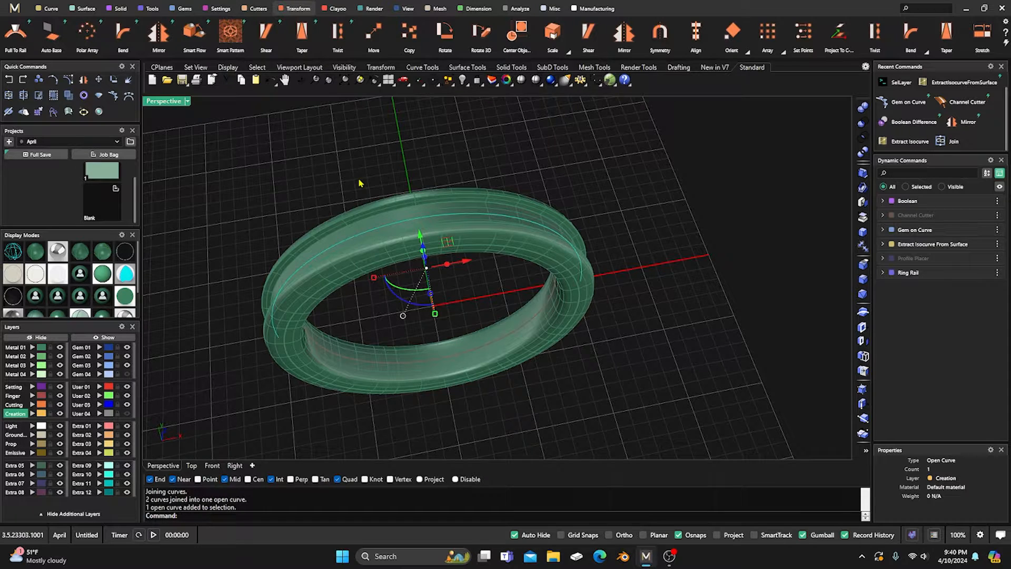
{"action": "type", "text": "Lenght"}
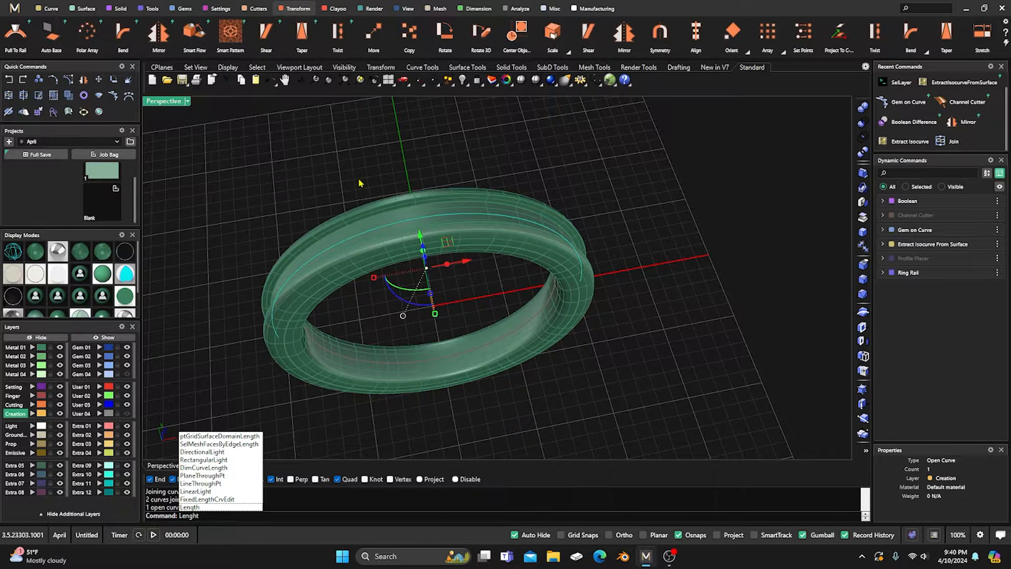
{"action": "key", "text": "BackSpace"}
{"action": "key", "text": "BackSpace"}
{"action": "key", "text": "BackSpace"}
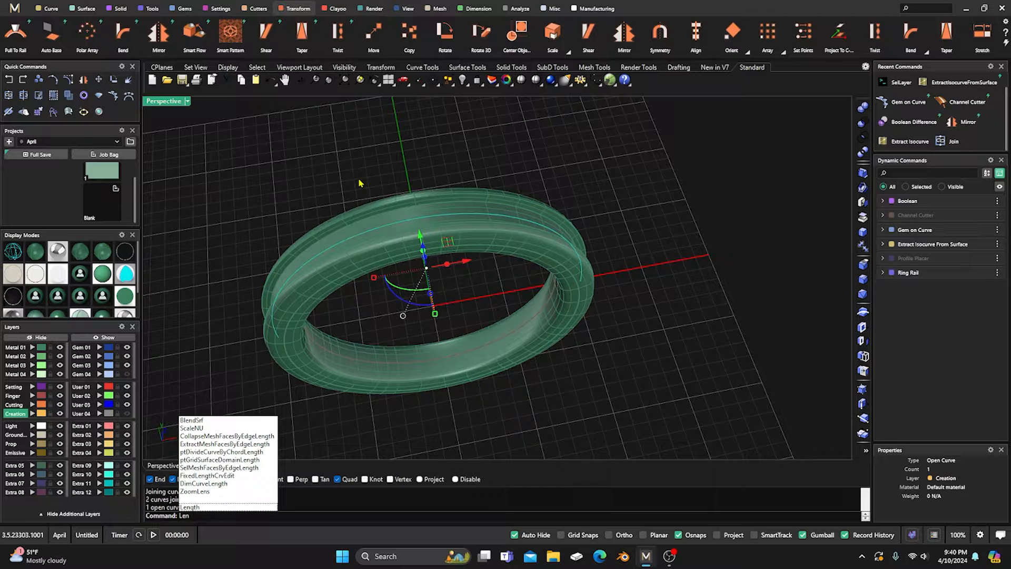
{"action": "type", "text": "gth"}
{"action": "key", "text": "Return"}
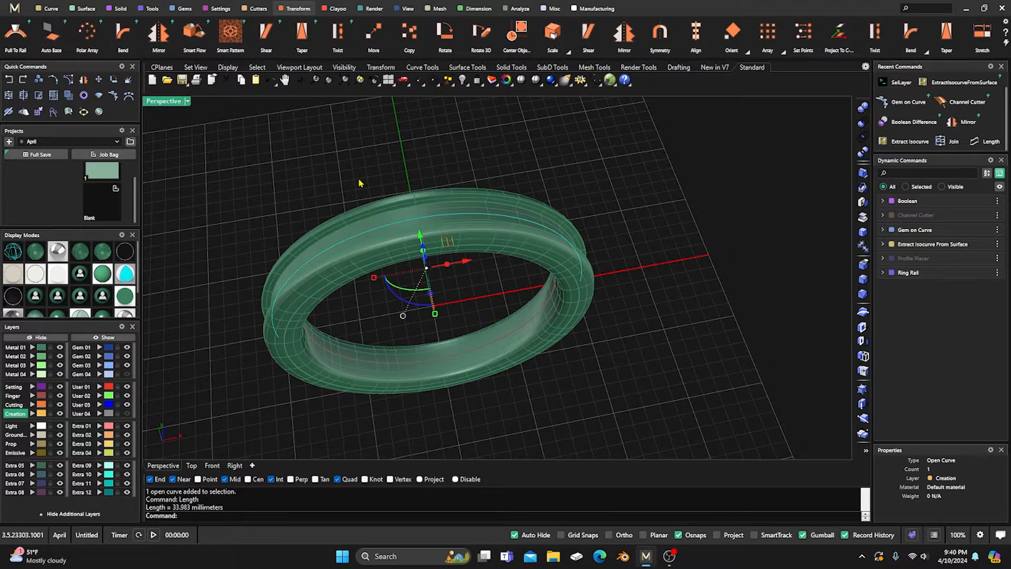
Step: Draw a straight line 33.983 mm long beside the ring, reusing the measured length of the channel centre curve
{"action": "left_click", "coordinate": [360, 183]}
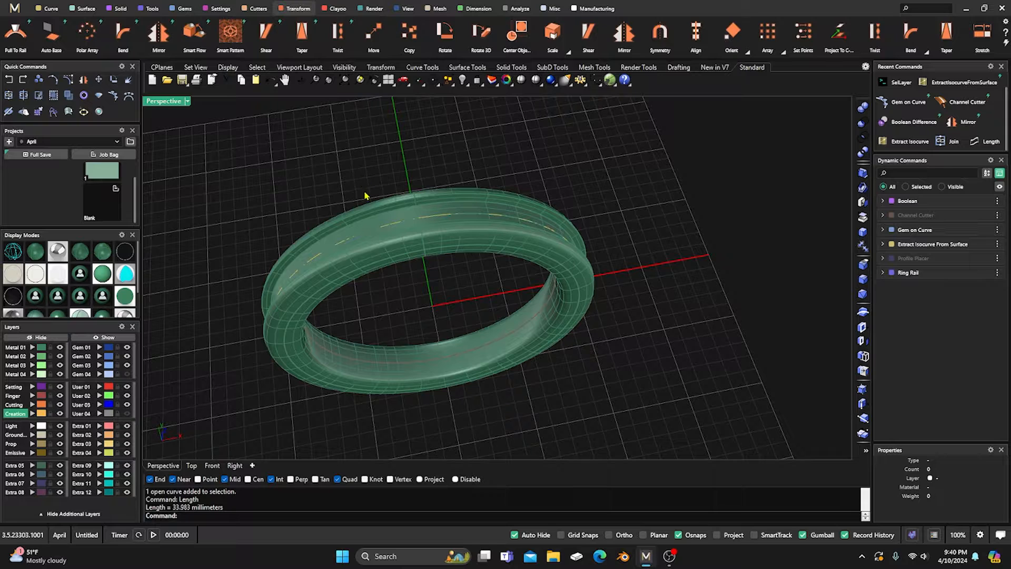
{"action": "scroll", "coordinate": [365, 196], "scroll_direction": "down", "scroll_amount": 2}
{"action": "right_click_drag", "start_coordinate": [366, 197], "coordinate": [361, 217]}
{"action": "left_click", "coordinate": [51, 8]}
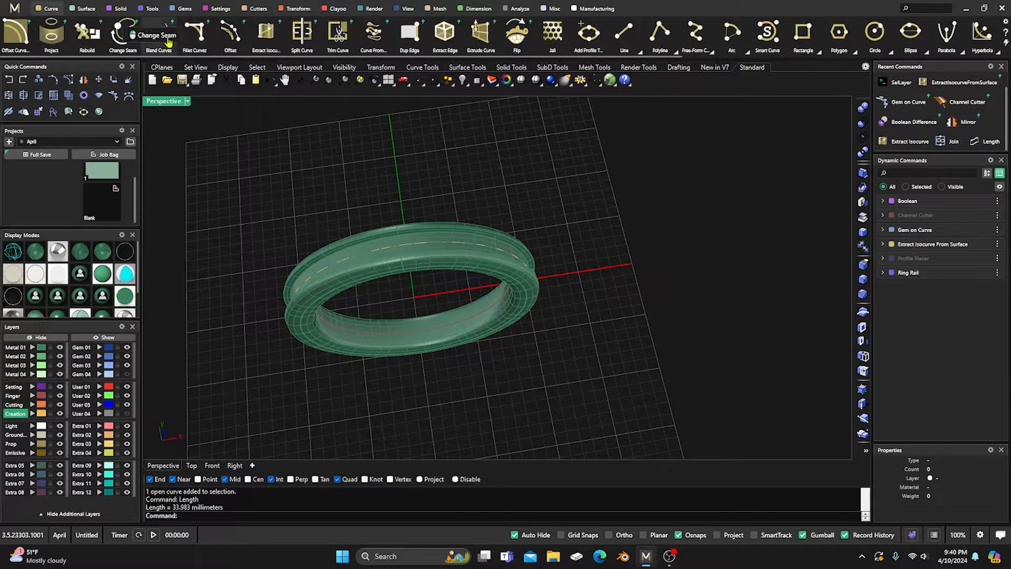
{"action": "left_click", "coordinate": [623, 38]}
{"action": "scroll", "coordinate": [418, 192], "scroll_direction": "down", "scroll_amount": 3}
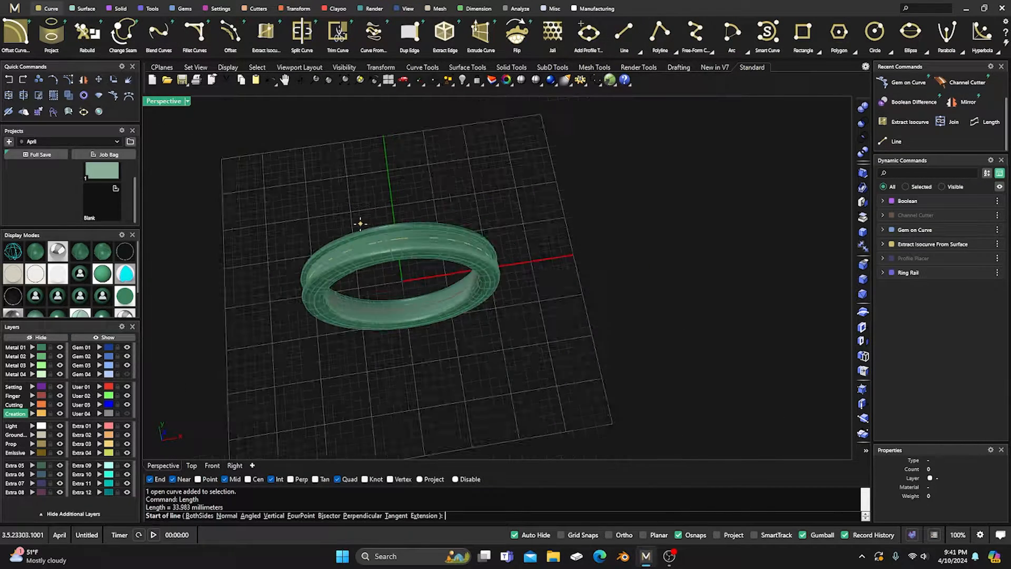
{"action": "left_click", "coordinate": [264, 193]}
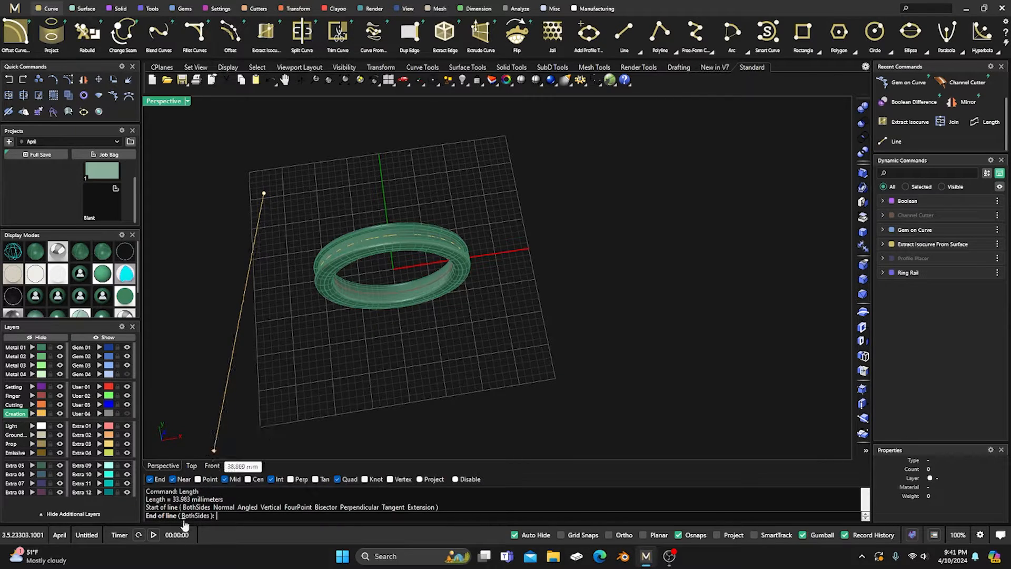
{"action": "left_click_drag", "start_coordinate": [191, 502], "coordinate": [172, 501]}
{"action": "right_click", "coordinate": [174, 502]}
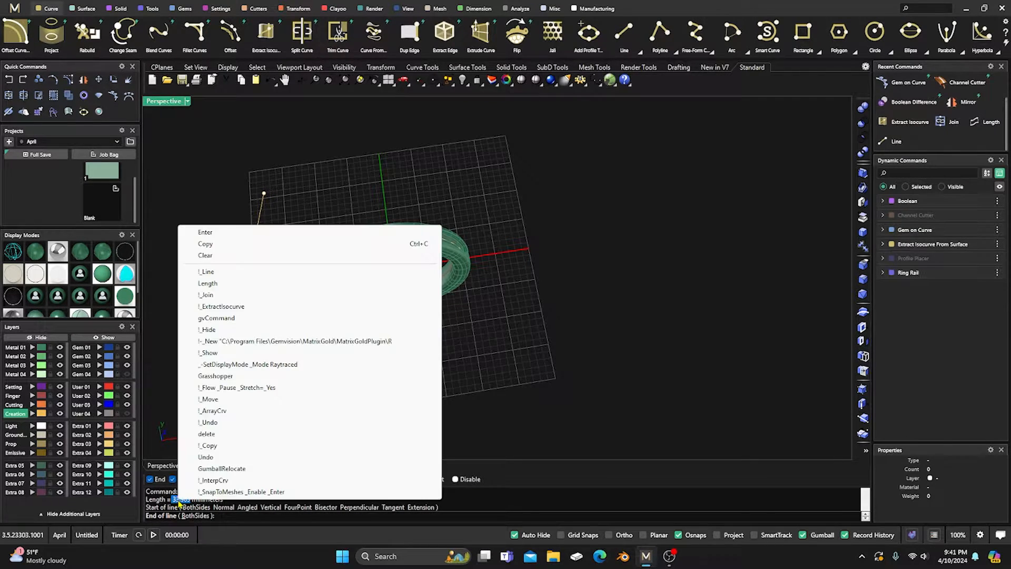
{"action": "left_click", "coordinate": [211, 243]}
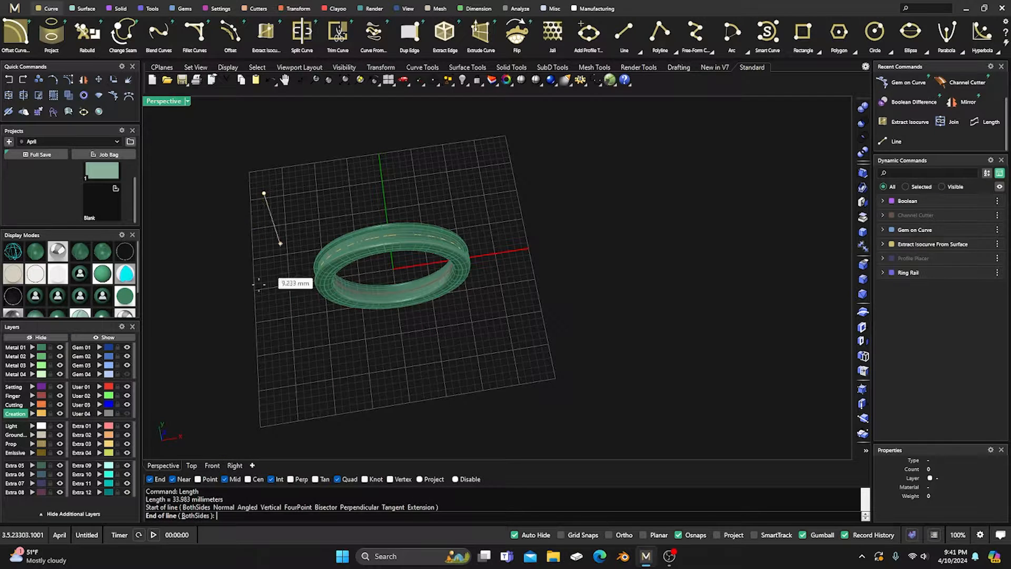
{"action": "right_click", "coordinate": [228, 520]}
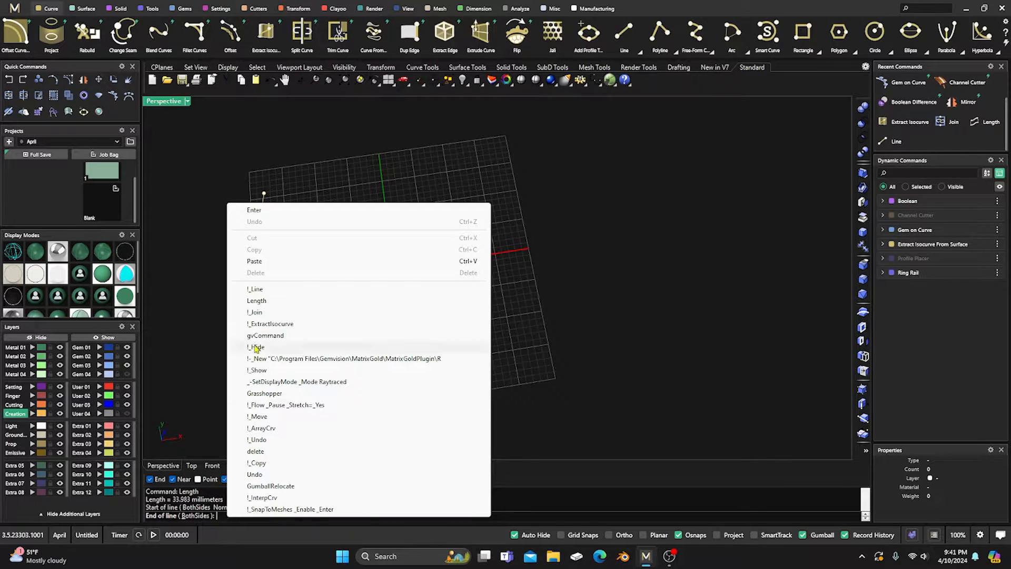
{"action": "left_click", "coordinate": [254, 259]}
{"action": "left_click", "coordinate": [251, 258]}
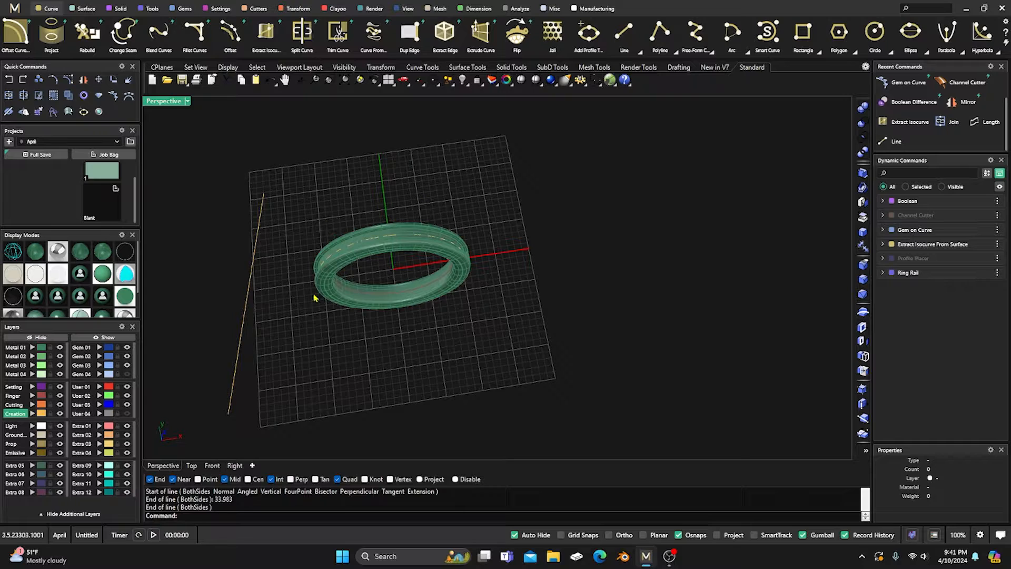
Step: Delete the newly drawn straight line beside the ring
{"action": "left_click", "coordinate": [251, 288]}
{"action": "key", "text": "Delete"}
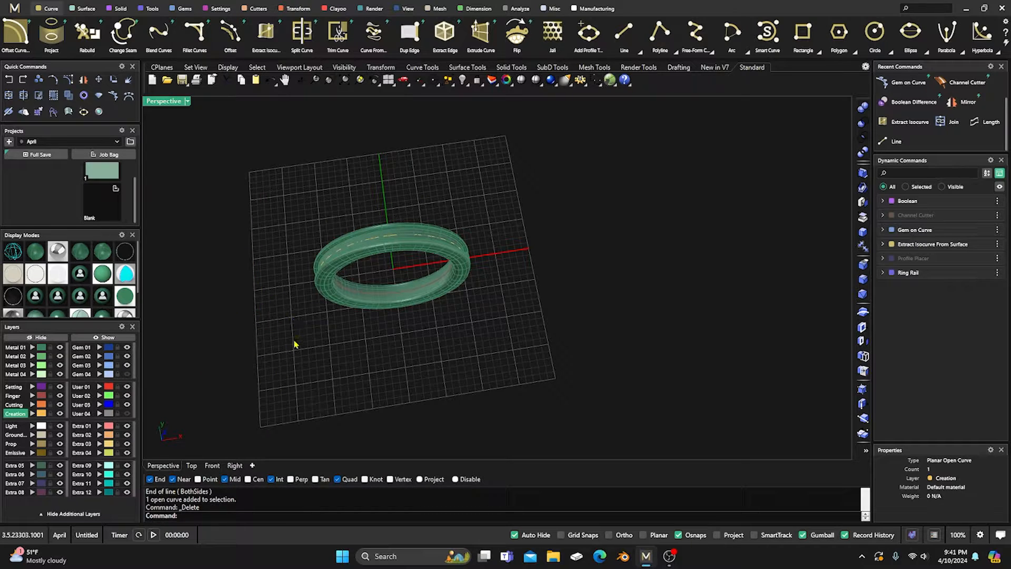
{"action": "scroll", "coordinate": [221, 509], "scroll_direction": "up", "scroll_amount": 1}
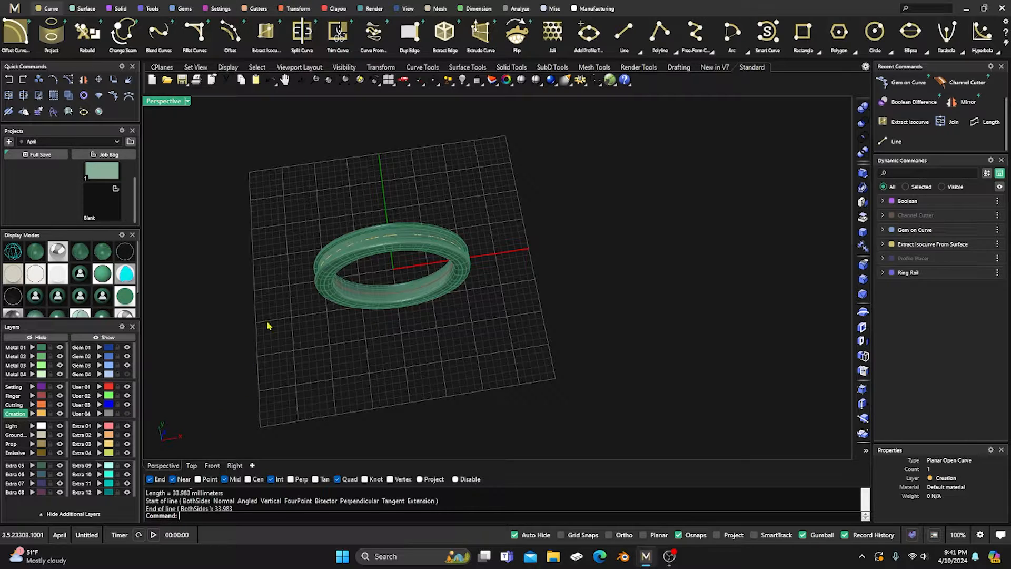
Step: Draw a 33.983 mm straight line behind the ring, running across the grid roughly parallel to the red axis
{"action": "left_click", "coordinate": [625, 35]}
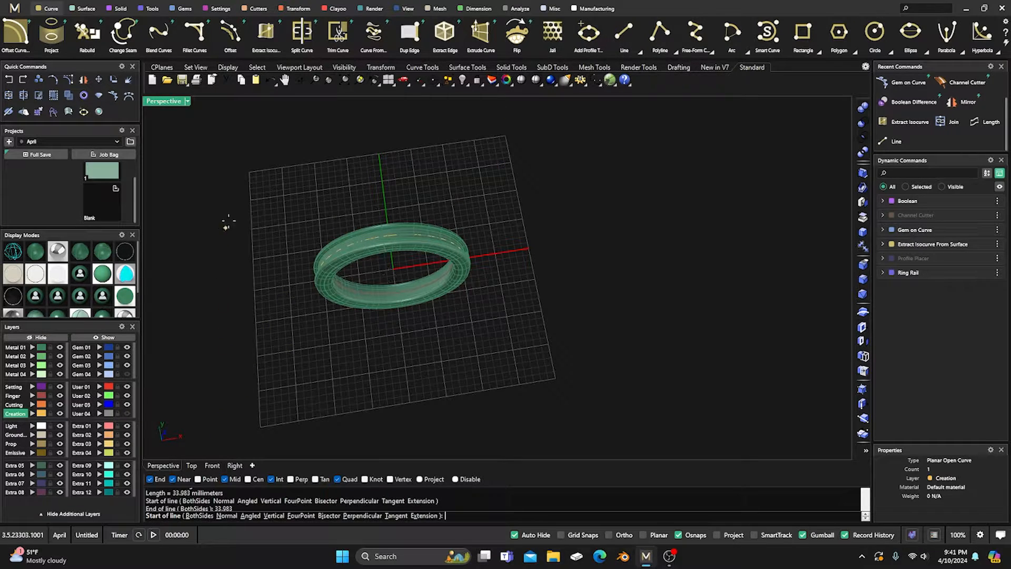
{"action": "left_click", "coordinate": [261, 196]}
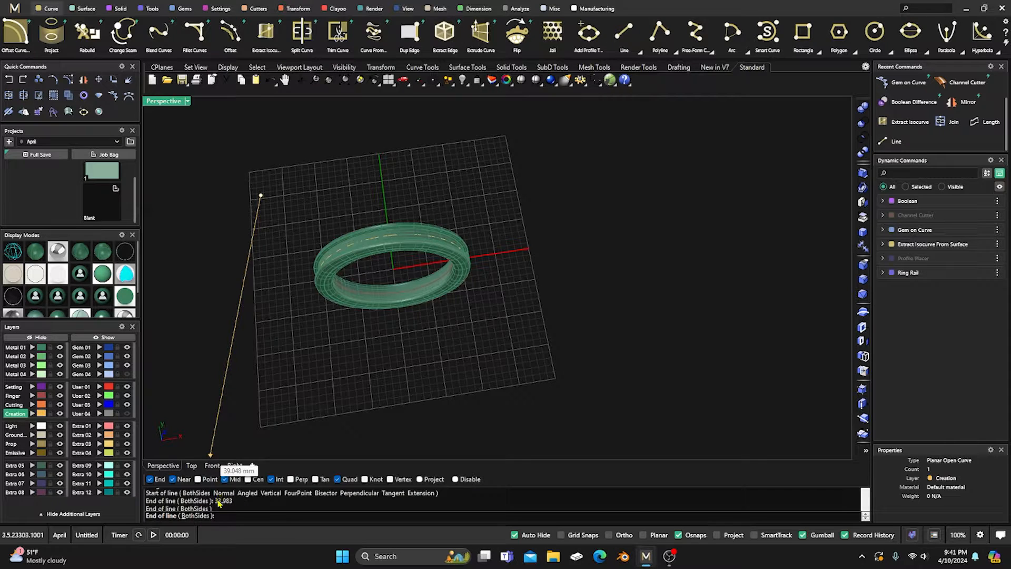
{"action": "left_click_drag", "start_coordinate": [233, 501], "coordinate": [216, 501]}
{"action": "right_click", "coordinate": [216, 501]}
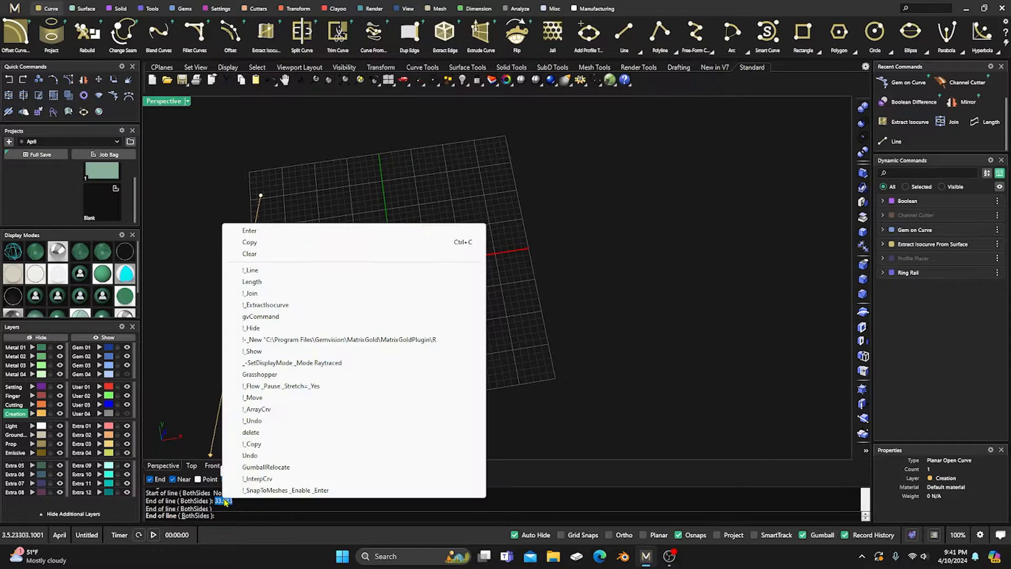
{"action": "left_click", "coordinate": [257, 240]}
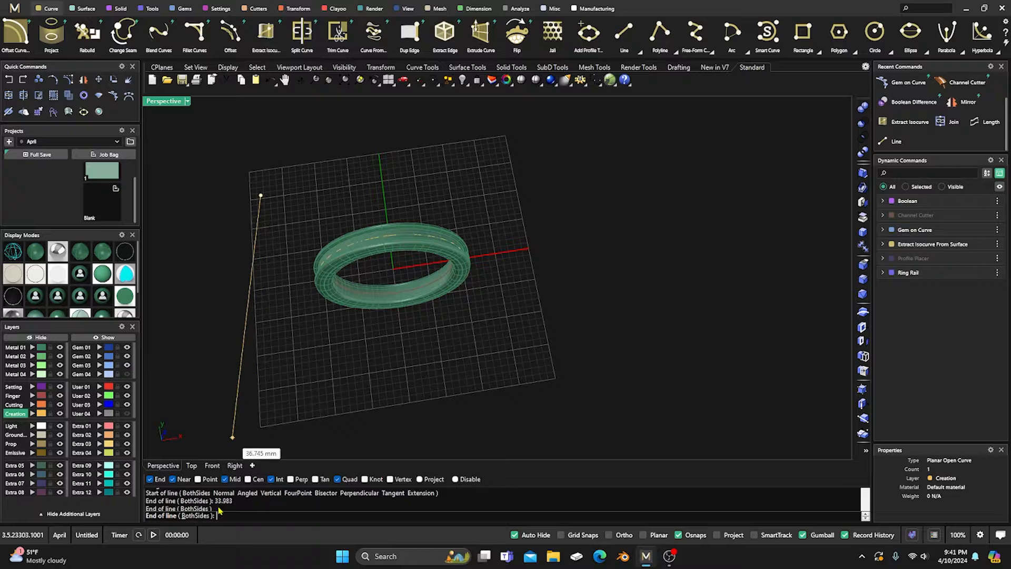
{"action": "right_click", "coordinate": [228, 521]}
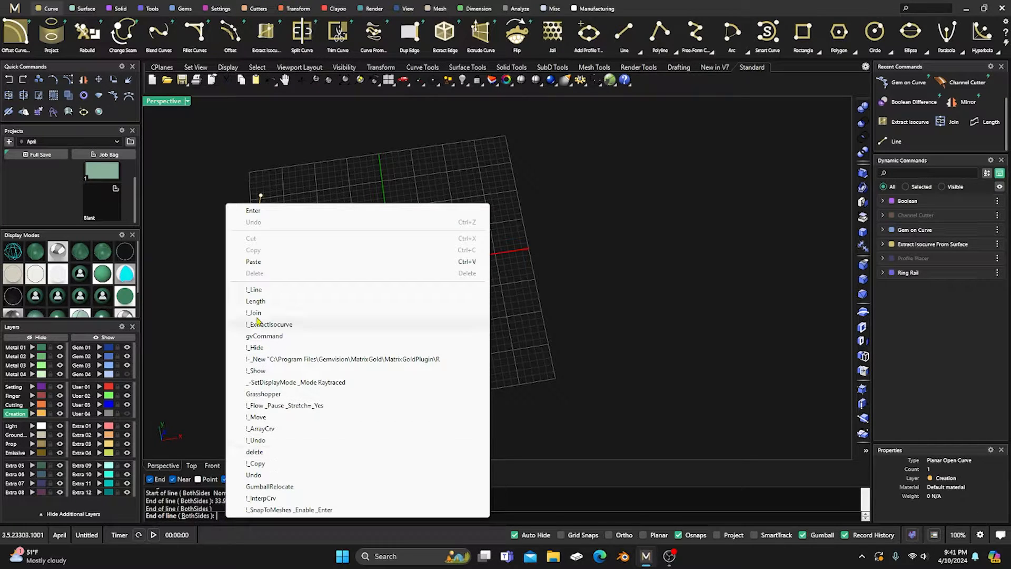
{"action": "left_click", "coordinate": [262, 265]}
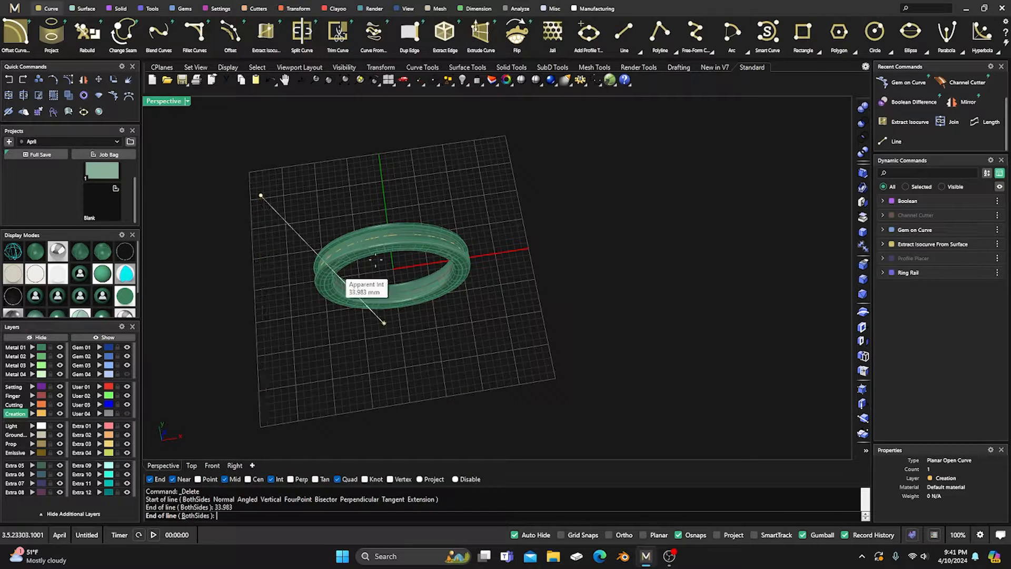
{"action": "left_click", "coordinate": [549, 156]}
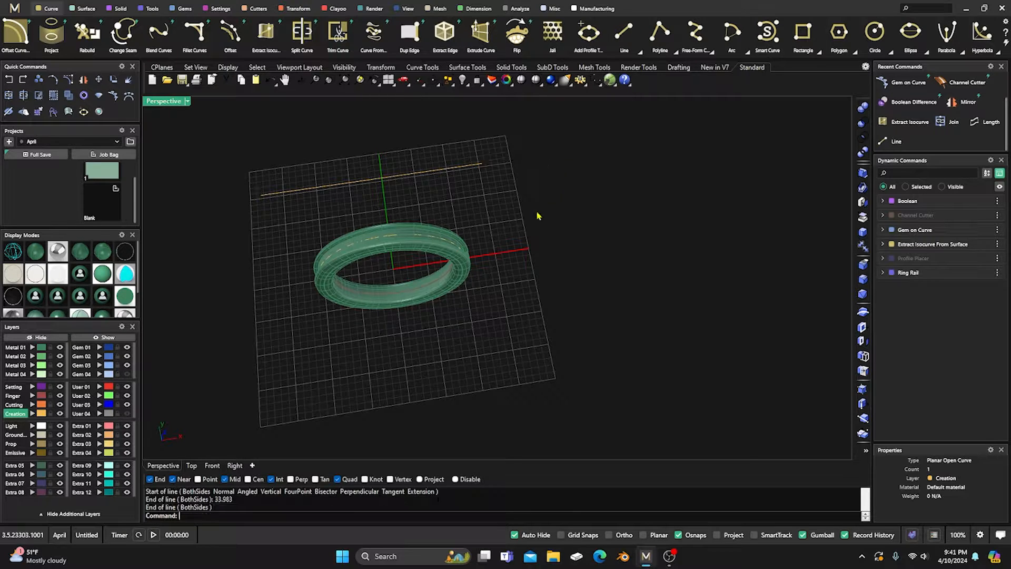
Step: Move the 33.983 mm line along the green axis from behind the ring to in front of it
{"action": "right_click_drag", "start_coordinate": [559, 311], "coordinate": [428, 287]}
{"action": "scroll", "coordinate": [428, 287], "scroll_direction": "up", "scroll_amount": 2}
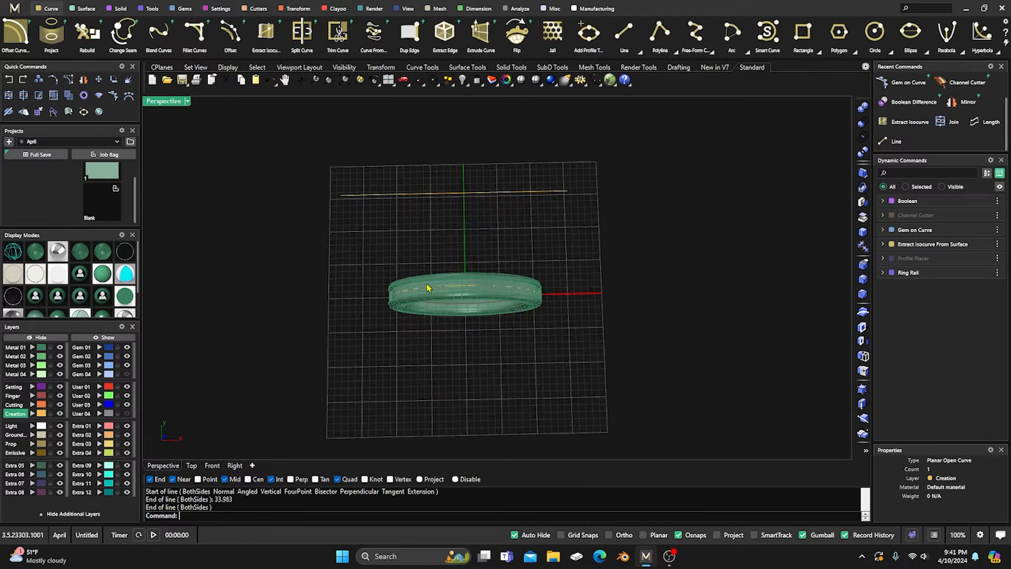
{"action": "left_click", "coordinate": [447, 194]}
{"action": "left_click_drag", "start_coordinate": [453, 152], "coordinate": [457, 332]}
{"action": "left_click", "coordinate": [370, 257]}
Step: Show all hidden objects, including the gems and the second ring
{"action": "right_click_drag", "start_coordinate": [387, 352], "coordinate": [401, 330]}
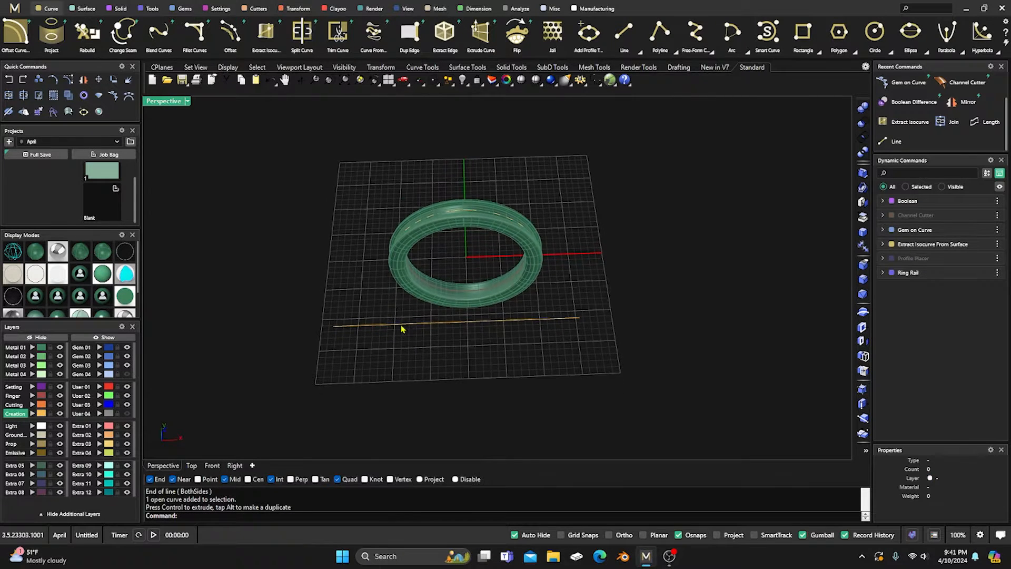
{"action": "scroll", "coordinate": [414, 340], "scroll_direction": "up", "scroll_amount": 2}
{"action": "scroll", "coordinate": [450, 319], "scroll_direction": "down", "scroll_amount": 4}
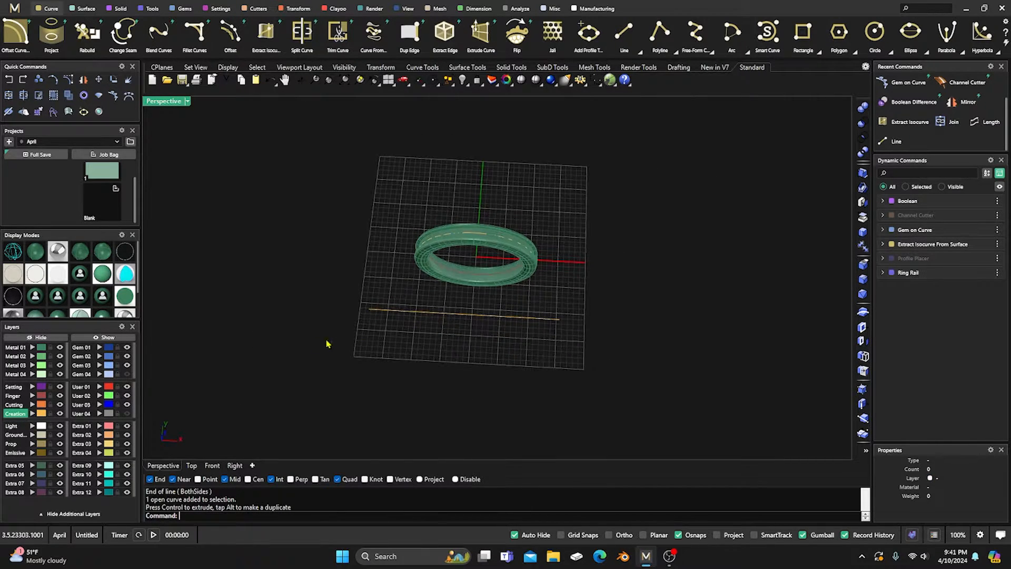
{"action": "scroll", "coordinate": [350, 381], "scroll_direction": "down", "scroll_amount": 1}
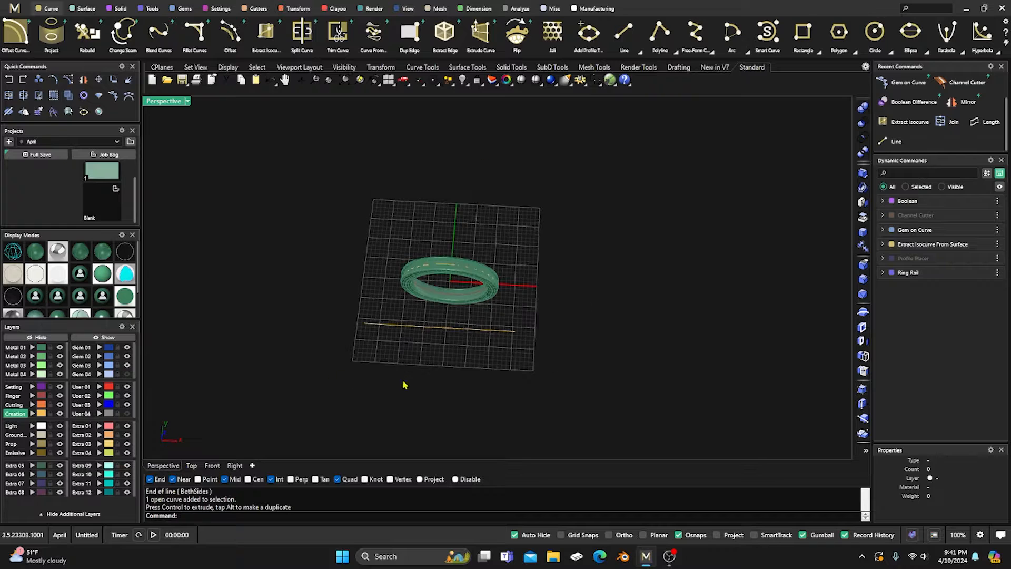
{"action": "right_click_drag", "start_coordinate": [404, 386], "coordinate": [395, 374]}
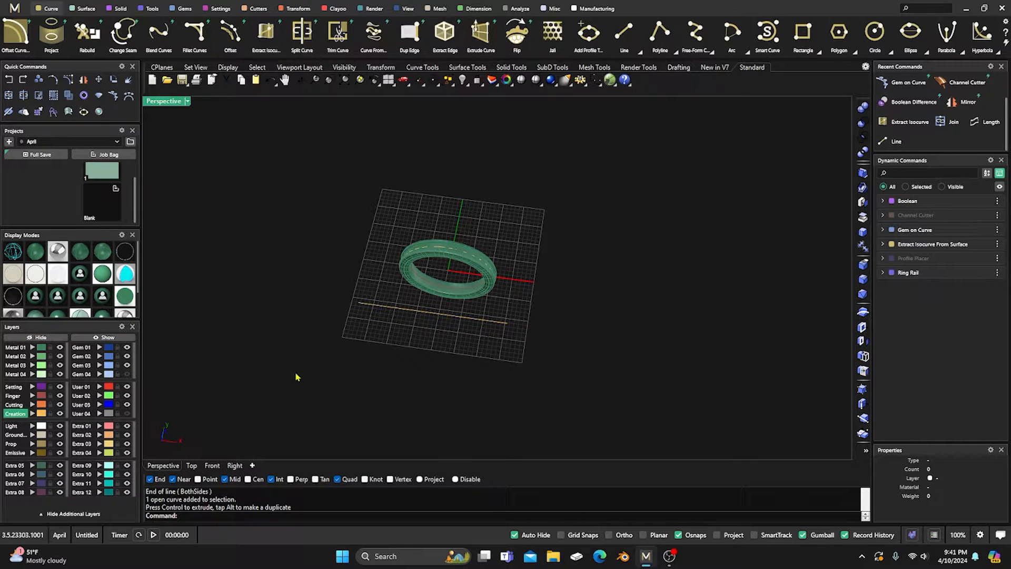
{"action": "left_click", "coordinate": [106, 345]}
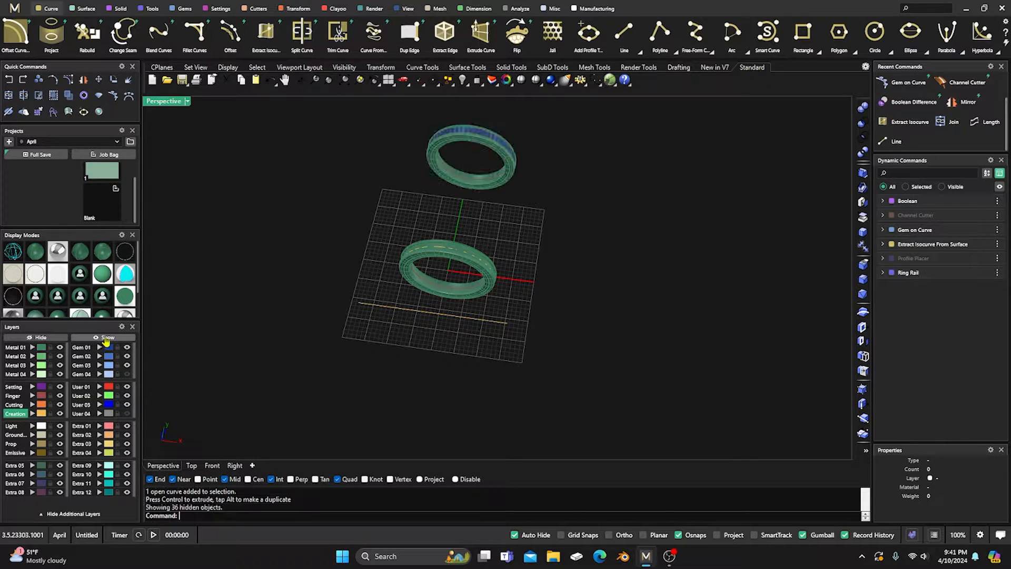
{"action": "right_click_drag", "start_coordinate": [193, 338], "coordinate": [404, 257]}
{"action": "scroll", "coordinate": [406, 253], "scroll_direction": "up", "scroll_amount": 3}
{"action": "scroll", "coordinate": [482, 238], "scroll_direction": "down", "scroll_amount": 3}
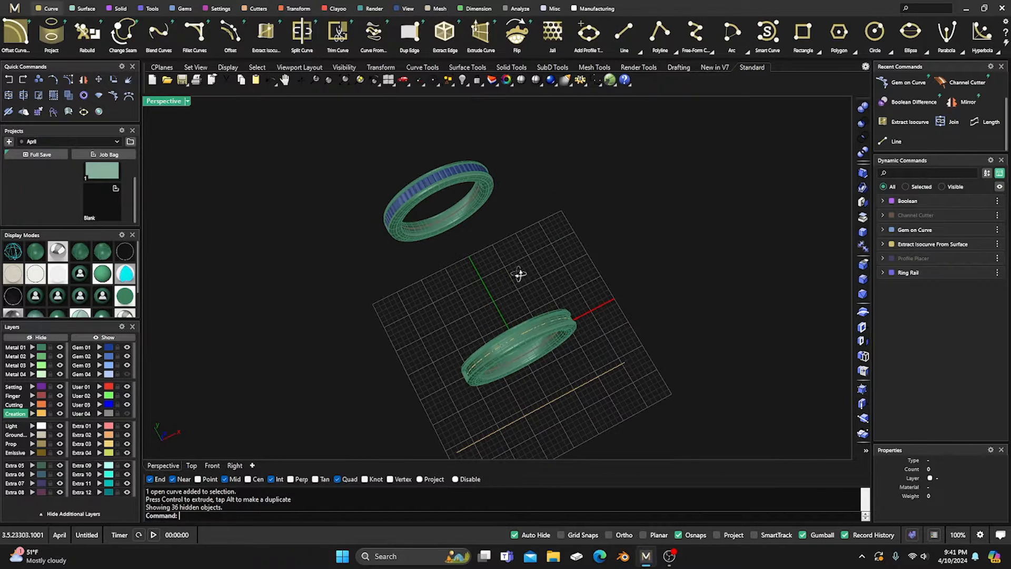
{"action": "right_click_drag", "start_coordinate": [520, 276], "coordinate": [634, 263]}
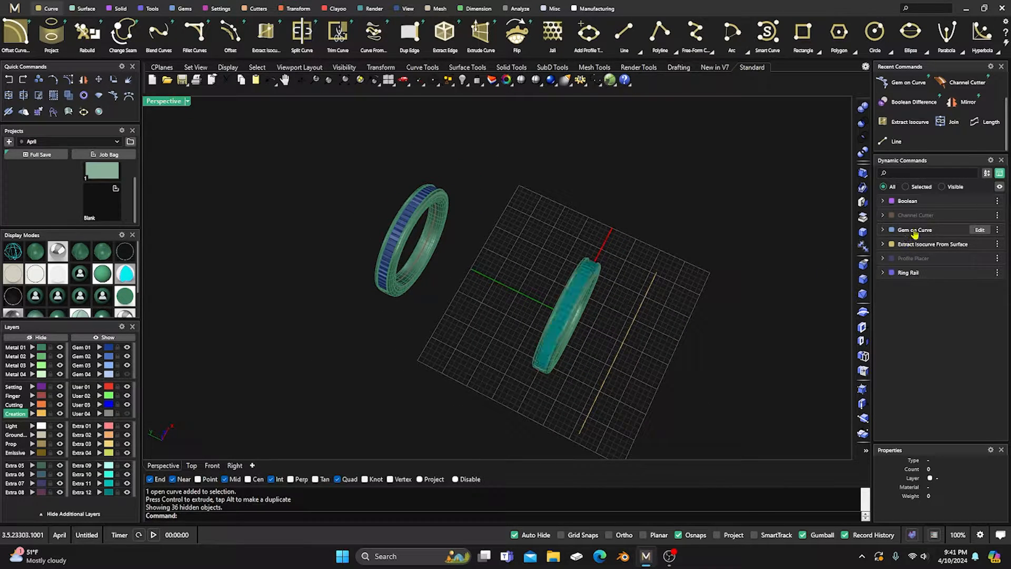
Step: Reopen the Gem on Curve settings, examine the baguettes at the channel's end, and leave without changes
{"action": "left_click", "coordinate": [978, 229]}
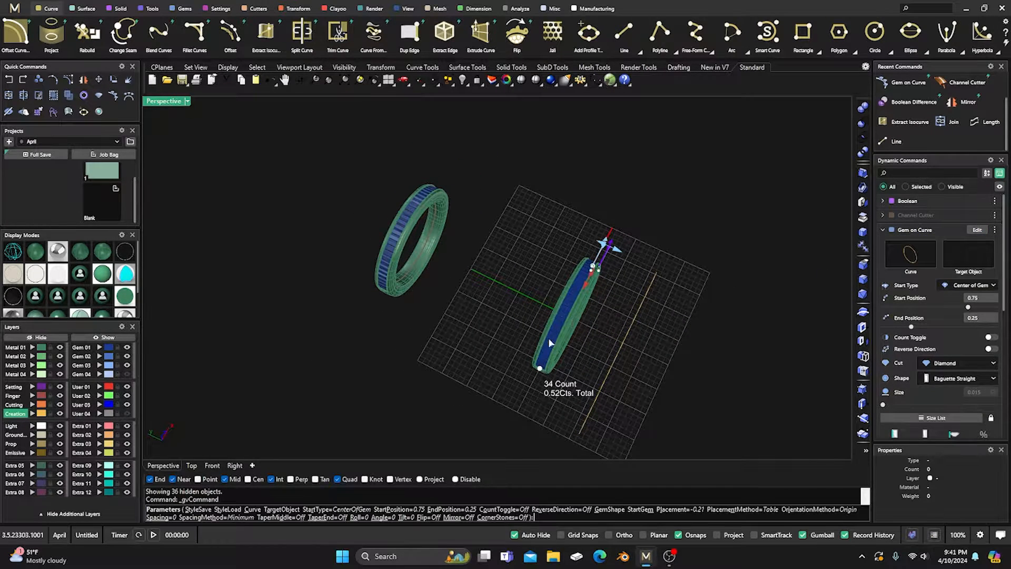
{"action": "right_click_drag", "start_coordinate": [579, 374], "coordinate": [538, 315]}
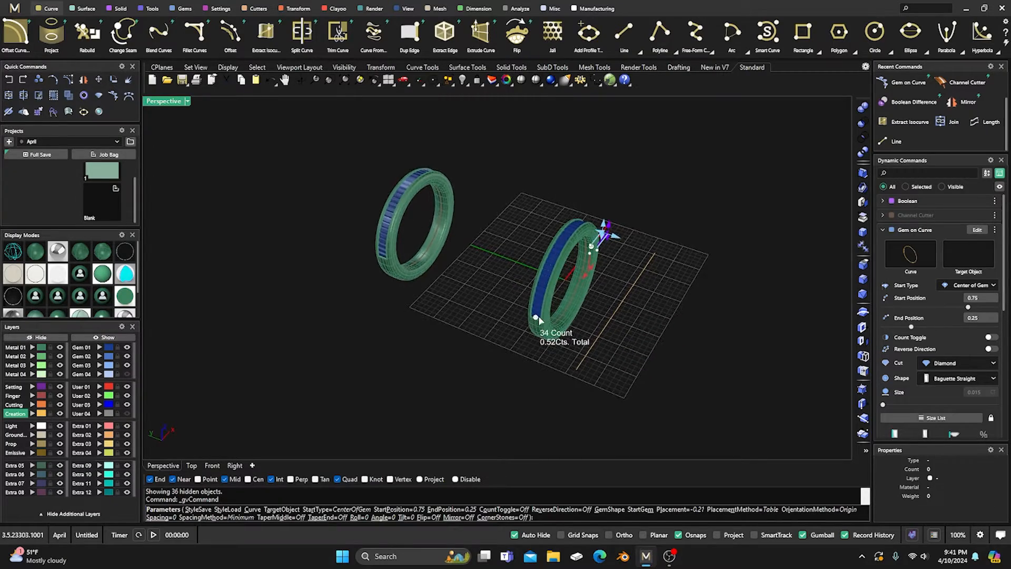
{"action": "scroll", "coordinate": [579, 342], "scroll_direction": "up", "scroll_amount": 3}
{"action": "right_click_drag", "start_coordinate": [596, 355], "coordinate": [412, 295]}
{"action": "scroll", "coordinate": [422, 282], "scroll_direction": "up", "scroll_amount": 4}
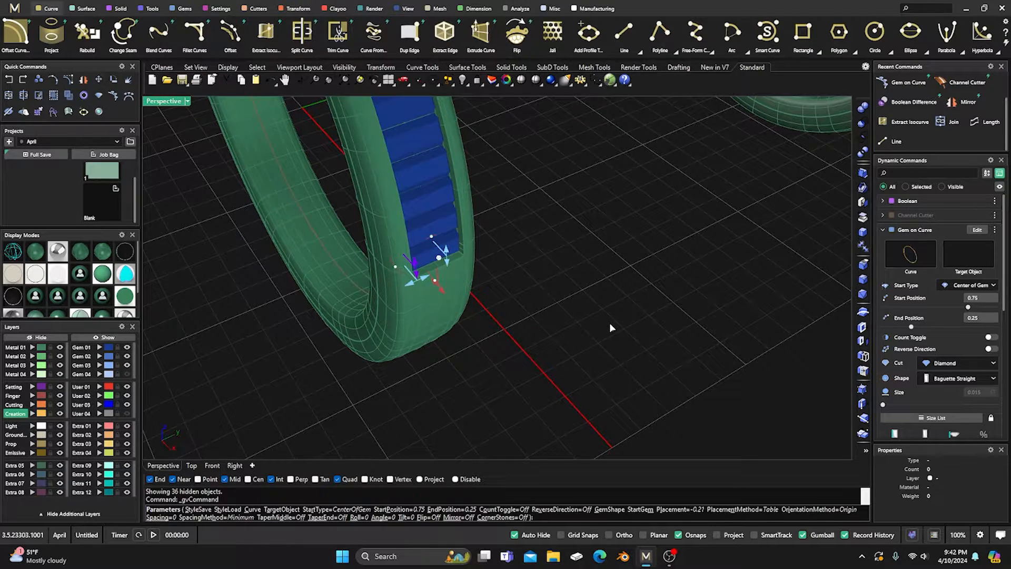
{"action": "key", "text": "Escape"}
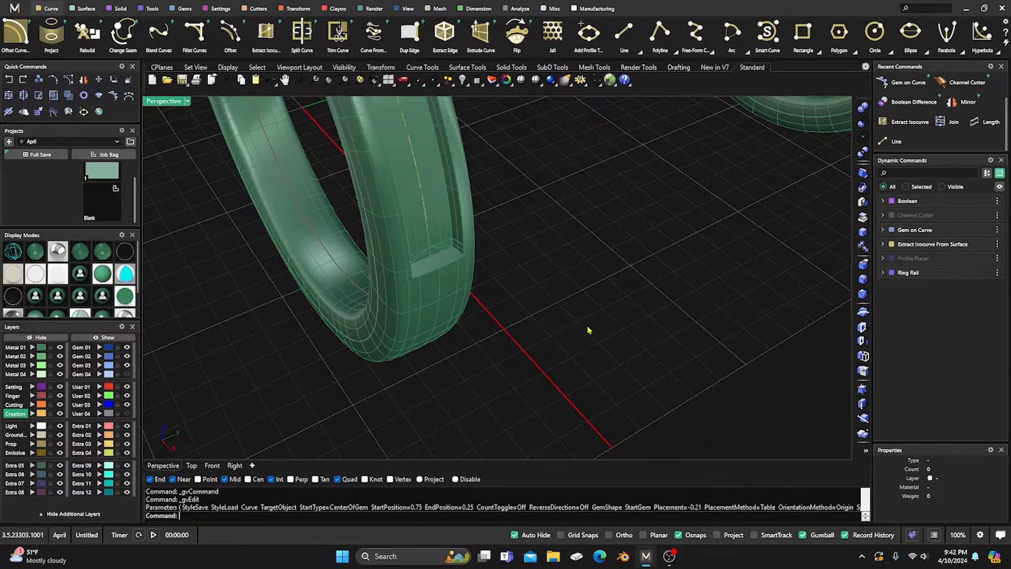
{"action": "scroll", "coordinate": [589, 331], "scroll_direction": "down", "scroll_amount": 5}
{"action": "right_click_drag", "start_coordinate": [587, 333], "coordinate": [582, 349]}
{"action": "right_click_drag", "start_coordinate": [467, 312], "coordinate": [485, 295]}
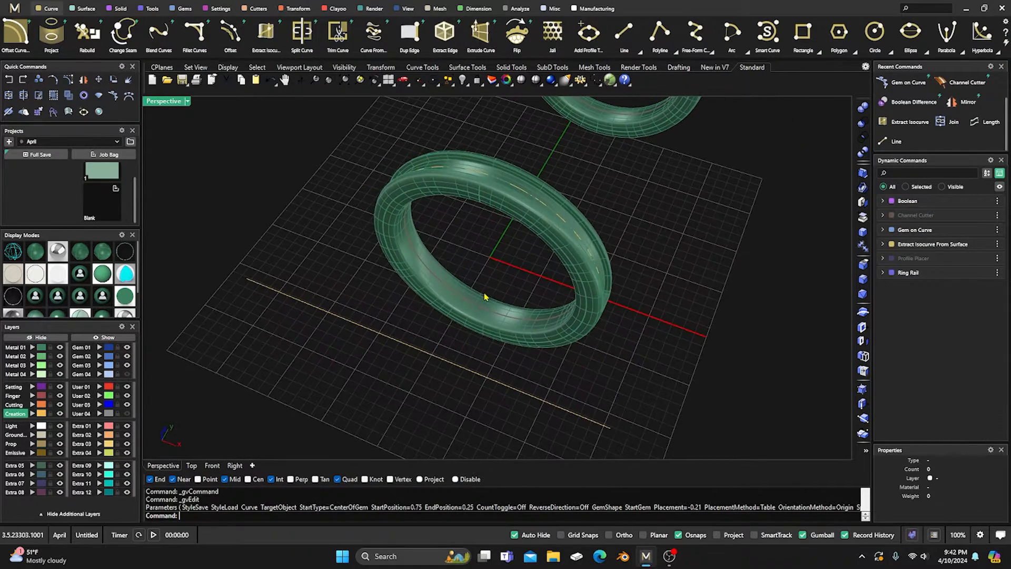
{"action": "scroll", "coordinate": [479, 286], "scroll_direction": "down", "scroll_amount": 7}
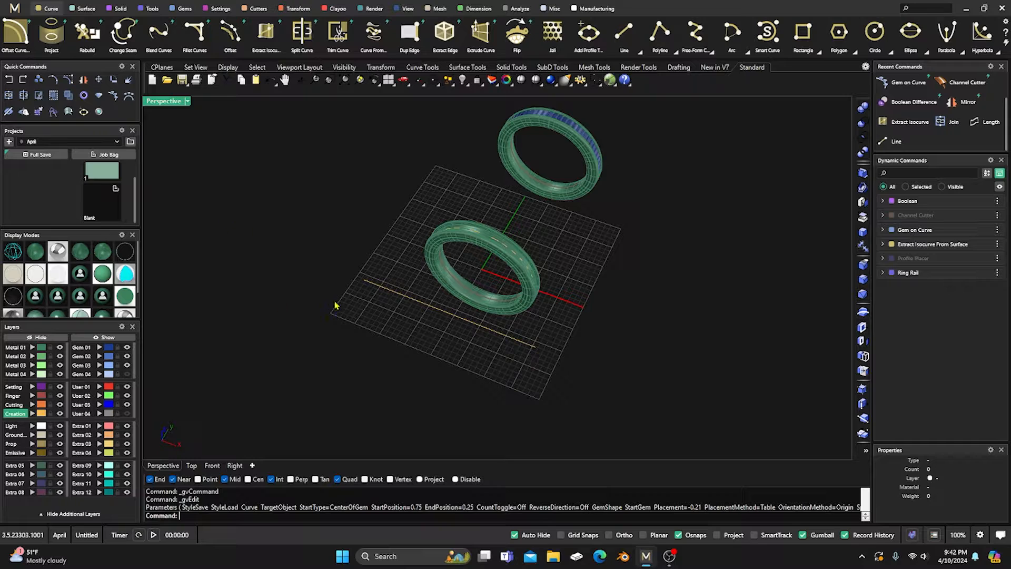
{"action": "right_click_drag", "start_coordinate": [335, 305], "coordinate": [437, 377]}
{"action": "scroll", "coordinate": [437, 378], "scroll_direction": "up", "scroll_amount": 4}
{"action": "scroll", "coordinate": [419, 322], "scroll_direction": "down", "scroll_amount": 4}
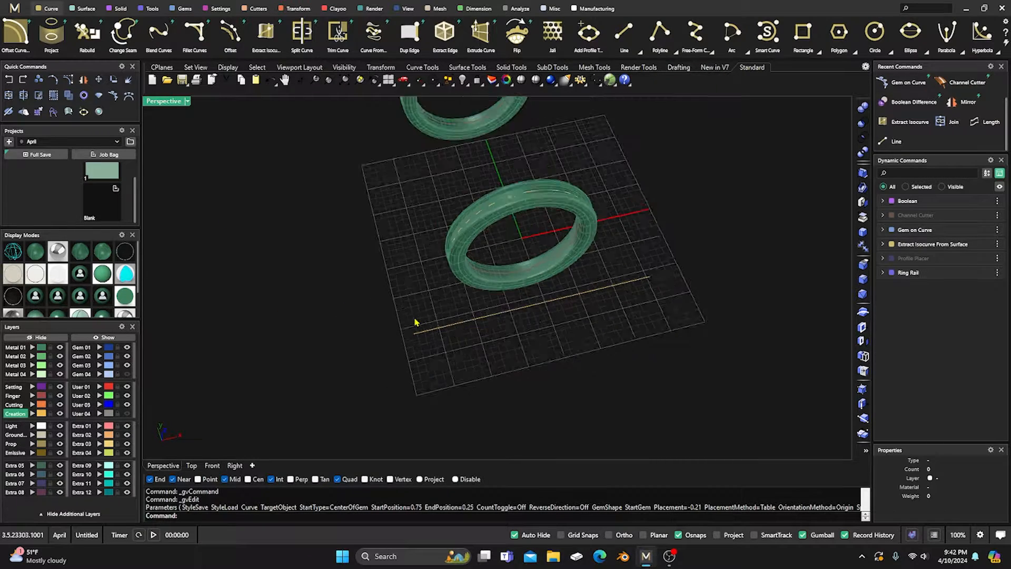
Step: Create a new diamond gem at the origin and set its shape to Baguette Tapered
{"action": "left_click", "coordinate": [185, 9]}
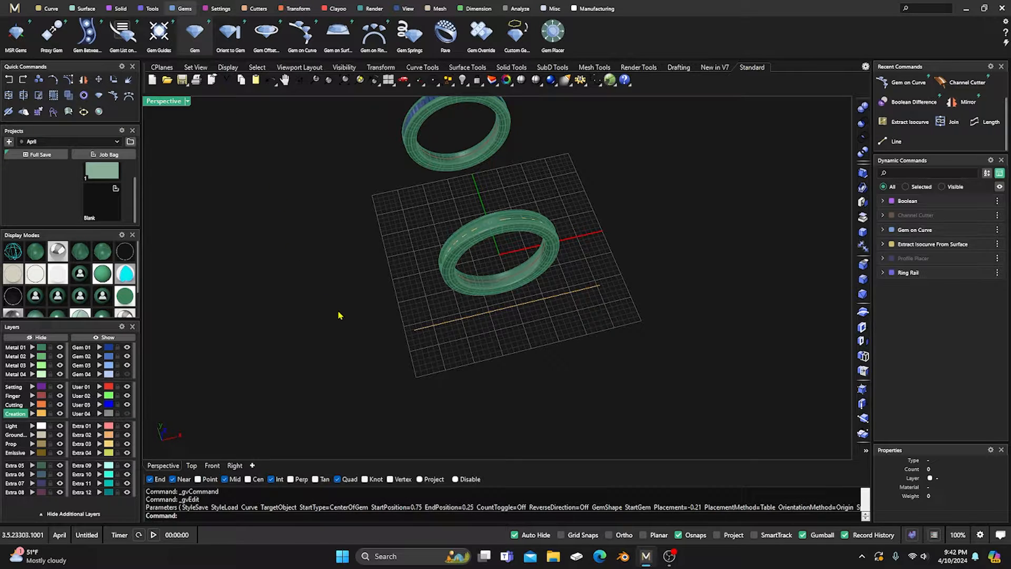
{"action": "right_click_drag", "start_coordinate": [609, 351], "coordinate": [593, 331]}
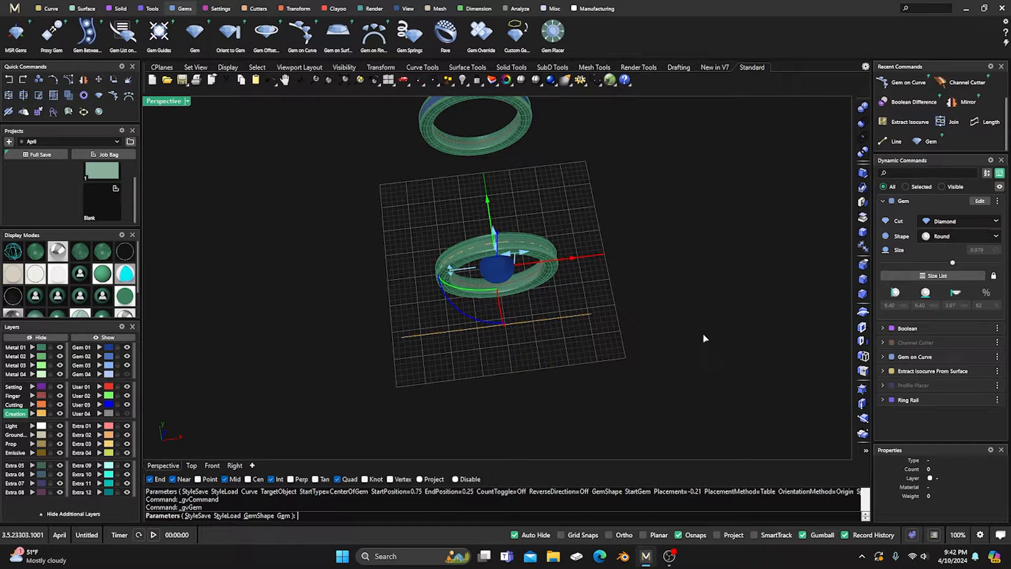
{"action": "left_click", "coordinate": [953, 236]}
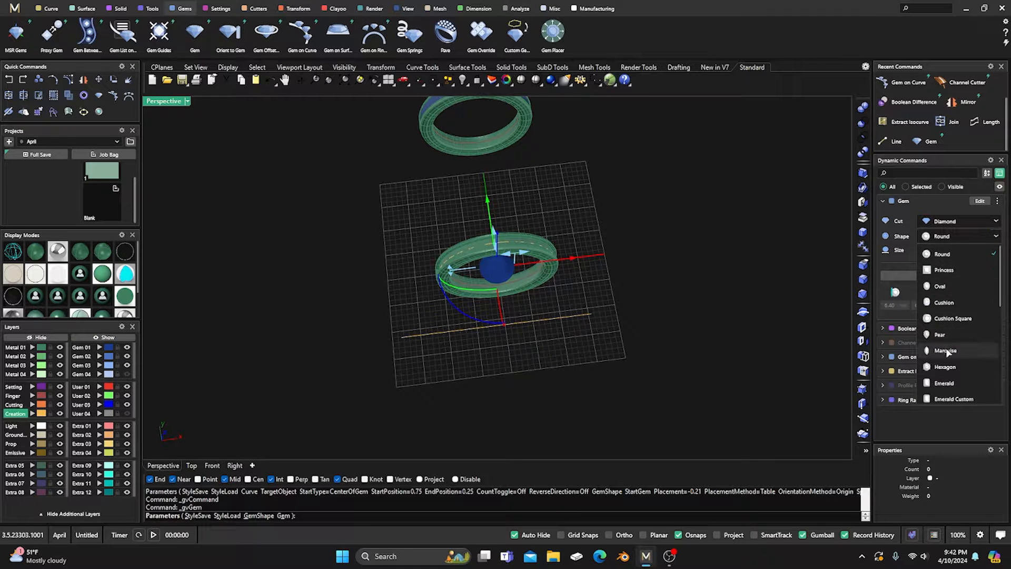
{"action": "scroll", "coordinate": [946, 354], "scroll_direction": "down", "scroll_amount": 3}
{"action": "scroll", "coordinate": [946, 358], "scroll_direction": "down", "scroll_amount": 4}
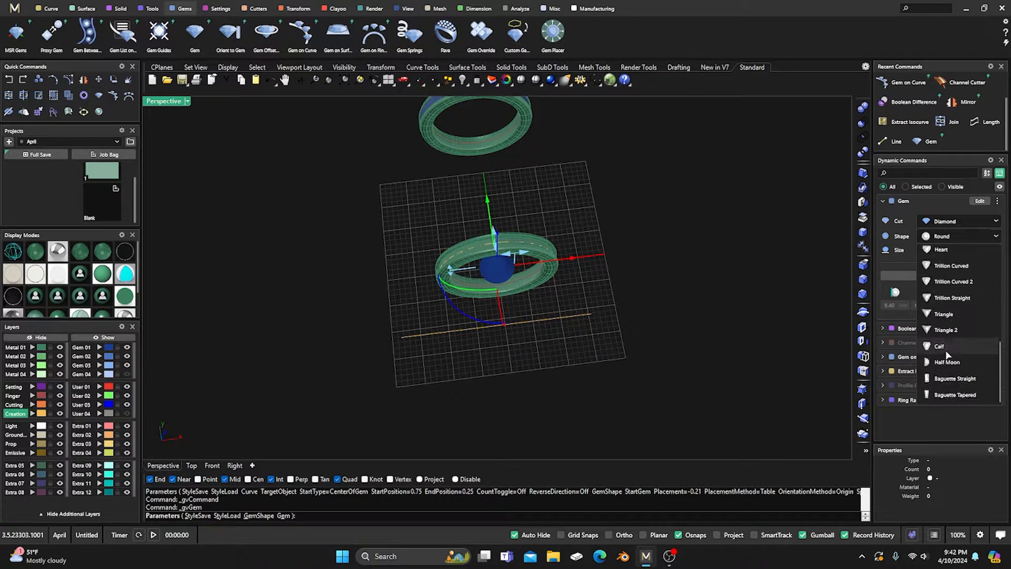
{"action": "left_click", "coordinate": [949, 396]}
{"action": "scroll", "coordinate": [483, 297], "scroll_direction": "up", "scroll_amount": 3}
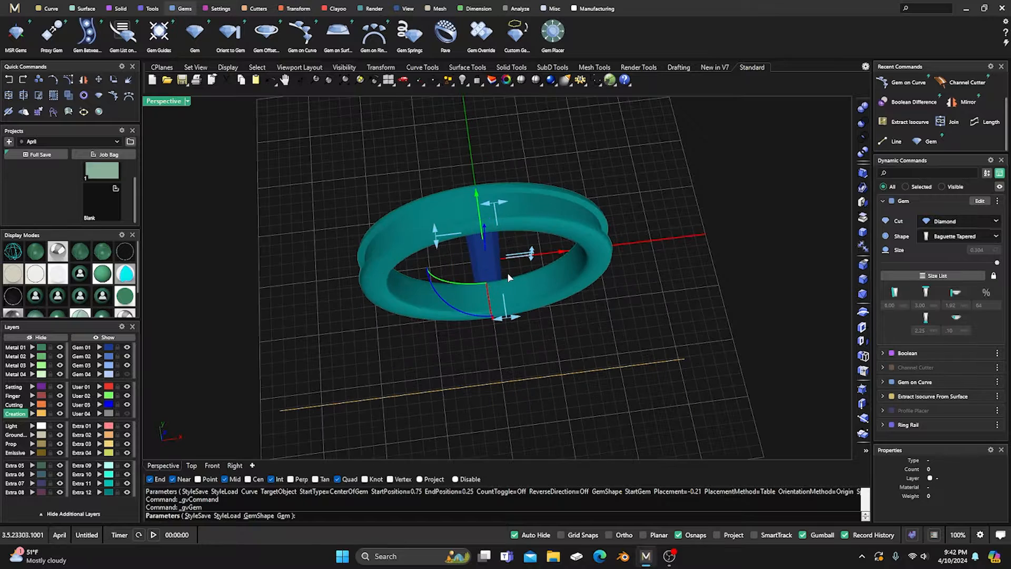
Step: Size the tapered baguette to 2.25 mm long, 1.00 mm wide at the top and 0.50 mm at the bottom, and finish it
{"action": "mouse_move", "coordinate": [440, 239]}
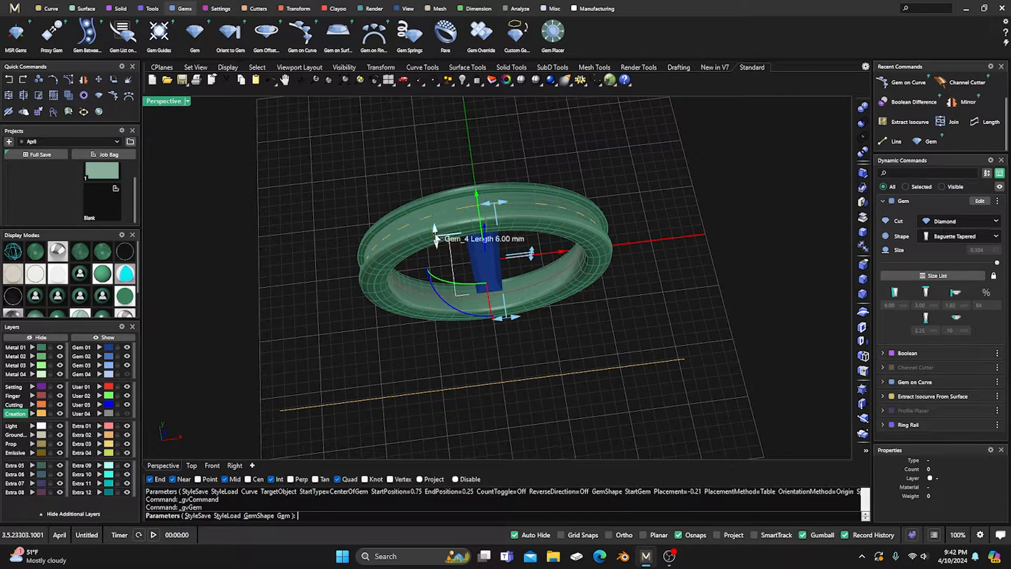
{"action": "left_click_drag", "start_coordinate": [434, 238], "coordinate": [444, 258]}
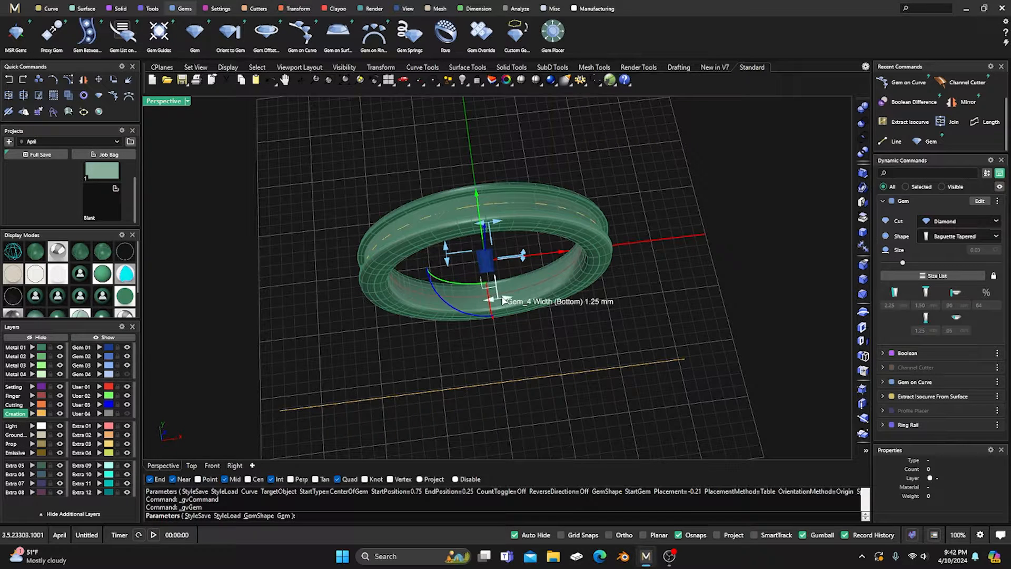
{"action": "left_click_drag", "start_coordinate": [503, 300], "coordinate": [494, 298]}
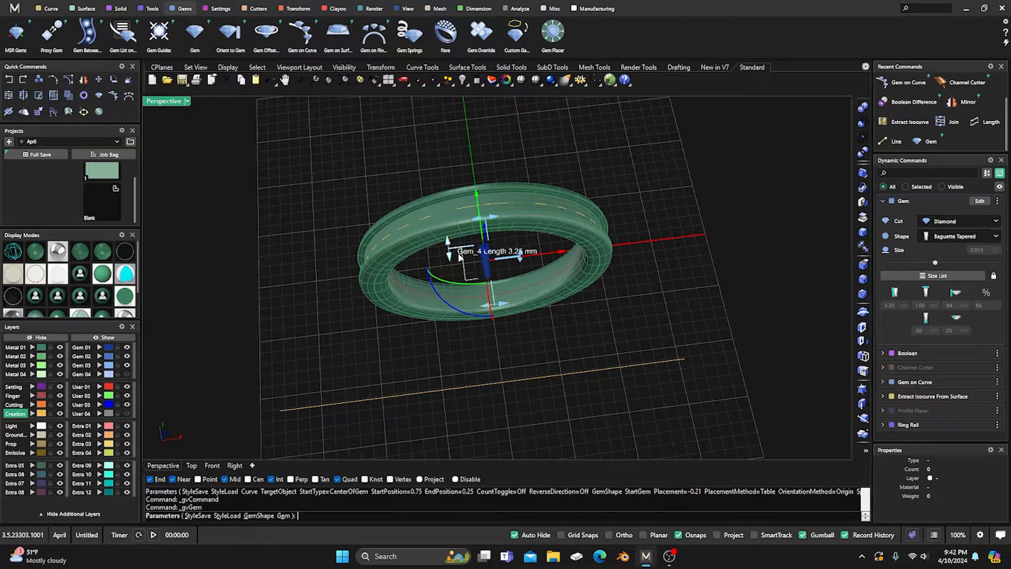
{"action": "left_click_drag", "start_coordinate": [449, 249], "coordinate": [451, 258]}
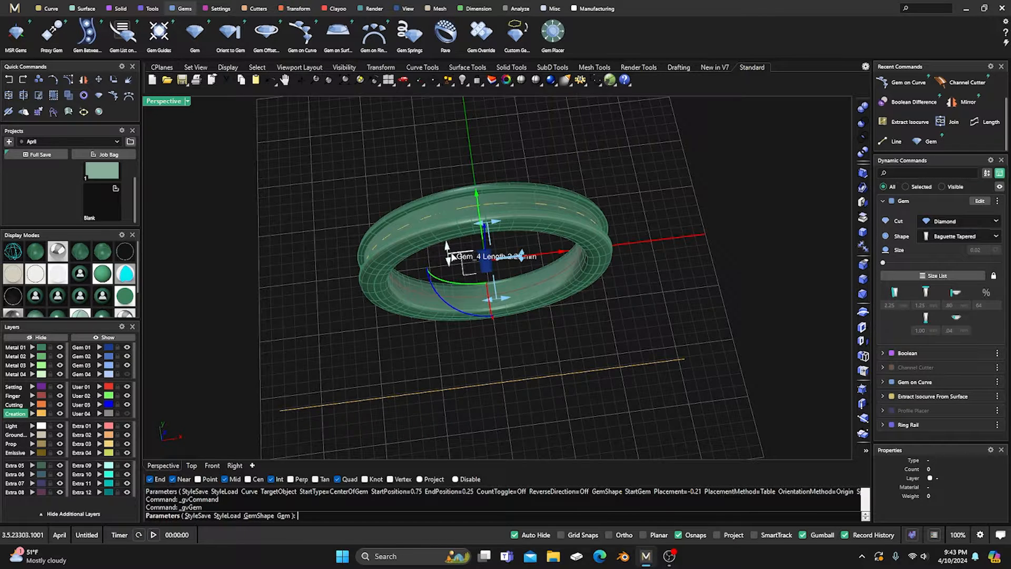
{"action": "scroll", "coordinate": [504, 274], "scroll_direction": "up", "scroll_amount": 5}
{"action": "mouse_move", "coordinate": [415, 225]}
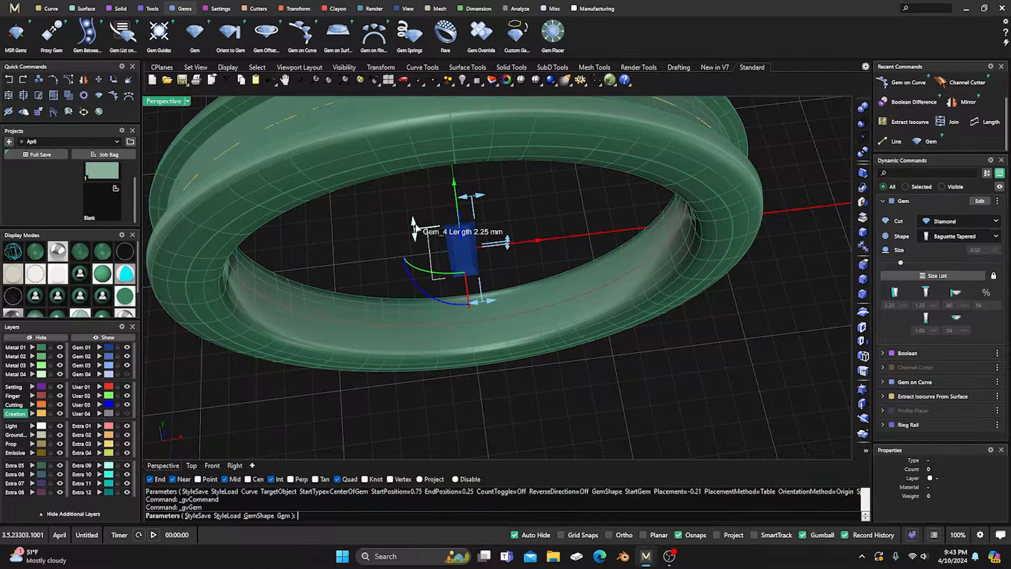
{"action": "mouse_move", "coordinate": [479, 296]}
{"action": "left_click_drag", "start_coordinate": [482, 305], "coordinate": [476, 304]}
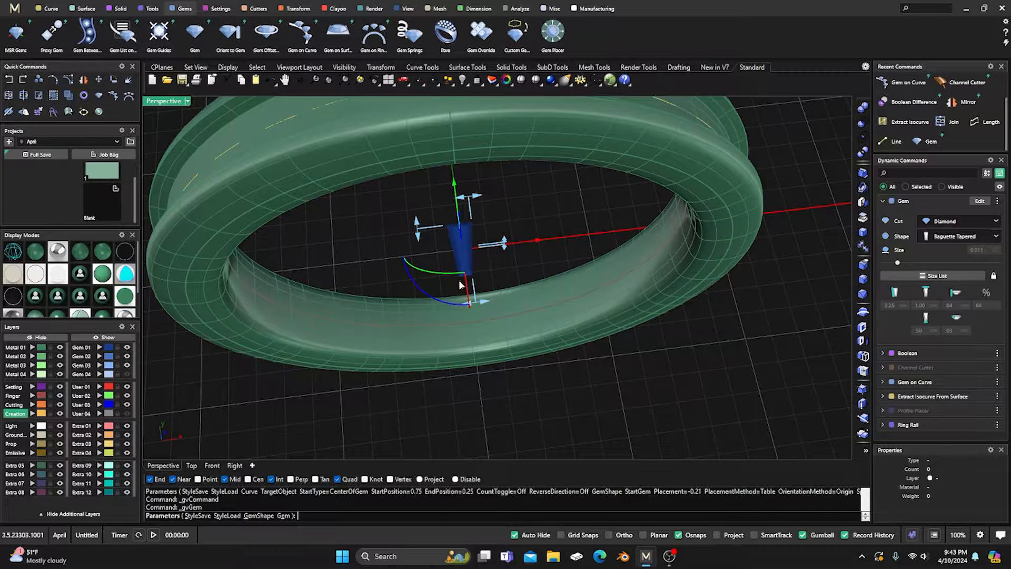
{"action": "mouse_move", "coordinate": [423, 235]}
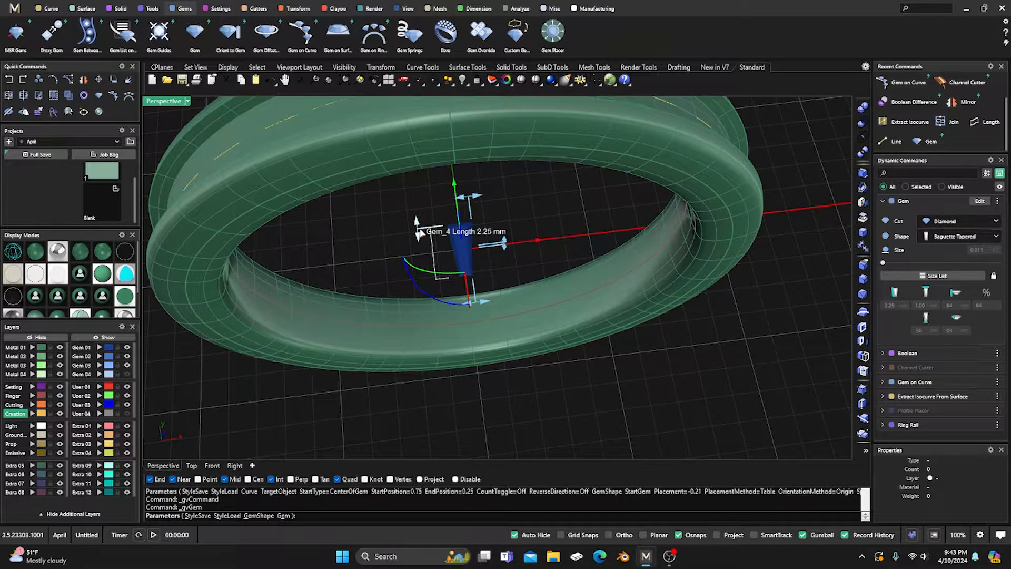
{"action": "mouse_move", "coordinate": [481, 302]}
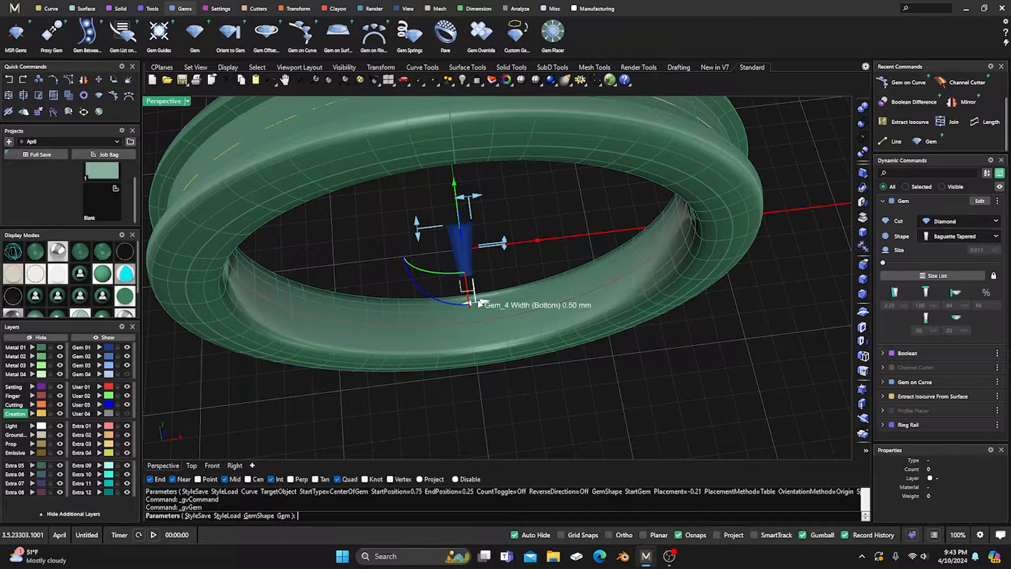
{"action": "key", "text": "Return"}
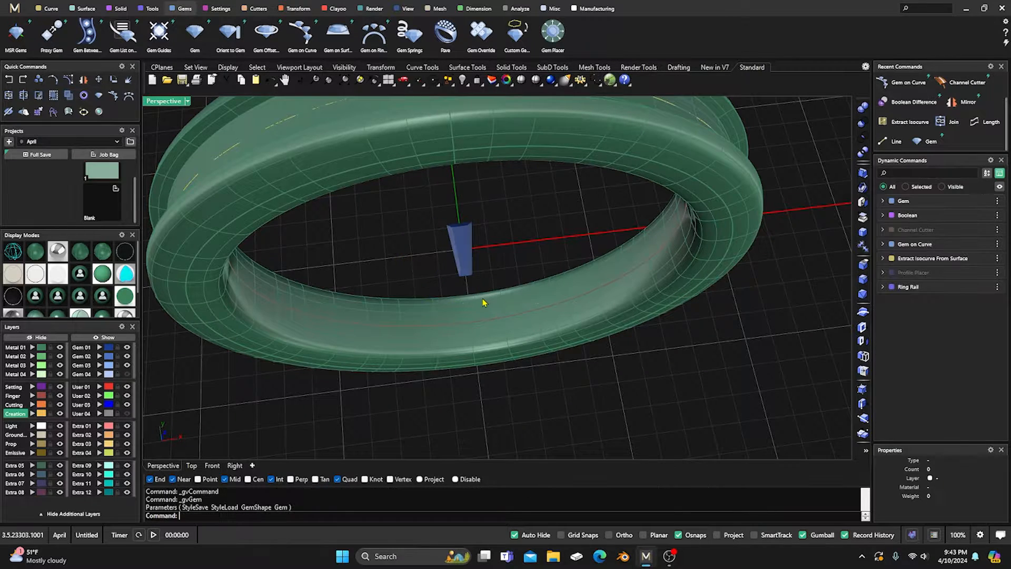
Step: Clear the gem selection and set the perspective view to wireframe display
{"action": "left_click", "coordinate": [463, 263]}
{"action": "scroll", "coordinate": [477, 263], "scroll_direction": "down", "scroll_amount": 4}
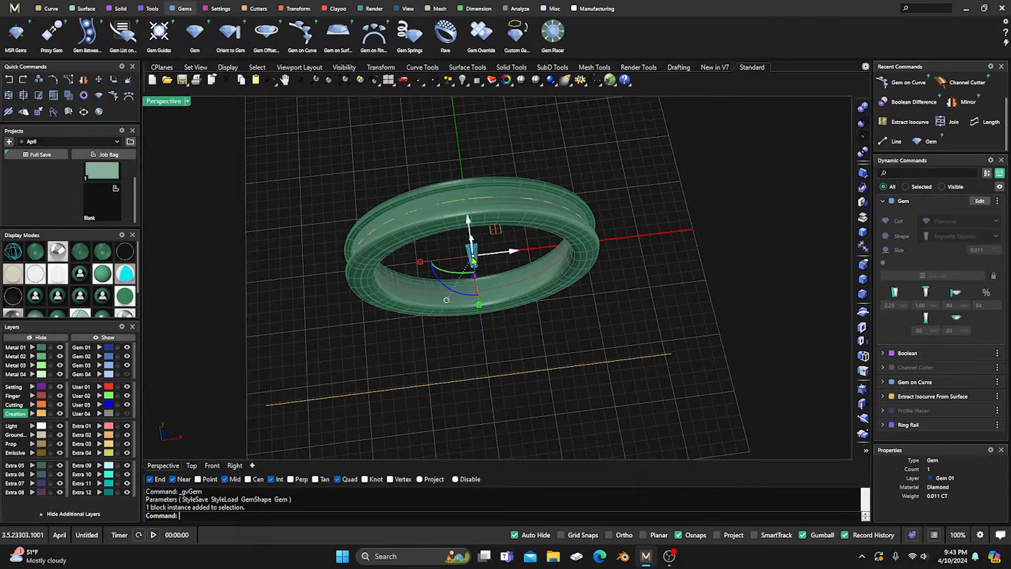
{"action": "left_click", "coordinate": [187, 147]}
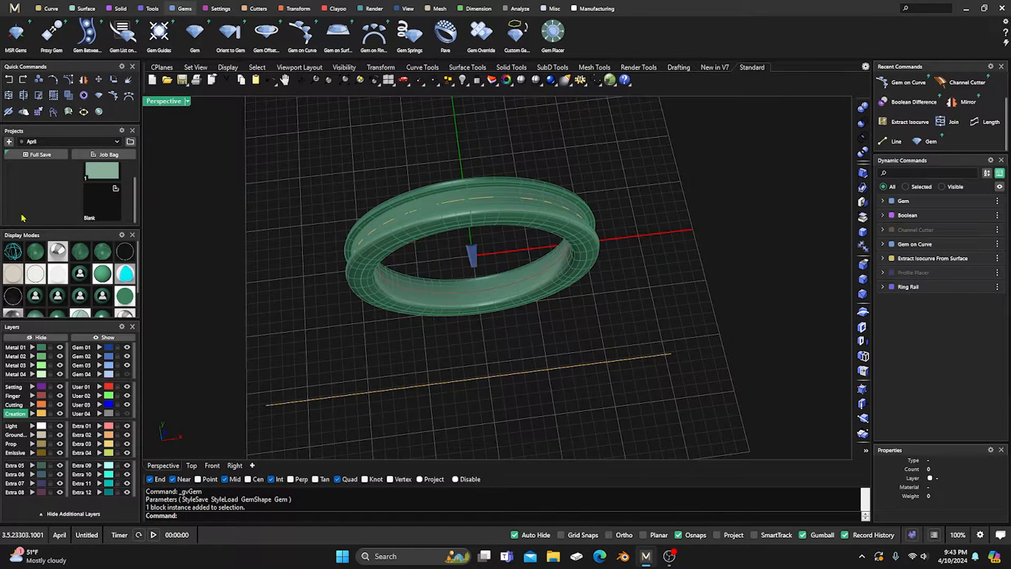
{"action": "left_click", "coordinate": [15, 254]}
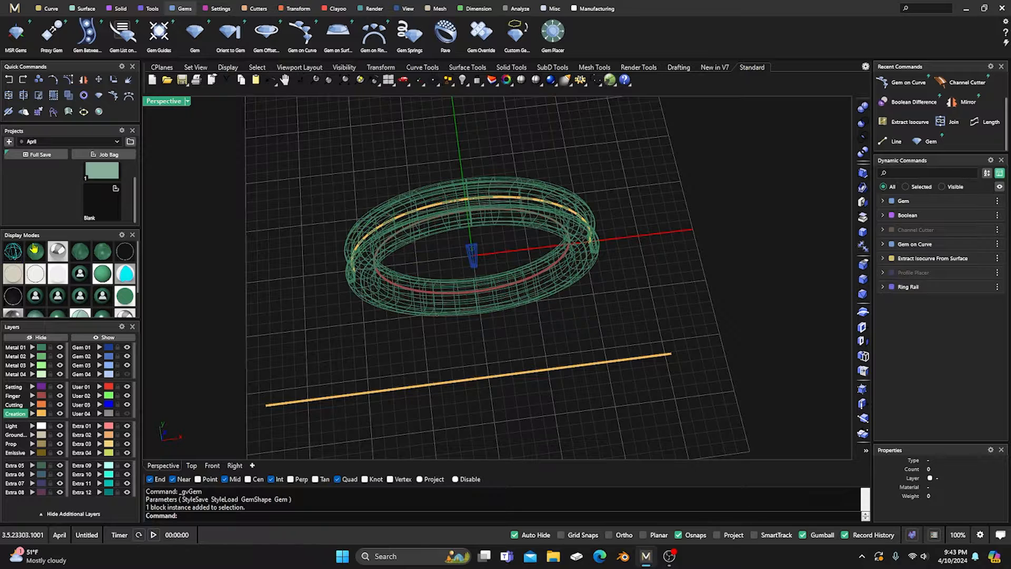
Step: Move the tapered baguette from the midpoint of its culet edge to the left endpoint of the straight line
{"action": "left_click", "coordinate": [100, 81]}
{"action": "scroll", "coordinate": [463, 260], "scroll_direction": "up", "scroll_amount": 5}
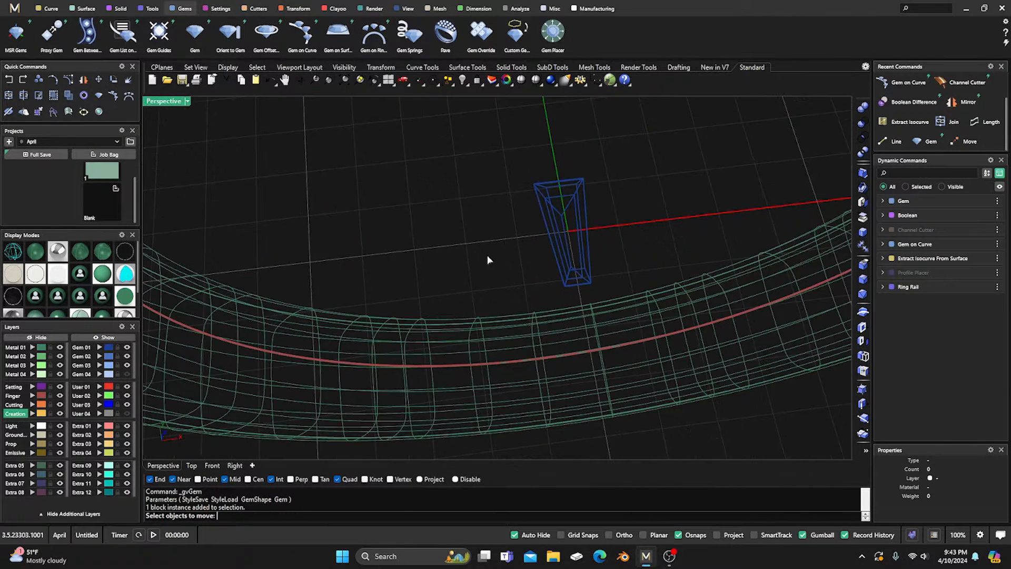
{"action": "left_click", "coordinate": [559, 241]}
{"action": "key", "text": "Return"}
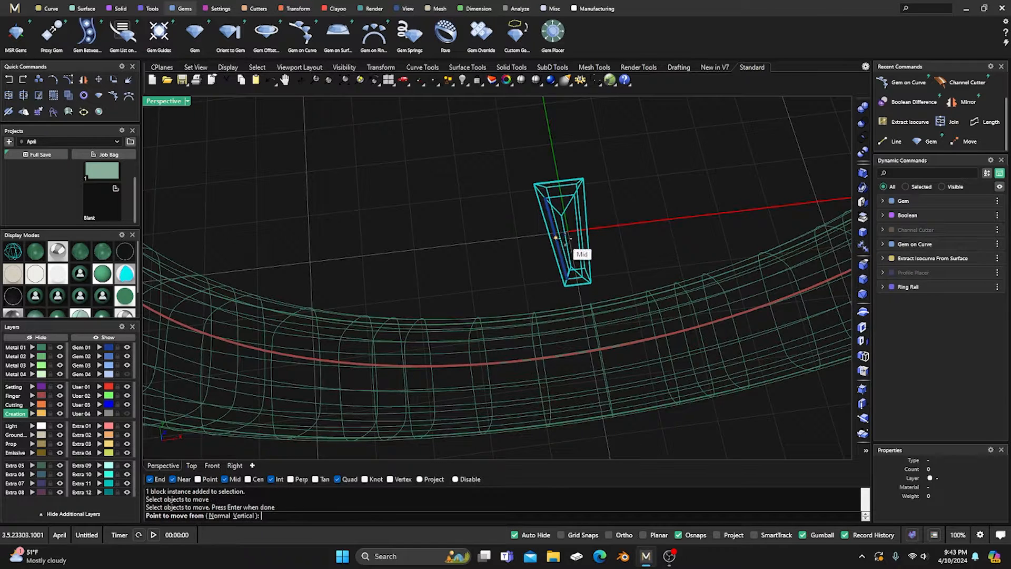
{"action": "left_click", "coordinate": [567, 241]}
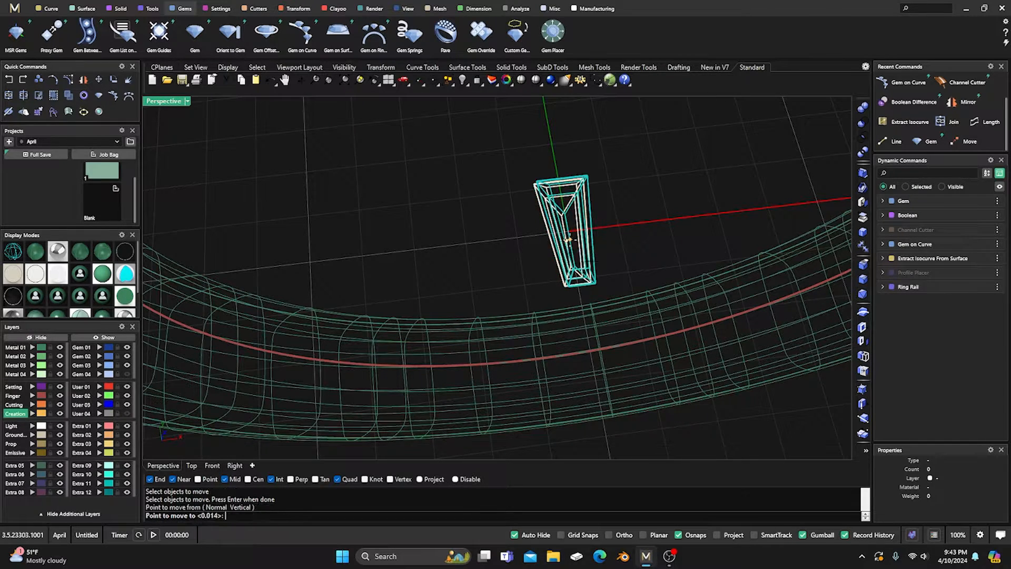
{"action": "scroll", "coordinate": [568, 240], "scroll_direction": "down", "scroll_amount": 6}
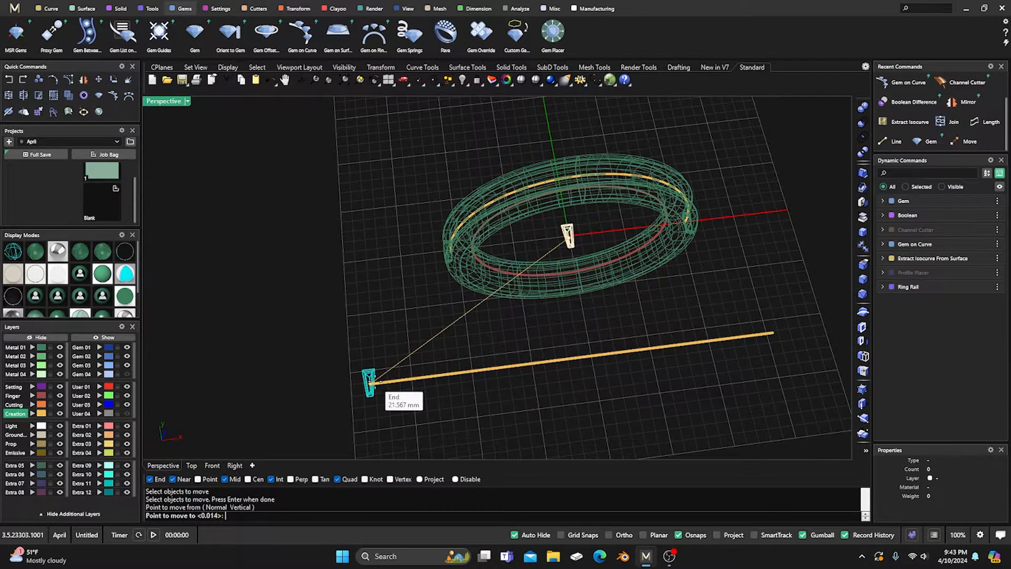
{"action": "left_click", "coordinate": [371, 383]}
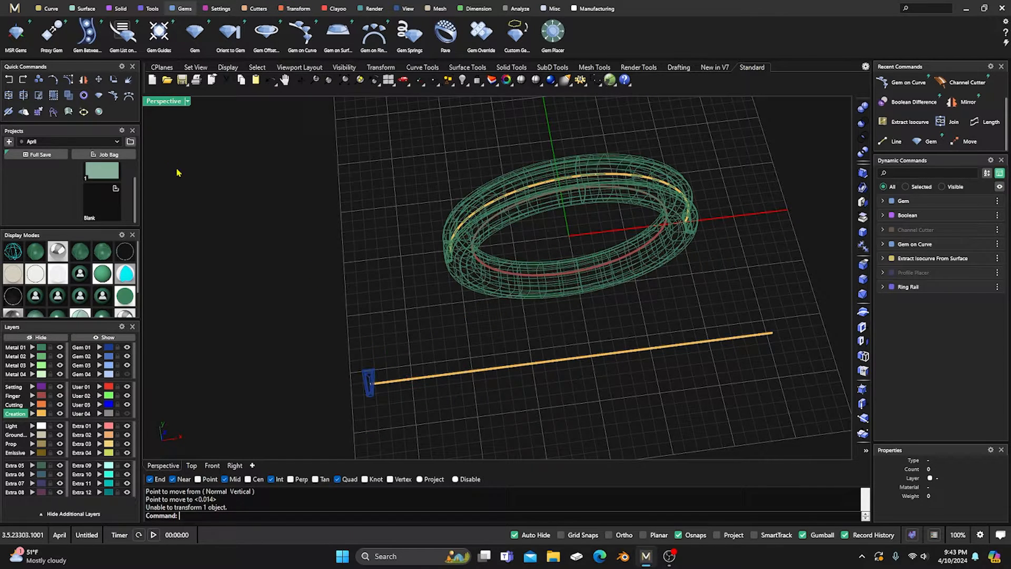
Step: Show all four views and lower the tapered baguette vertically until its girdle sits just above the line
{"action": "double_click", "coordinate": [165, 101]}
{"action": "scroll", "coordinate": [203, 273], "scroll_direction": "up", "scroll_amount": 3}
{"action": "scroll", "coordinate": [203, 273], "scroll_direction": "up", "scroll_amount": 5}
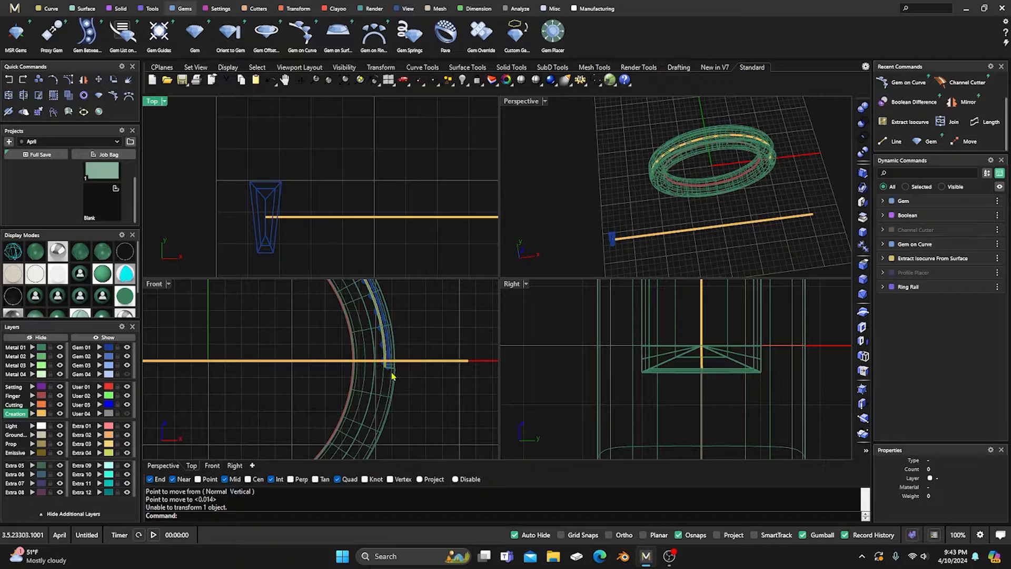
{"action": "scroll", "coordinate": [411, 365], "scroll_direction": "down", "scroll_amount": 4}
{"action": "scroll", "coordinate": [271, 372], "scroll_direction": "up", "scroll_amount": 6}
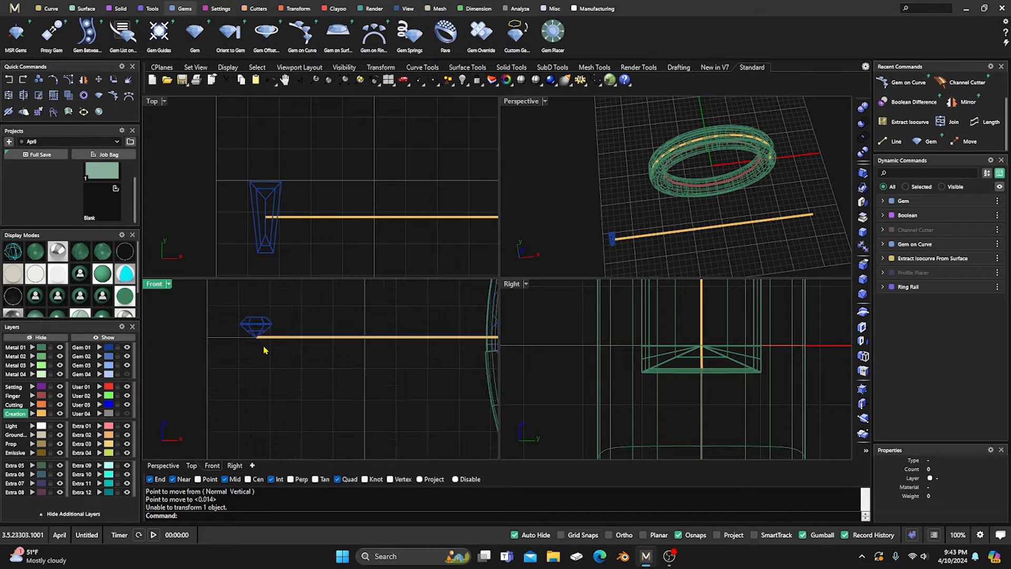
{"action": "scroll", "coordinate": [265, 350], "scroll_direction": "up", "scroll_amount": 4}
{"action": "left_click", "coordinate": [249, 307]}
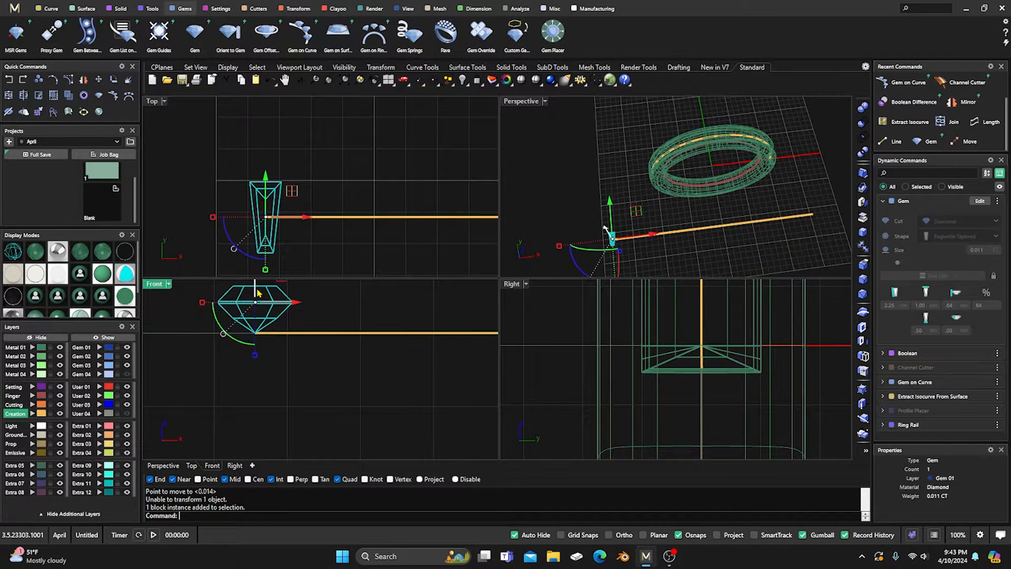
{"action": "left_click_drag", "start_coordinate": [257, 293], "coordinate": [255, 313]}
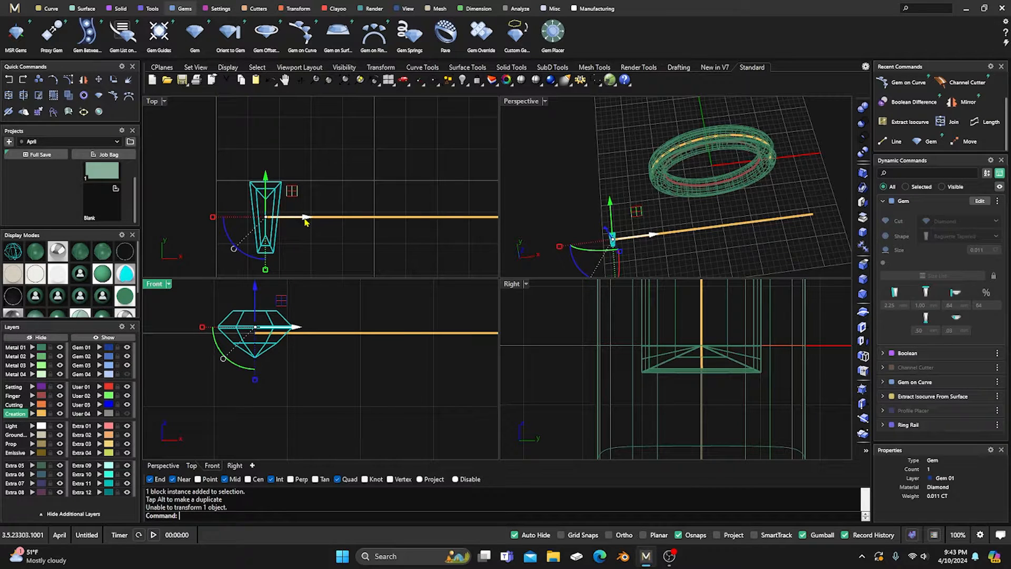
Step: Duplicate the tapered baguette along the line just beside the original and rotate the copy 180 degrees in plan
{"action": "left_click_drag", "start_coordinate": [305, 218], "coordinate": [340, 224]}
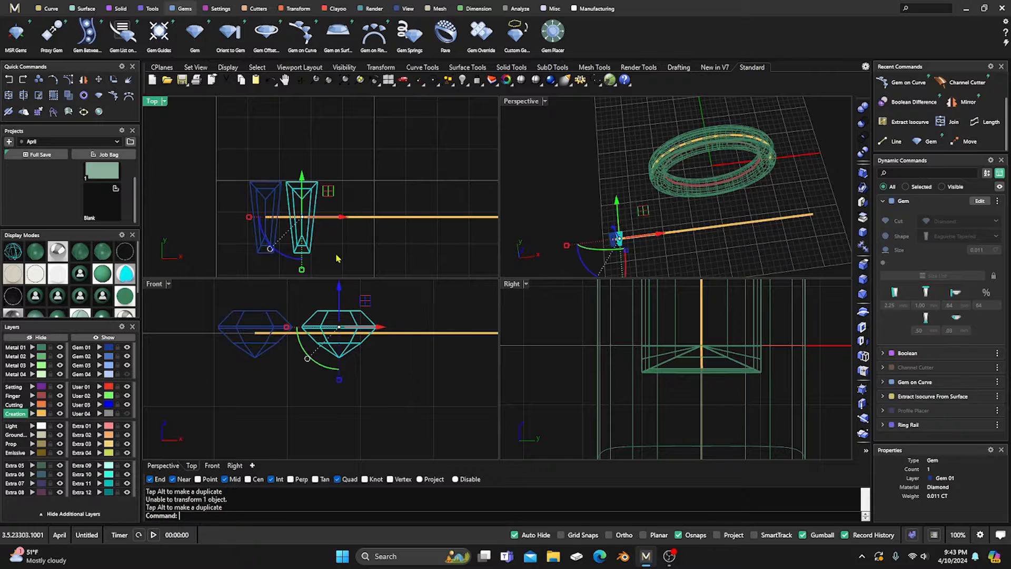
{"action": "left_click", "coordinate": [285, 257]}
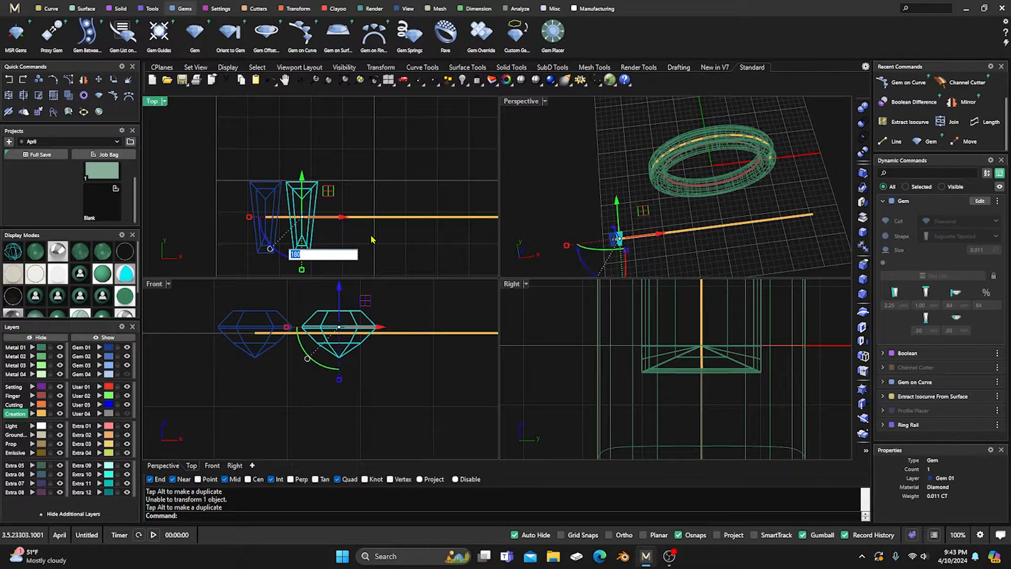
{"action": "key", "text": "Return"}
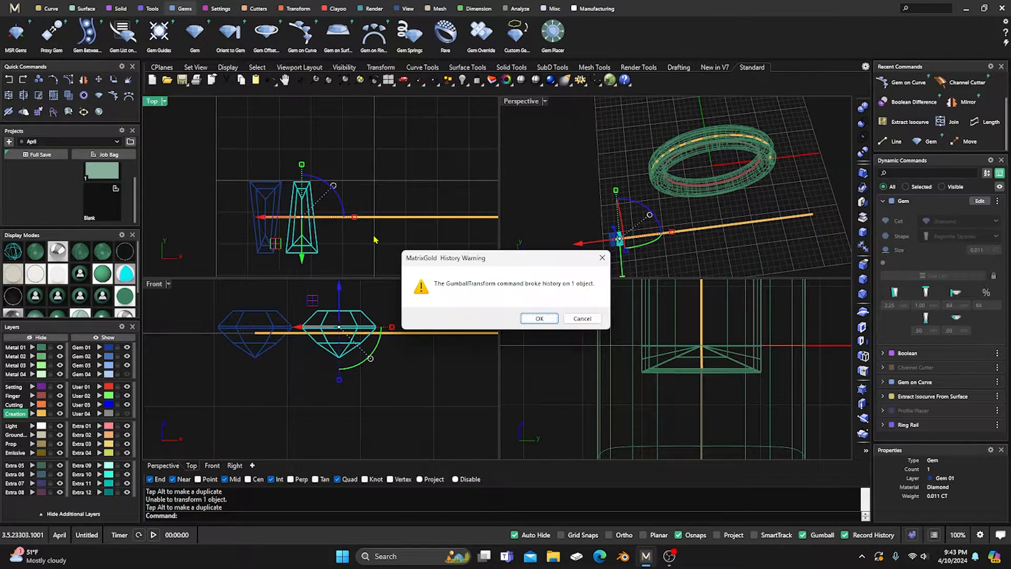
{"action": "left_click", "coordinate": [529, 320]}
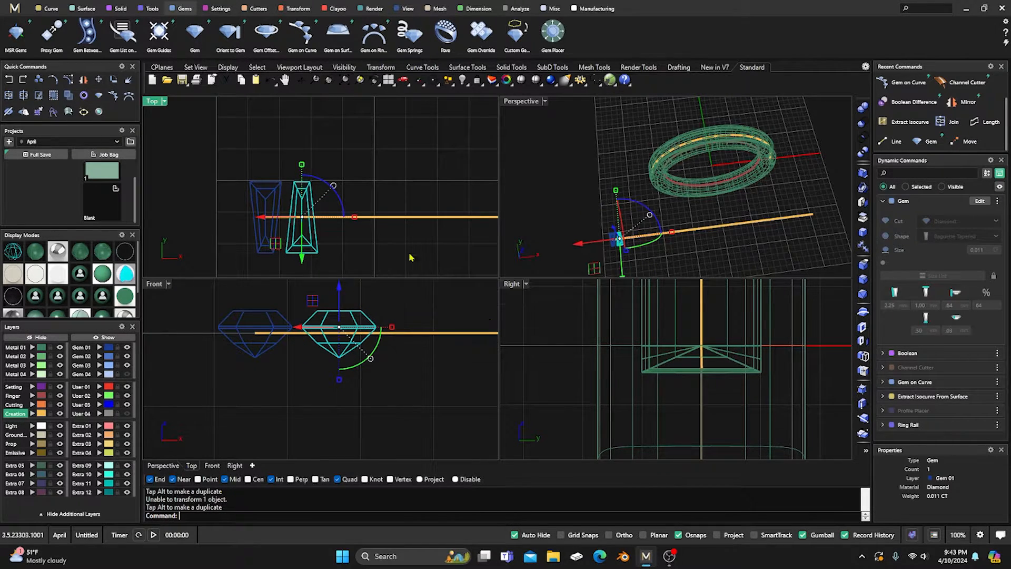
Step: Move the rotated baguette copy by its lower-left corner towards the lower-right corner of the original gem
{"action": "left_click", "coordinate": [99, 79]}
{"action": "scroll", "coordinate": [261, 247], "scroll_direction": "up", "scroll_amount": 3}
{"action": "scroll", "coordinate": [261, 246], "scroll_direction": "up", "scroll_amount": 2}
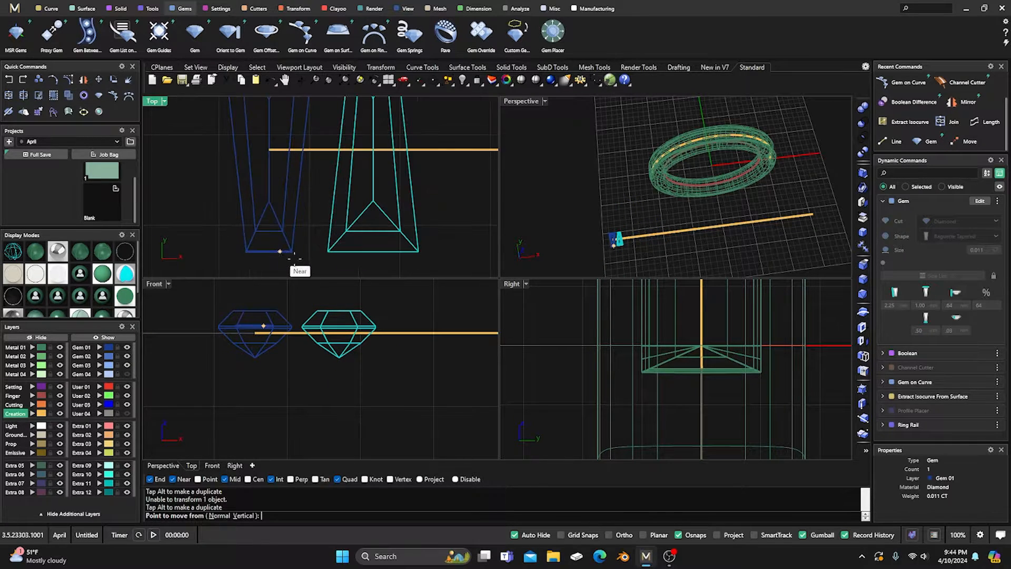
{"action": "left_click", "coordinate": [326, 256]}
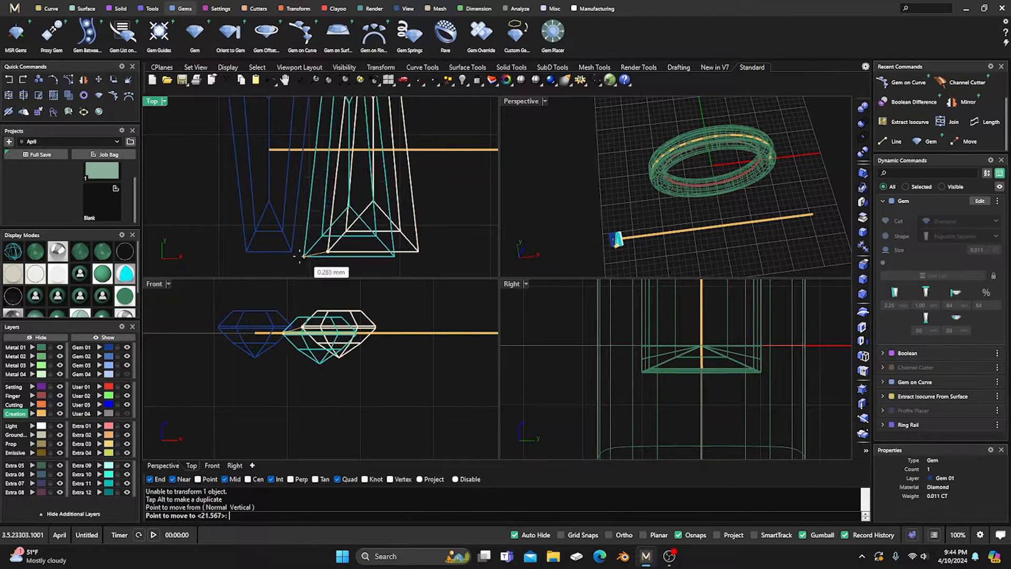
Step: Move the flipped tapered gem so its lower corner snaps onto the neighbouring gem's lower corner
{"action": "left_click", "coordinate": [292, 252]}
{"action": "left_click", "coordinate": [313, 262]}
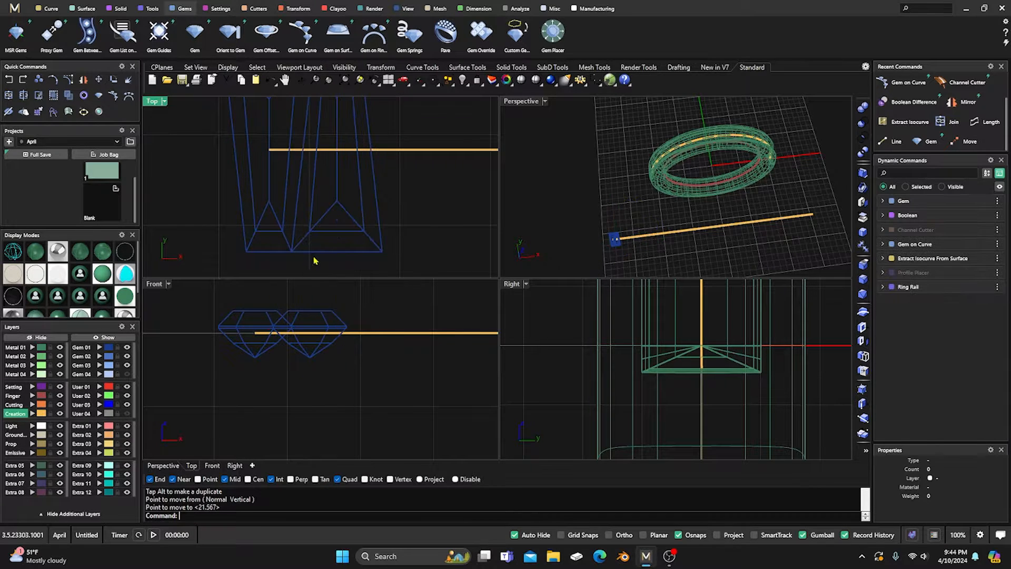
Step: Try shifting the second gem by -0.01 mm along the line, check the gap between the gems, and undo the shift
{"action": "left_click", "coordinate": [326, 235]}
{"action": "scroll", "coordinate": [352, 238], "scroll_direction": "down", "scroll_amount": 1}
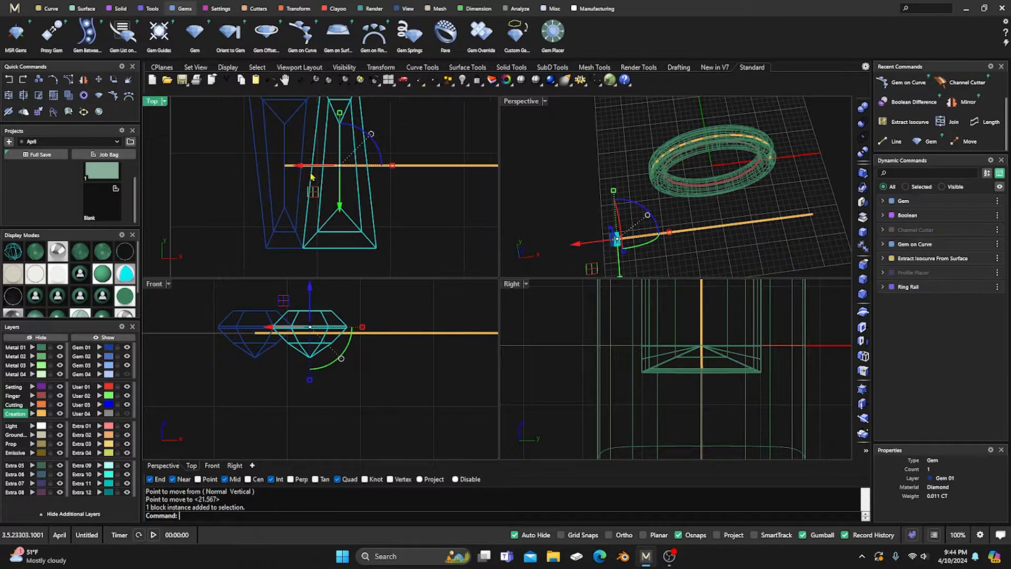
{"action": "left_click", "coordinate": [298, 166]}
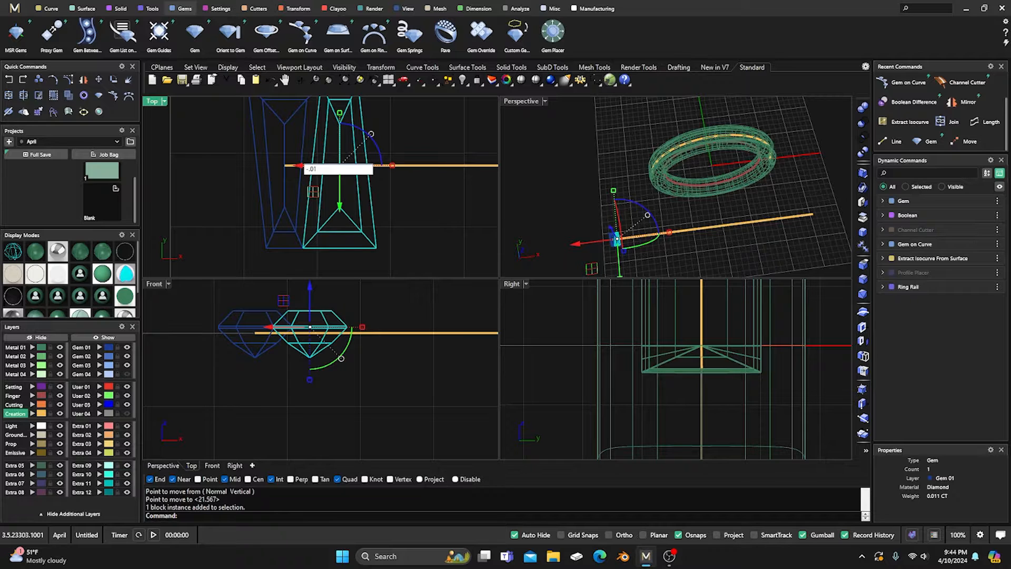
{"action": "key", "text": "Return"}
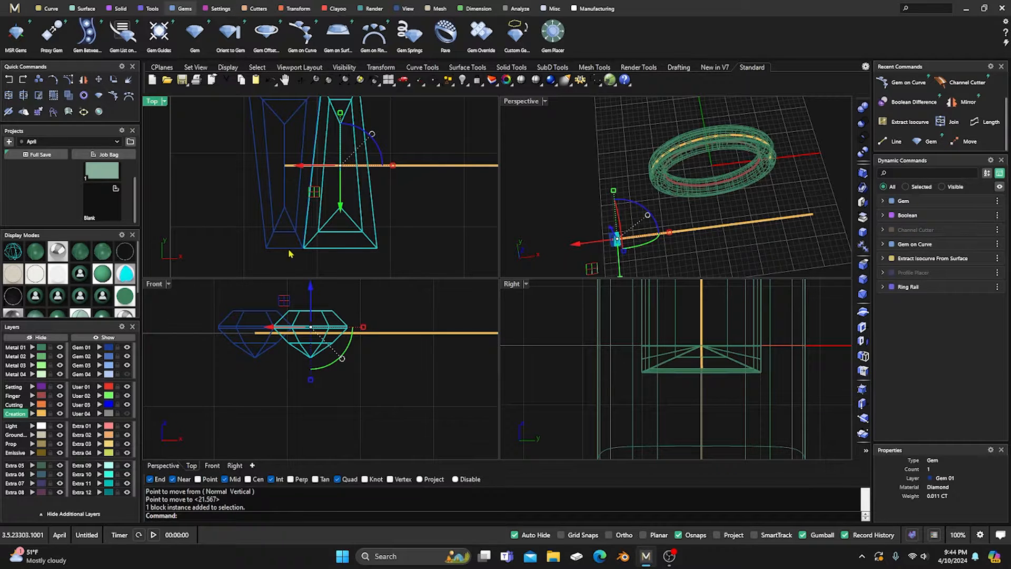
{"action": "scroll", "coordinate": [289, 254], "scroll_direction": "up", "scroll_amount": 6}
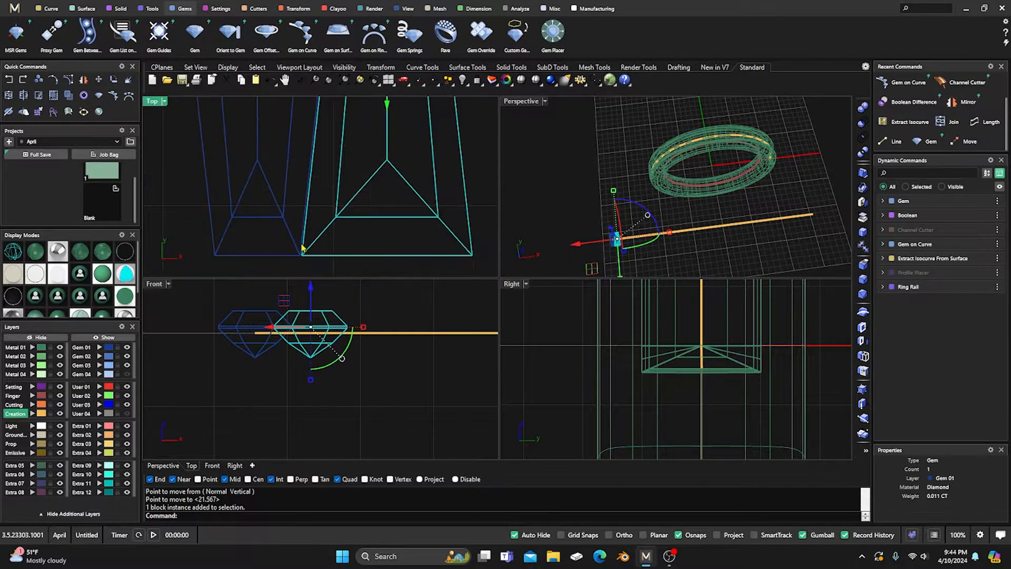
{"action": "scroll", "coordinate": [303, 248], "scroll_direction": "down", "scroll_amount": 5}
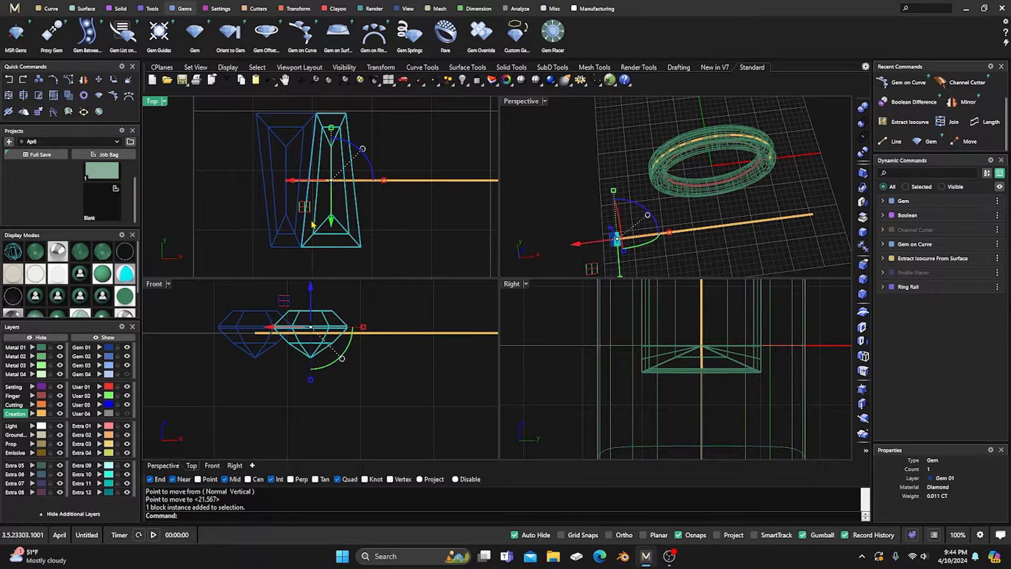
{"action": "left_click", "coordinate": [9, 80]}
Step: Shift the second gem along the line with a new exact offset to leave a small gap beside the first gem
{"action": "left_click", "coordinate": [289, 181]}
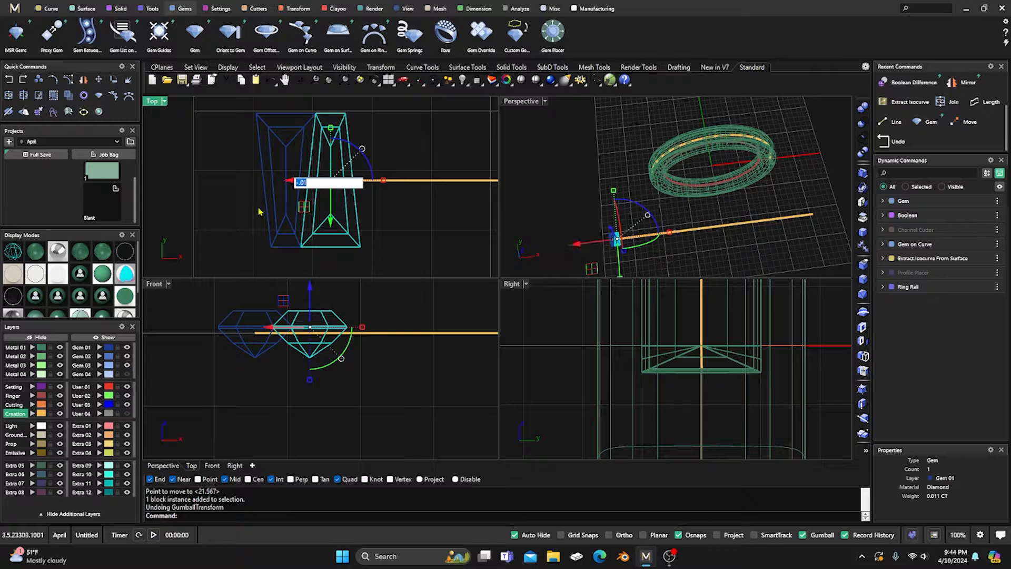
{"action": "key", "text": "BackSpace"}
{"action": "key", "text": "Return"}
{"action": "left_click", "coordinate": [230, 183]}
{"action": "scroll", "coordinate": [317, 140], "scroll_direction": "up", "scroll_amount": 2}
{"action": "scroll", "coordinate": [309, 165], "scroll_direction": "down", "scroll_amount": 2}
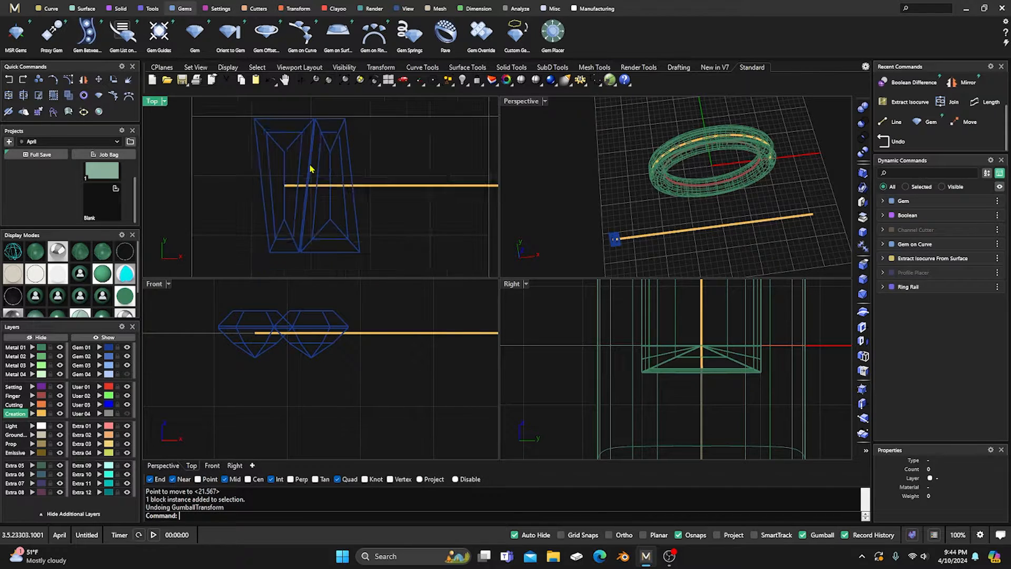
Step: Start an Array Along Curve of both tapered gems, using the straight construction line as the path
{"action": "scroll", "coordinate": [311, 167], "scroll_direction": "down", "scroll_amount": 3}
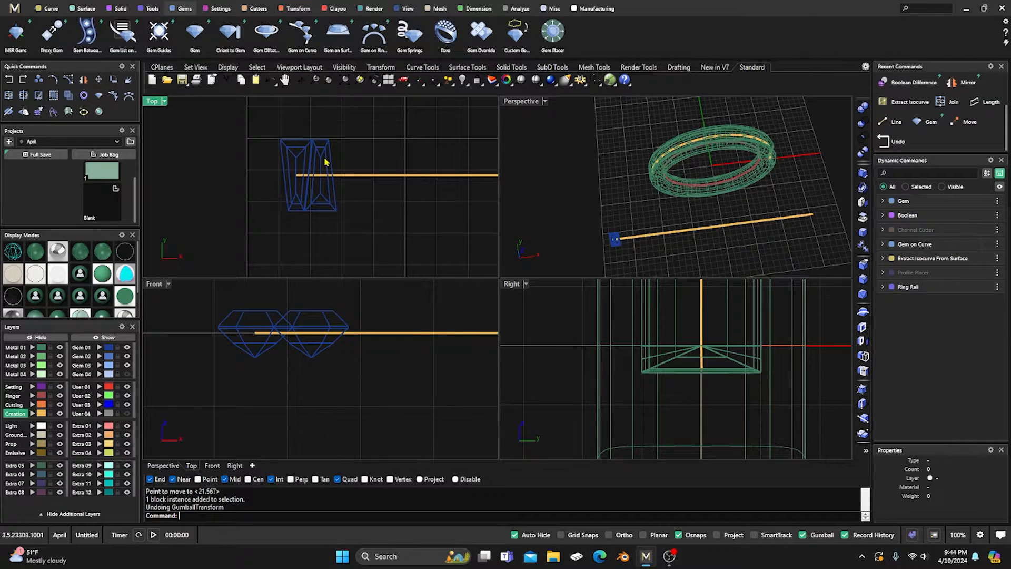
{"action": "left_click", "coordinate": [298, 9]}
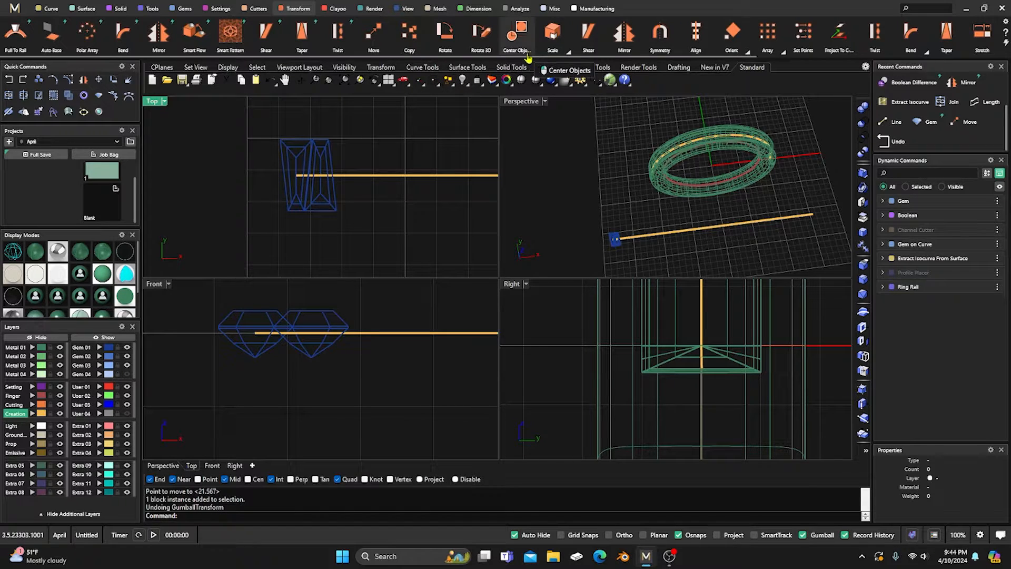
{"action": "left_click", "coordinate": [783, 52]}
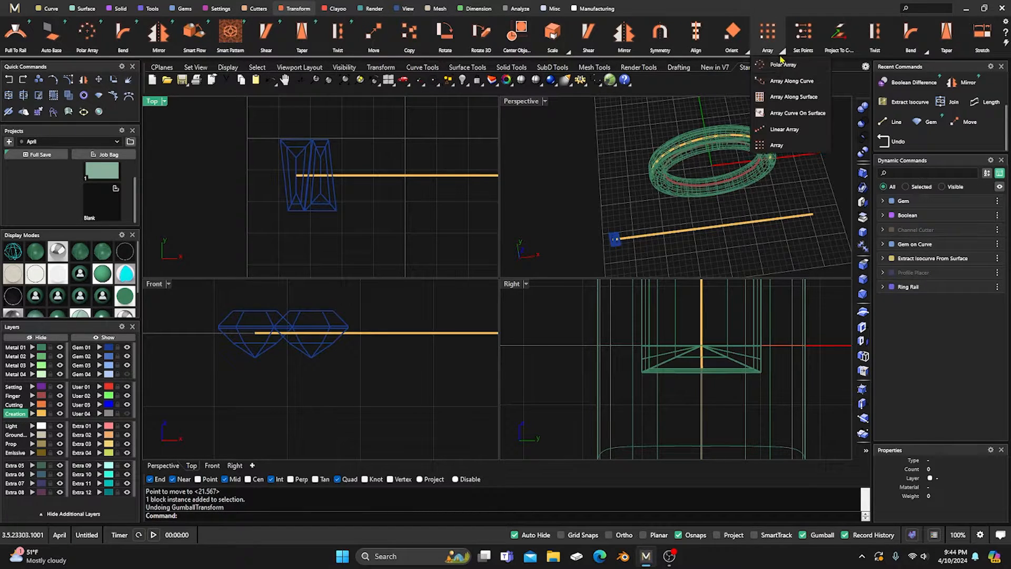
{"action": "left_click", "coordinate": [791, 80]}
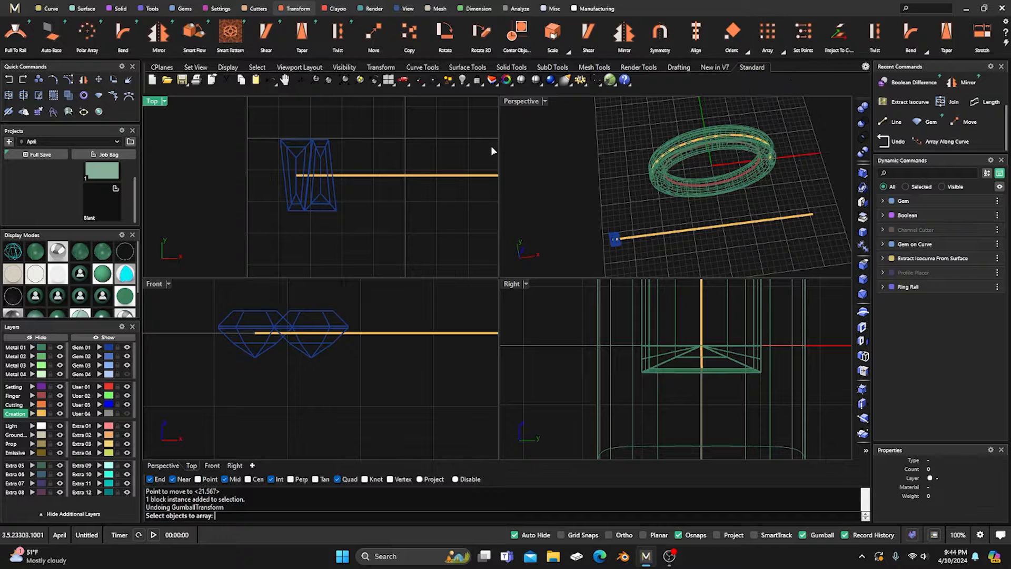
{"action": "left_click_drag", "start_coordinate": [342, 135], "coordinate": [263, 157]}
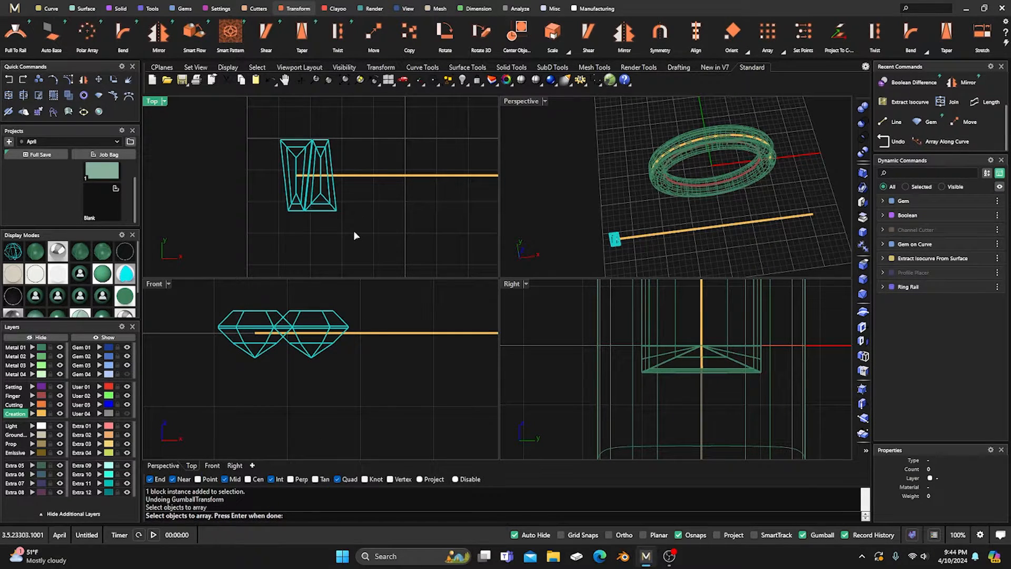
{"action": "key", "text": "Return"}
{"action": "scroll", "coordinate": [312, 248], "scroll_direction": "down", "scroll_amount": 2}
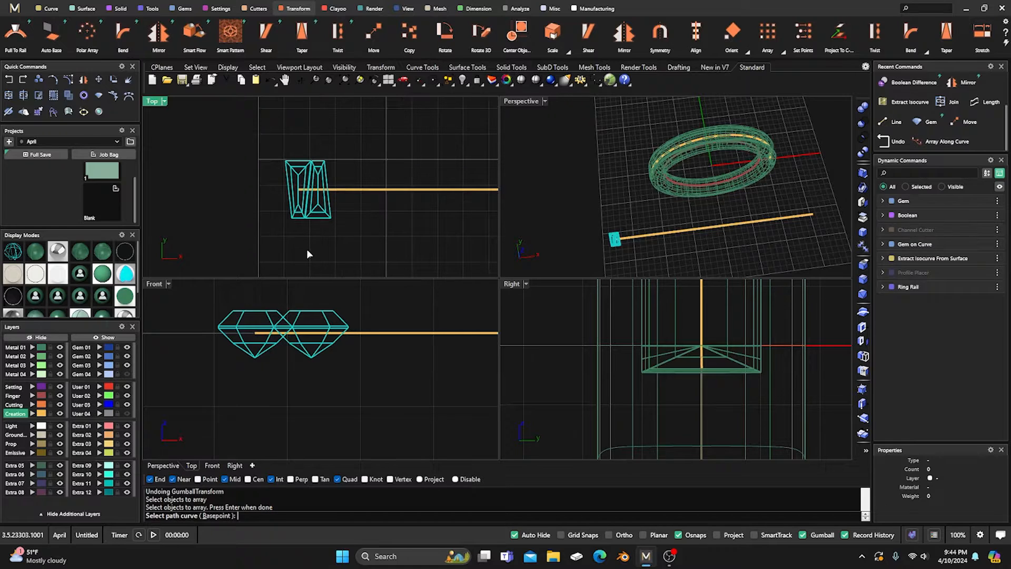
{"action": "left_click", "coordinate": [341, 191]}
Step: Set the number of arrayed gem pairs to 24 and check their spacing along the line
{"action": "scroll", "coordinate": [331, 194], "scroll_direction": "up", "scroll_amount": 4}
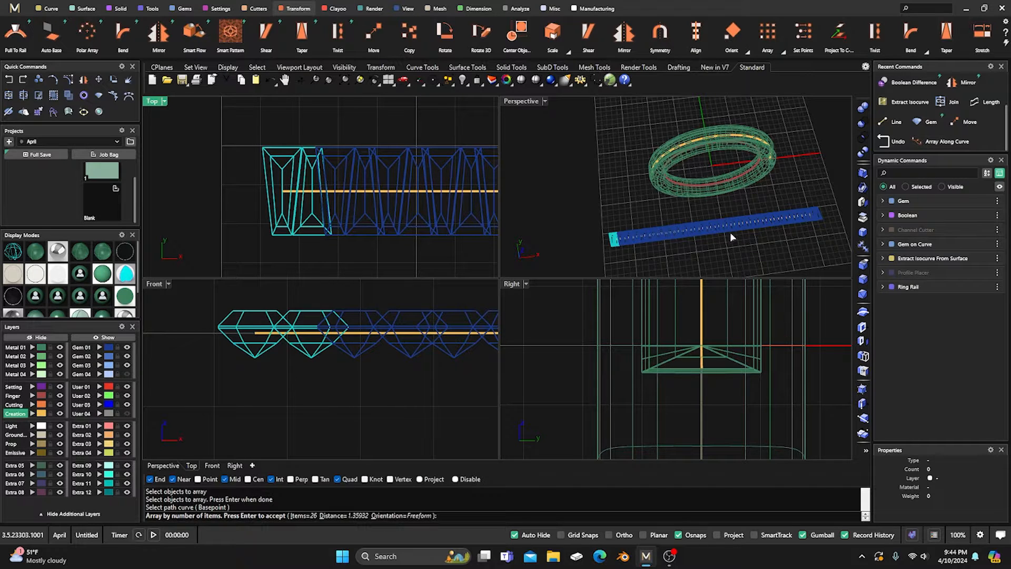
{"action": "scroll", "coordinate": [804, 223], "scroll_direction": "up", "scroll_amount": 8}
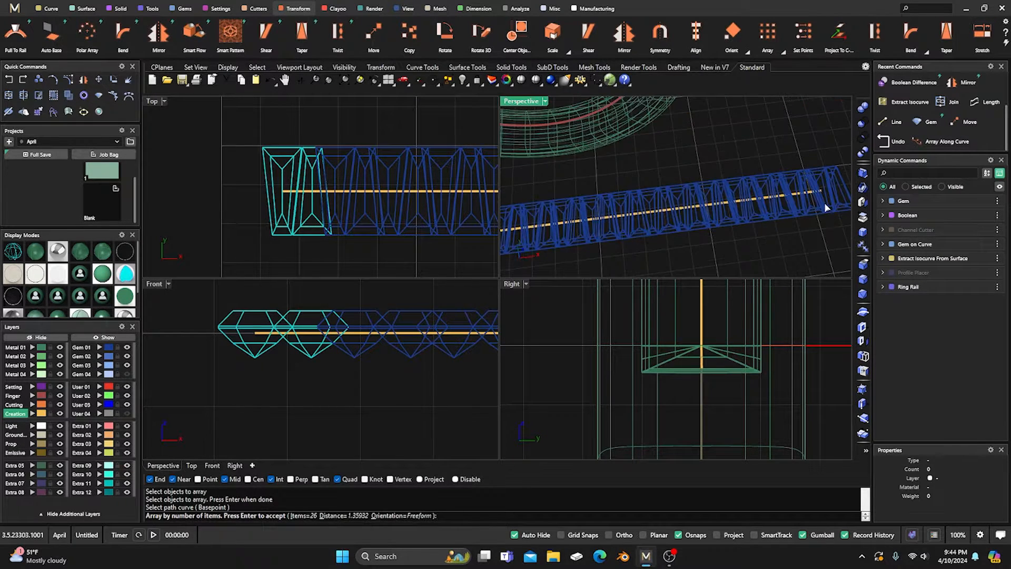
{"action": "scroll", "coordinate": [822, 203], "scroll_direction": "down", "scroll_amount": 4}
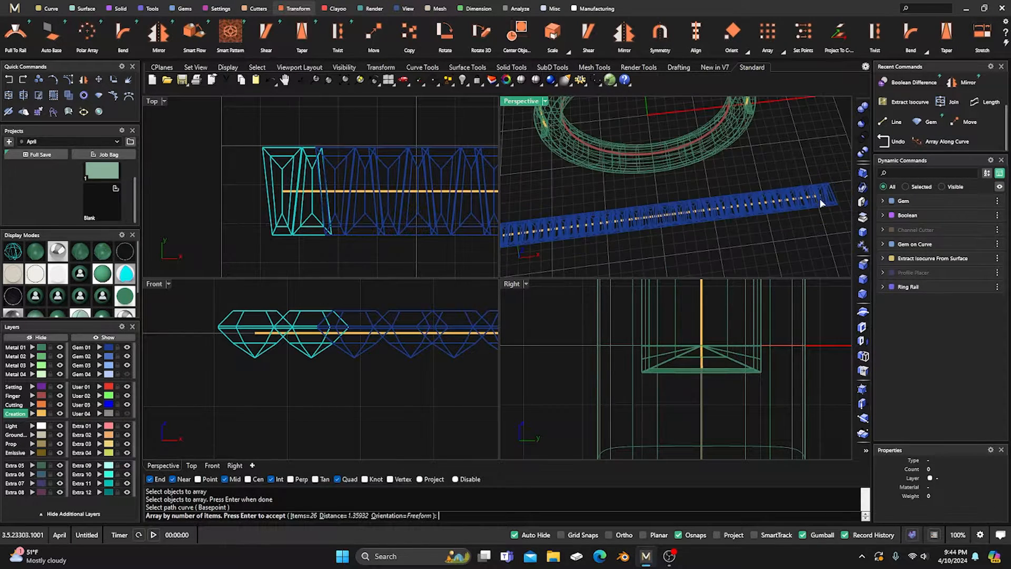
{"action": "left_click", "coordinate": [309, 515]}
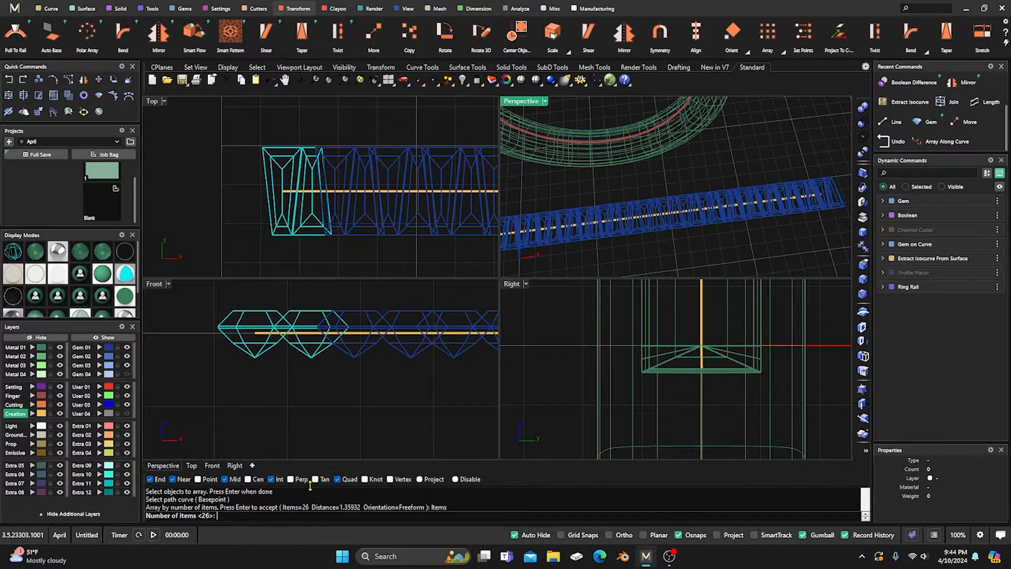
{"action": "type", "text": "24"}
{"action": "key", "text": "Return"}
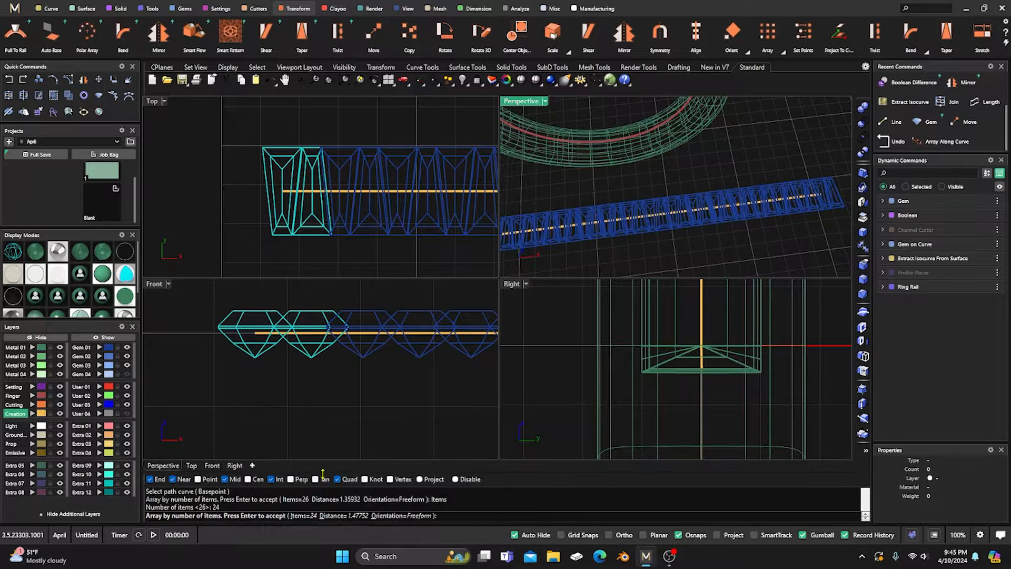
{"action": "scroll", "coordinate": [797, 211], "scroll_direction": "up", "scroll_amount": 2}
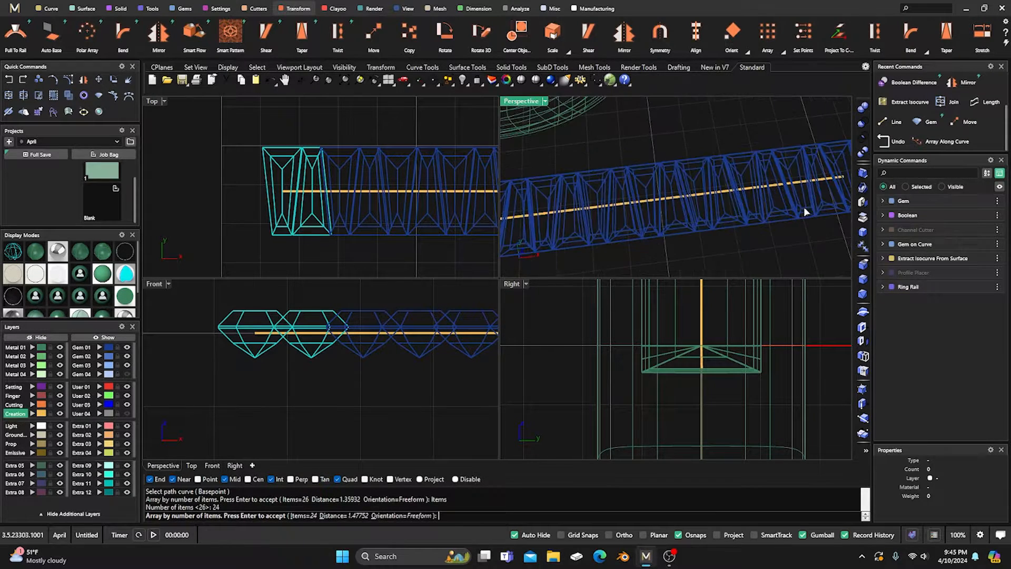
Step: Reduce the array to 23 items and check the gem pairs at the end of the line
{"action": "left_click", "coordinate": [304, 516]}
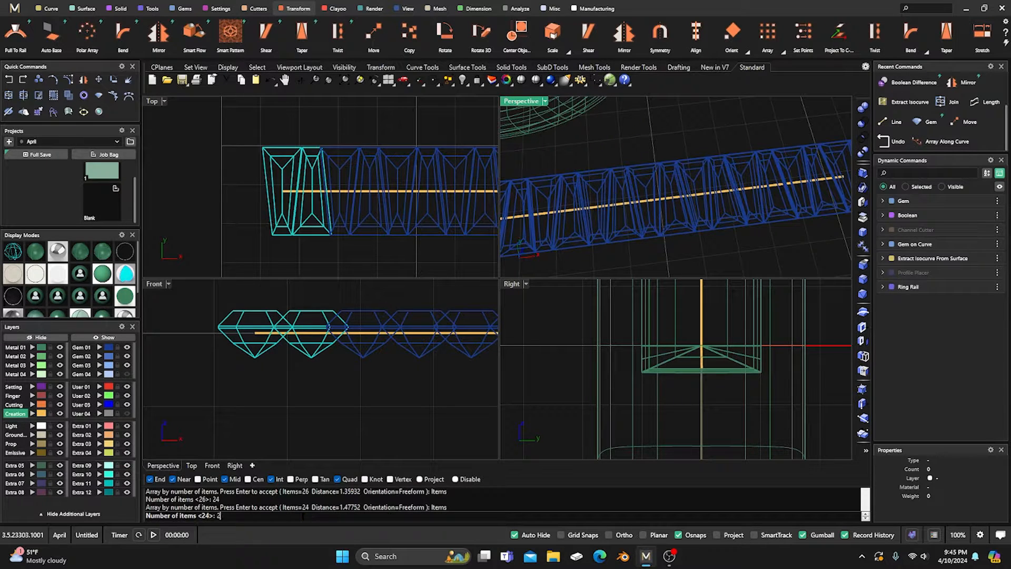
{"action": "type", "text": "23"}
{"action": "key", "text": "Return"}
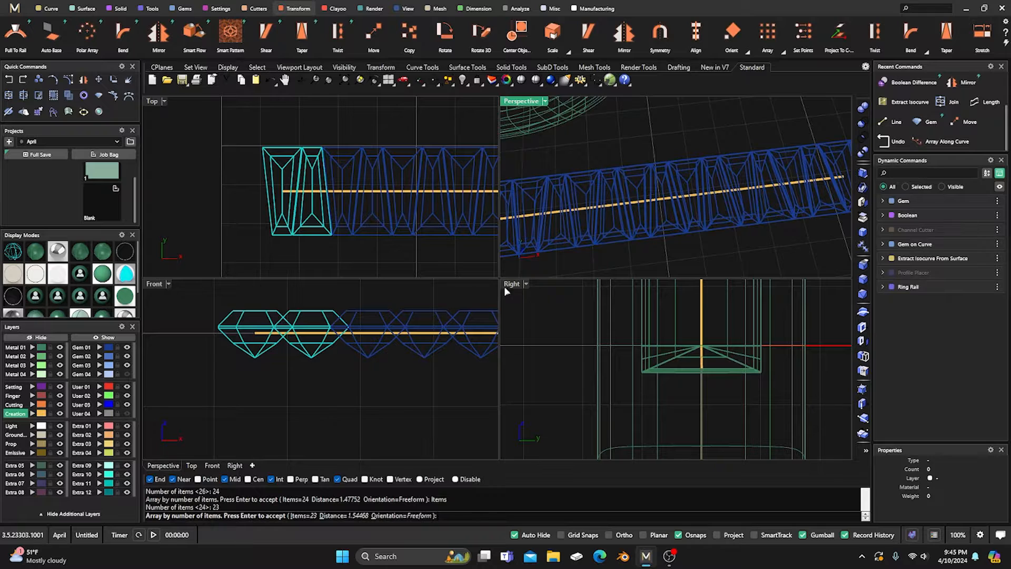
{"action": "scroll", "coordinate": [599, 195], "scroll_direction": "down", "scroll_amount": 3}
{"action": "scroll", "coordinate": [657, 200], "scroll_direction": "up", "scroll_amount": 2}
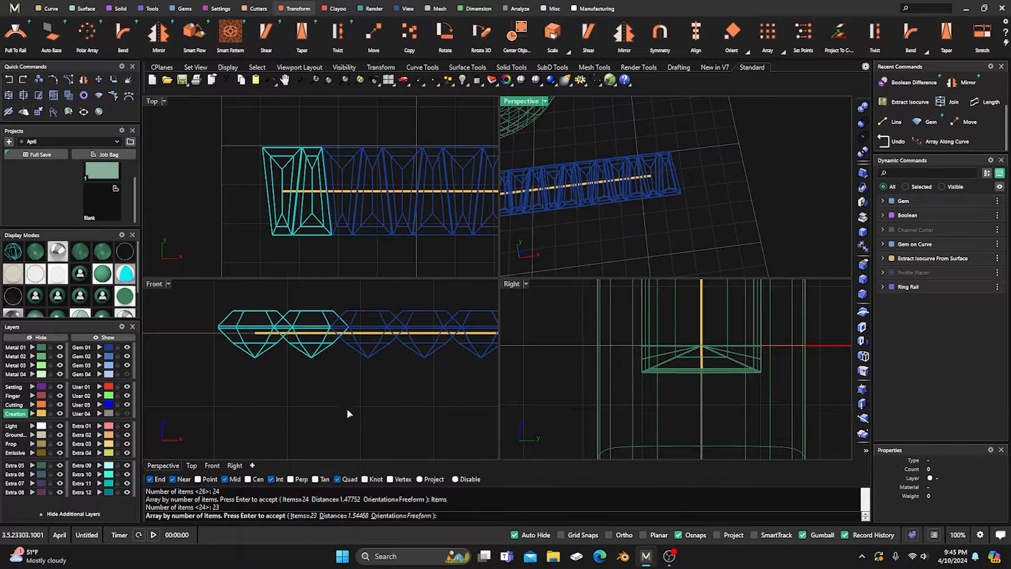
Step: Try array counts of 20 and 22 items, and compare the gaps between the gem pairs
{"action": "left_click", "coordinate": [298, 515]}
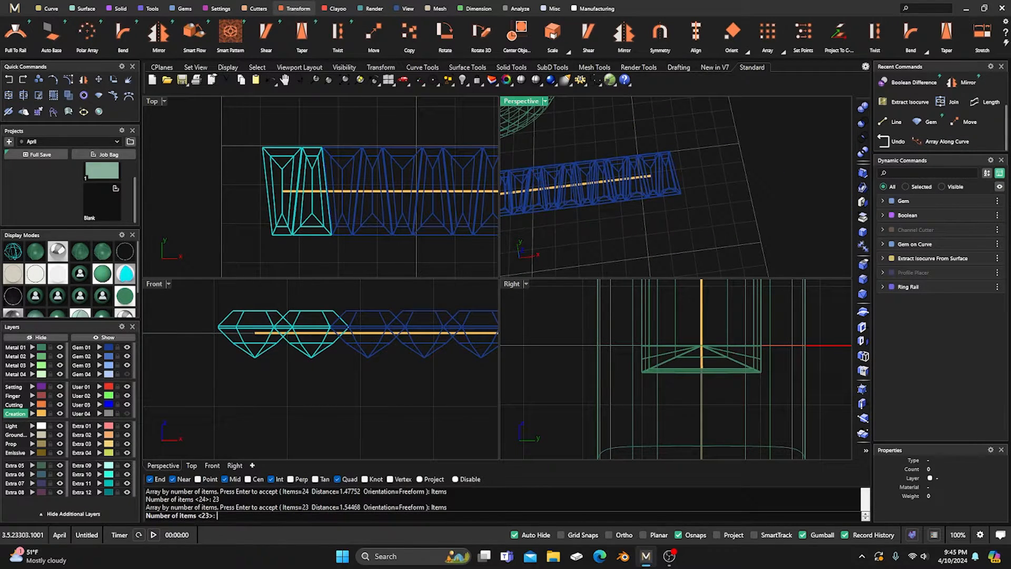
{"action": "key", "text": "Return"}
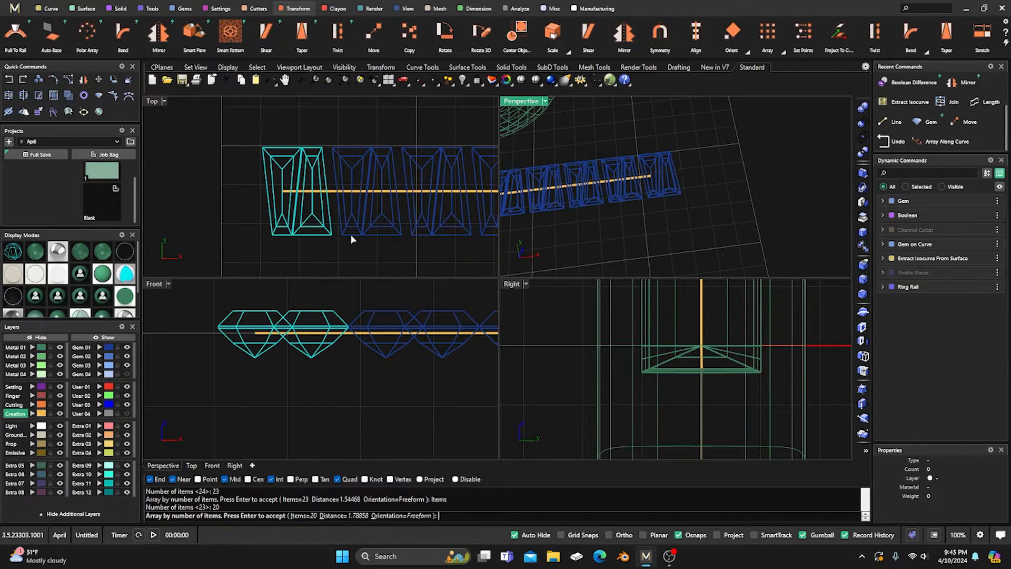
{"action": "left_click", "coordinate": [308, 515]}
{"action": "type", "text": "2"}
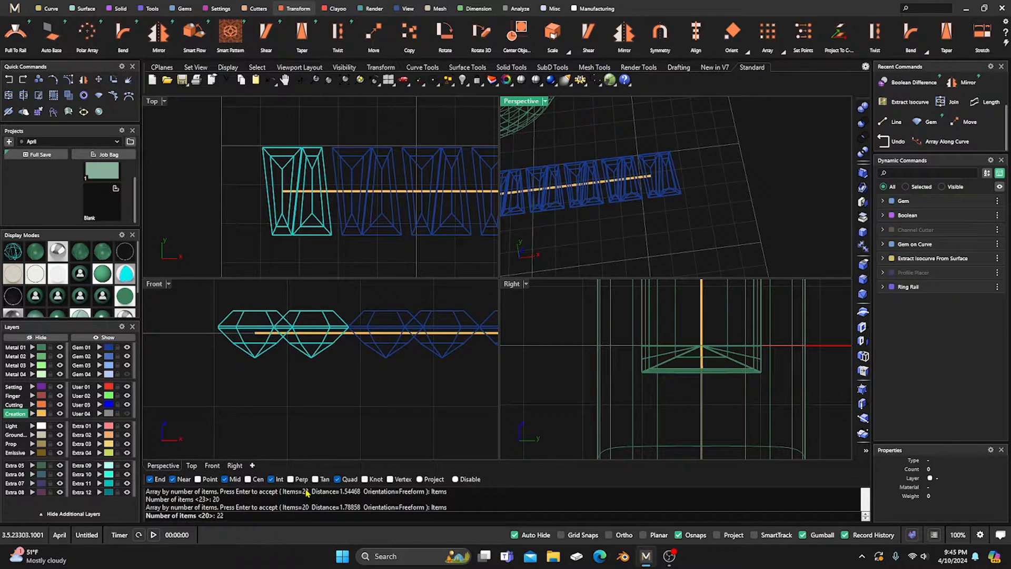
{"action": "type", "text": "2"}
{"action": "key", "text": "Return"}
{"action": "scroll", "coordinate": [324, 164], "scroll_direction": "up", "scroll_amount": 5}
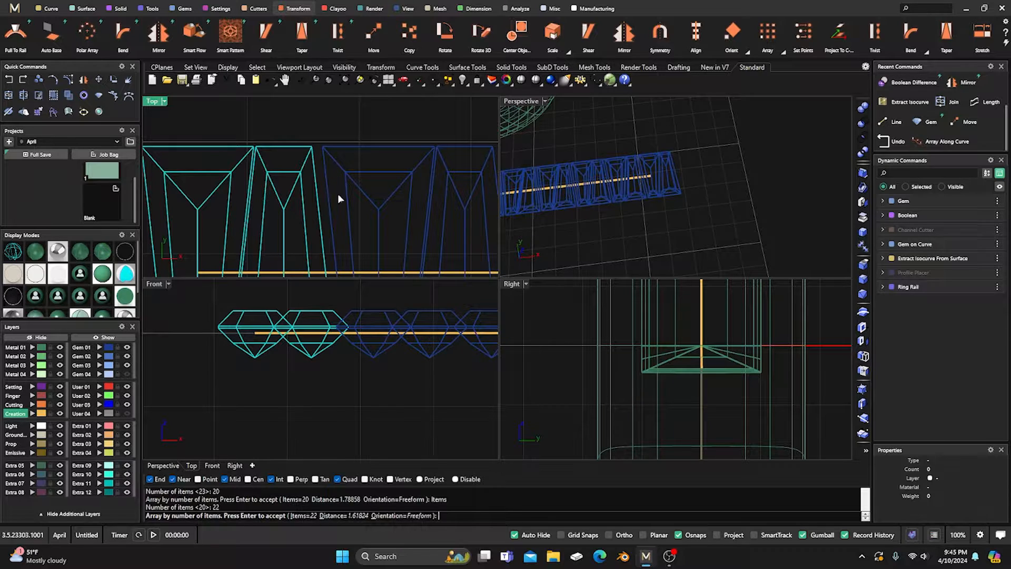
Step: Set the number of items in the gem array back to 23
{"action": "left_click", "coordinate": [297, 515]}
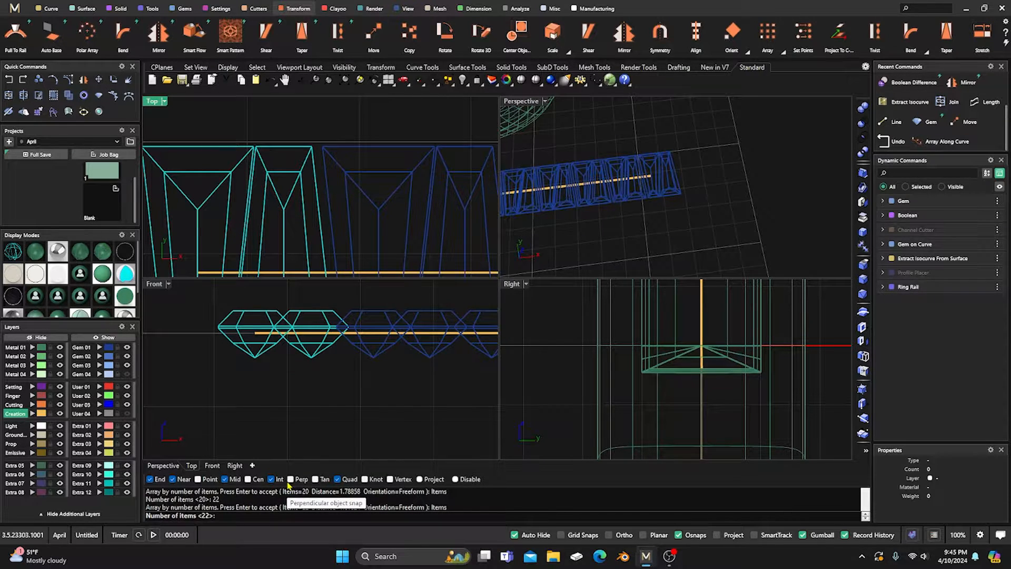
{"action": "type", "text": "23"}
{"action": "key", "text": "Return"}
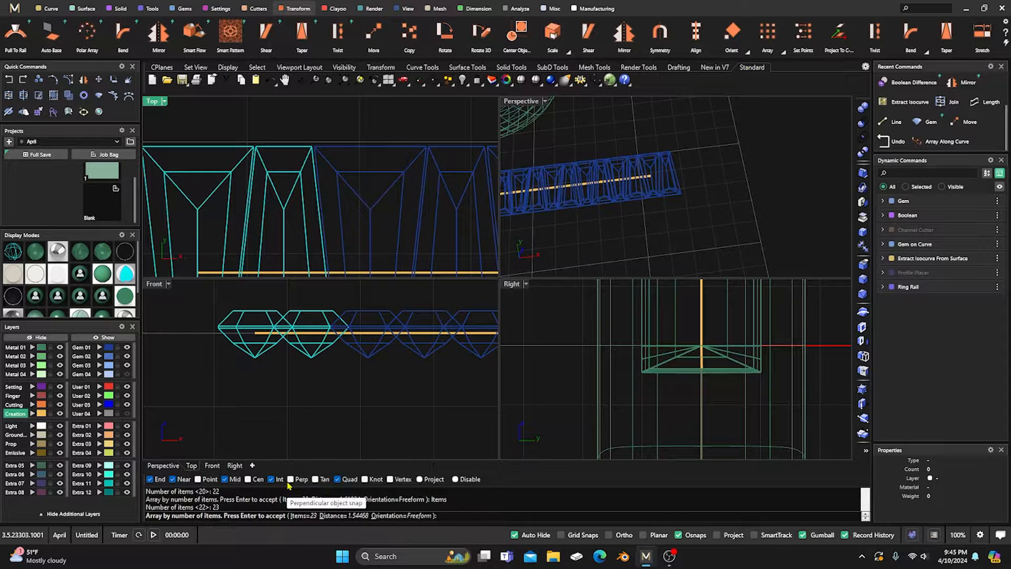
Step: Examine the gem array in a maximized perspective view, checking both ends of the line and the gaps between stones
{"action": "right_click_drag", "start_coordinate": [538, 203], "coordinate": [647, 193]}
{"action": "double_click", "coordinate": [530, 103]}
{"action": "scroll", "coordinate": [682, 203], "scroll_direction": "down", "scroll_amount": 7}
{"action": "scroll", "coordinate": [590, 219], "scroll_direction": "up", "scroll_amount": 7}
{"action": "scroll", "coordinate": [590, 220], "scroll_direction": "up", "scroll_amount": 2}
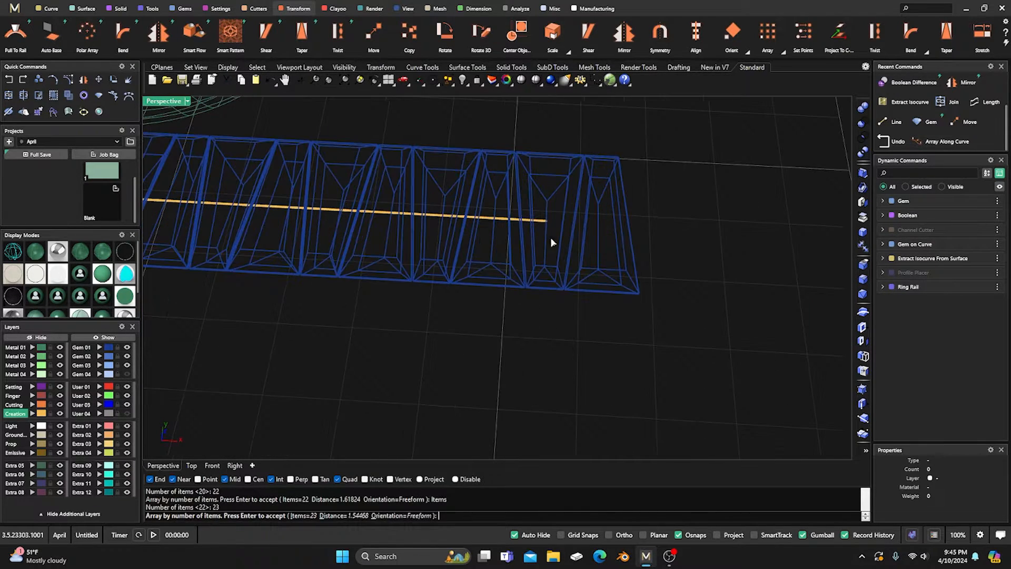
{"action": "scroll", "coordinate": [619, 220], "scroll_direction": "down", "scroll_amount": 7}
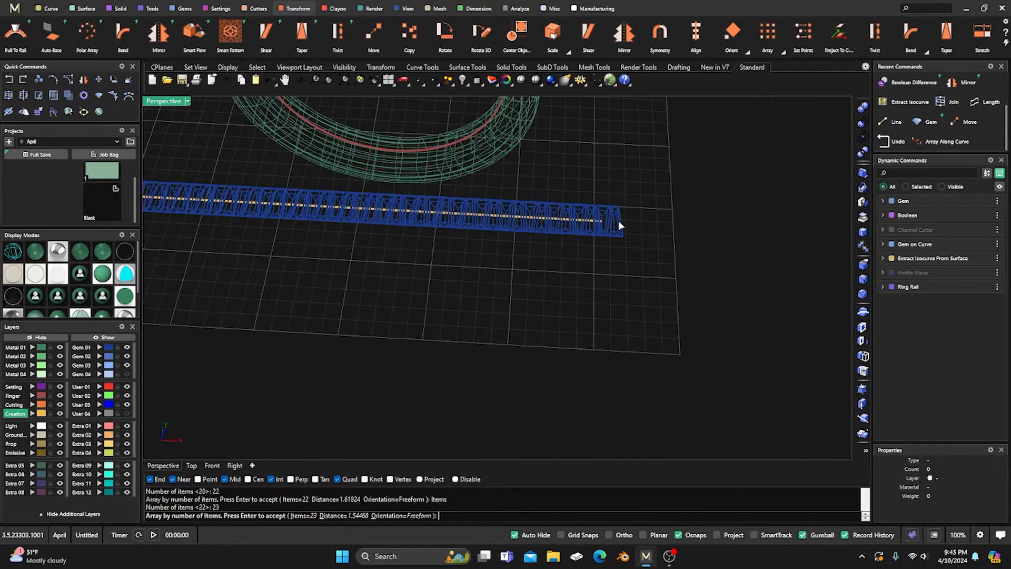
{"action": "scroll", "coordinate": [368, 208], "scroll_direction": "up", "scroll_amount": 8}
{"action": "scroll", "coordinate": [369, 208], "scroll_direction": "down", "scroll_amount": 4}
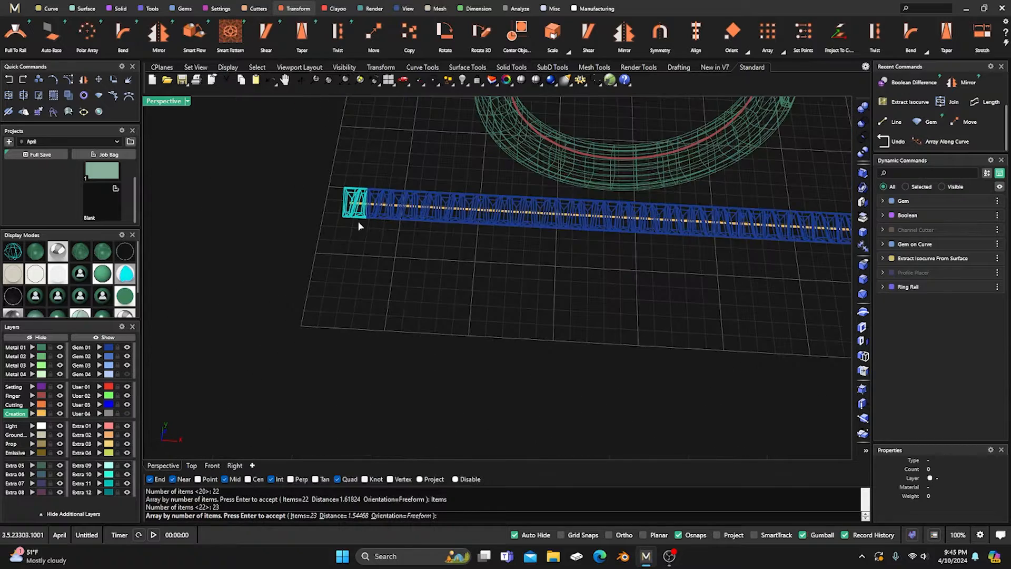
{"action": "scroll", "coordinate": [395, 272], "scroll_direction": "down", "scroll_amount": 4}
{"action": "scroll", "coordinate": [404, 287], "scroll_direction": "up", "scroll_amount": 8}
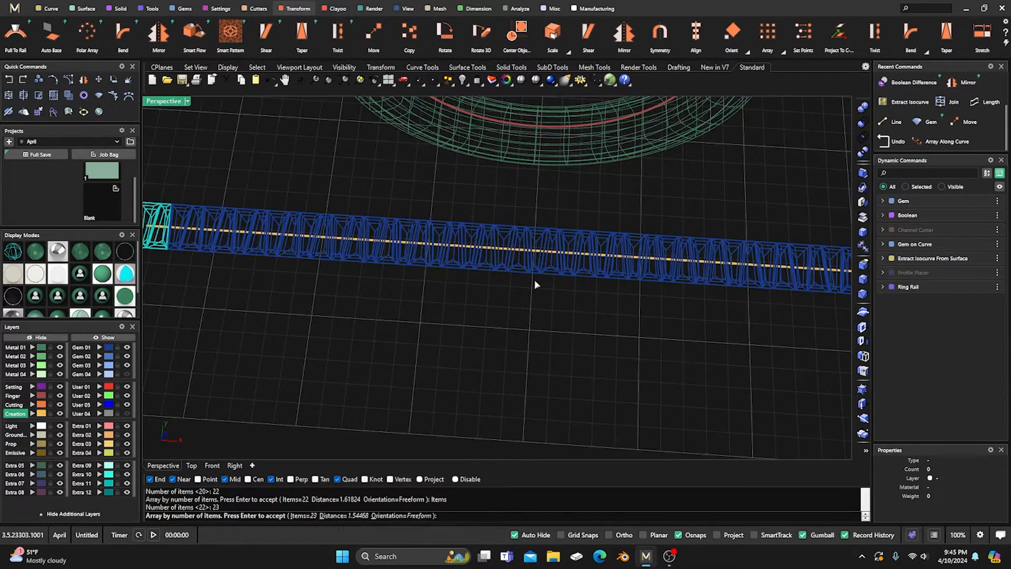
{"action": "scroll", "coordinate": [503, 290], "scroll_direction": "up", "scroll_amount": 6}
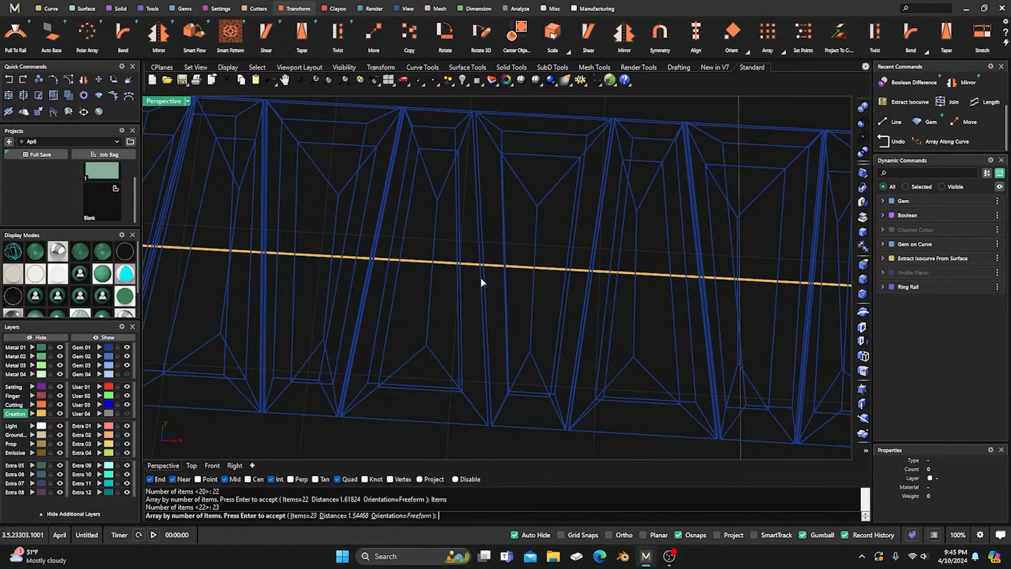
{"action": "scroll", "coordinate": [480, 277], "scroll_direction": "down", "scroll_amount": 5}
{"action": "scroll", "coordinate": [248, 267], "scroll_direction": "up", "scroll_amount": 10}
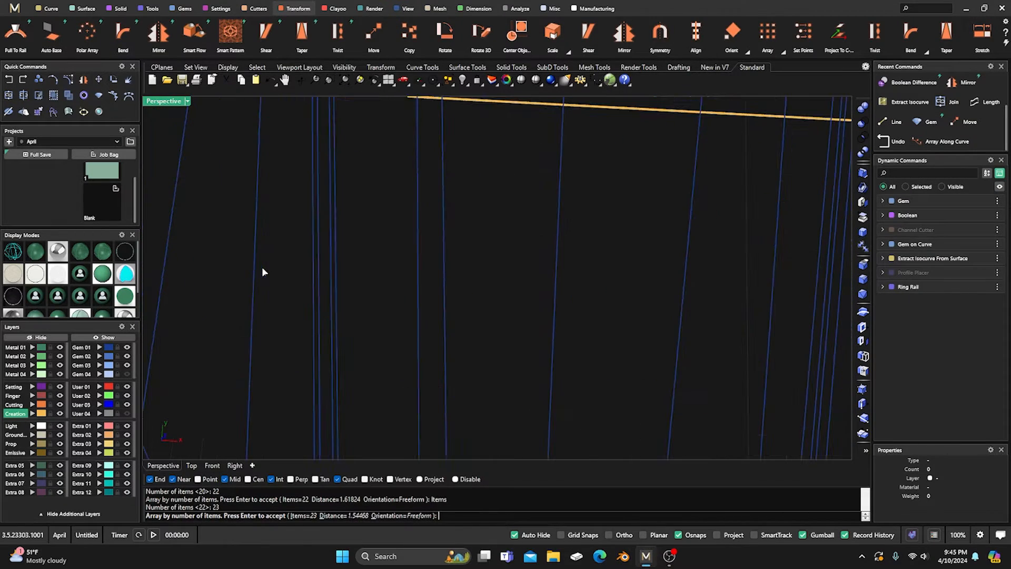
Step: Examine the gaps between neighbouring gem pairs up close in the perspective and top views
{"action": "scroll", "coordinate": [465, 241], "scroll_direction": "down", "scroll_amount": 5}
{"action": "scroll", "coordinate": [321, 255], "scroll_direction": "up", "scroll_amount": 10}
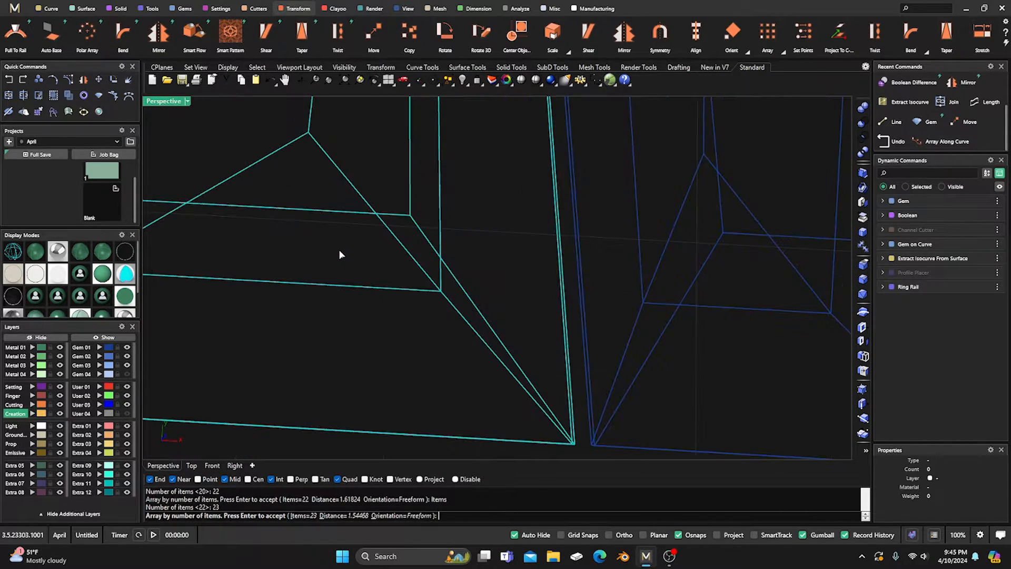
{"action": "scroll", "coordinate": [355, 254], "scroll_direction": "down", "scroll_amount": 5}
{"action": "scroll", "coordinate": [337, 254], "scroll_direction": "up", "scroll_amount": 10}
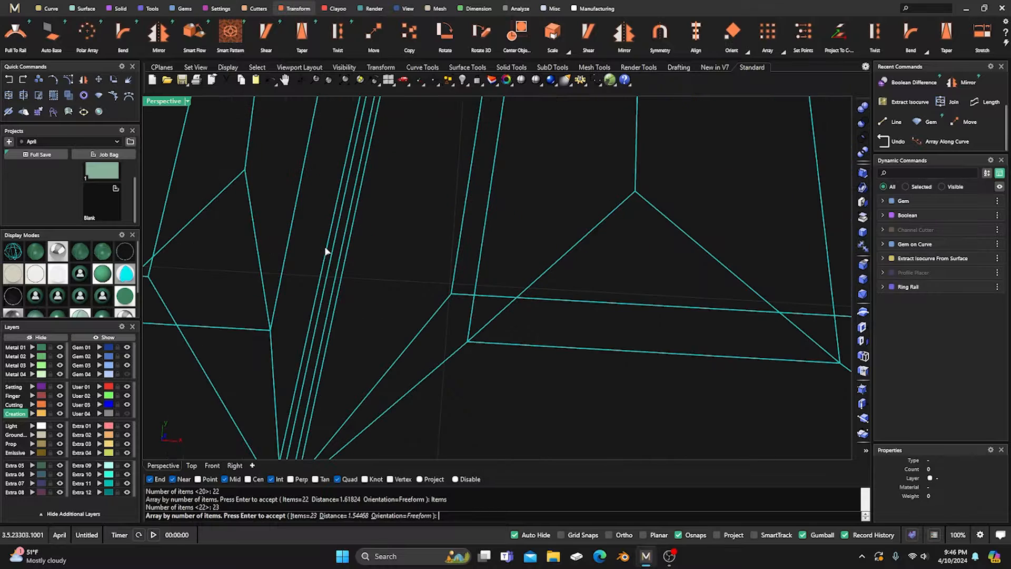
{"action": "double_click", "coordinate": [163, 104]}
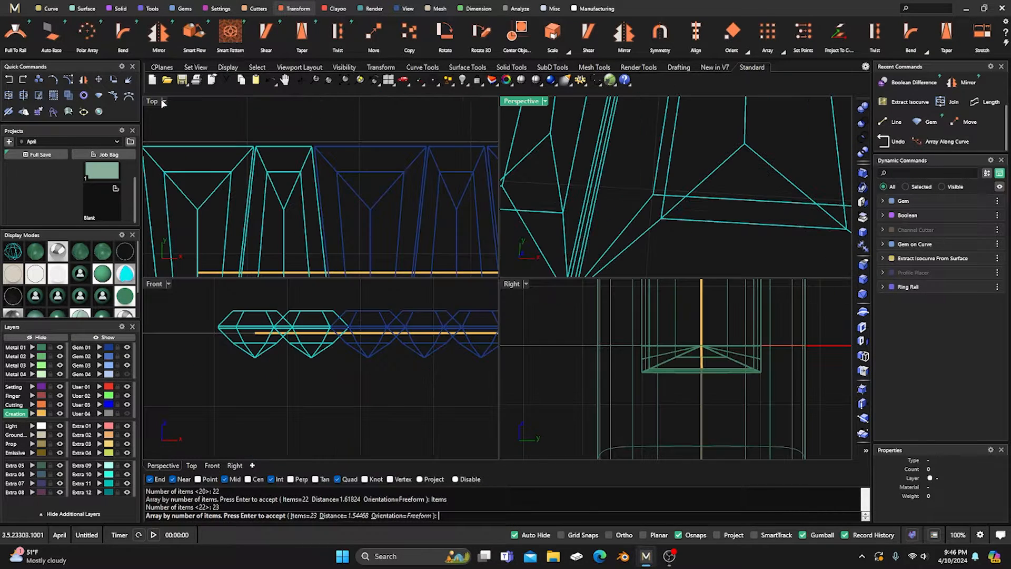
{"action": "scroll", "coordinate": [294, 146], "scroll_direction": "down", "scroll_amount": 5}
{"action": "scroll", "coordinate": [304, 214], "scroll_direction": "up", "scroll_amount": 10}
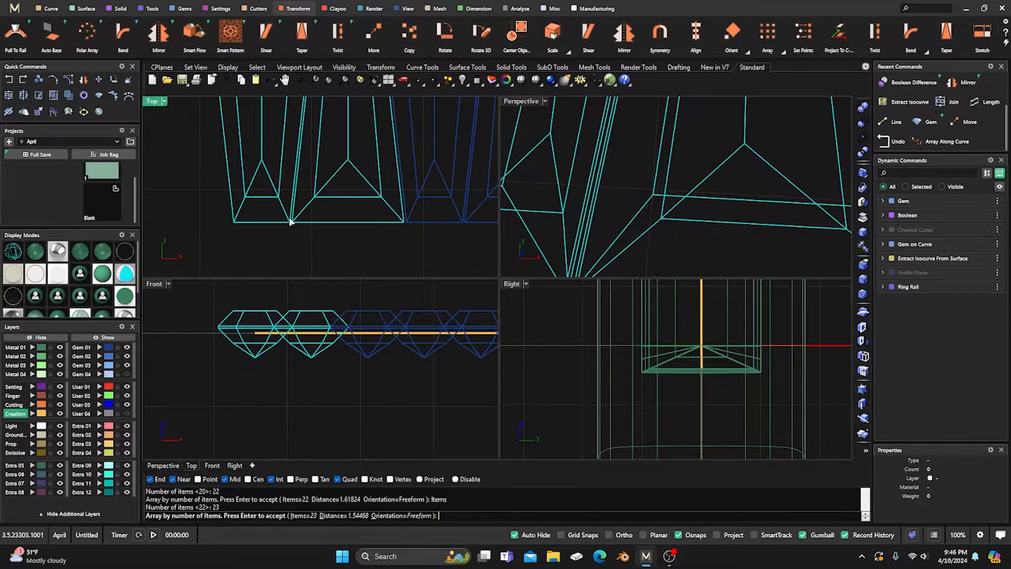
{"action": "scroll", "coordinate": [411, 226], "scroll_direction": "up", "scroll_amount": 2}
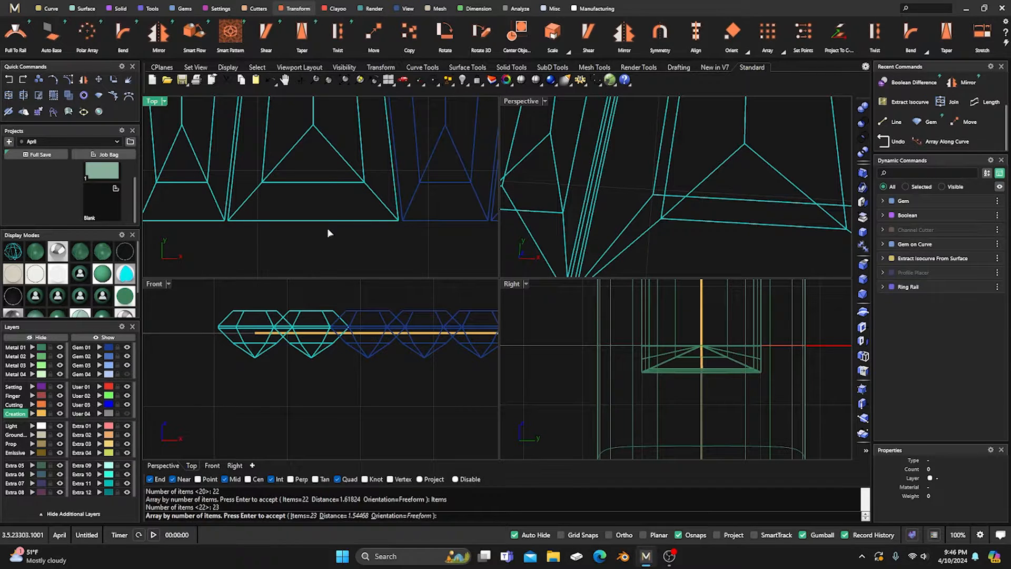
{"action": "scroll", "coordinate": [369, 226], "scroll_direction": "down", "scroll_amount": 4}
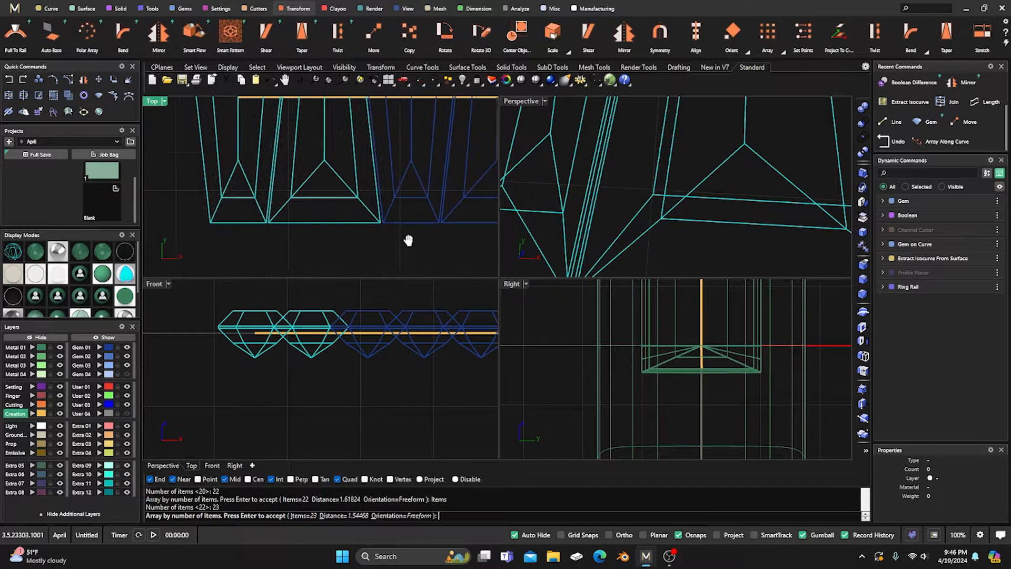
Step: Accept the gem array along the construction line with 23 items
{"action": "double_click", "coordinate": [523, 103]}
{"action": "scroll", "coordinate": [503, 120], "scroll_direction": "down", "scroll_amount": 8}
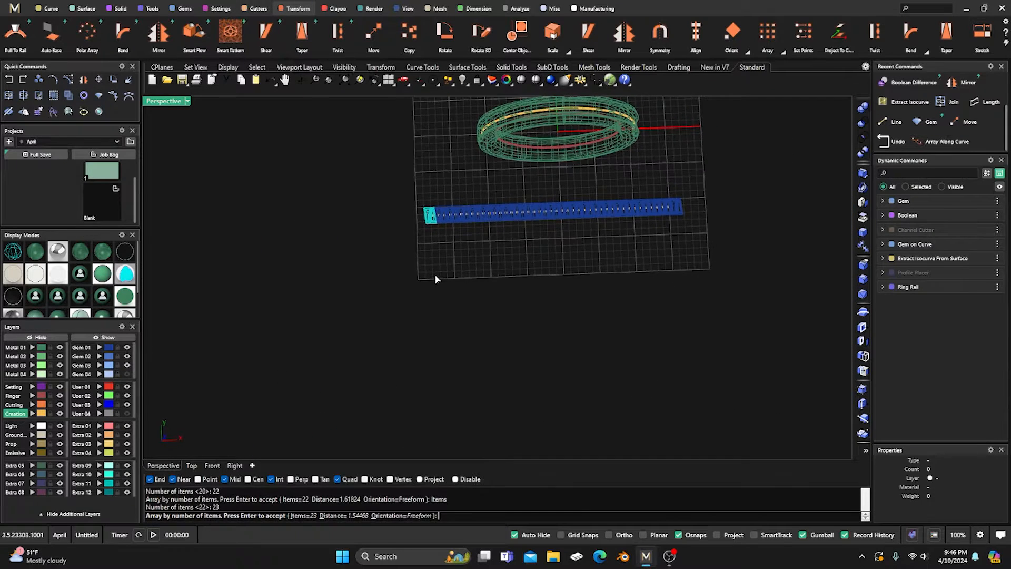
{"action": "right_click_drag", "start_coordinate": [436, 278], "coordinate": [429, 318]}
{"action": "key", "text": "Return"}
Step: Inspect the completed gem row from several angles, including its ends and its length relative to the ring
{"action": "scroll", "coordinate": [529, 289], "scroll_direction": "up", "scroll_amount": 6}
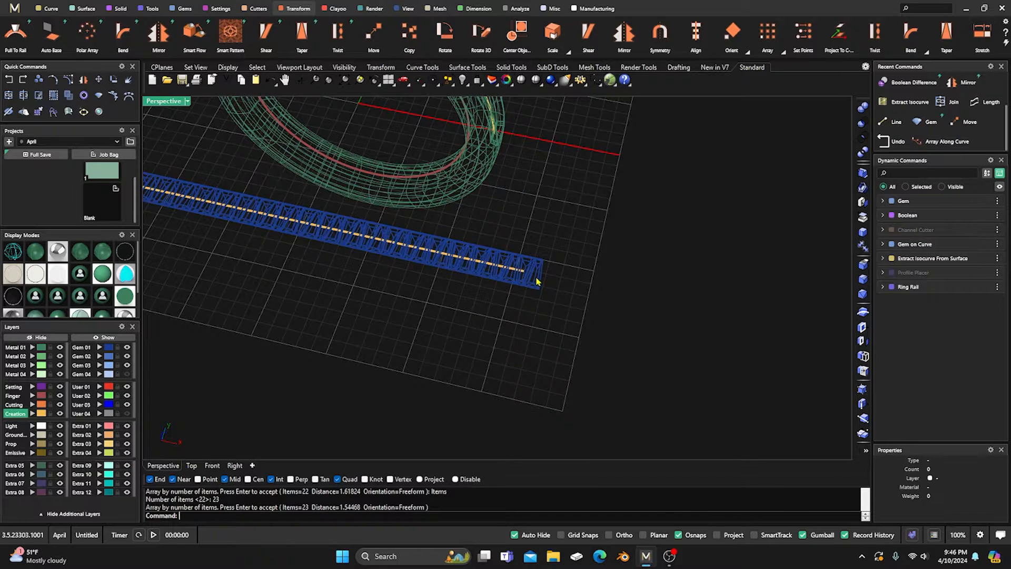
{"action": "scroll", "coordinate": [509, 301], "scroll_direction": "down", "scroll_amount": 6}
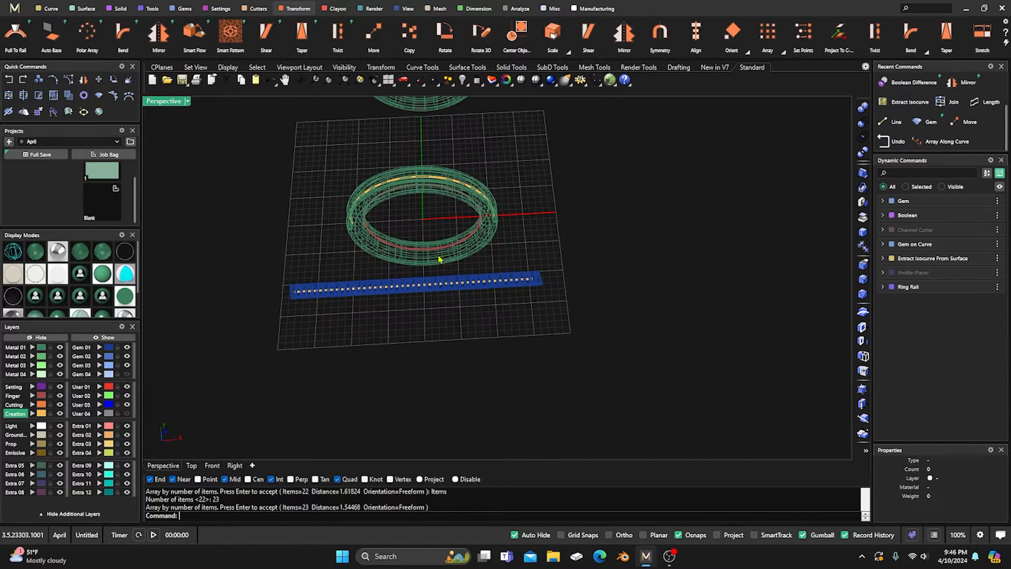
{"action": "right_click_drag", "start_coordinate": [412, 257], "coordinate": [486, 225]}
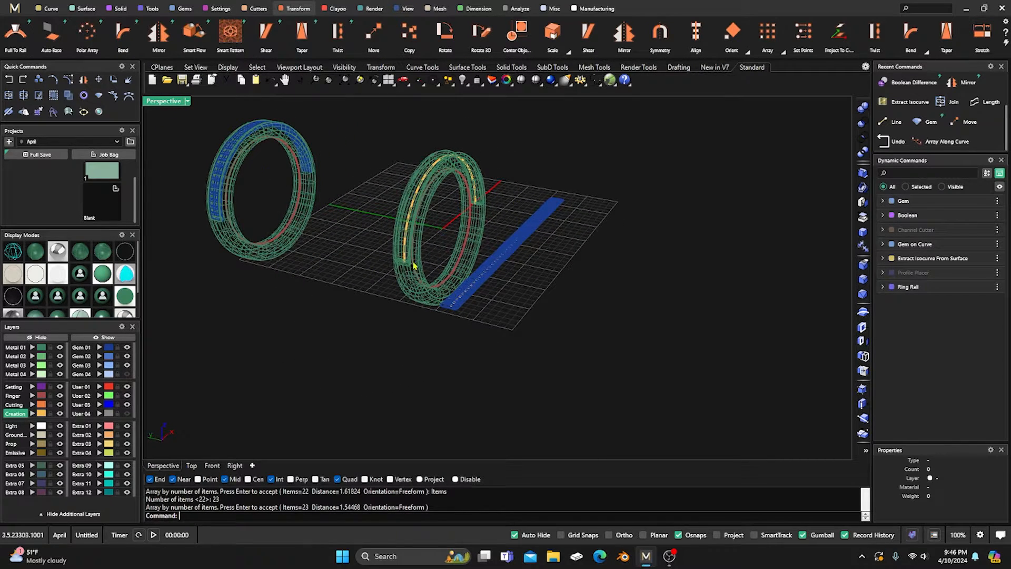
{"action": "right_click_drag", "start_coordinate": [417, 310], "coordinate": [390, 303]}
{"action": "scroll", "coordinate": [416, 287], "scroll_direction": "up", "scroll_amount": 2}
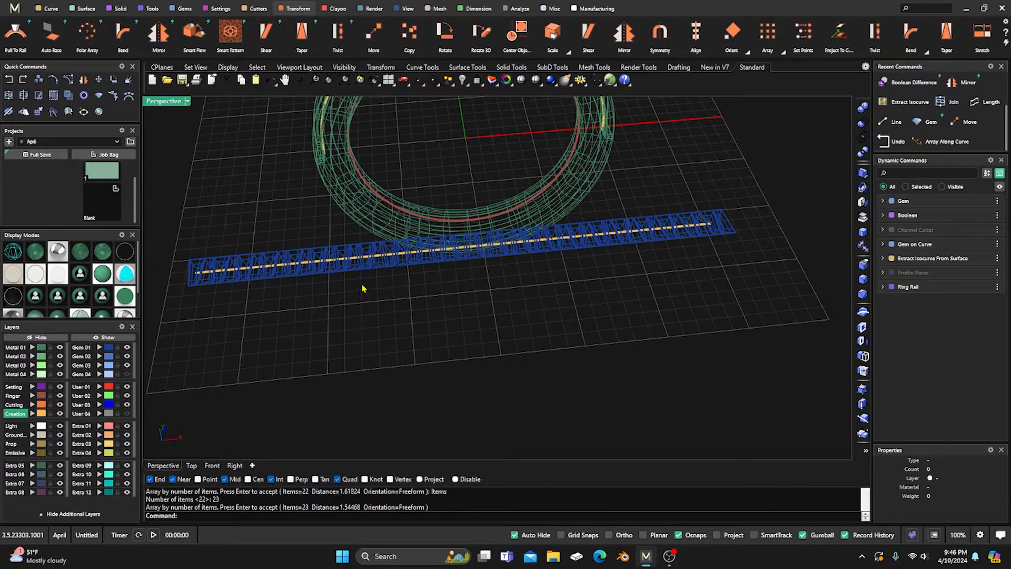
{"action": "right_click_drag", "start_coordinate": [544, 305], "coordinate": [523, 323]}
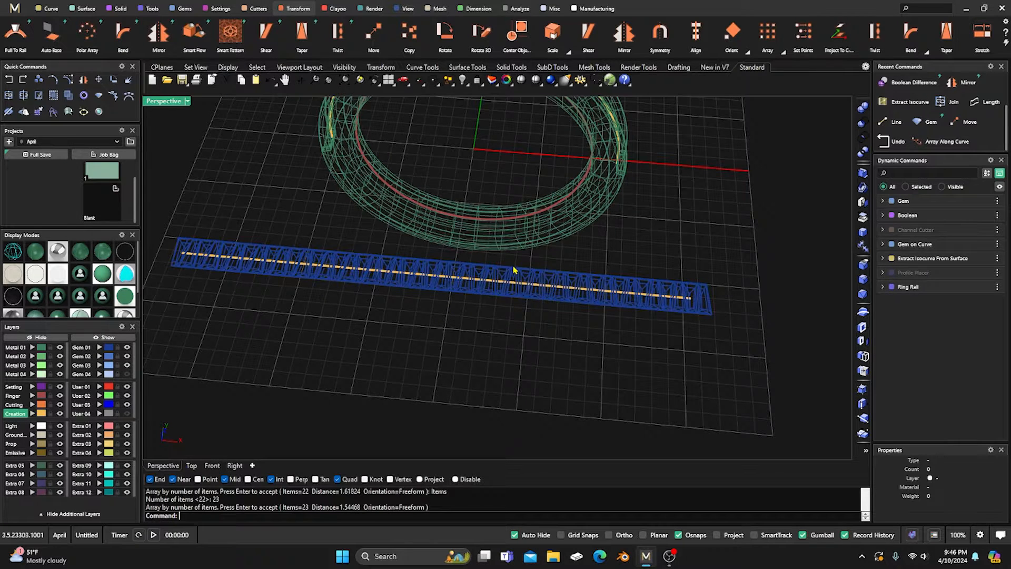
{"action": "scroll", "coordinate": [513, 269], "scroll_direction": "down", "scroll_amount": 7}
{"action": "right_click_drag", "start_coordinate": [486, 323], "coordinate": [483, 303]}
{"action": "scroll", "coordinate": [483, 302], "scroll_direction": "up", "scroll_amount": 5}
{"action": "scroll", "coordinate": [484, 293], "scroll_direction": "up", "scroll_amount": 3}
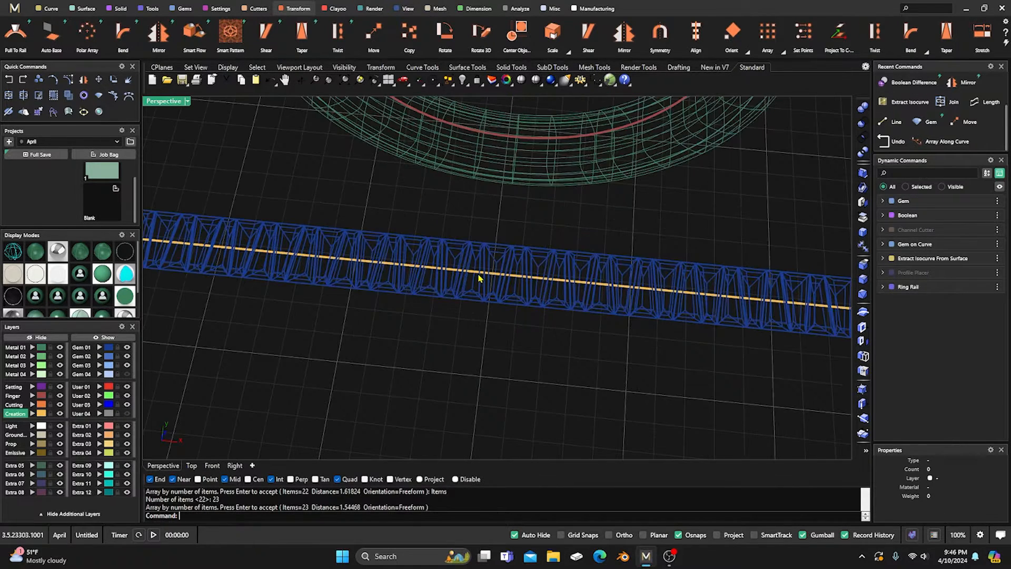
Step: Center the straight construction line at the world origin on the X, Y and Z axes, using the bounding box method
{"action": "left_click", "coordinate": [478, 275]}
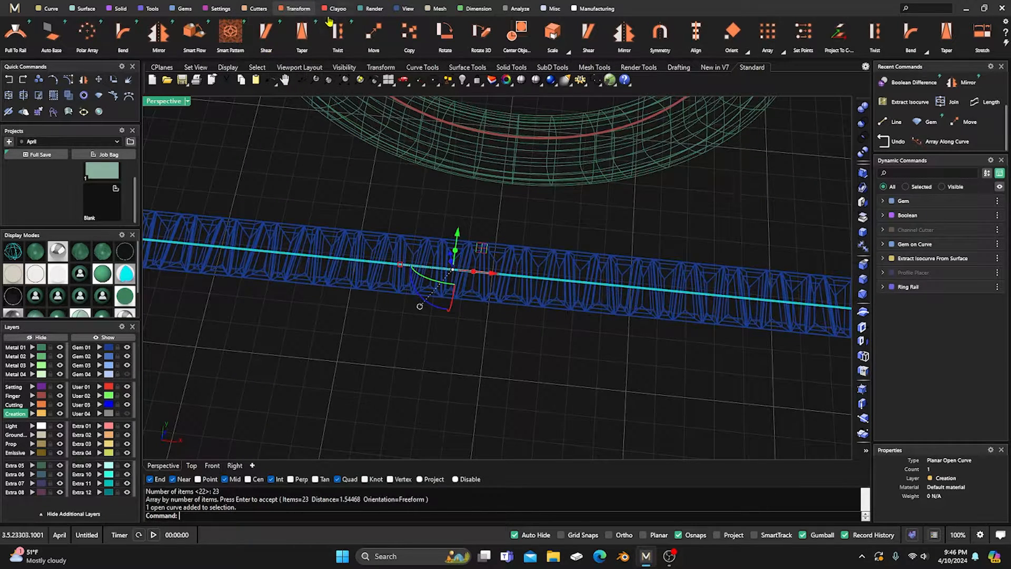
{"action": "left_click", "coordinate": [516, 33]}
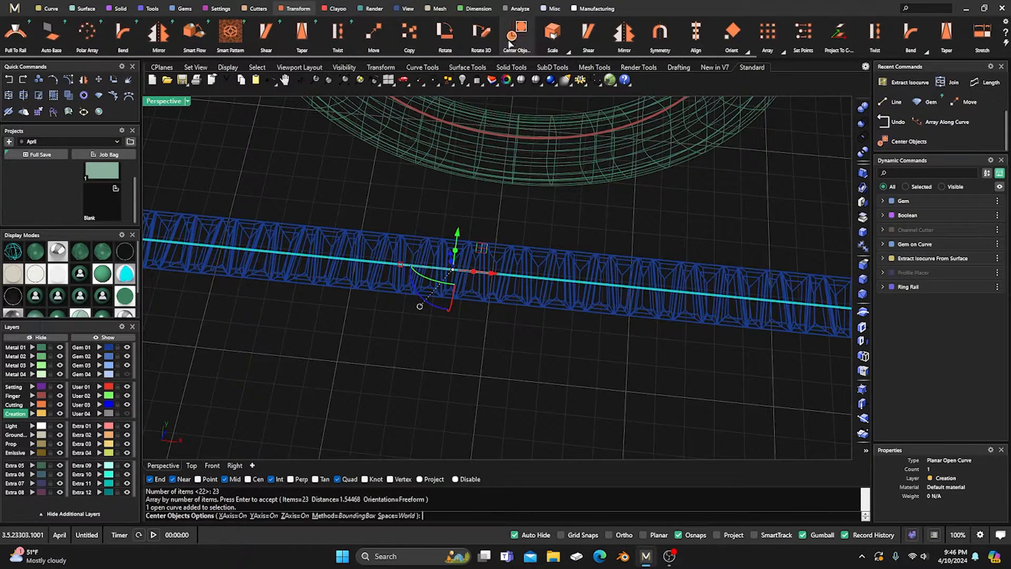
{"action": "key", "text": "Return"}
Step: Move the centered construction line along the Y axis from the ring back onto the row of gems
{"action": "scroll", "coordinate": [503, 145], "scroll_direction": "down", "scroll_amount": 3}
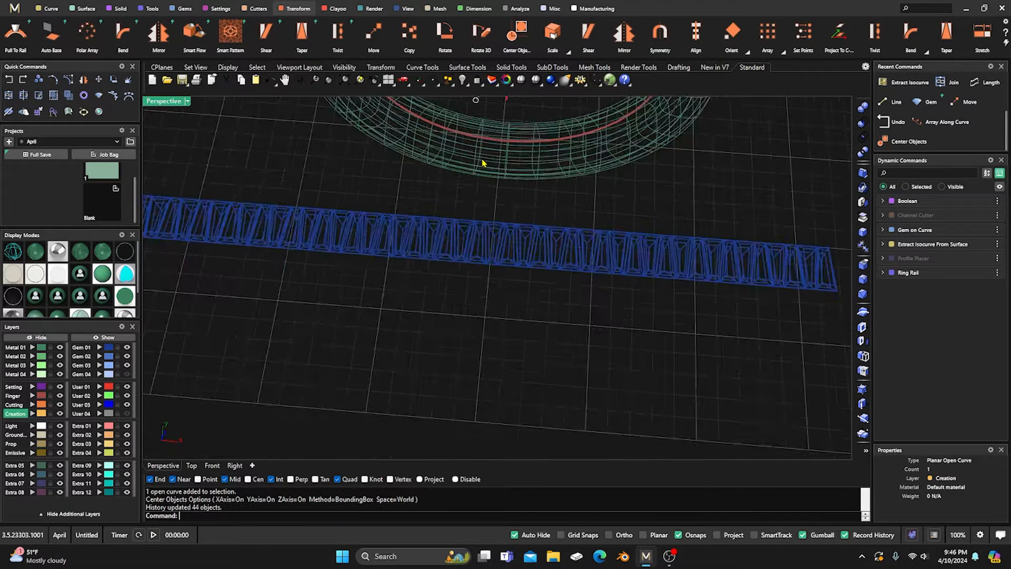
{"action": "scroll", "coordinate": [503, 145], "scroll_direction": "down", "scroll_amount": 3}
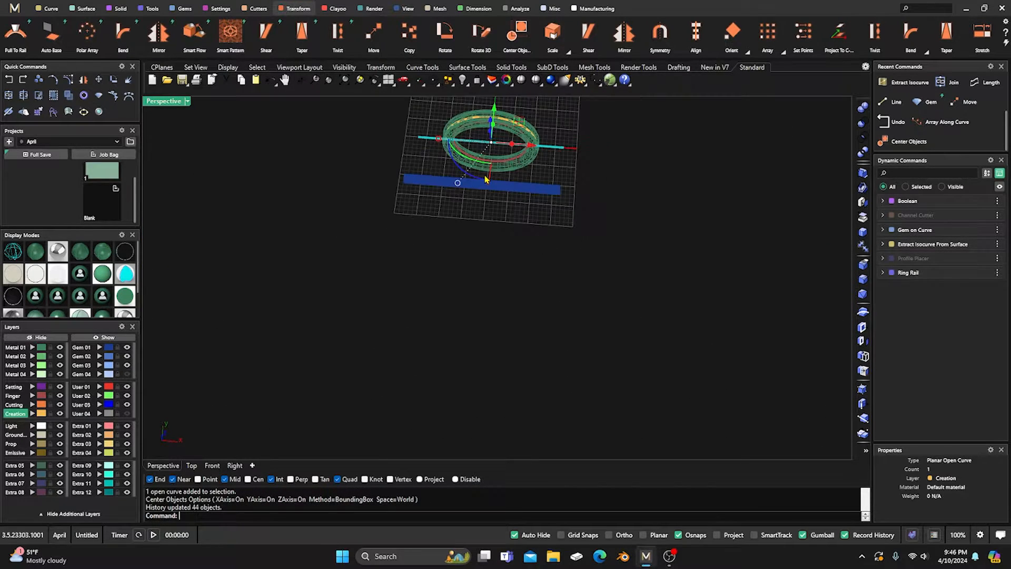
{"action": "right_click_drag", "start_coordinate": [498, 170], "coordinate": [497, 172]}
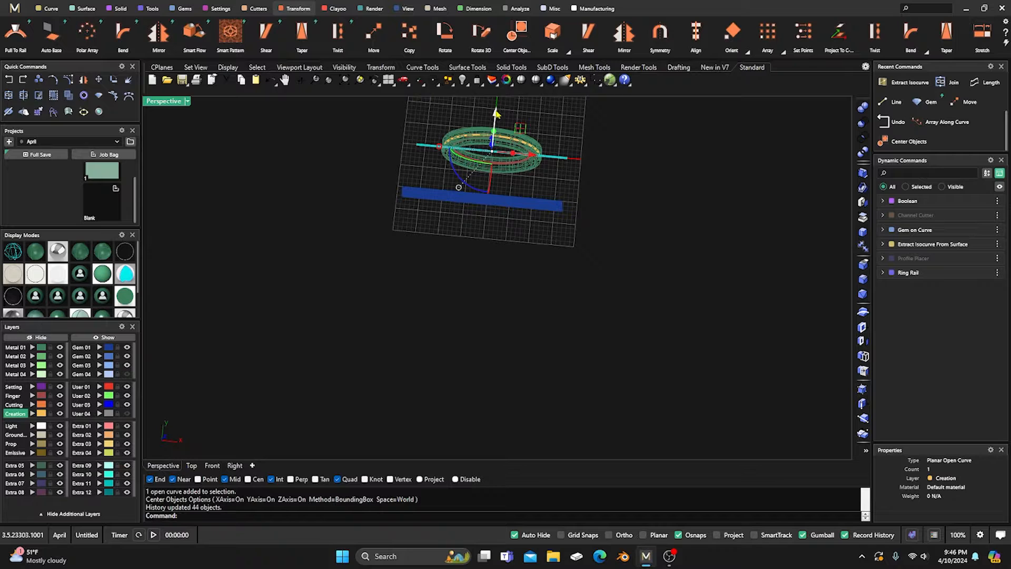
{"action": "left_click_drag", "start_coordinate": [496, 112], "coordinate": [489, 160]}
{"action": "left_click", "coordinate": [400, 166]}
{"action": "scroll", "coordinate": [431, 201], "scroll_direction": "up", "scroll_amount": 8}
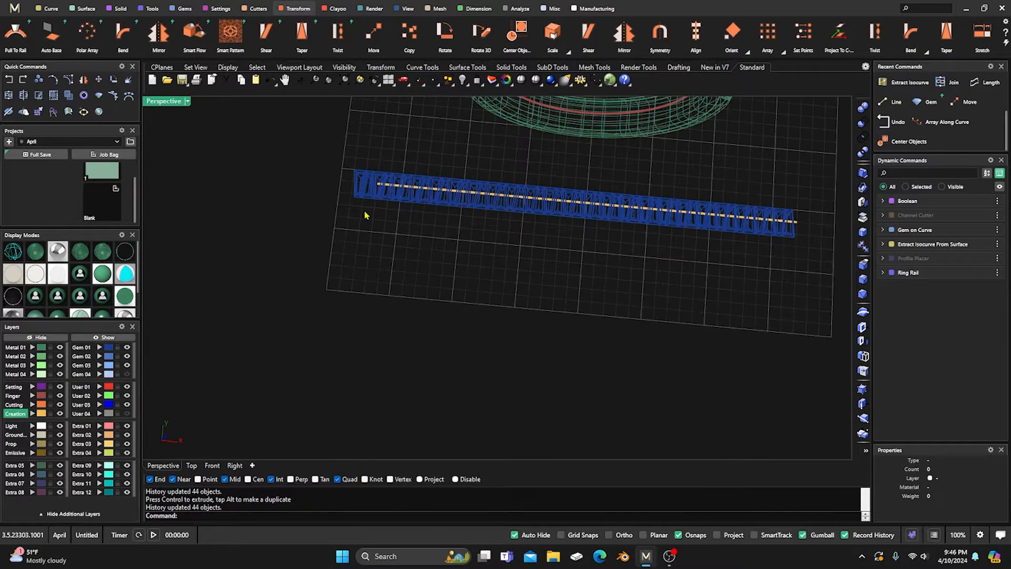
Step: Assign the finished example ring and its gems to the Metal 01 layer and hide that layer
{"action": "double_click", "coordinate": [165, 101]}
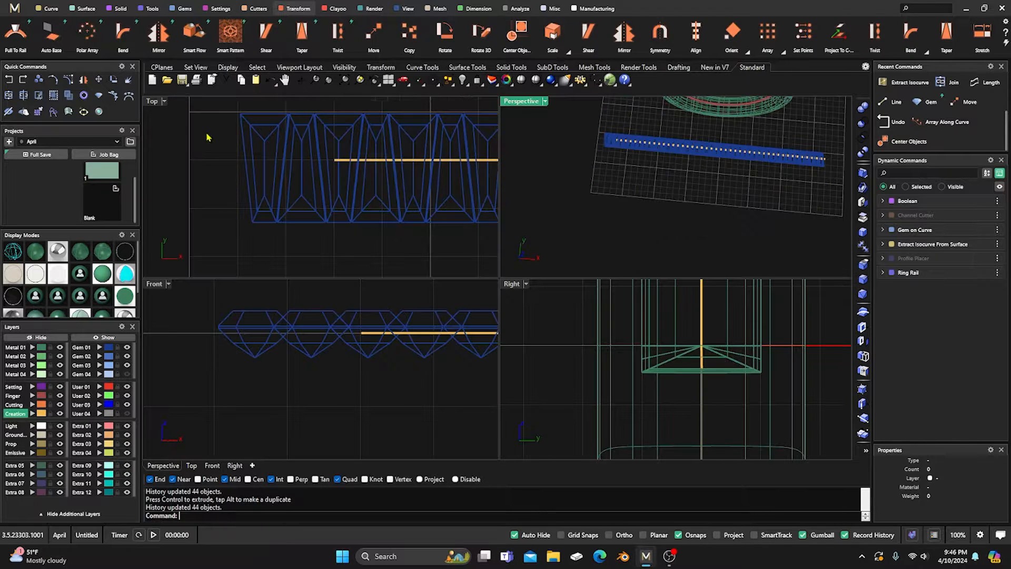
{"action": "scroll", "coordinate": [271, 197], "scroll_direction": "down", "scroll_amount": 5}
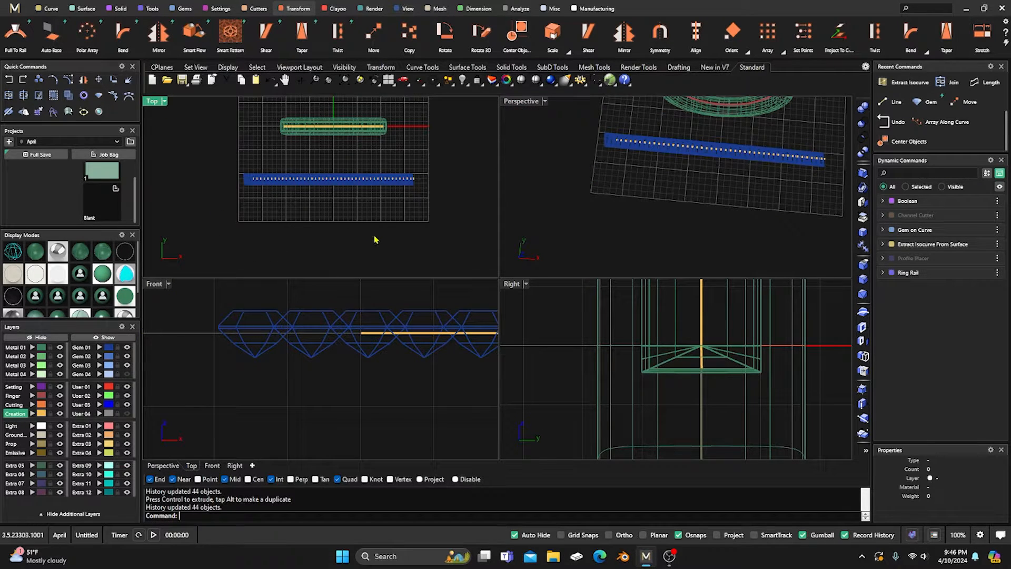
{"action": "scroll", "coordinate": [387, 227], "scroll_direction": "down", "scroll_amount": 4}
{"action": "left_click_drag", "start_coordinate": [336, 127], "coordinate": [396, 163]}
{"action": "left_click", "coordinate": [33, 348]}
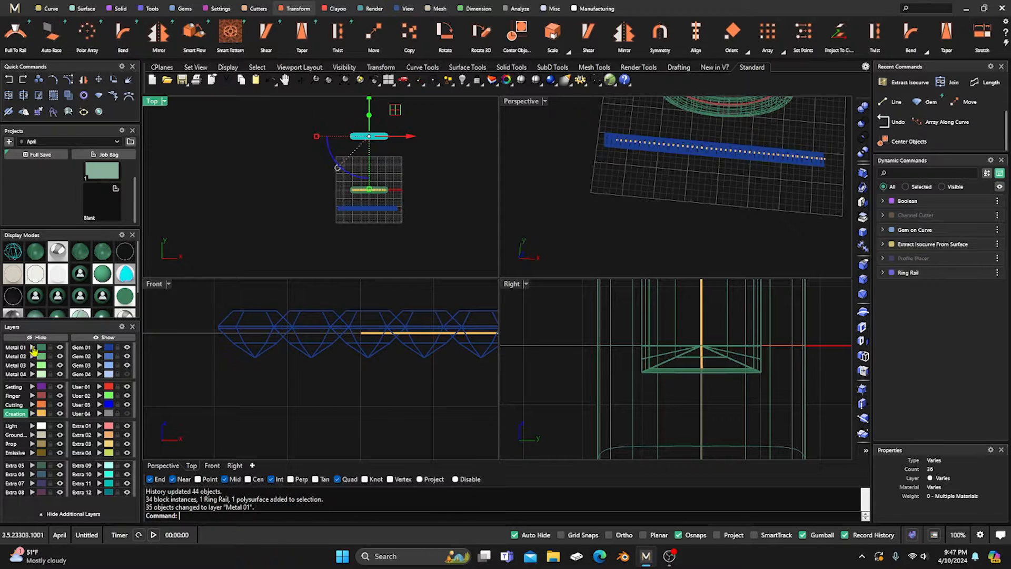
{"action": "left_click", "coordinate": [60, 348]}
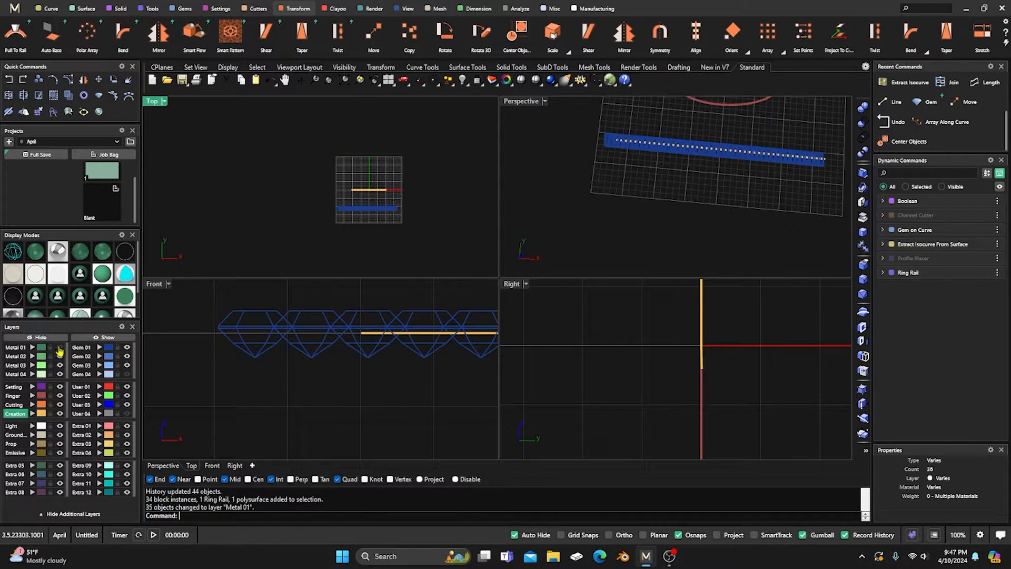
{"action": "scroll", "coordinate": [427, 233], "scroll_direction": "up", "scroll_amount": 2}
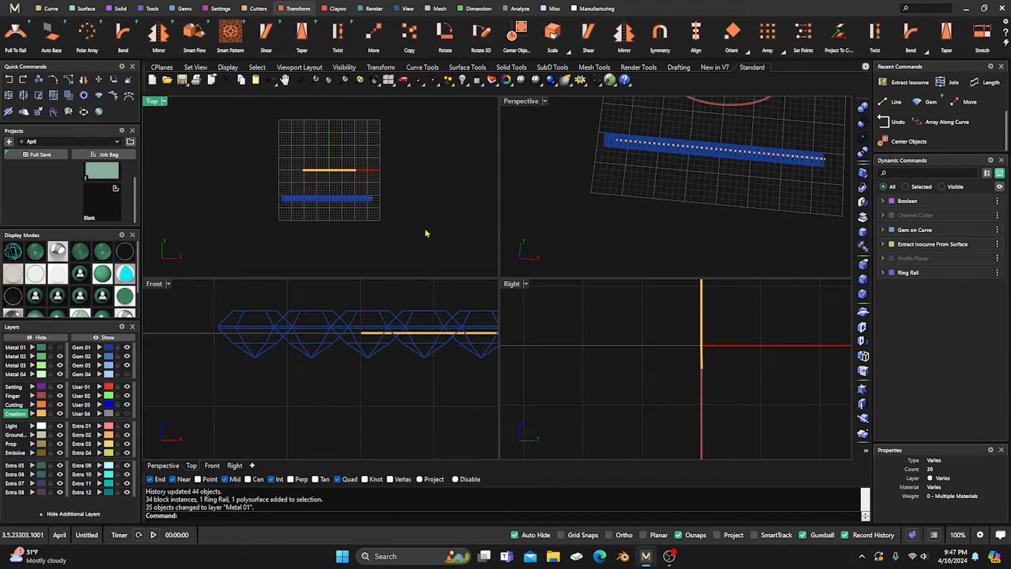
Step: Show the Metal 01 layer again, undo the example ring's layer change, and hide only that finished ring
{"action": "left_click", "coordinate": [59, 347]}
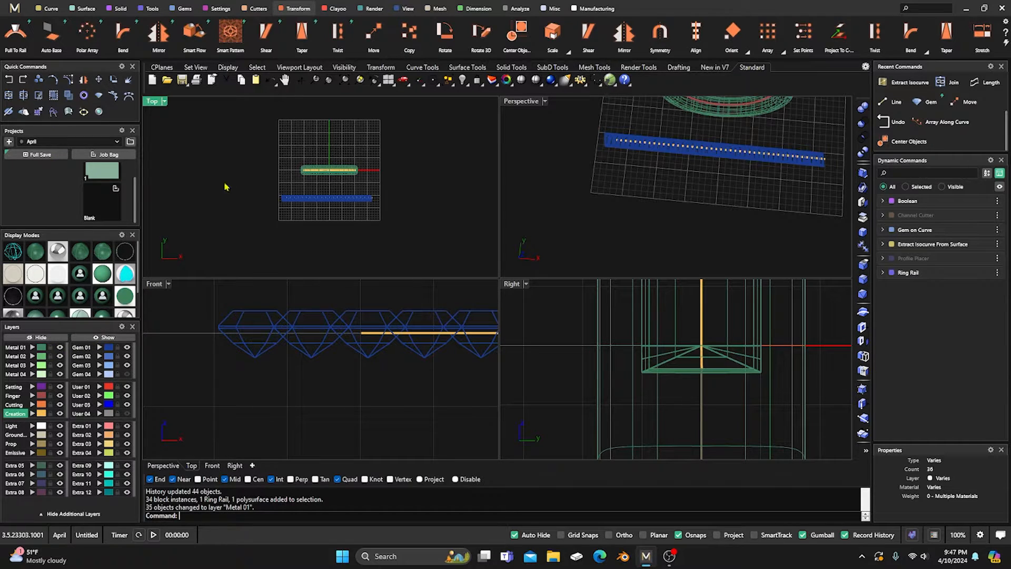
{"action": "scroll", "coordinate": [353, 232], "scroll_direction": "down", "scroll_amount": 2}
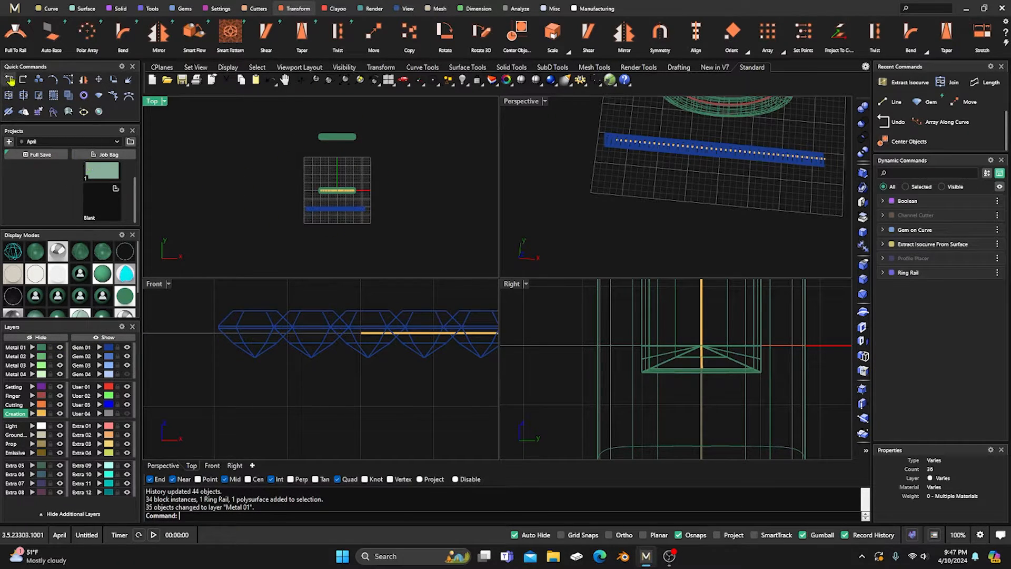
{"action": "left_click", "coordinate": [8, 81]}
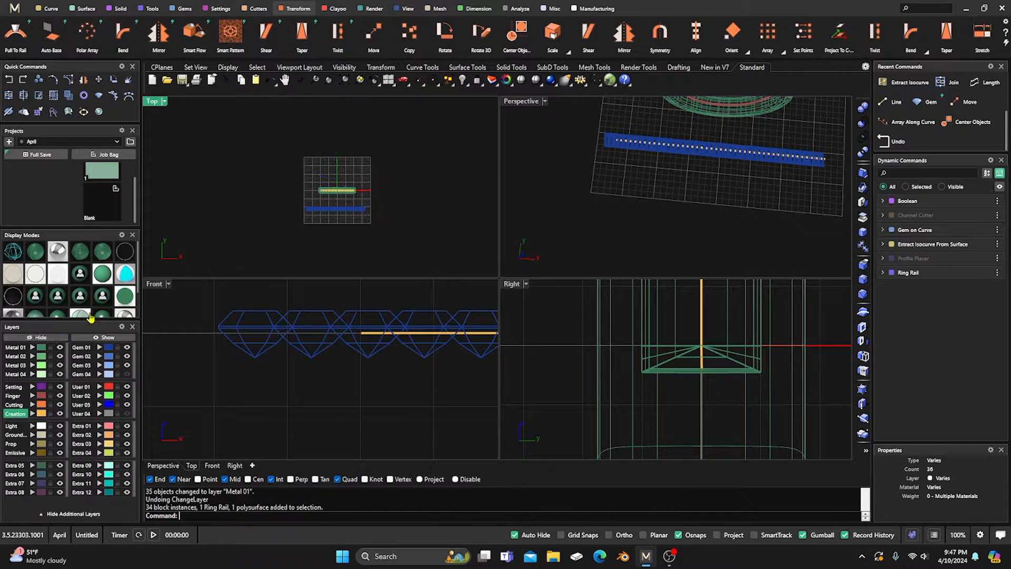
Step: Select the whole row of gems and center it at the world origin on all axes, using the bounding box method
{"action": "scroll", "coordinate": [325, 219], "scroll_direction": "up", "scroll_amount": 5}
{"action": "scroll", "coordinate": [369, 214], "scroll_direction": "up", "scroll_amount": 3}
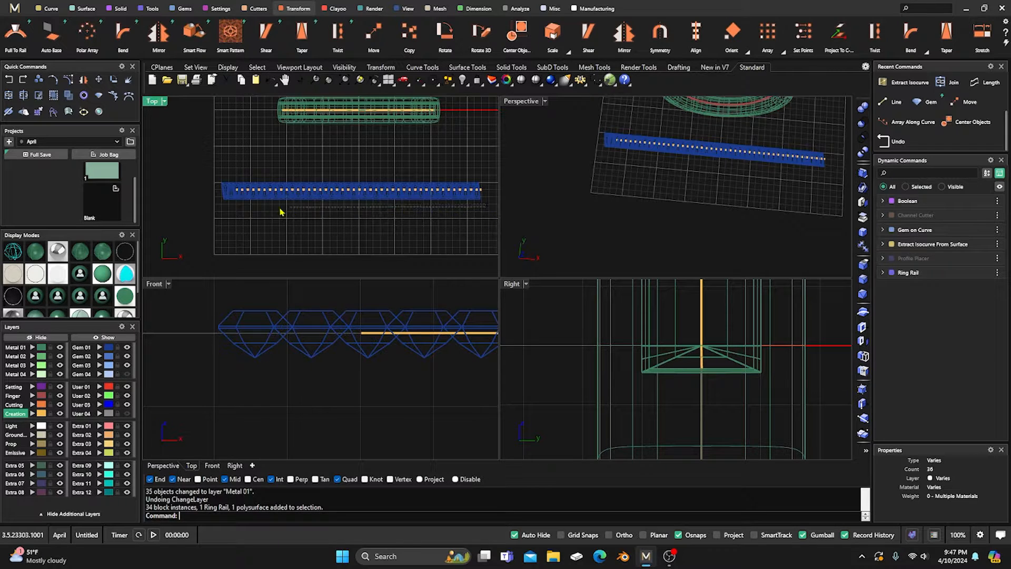
{"action": "left_click_drag", "start_coordinate": [209, 202], "coordinate": [209, 203], "text": "shift"}
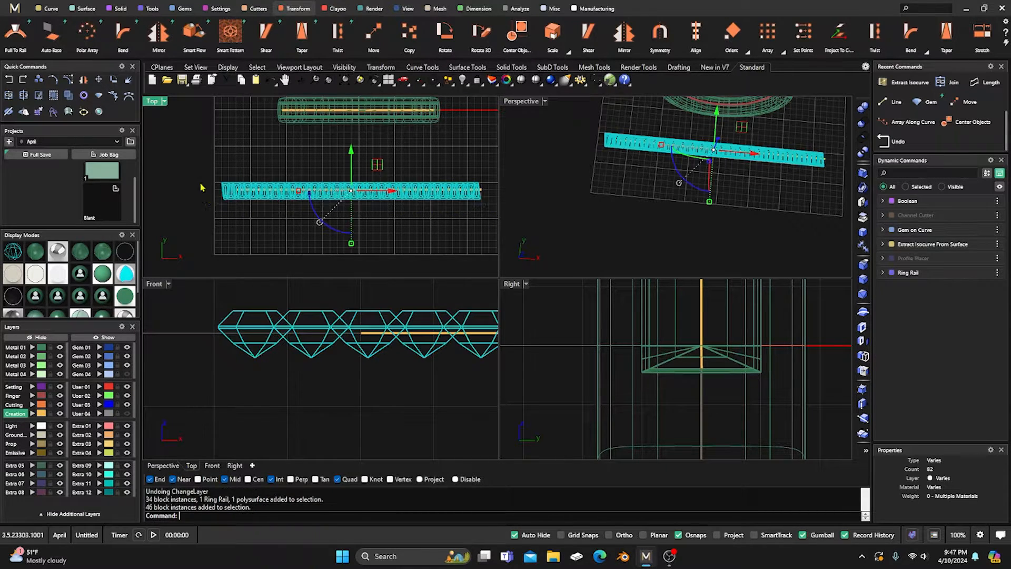
{"action": "left_click", "coordinate": [518, 32]}
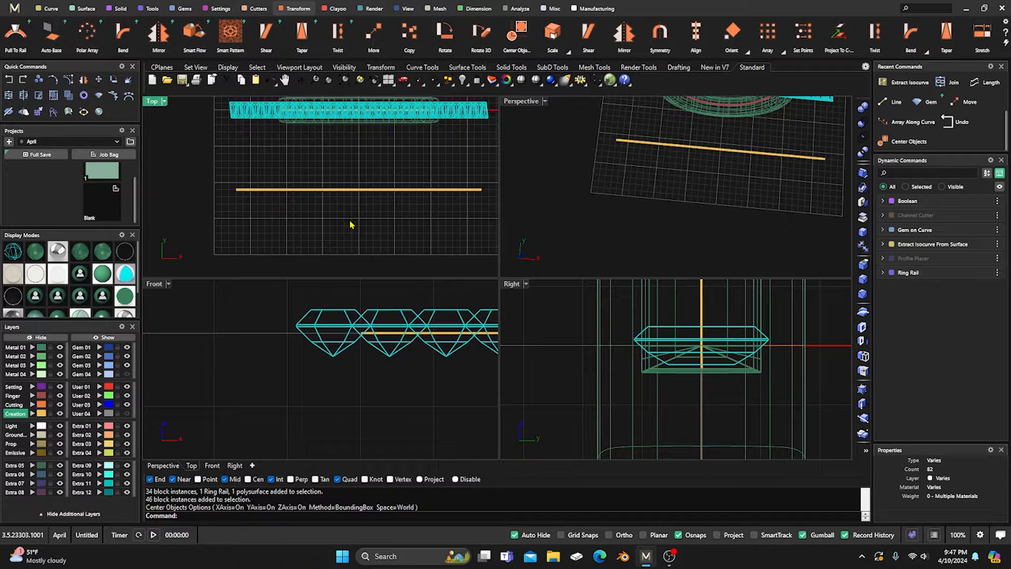
Step: Move the centered gem row along the Y axis back onto the construction line, adjusting it until the line runs through the gems' middle
{"action": "scroll", "coordinate": [350, 225], "scroll_direction": "down", "scroll_amount": 1}
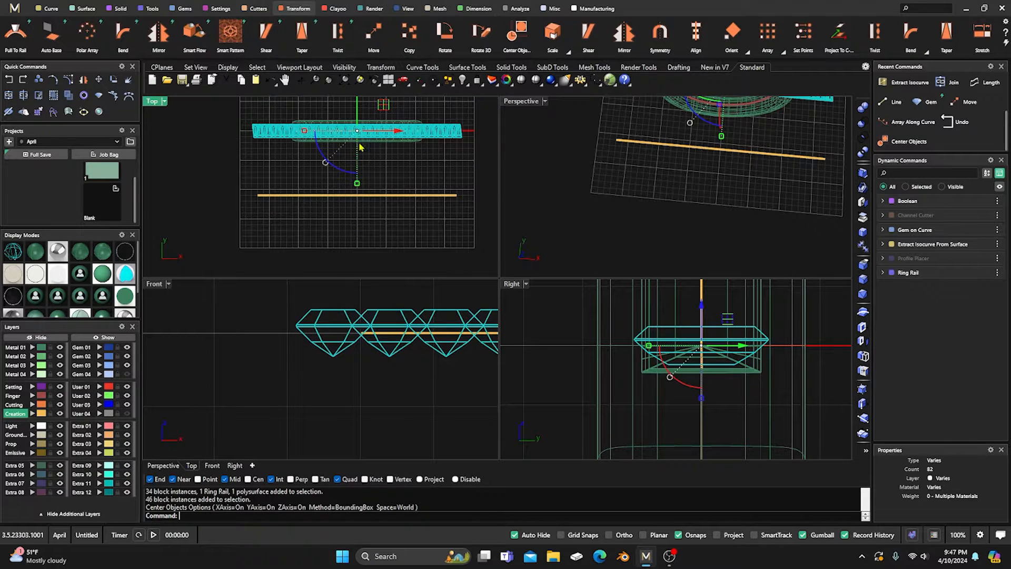
{"action": "left_click_drag", "start_coordinate": [358, 107], "coordinate": [354, 170]}
{"action": "scroll", "coordinate": [306, 211], "scroll_direction": "up", "scroll_amount": 5}
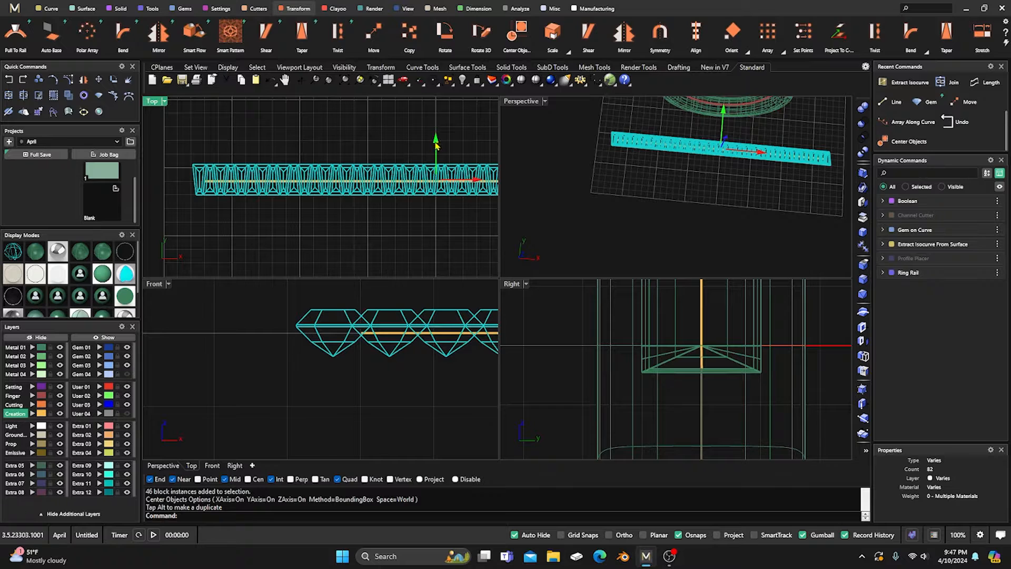
{"action": "left_click_drag", "start_coordinate": [436, 143], "coordinate": [436, 146]}
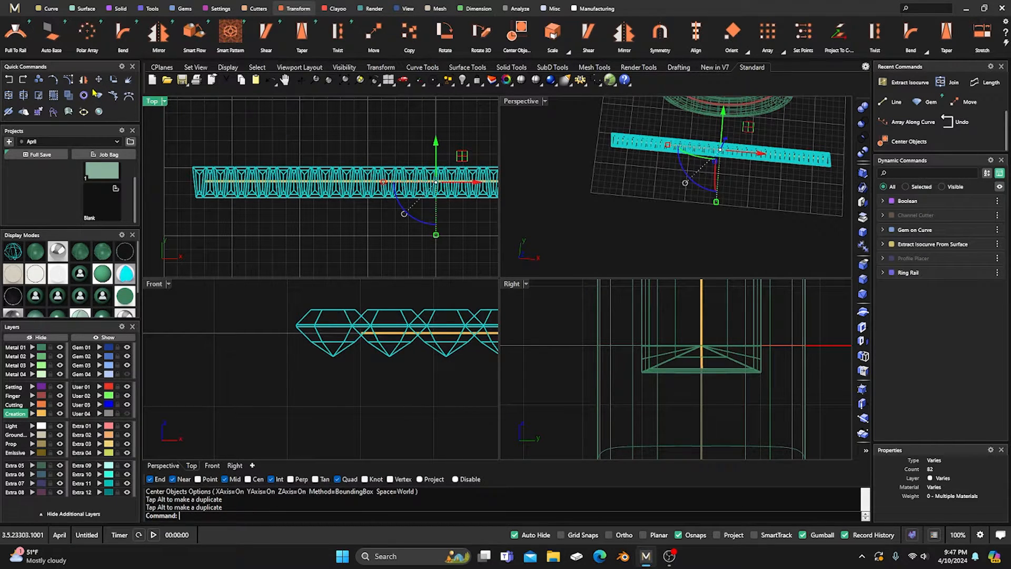
{"action": "scroll", "coordinate": [210, 187], "scroll_direction": "up", "scroll_amount": 3}
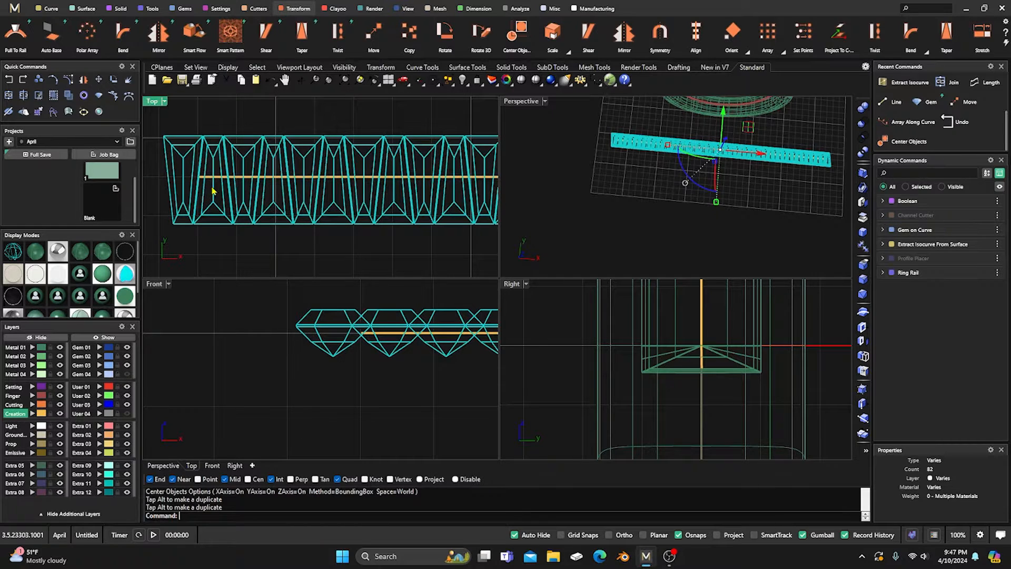
{"action": "scroll", "coordinate": [212, 191], "scroll_direction": "down", "scroll_amount": 1}
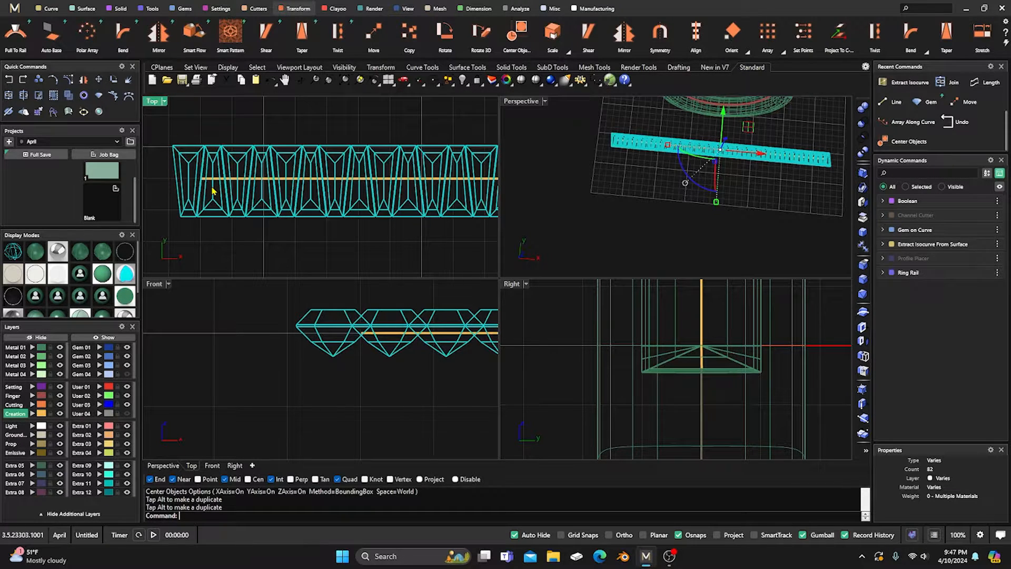
Step: Start Flow Along Curve with all the gems on the Gem 01 layer as the objects to flow
{"action": "scroll", "coordinate": [213, 191], "scroll_direction": "down", "scroll_amount": 6}
{"action": "left_click", "coordinate": [304, 133]}
{"action": "scroll", "coordinate": [304, 187], "scroll_direction": "down", "scroll_amount": 1}
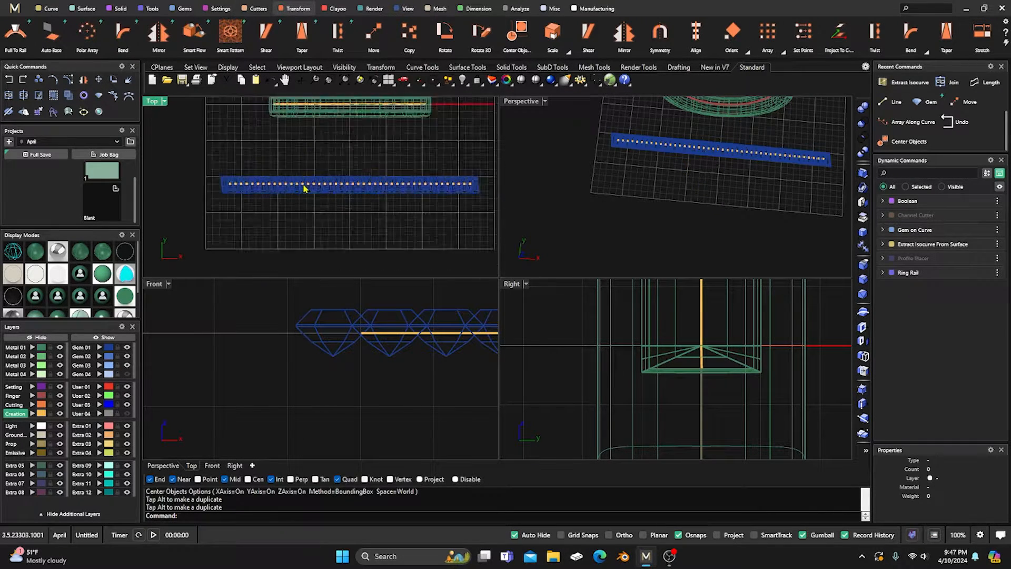
{"action": "double_click", "coordinate": [517, 102]}
{"action": "scroll", "coordinate": [488, 193], "scroll_direction": "down", "scroll_amount": 3}
{"action": "right_click_drag", "start_coordinate": [483, 214], "coordinate": [535, 198]}
{"action": "scroll", "coordinate": [544, 215], "scroll_direction": "down", "scroll_amount": 4}
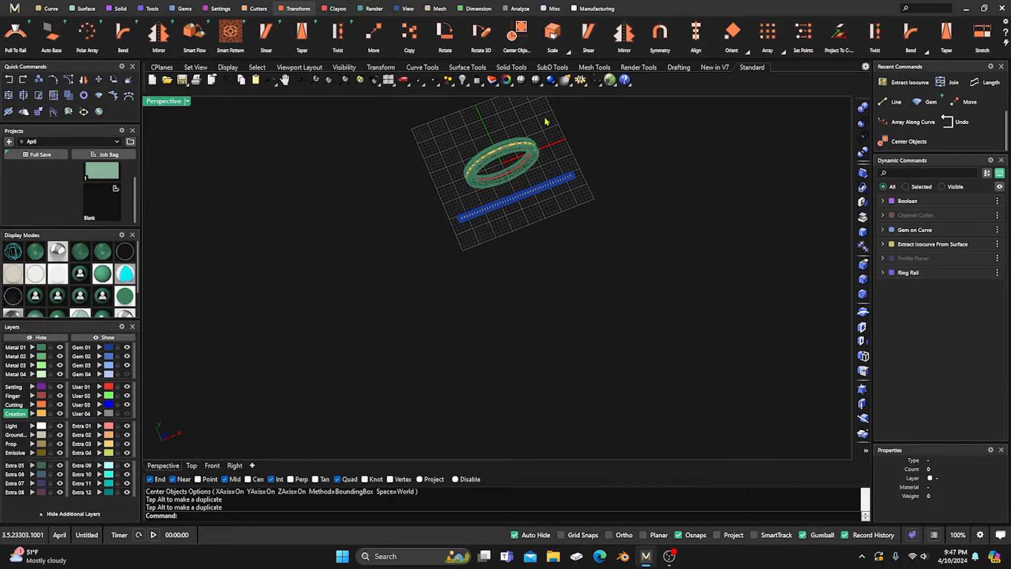
{"action": "scroll", "coordinate": [545, 116], "scroll_direction": "up", "scroll_amount": 7}
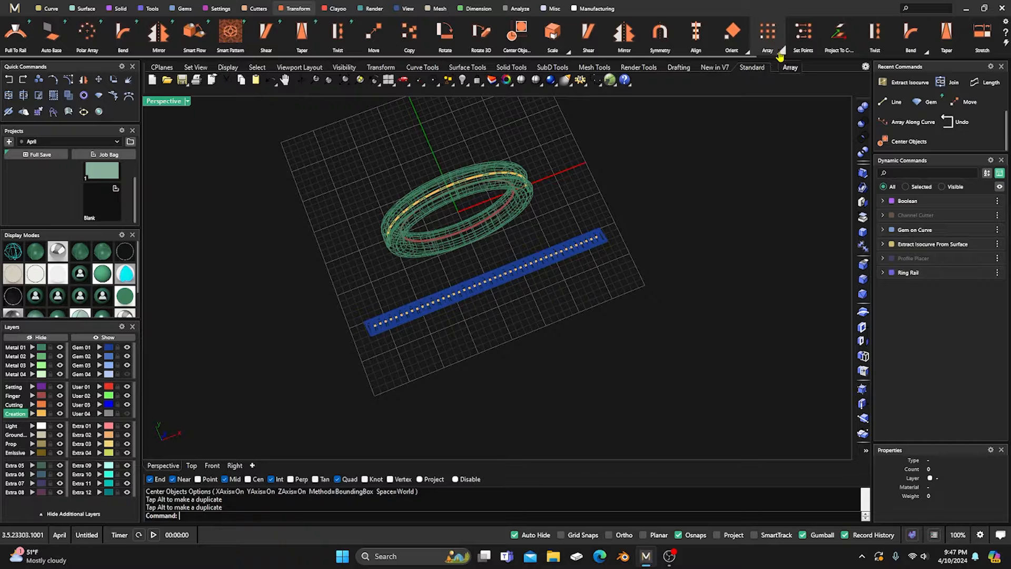
{"action": "scroll", "coordinate": [877, 50], "scroll_direction": "down", "scroll_amount": 3}
{"action": "scroll", "coordinate": [882, 51], "scroll_direction": "down", "scroll_amount": 3}
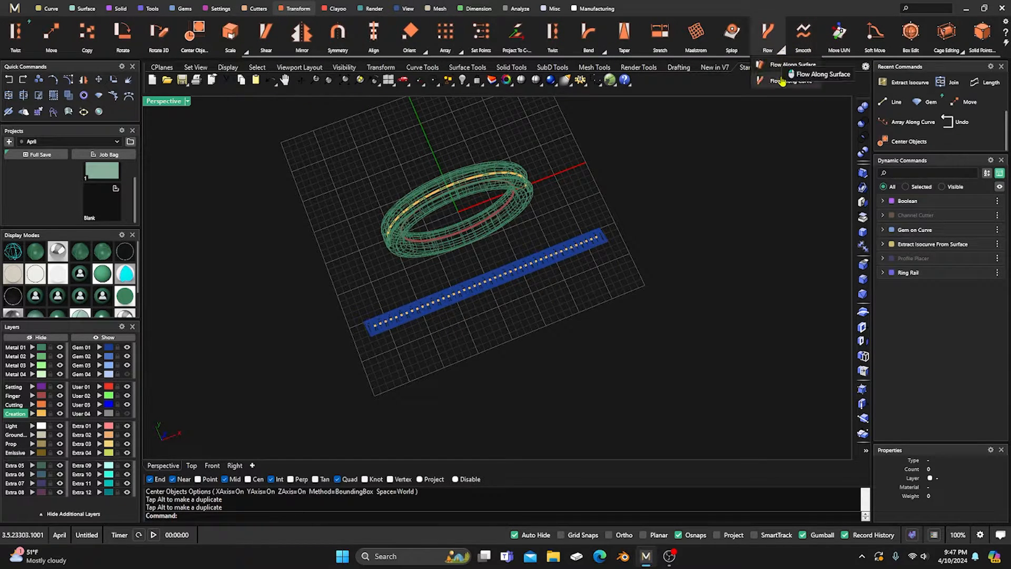
{"action": "left_click", "coordinate": [768, 32]}
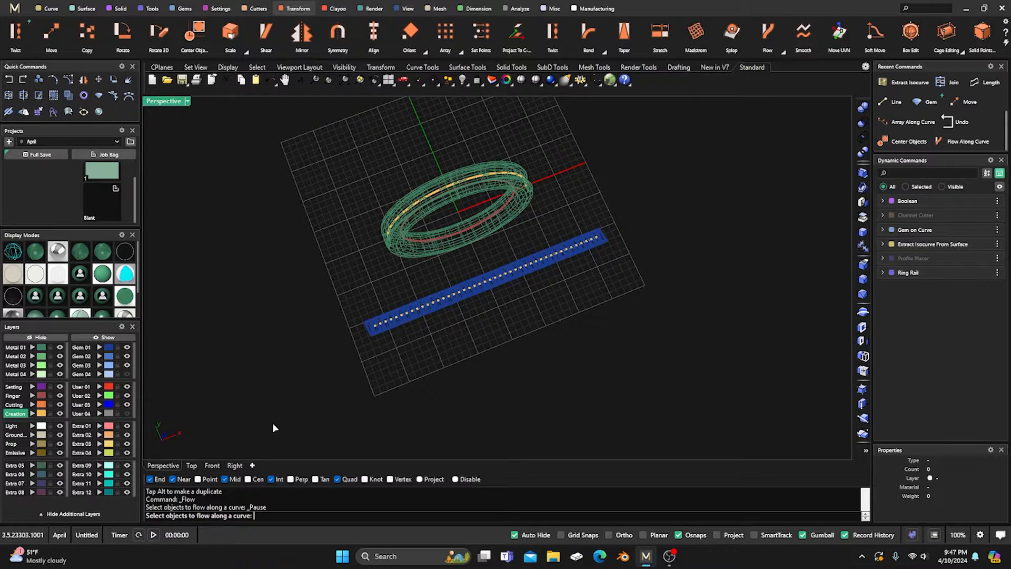
{"action": "scroll", "coordinate": [232, 326], "scroll_direction": "down", "scroll_amount": 3}
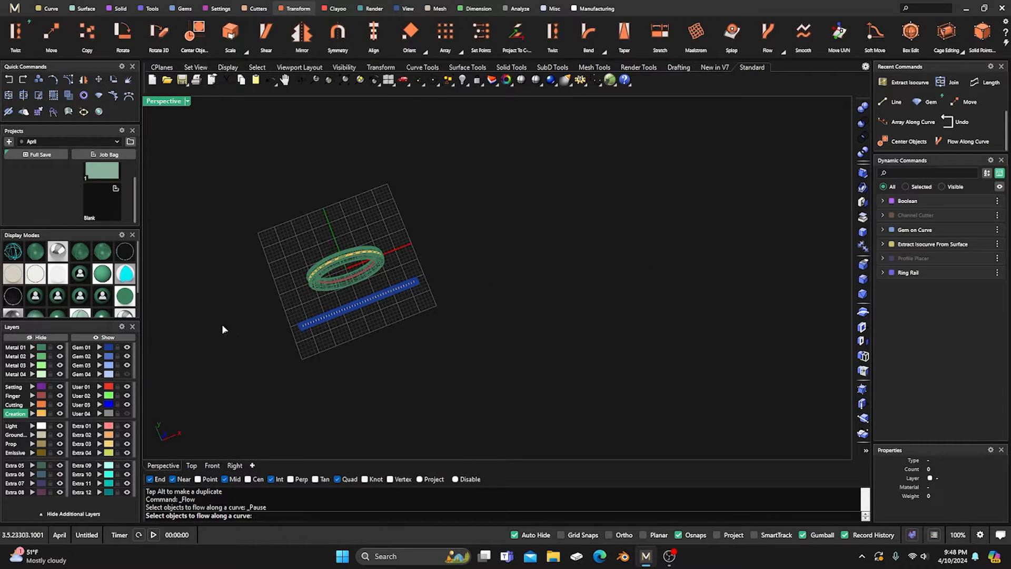
{"action": "left_click", "coordinate": [109, 352]}
{"action": "scroll", "coordinate": [291, 352], "scroll_direction": "up", "scroll_amount": 5}
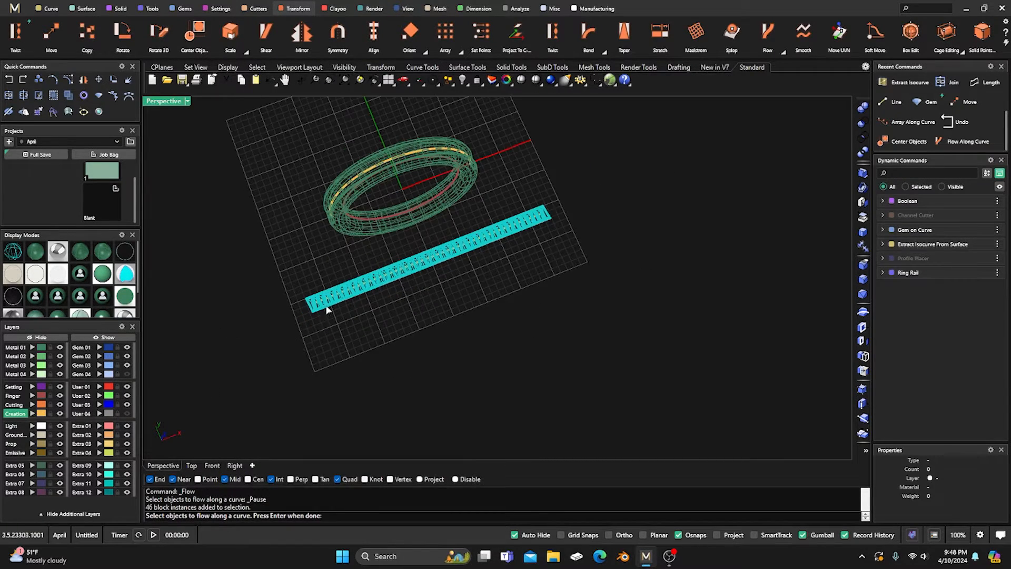
{"action": "key", "text": "Return"}
Step: Flow the gems from the straight construction line onto the ring's curve with stretch on, picking matching ends of both curves
{"action": "scroll", "coordinate": [293, 323], "scroll_direction": "up", "scroll_amount": 5}
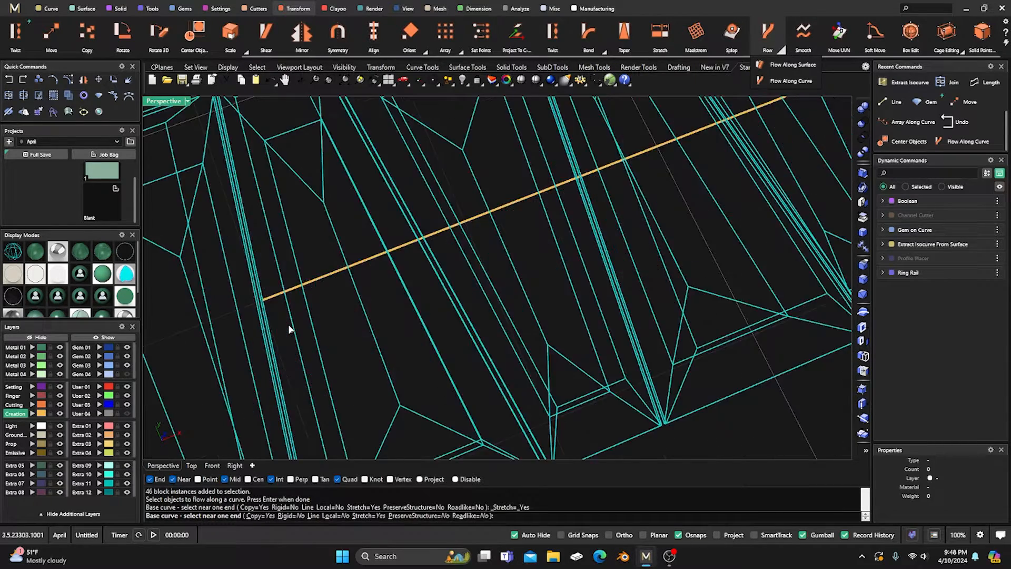
{"action": "left_click", "coordinate": [303, 280]}
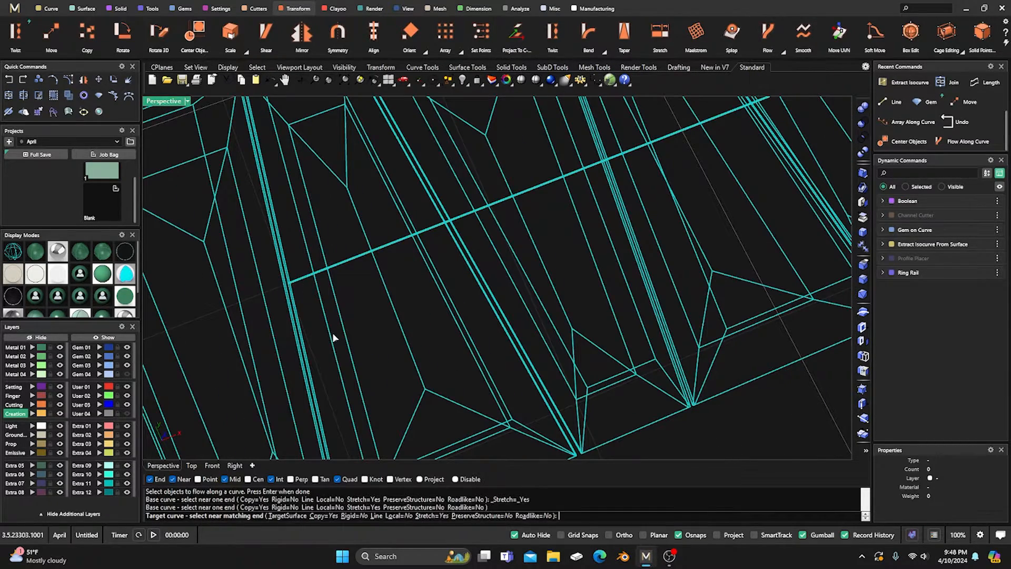
{"action": "scroll", "coordinate": [333, 336], "scroll_direction": "down", "scroll_amount": 5}
{"action": "scroll", "coordinate": [345, 237], "scroll_direction": "up", "scroll_amount": 5}
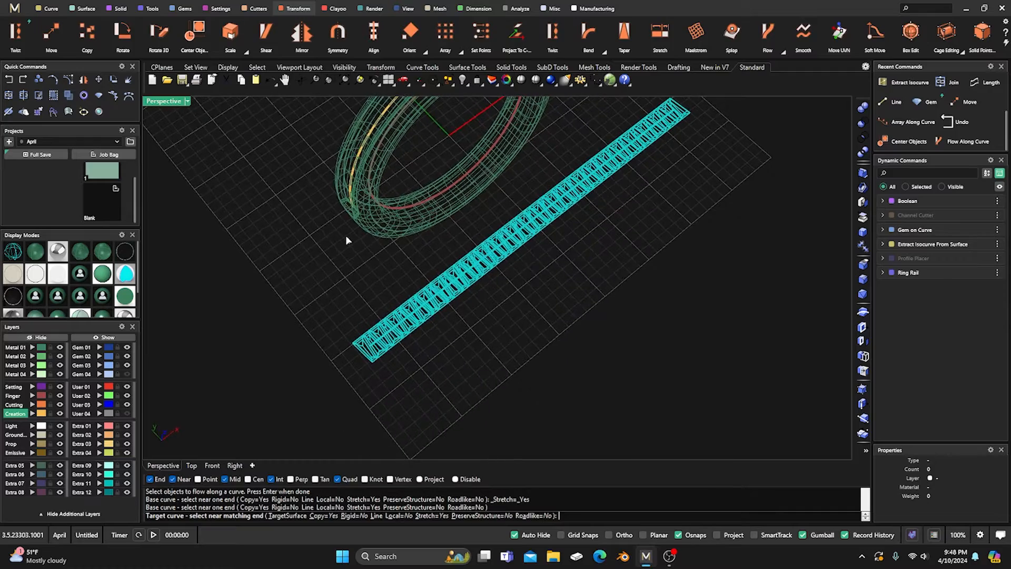
{"action": "left_click", "coordinate": [391, 123]}
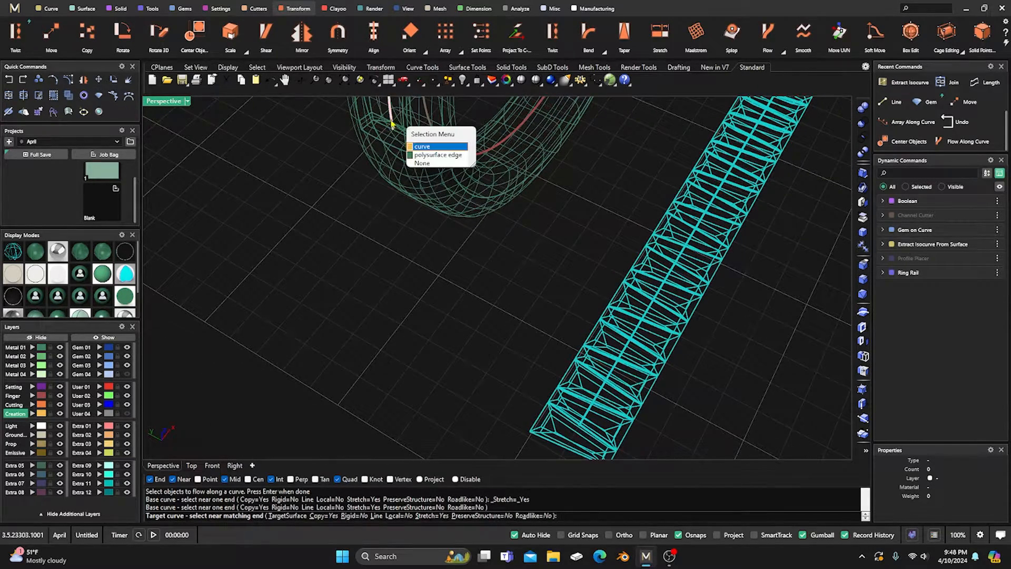
{"action": "left_click", "coordinate": [420, 148]}
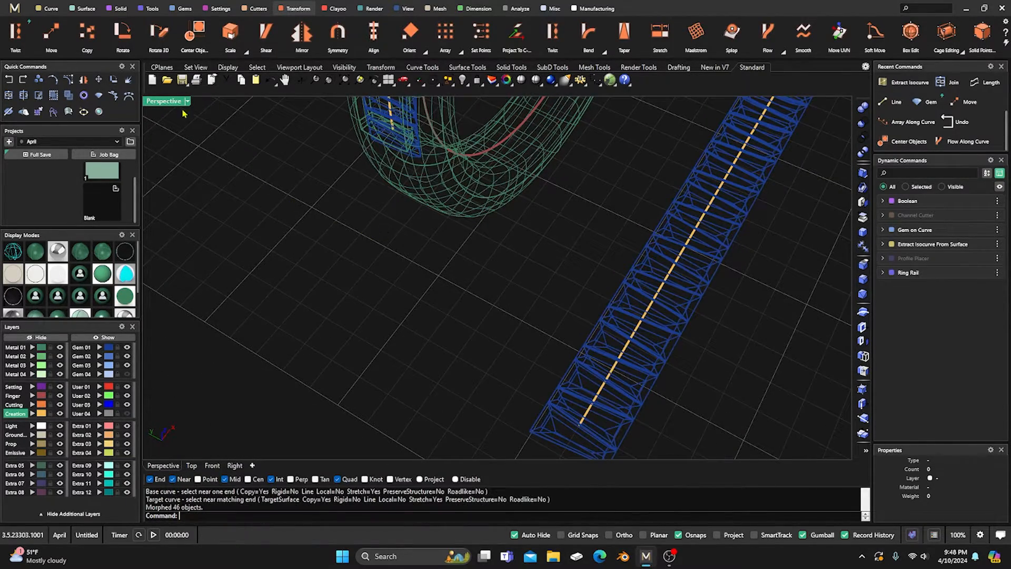
Step: Examine how the flowed gems sit on the ring and where the row ends on both sides
{"action": "double_click", "coordinate": [164, 101]}
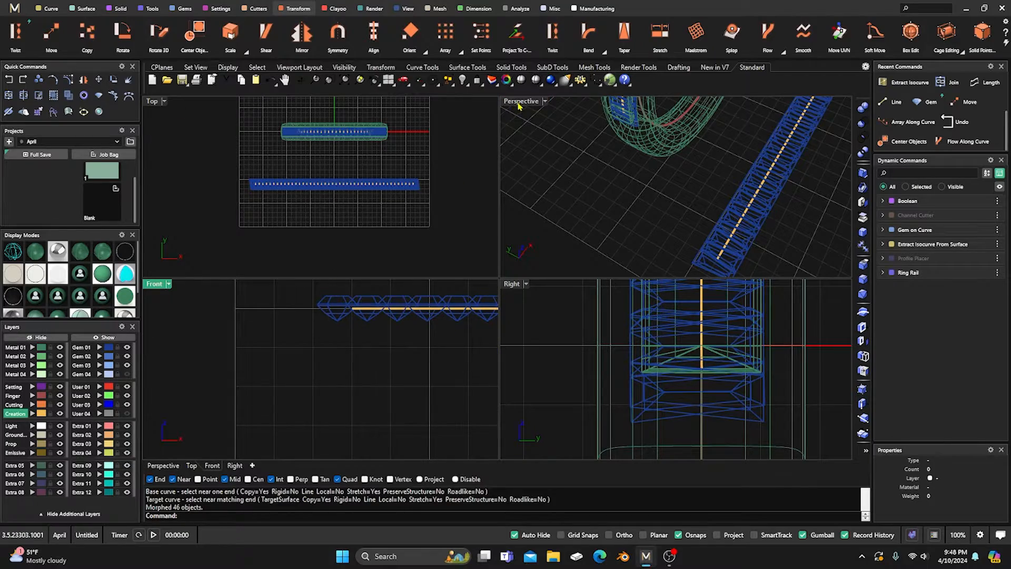
{"action": "double_click", "coordinate": [519, 102]}
{"action": "scroll", "coordinate": [479, 260], "scroll_direction": "down", "scroll_amount": 8}
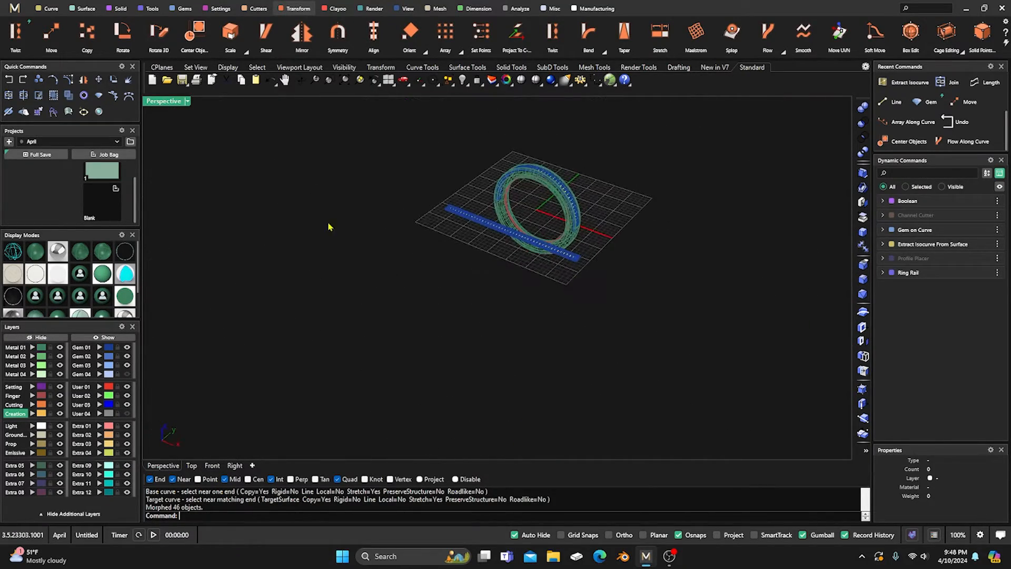
{"action": "scroll", "coordinate": [583, 203], "scroll_direction": "up", "scroll_amount": 12}
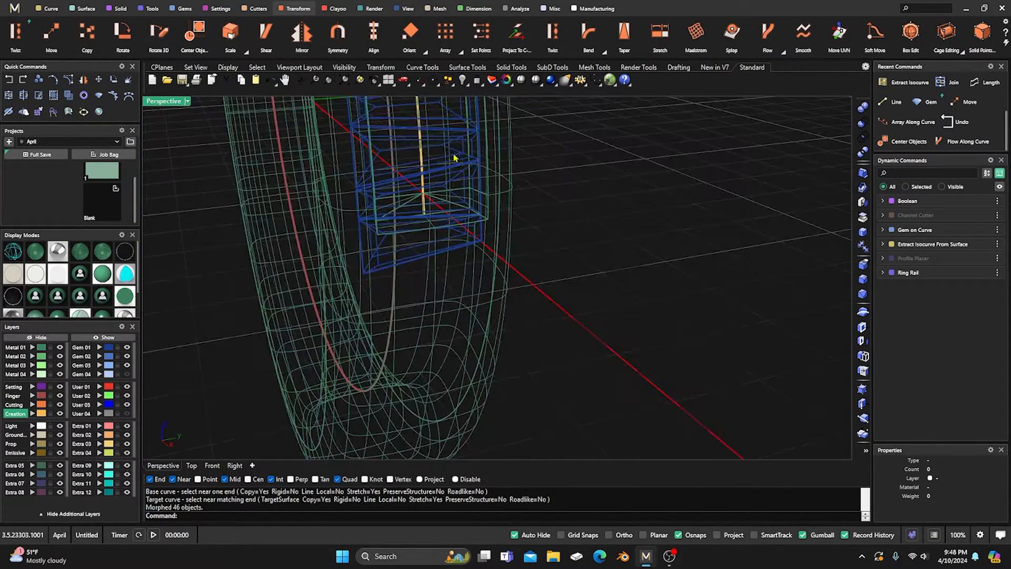
{"action": "scroll", "coordinate": [411, 247], "scroll_direction": "down", "scroll_amount": 5}
{"action": "scroll", "coordinate": [437, 262], "scroll_direction": "up", "scroll_amount": 4}
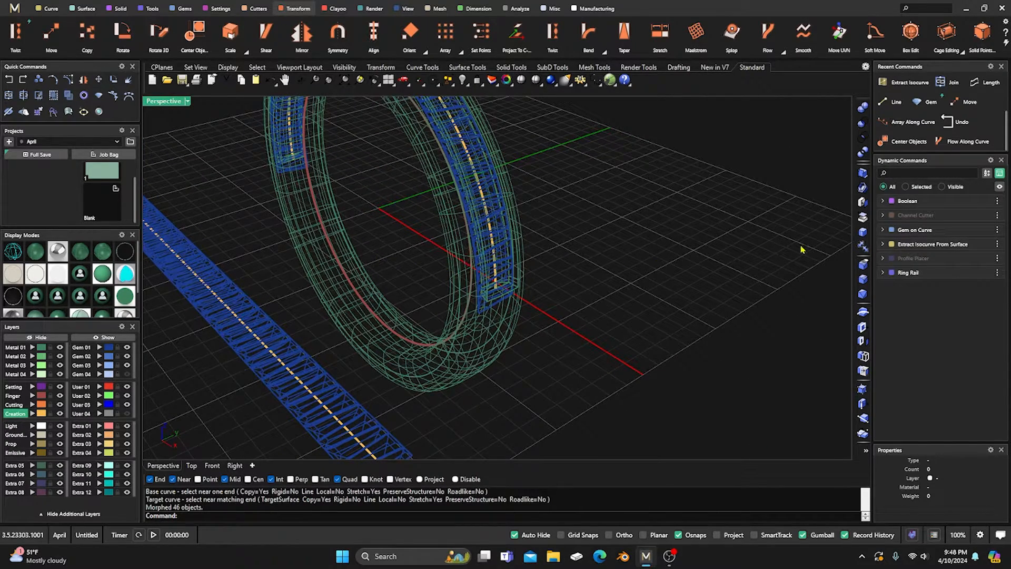
{"action": "mouse_move", "coordinate": [906, 263]}
{"action": "mouse_move", "coordinate": [916, 220]}
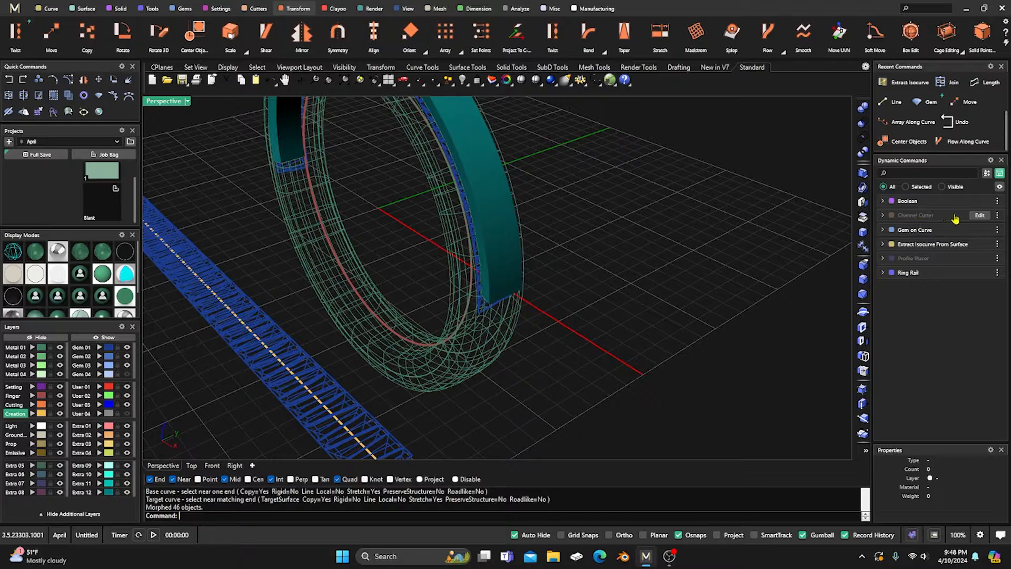
Step: Open the existing channel cutter for editing and compare its end cap with the last gem, leaving its settings as they are
{"action": "left_click", "coordinate": [979, 216]}
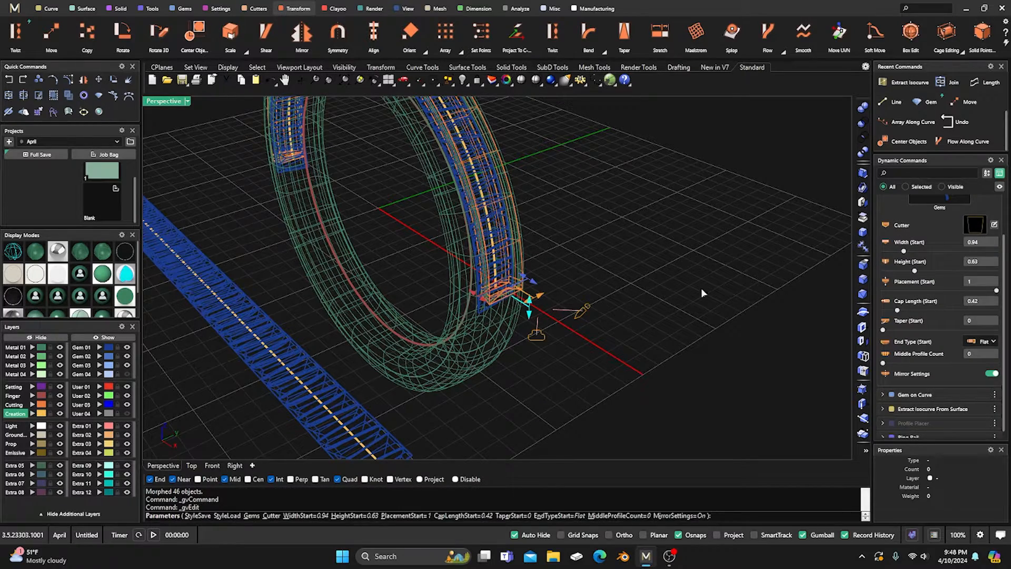
{"action": "right_click_drag", "start_coordinate": [518, 362], "coordinate": [464, 323]}
{"action": "scroll", "coordinate": [488, 341], "scroll_direction": "down", "scroll_amount": 3}
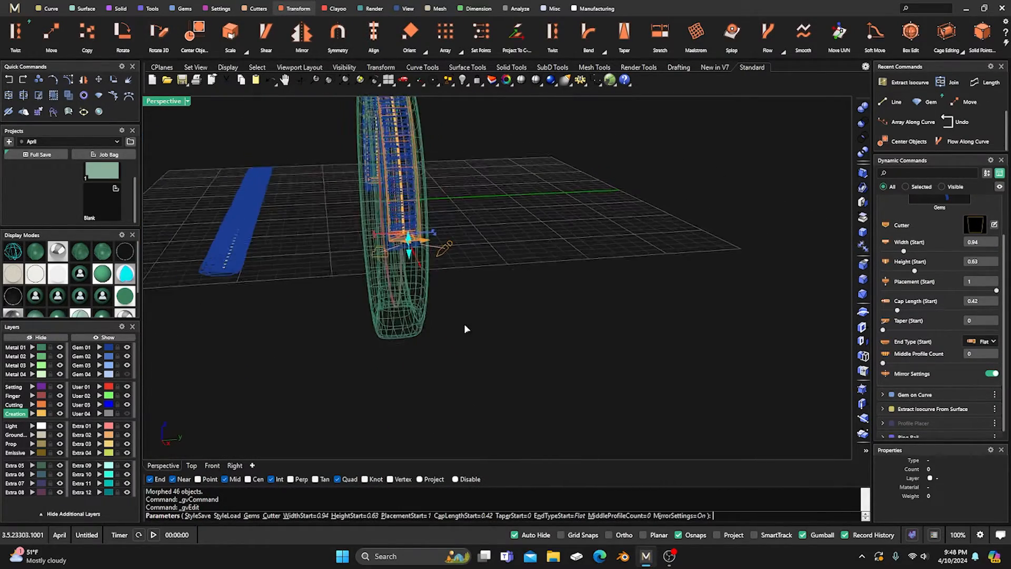
{"action": "scroll", "coordinate": [437, 287], "scroll_direction": "up", "scroll_amount": 3}
{"action": "scroll", "coordinate": [406, 244], "scroll_direction": "up", "scroll_amount": 4}
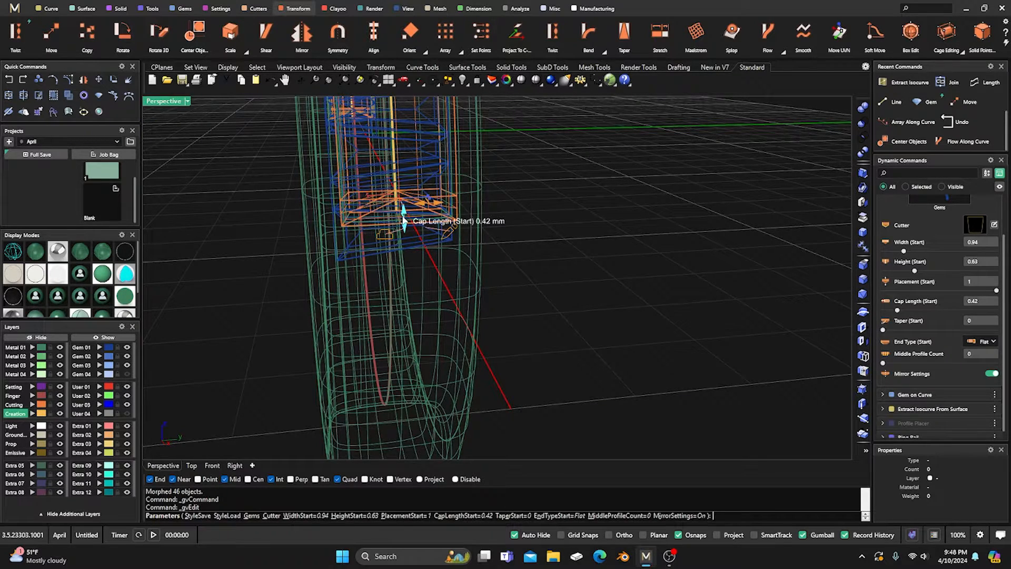
{"action": "scroll", "coordinate": [403, 221], "scroll_direction": "down", "scroll_amount": 2}
{"action": "right_click_drag", "start_coordinate": [406, 237], "coordinate": [432, 253]}
{"action": "scroll", "coordinate": [500, 263], "scroll_direction": "up", "scroll_amount": 3}
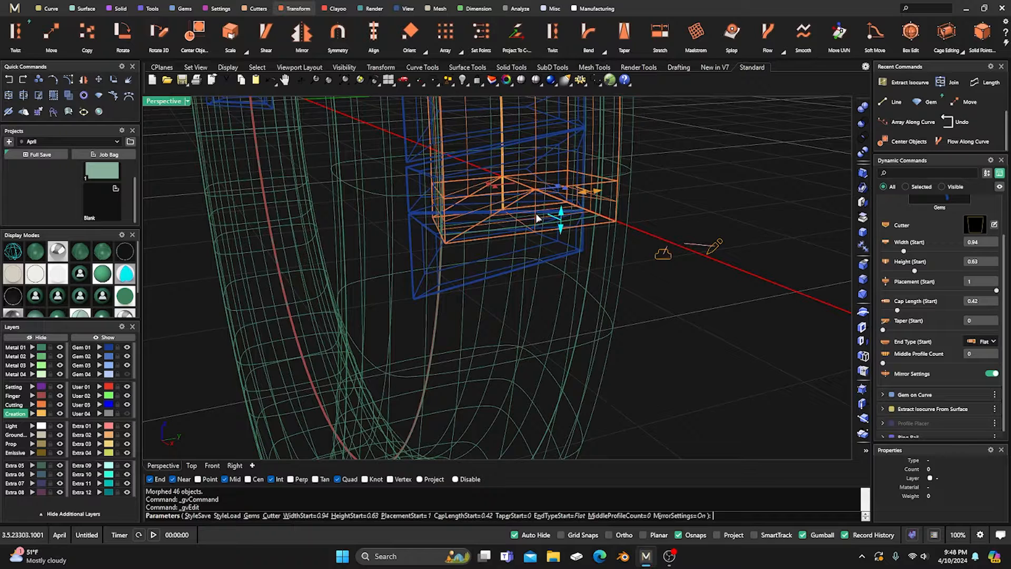
{"action": "key", "text": "Return"}
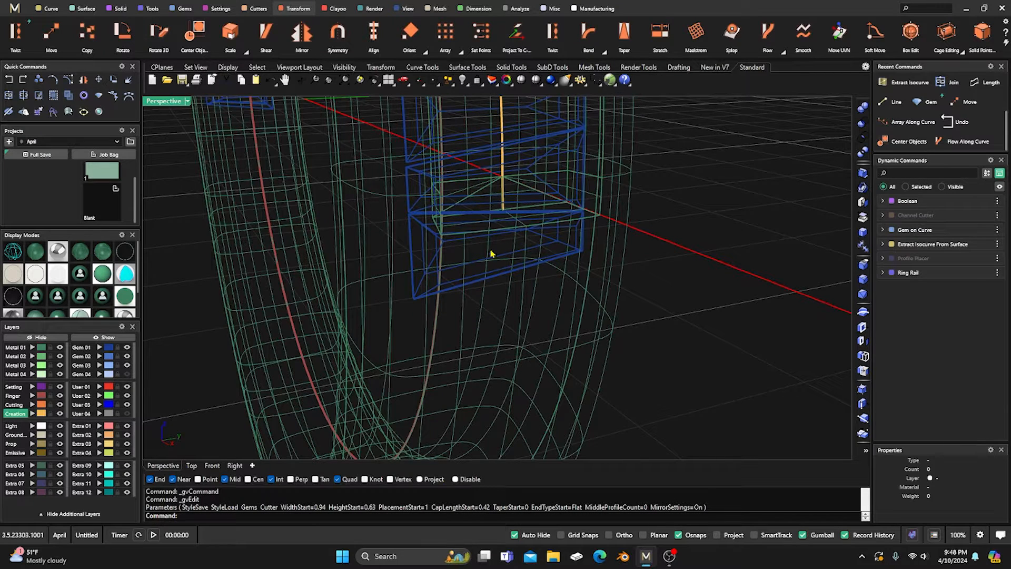
{"action": "left_click", "coordinate": [481, 279]}
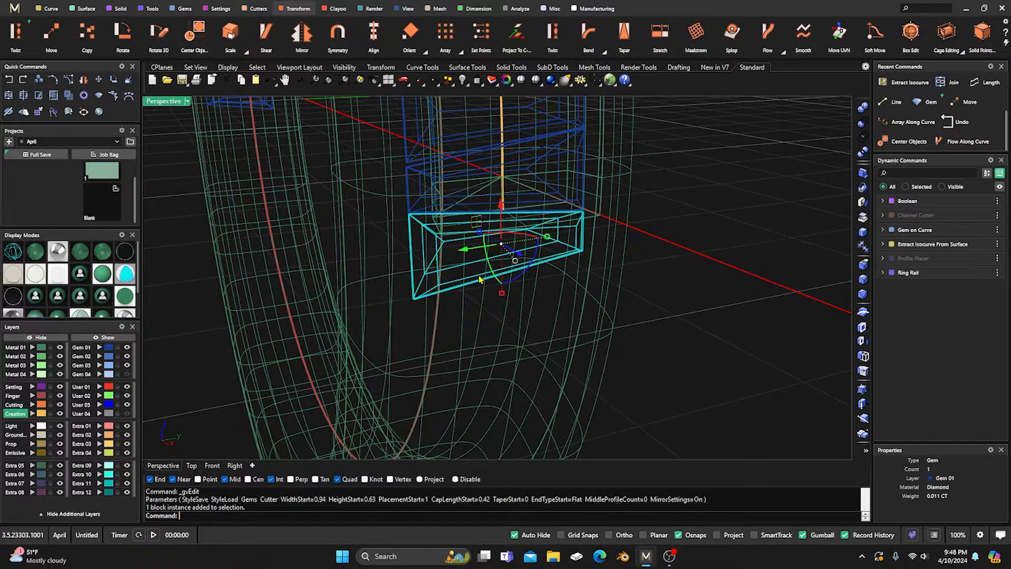
{"action": "left_click", "coordinate": [195, 276]}
Step: Assign the straight gem row and its construction line to the Gem 03 layer and hide that layer
{"action": "scroll", "coordinate": [462, 263], "scroll_direction": "down", "scroll_amount": 12}
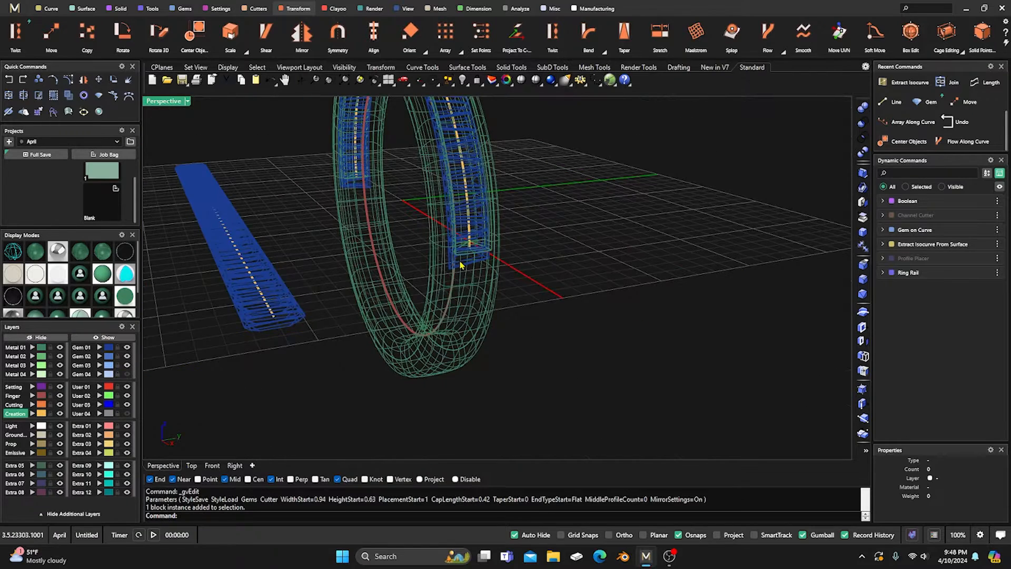
{"action": "right_click_drag", "start_coordinate": [353, 358], "coordinate": [296, 350]}
{"action": "left_click_drag", "start_coordinate": [219, 167], "coordinate": [305, 274]}
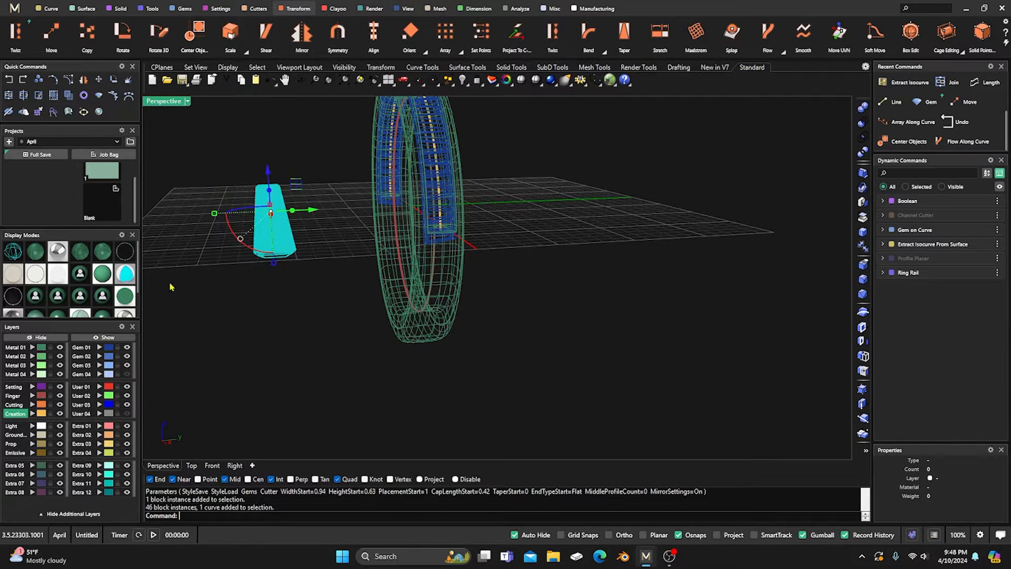
{"action": "left_click", "coordinate": [99, 365]}
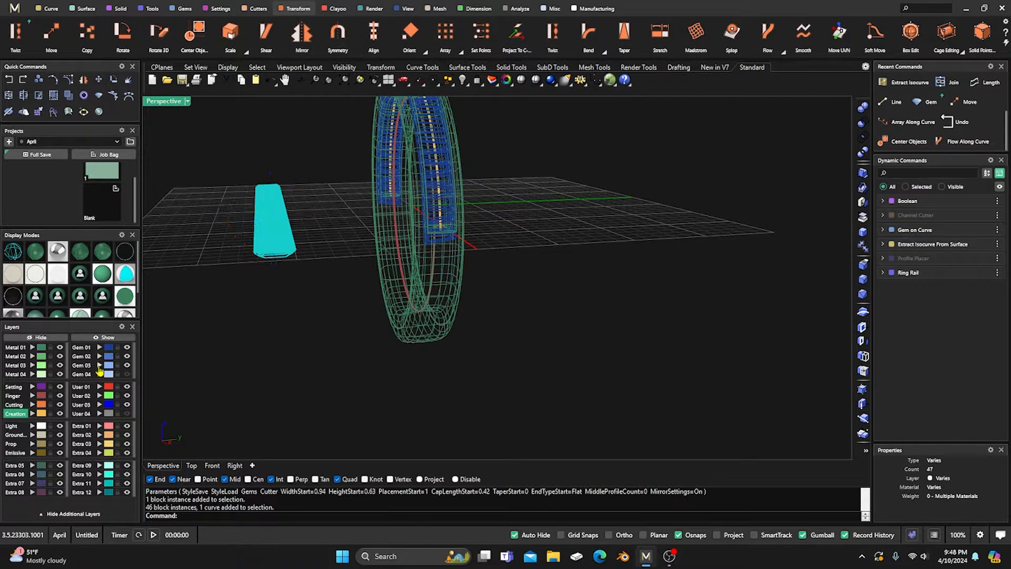
{"action": "left_click", "coordinate": [127, 365]}
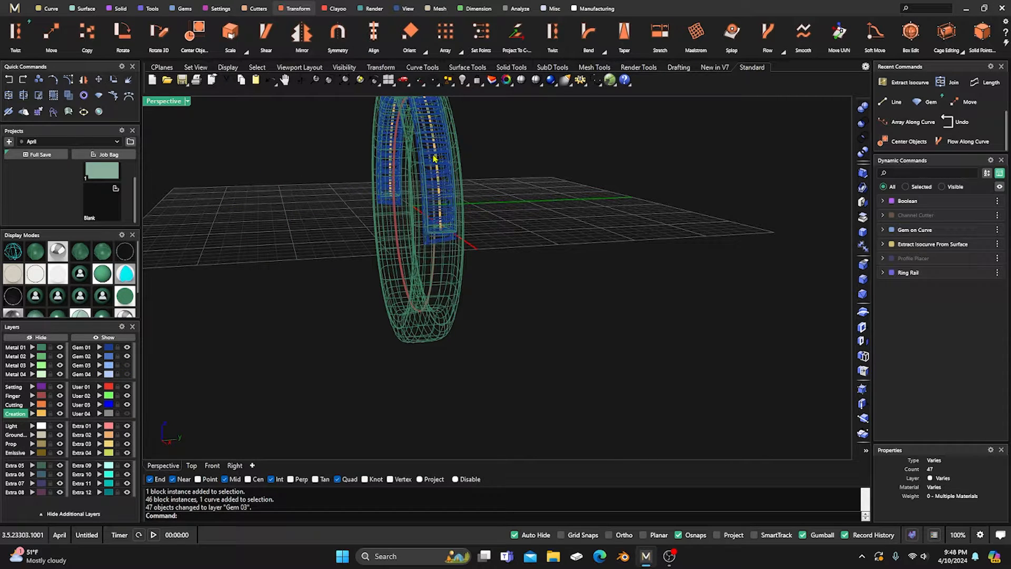
Step: Select all the gems on the Gem 01 layer and group them
{"action": "left_click", "coordinate": [108, 349]}
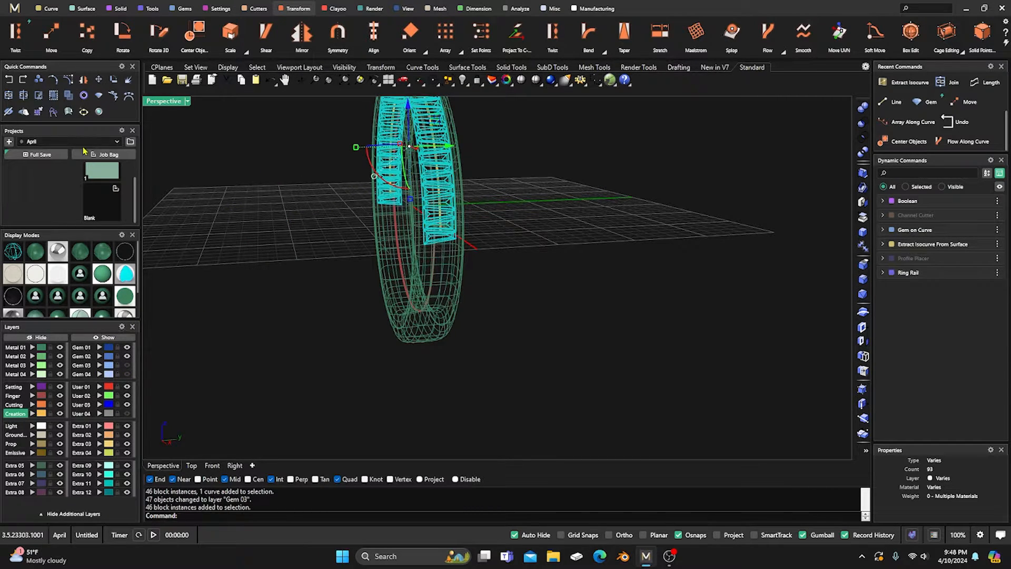
{"action": "left_click", "coordinate": [53, 96]}
{"action": "scroll", "coordinate": [273, 250], "scroll_direction": "down", "scroll_amount": 2}
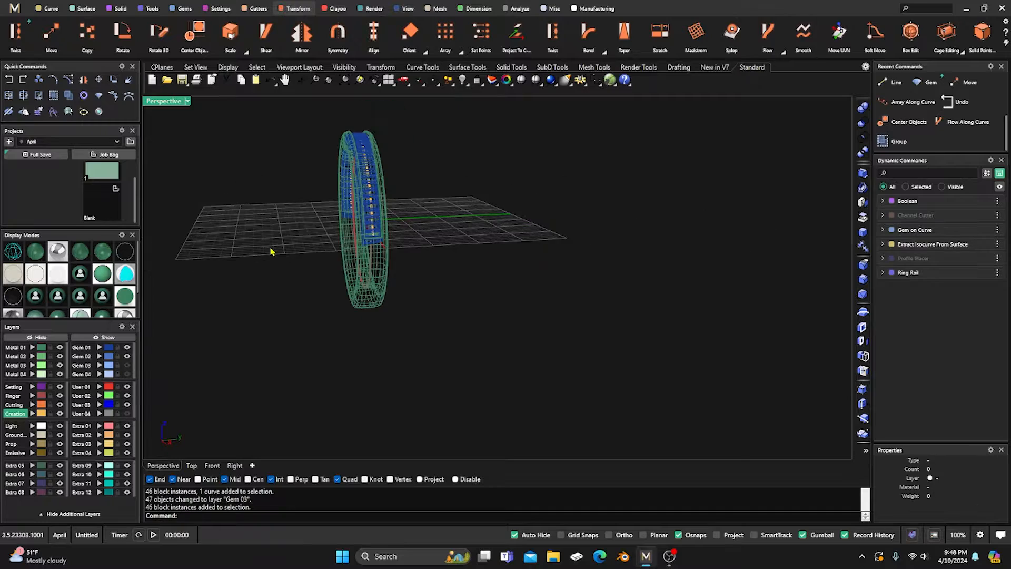
Step: Create a channel cutter from the grouped gems on the ring and set its end type to Flat
{"action": "right_click_drag", "start_coordinate": [273, 249], "coordinate": [358, 253]}
{"action": "scroll", "coordinate": [358, 254], "scroll_direction": "up", "scroll_amount": 3}
{"action": "left_click", "coordinate": [416, 222]}
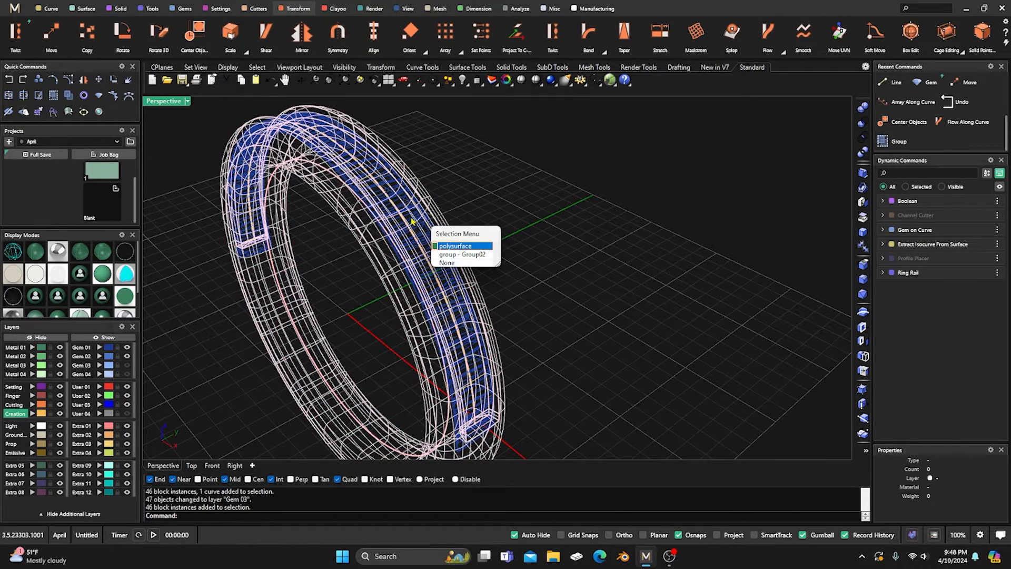
{"action": "left_click", "coordinate": [444, 248]}
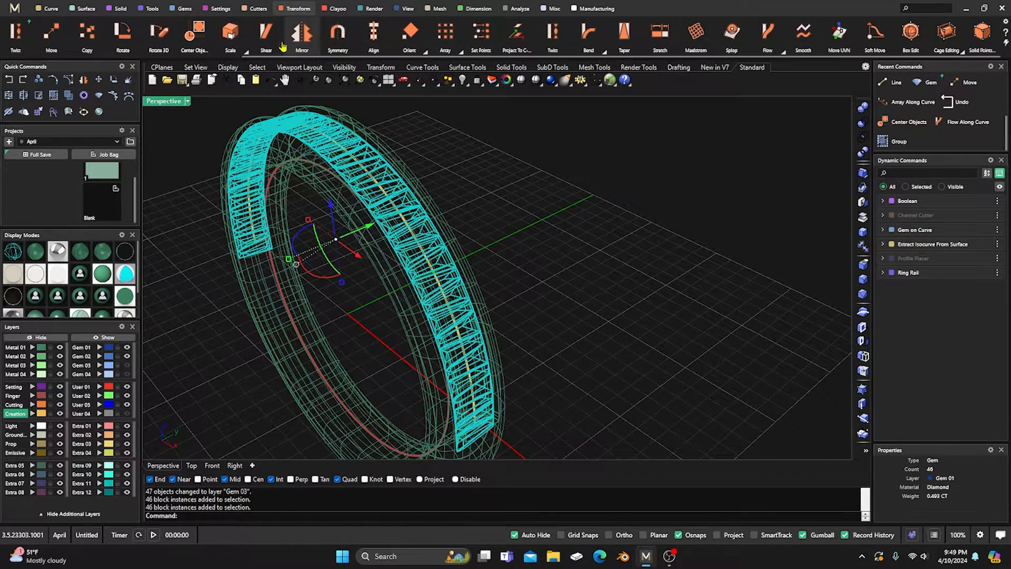
{"action": "left_click", "coordinate": [257, 9]}
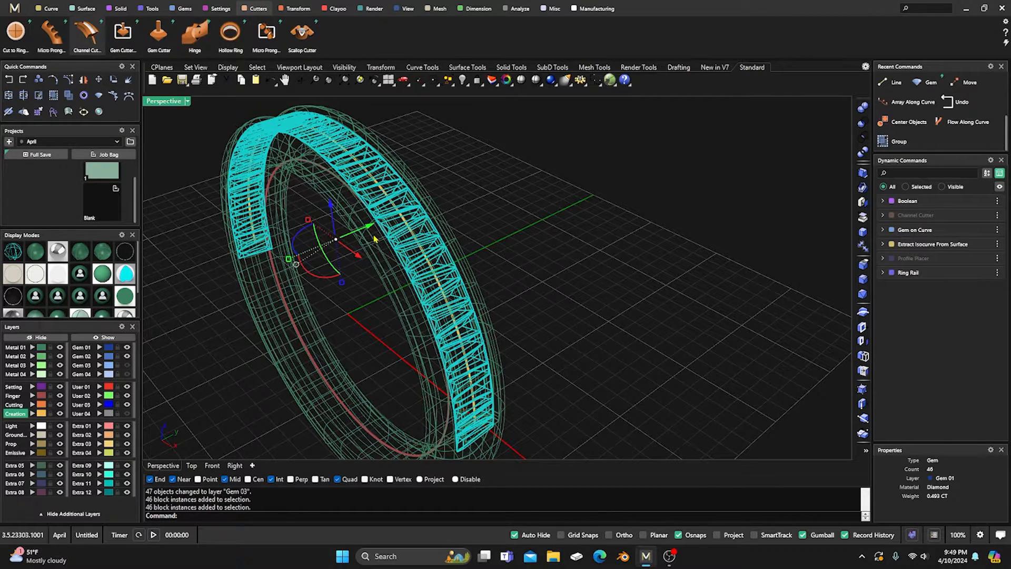
{"action": "right_click_drag", "start_coordinate": [431, 299], "coordinate": [411, 266]}
{"action": "left_click", "coordinate": [979, 377]}
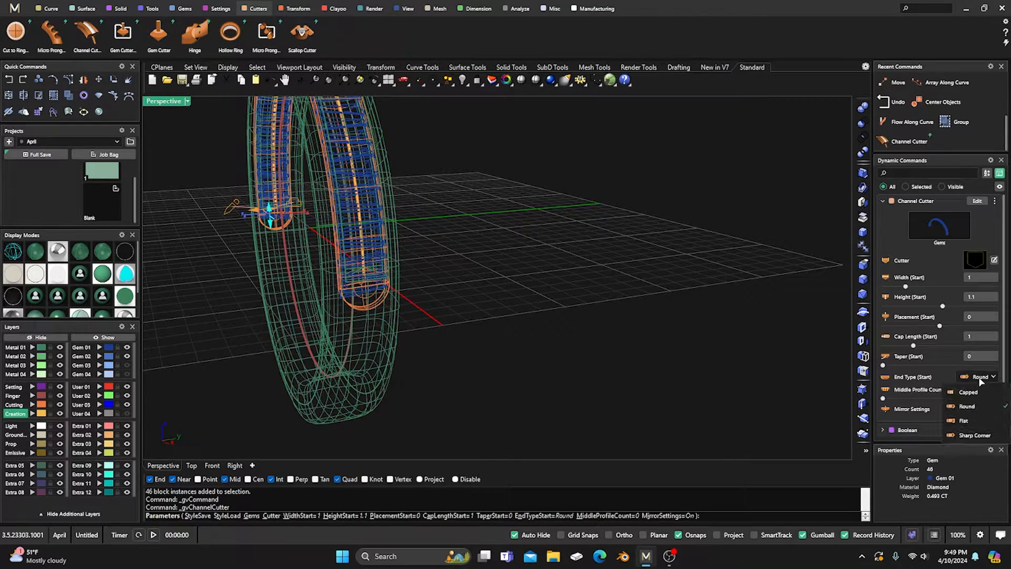
{"action": "left_click", "coordinate": [966, 422]}
Step: Shorten the channel cutter's start cap length to about 0.26 mm at the last gem
{"action": "right_click_drag", "start_coordinate": [735, 381], "coordinate": [645, 269]}
{"action": "scroll", "coordinate": [513, 292], "scroll_direction": "up", "scroll_amount": 3}
{"action": "scroll", "coordinate": [527, 263], "scroll_direction": "up", "scroll_amount": 3}
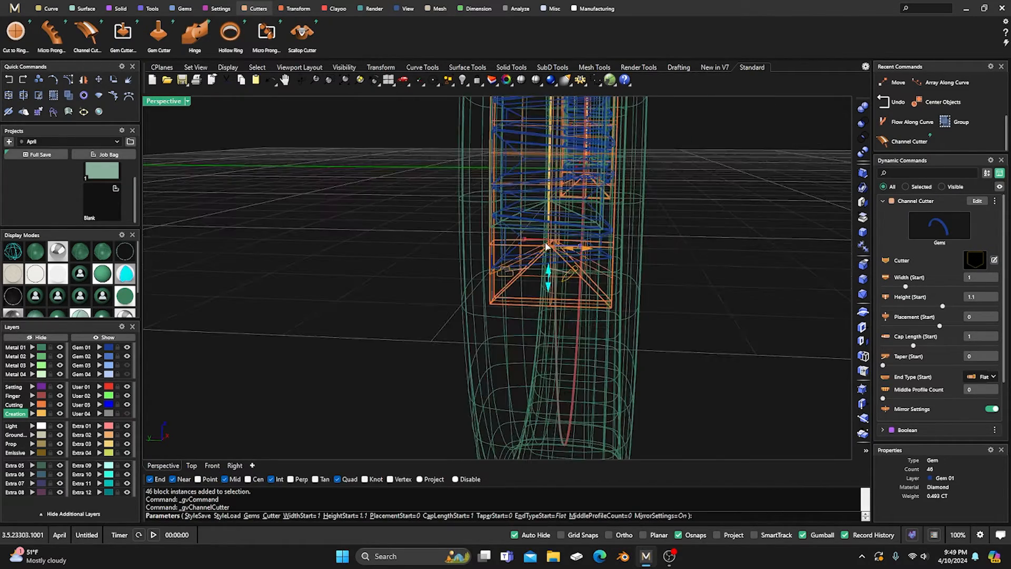
{"action": "scroll", "coordinate": [548, 253], "scroll_direction": "up", "scroll_amount": 3}
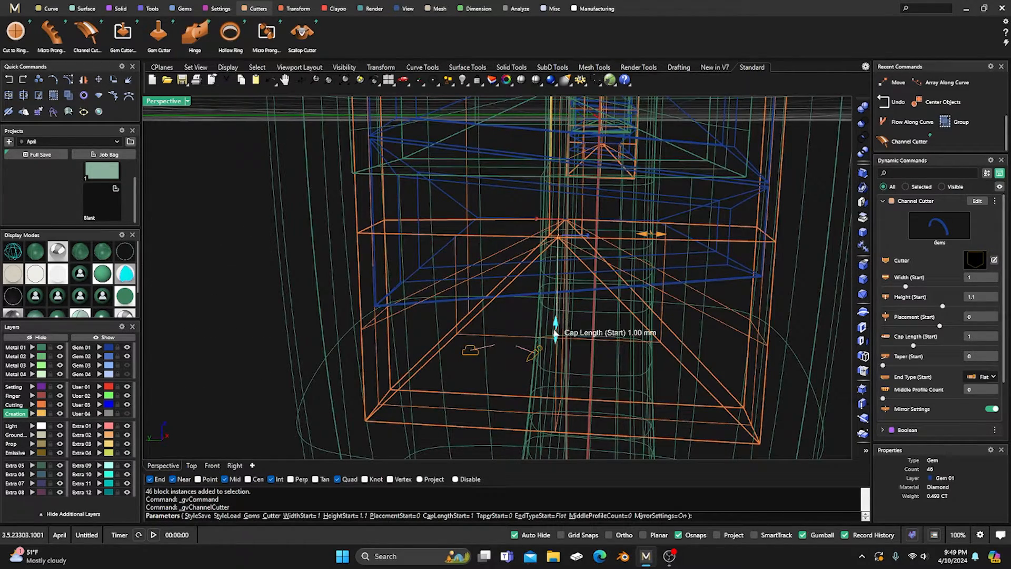
{"action": "left_click_drag", "start_coordinate": [556, 329], "coordinate": [570, 300]}
{"action": "scroll", "coordinate": [570, 297], "scroll_direction": "down", "scroll_amount": 10}
{"action": "right_click_drag", "start_coordinate": [569, 296], "coordinate": [575, 271]}
{"action": "scroll", "coordinate": [563, 241], "scroll_direction": "up", "scroll_amount": 5}
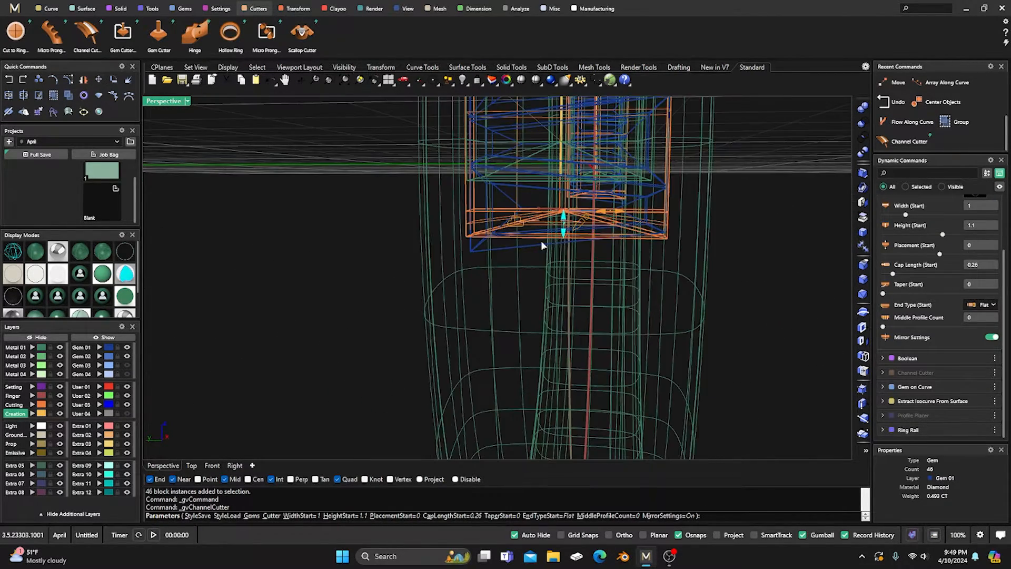
{"action": "scroll", "coordinate": [635, 236], "scroll_direction": "up", "scroll_amount": 2}
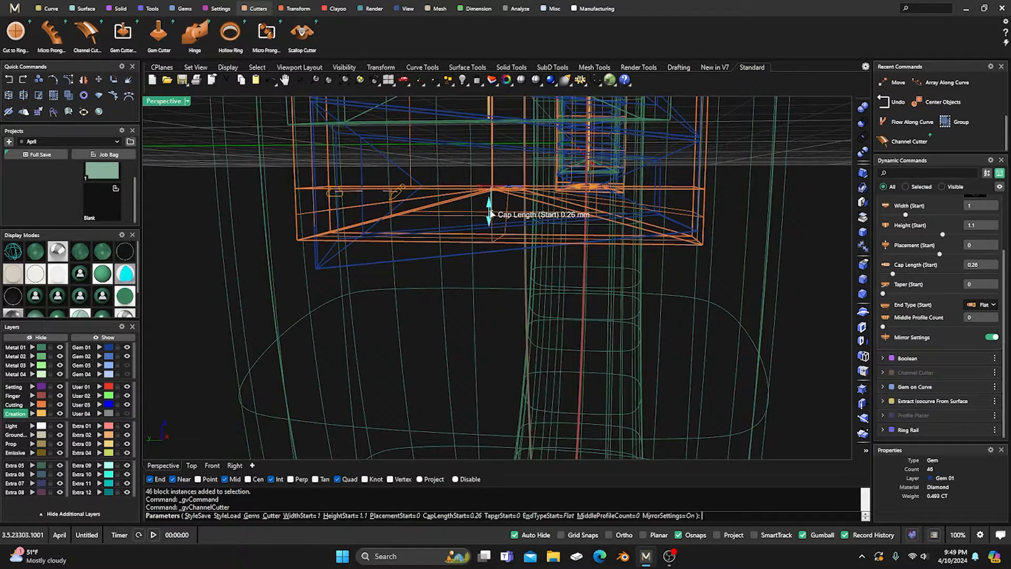
Step: Narrow the channel cutter's start width to about 0.89 and finish the cutter
{"action": "scroll", "coordinate": [497, 245], "scroll_direction": "down", "scroll_amount": 8}
{"action": "right_click_drag", "start_coordinate": [507, 268], "coordinate": [515, 287]}
{"action": "scroll", "coordinate": [521, 316], "scroll_direction": "up", "scroll_amount": 3}
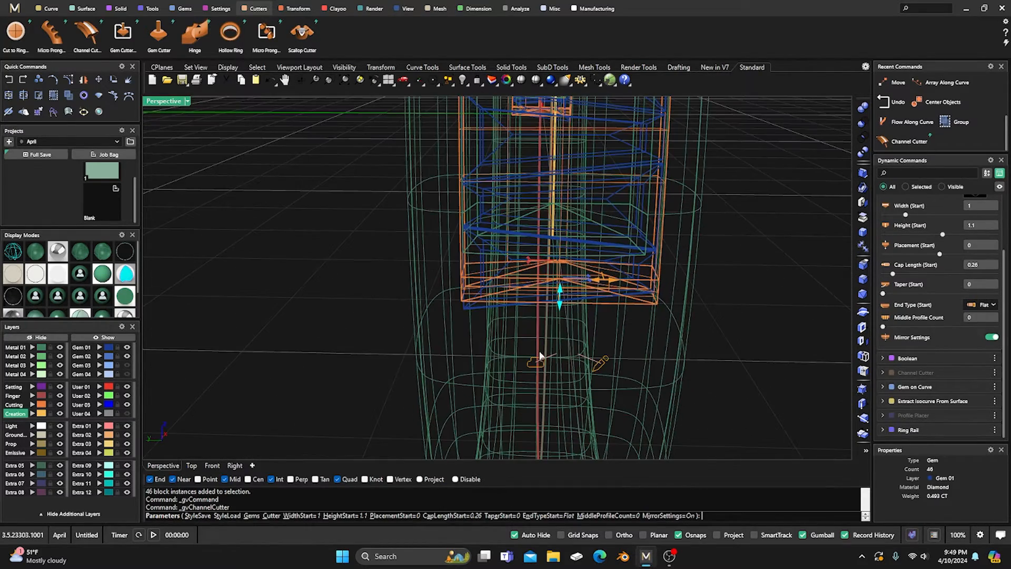
{"action": "left_click_drag", "start_coordinate": [602, 283], "coordinate": [598, 282]}
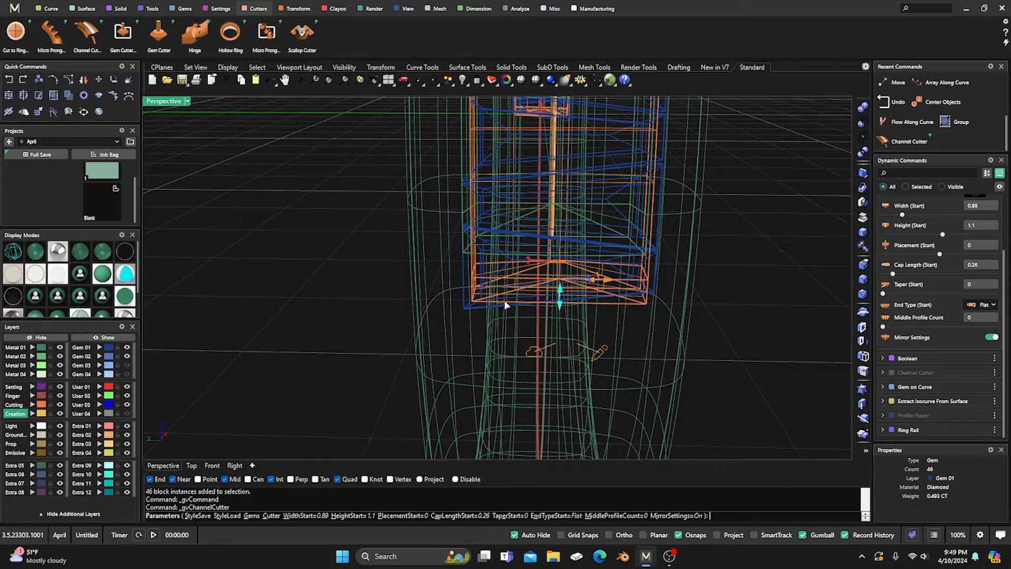
{"action": "right_click", "coordinate": [365, 317]}
{"action": "scroll", "coordinate": [371, 319], "scroll_direction": "down", "scroll_amount": 6}
{"action": "right_click_drag", "start_coordinate": [517, 364], "coordinate": [401, 427]}
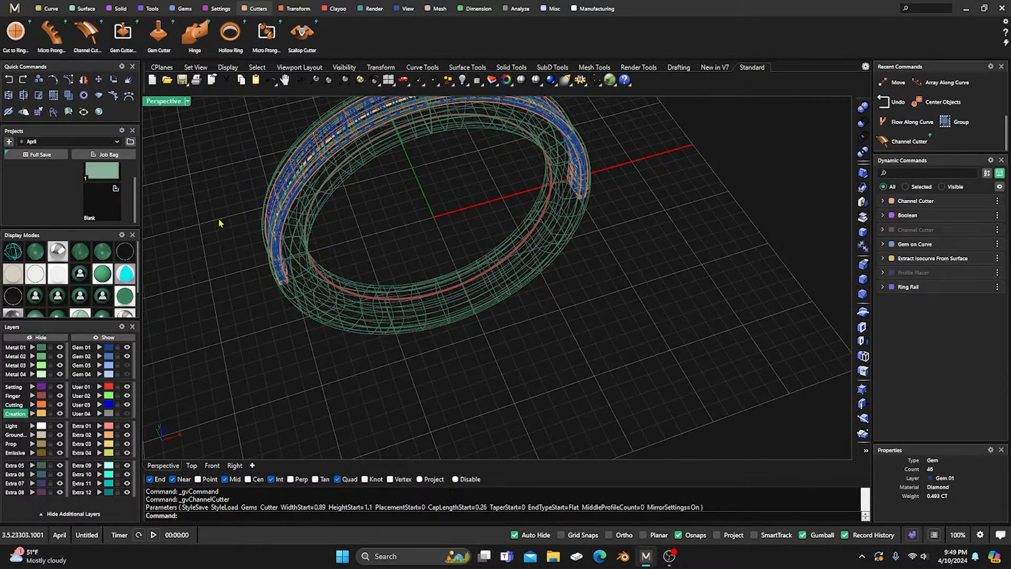
Step: Reopen the channel cutter for editing and replace its profile with the Angle (1) shape from the cutter library
{"action": "left_click", "coordinate": [32, 256]}
{"action": "scroll", "coordinate": [405, 333], "scroll_direction": "down", "scroll_amount": 4}
{"action": "mouse_move", "coordinate": [406, 333]}
{"action": "right_mouse_down"}
{"action": "mouse_move", "coordinate": [372, 292]}
{"action": "mouse_move", "coordinate": [454, 264]}
{"action": "mouse_move", "coordinate": [380, 338]}
{"action": "right_mouse_up"}
{"action": "left_click", "coordinate": [385, 321]}
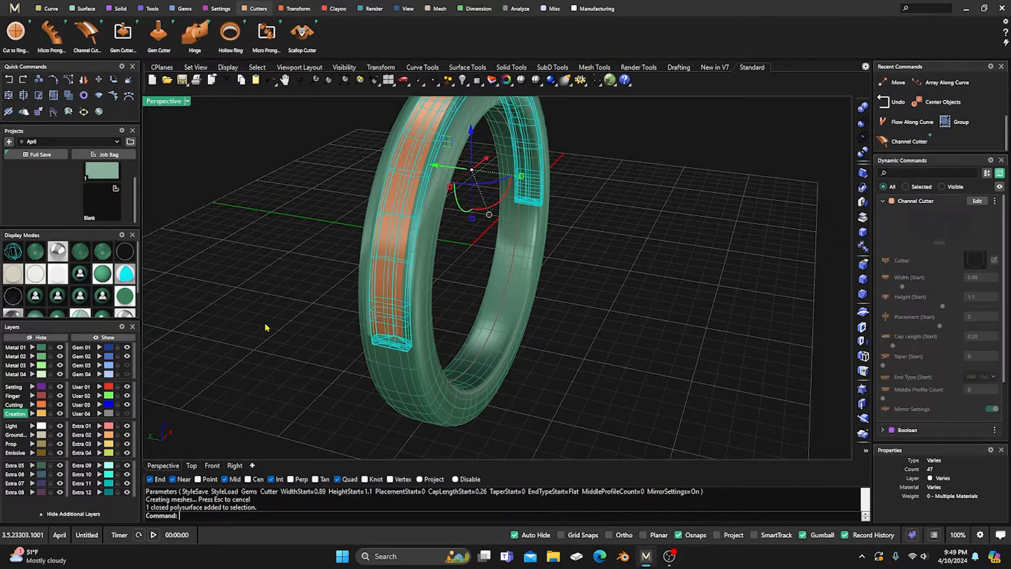
{"action": "left_click", "coordinate": [976, 201]}
{"action": "right_click_drag", "start_coordinate": [715, 374], "coordinate": [612, 356]}
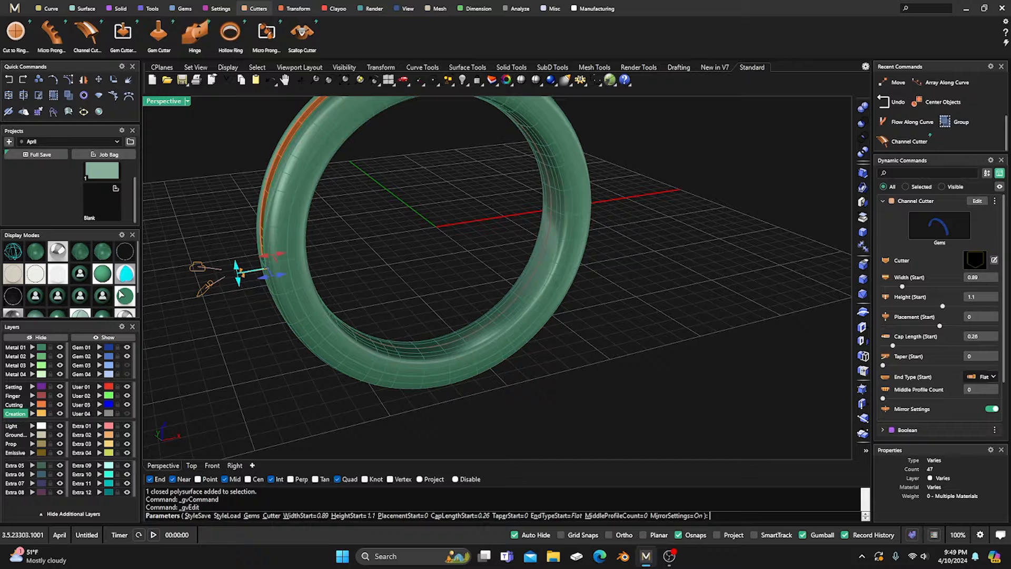
{"action": "left_click", "coordinate": [13, 252]}
{"action": "mouse_move", "coordinate": [217, 292]}
{"action": "right_mouse_down"}
{"action": "mouse_move", "coordinate": [411, 358]}
{"action": "mouse_move", "coordinate": [524, 333]}
{"action": "right_mouse_up"}
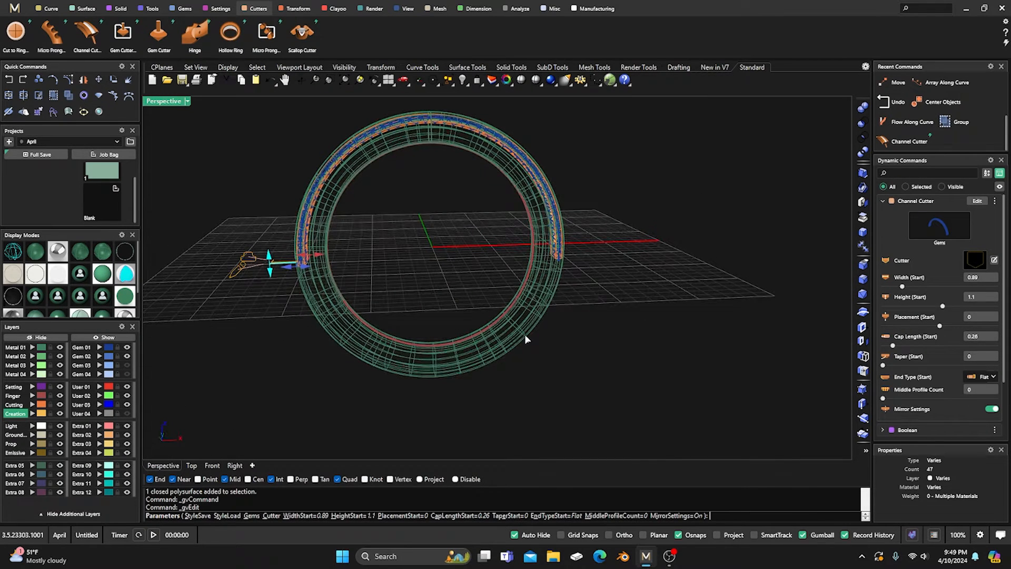
{"action": "left_click", "coordinate": [975, 260]}
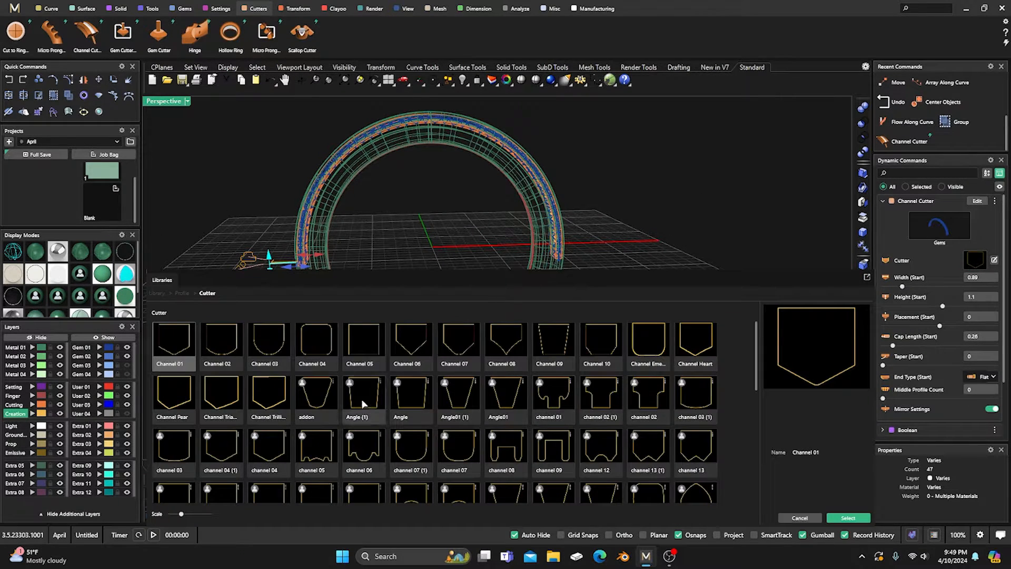
{"action": "double_click", "coordinate": [362, 400]}
Step: Adjust the channel cutter's start height to about 0.66 and its placement to 1, and accept the edit
{"action": "scroll", "coordinate": [321, 316], "scroll_direction": "up", "scroll_amount": 5}
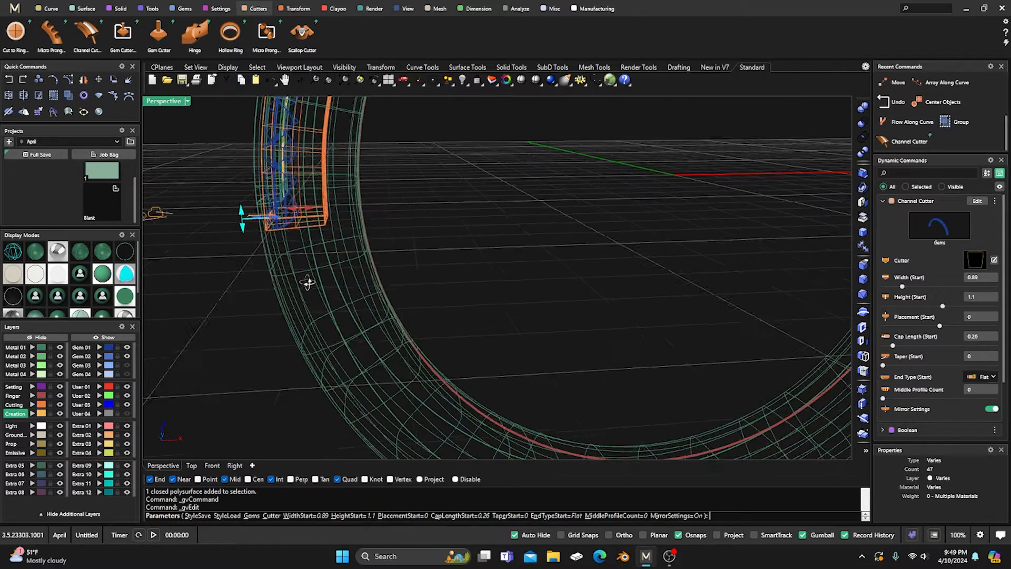
{"action": "right_click_drag", "start_coordinate": [308, 283], "coordinate": [319, 257]}
{"action": "left_click_drag", "start_coordinate": [311, 208], "coordinate": [264, 217]}
{"action": "right_click_drag", "start_coordinate": [316, 266], "coordinate": [188, 313]}
{"action": "left_click", "coordinate": [39, 255]}
{"action": "right_click_drag", "start_coordinate": [413, 326], "coordinate": [386, 337]}
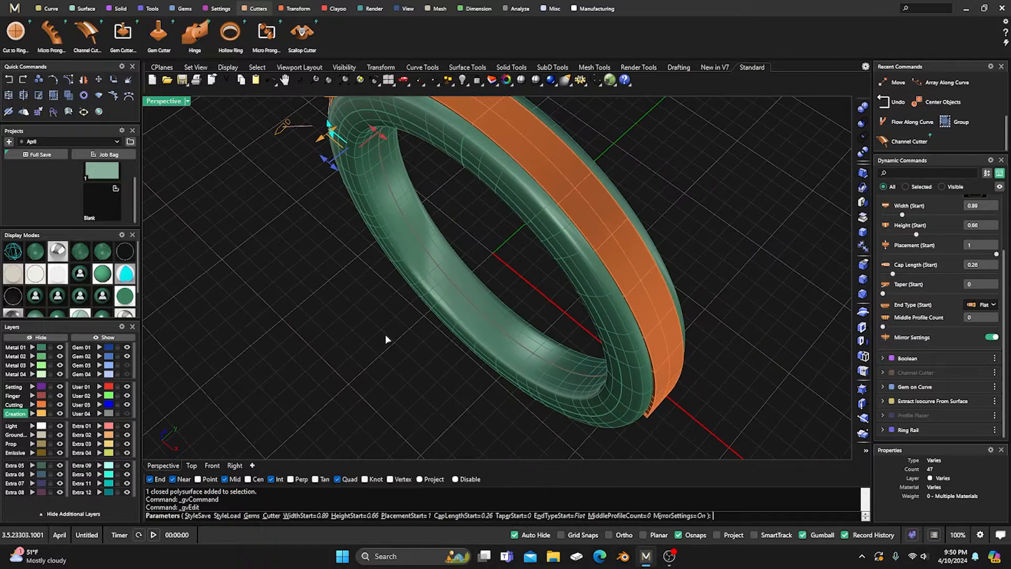
{"action": "right_click", "coordinate": [386, 338]}
{"action": "scroll", "coordinate": [391, 337], "scroll_direction": "down", "scroll_amount": 5}
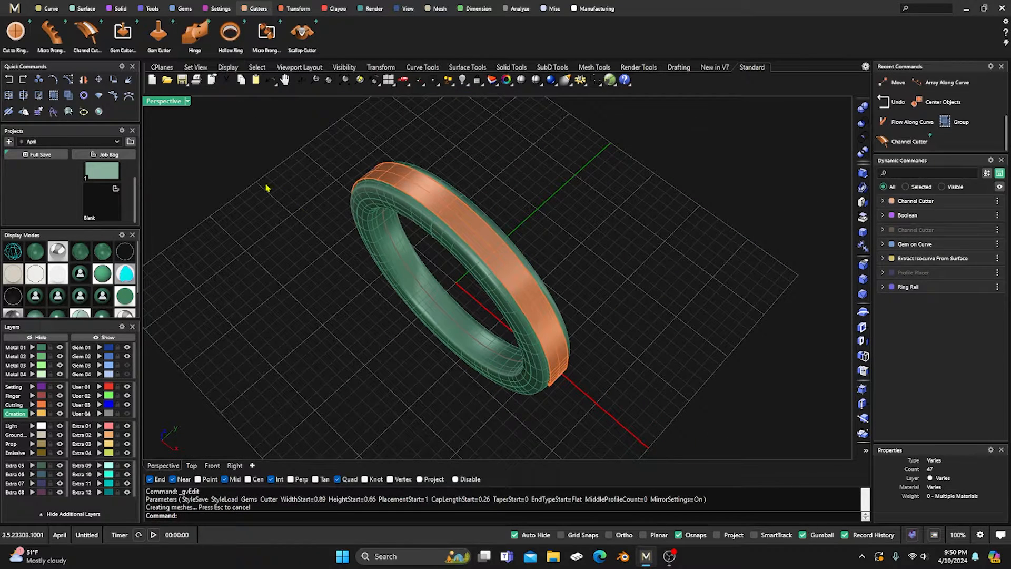
Step: Subtract the channel cutter from the ring band with a Boolean Difference
{"action": "left_click", "coordinate": [154, 9]}
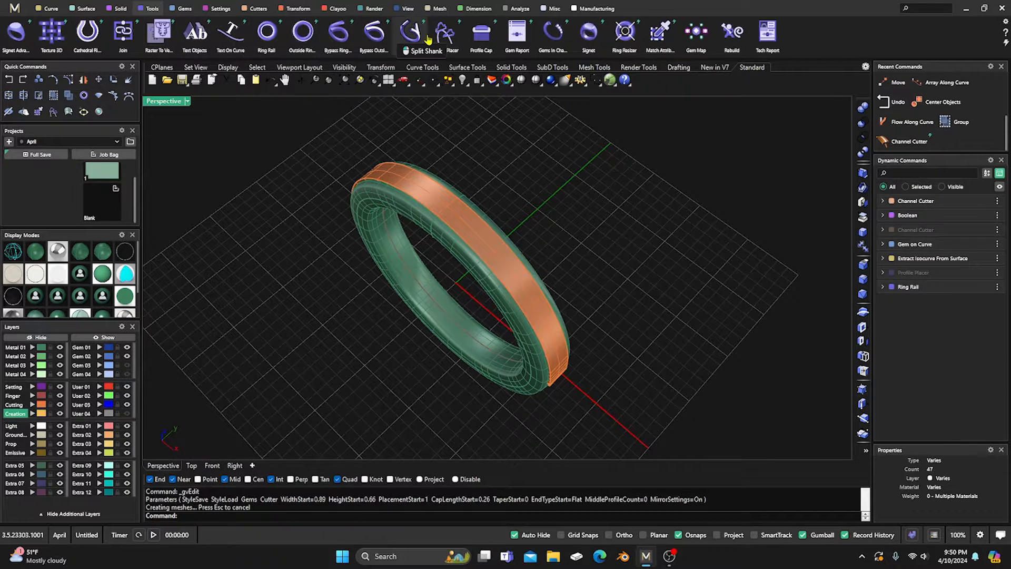
{"action": "left_click", "coordinate": [115, 8]}
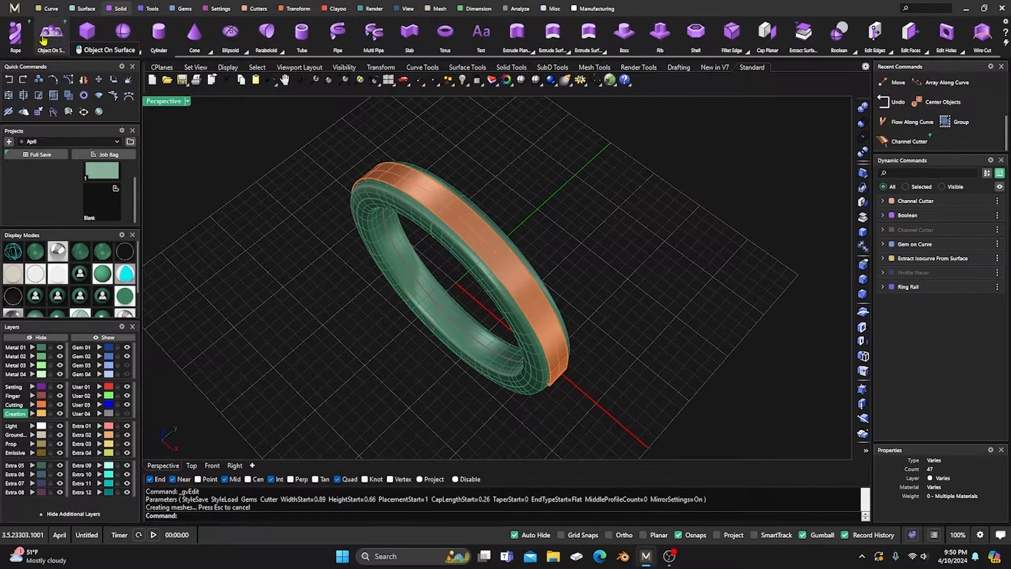
{"action": "left_click", "coordinate": [49, 37]}
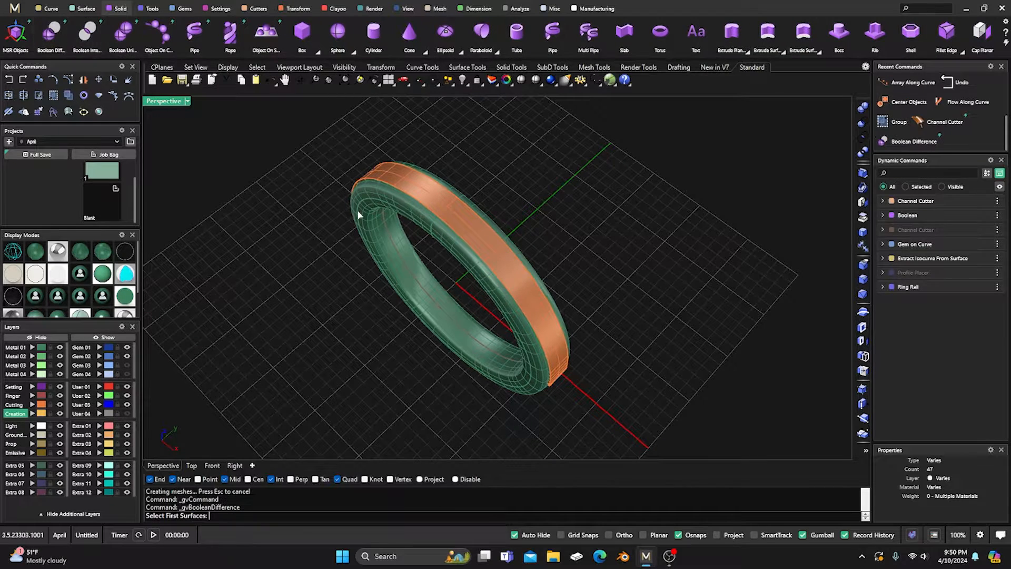
{"action": "left_click", "coordinate": [361, 214]}
{"action": "key", "text": "Return"}
{"action": "left_click", "coordinate": [425, 192]}
{"action": "key", "text": "Return"}
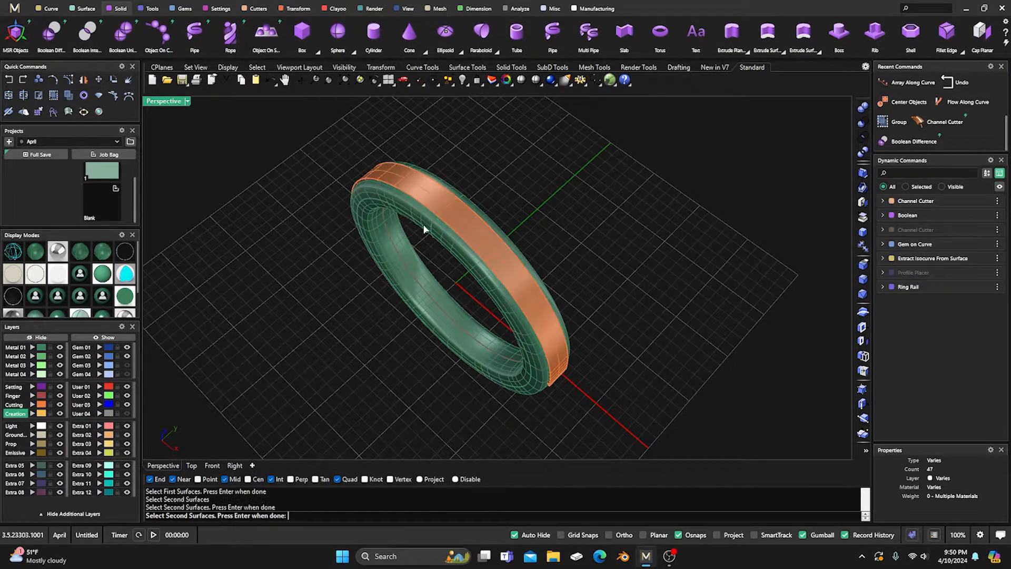
{"action": "right_click_drag", "start_coordinate": [445, 282], "coordinate": [371, 218]}
{"action": "scroll", "coordinate": [489, 271], "scroll_direction": "up", "scroll_amount": 3}
{"action": "key", "text": "Return"}
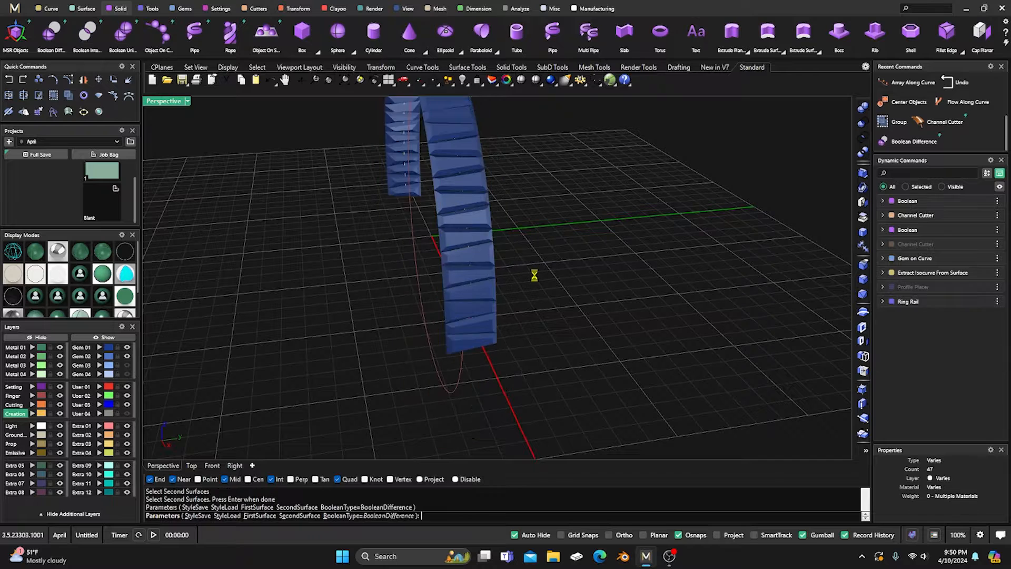
Step: Inspect the end of the cut channel around the last gem and delete the cut ring band
{"action": "right_click_drag", "start_coordinate": [535, 276], "coordinate": [461, 289]}
{"action": "scroll", "coordinate": [466, 301], "scroll_direction": "up", "scroll_amount": 3}
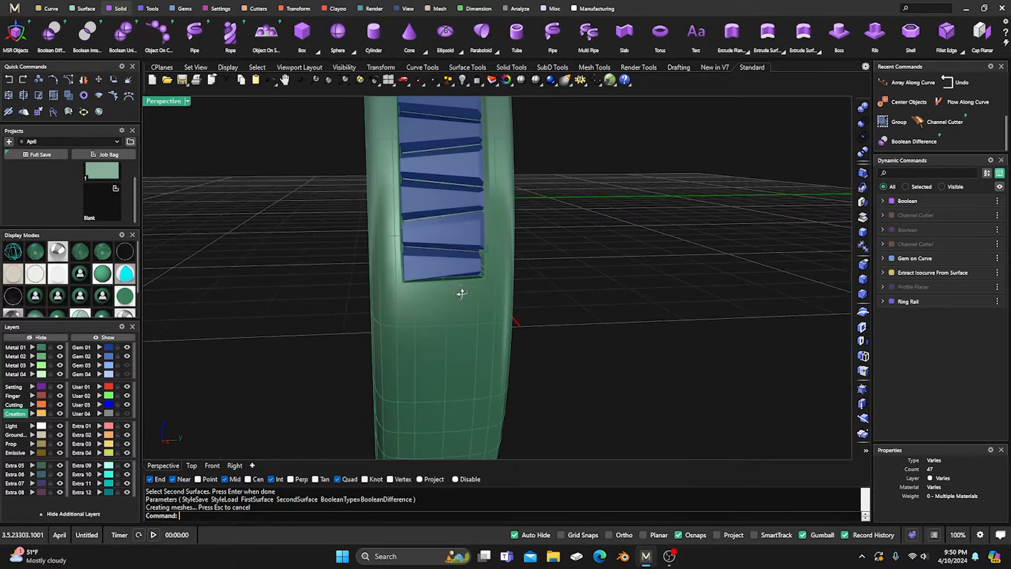
{"action": "scroll", "coordinate": [479, 276], "scroll_direction": "up", "scroll_amount": 3}
{"action": "scroll", "coordinate": [481, 254], "scroll_direction": "down", "scroll_amount": 6}
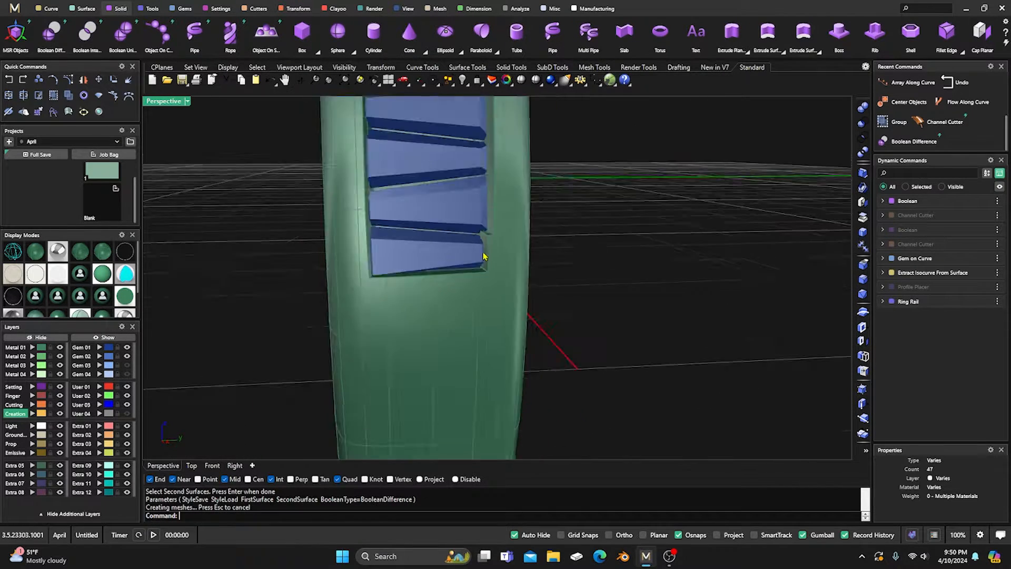
{"action": "left_click", "coordinate": [460, 298]}
{"action": "right_click_drag", "start_coordinate": [350, 298], "coordinate": [437, 308]}
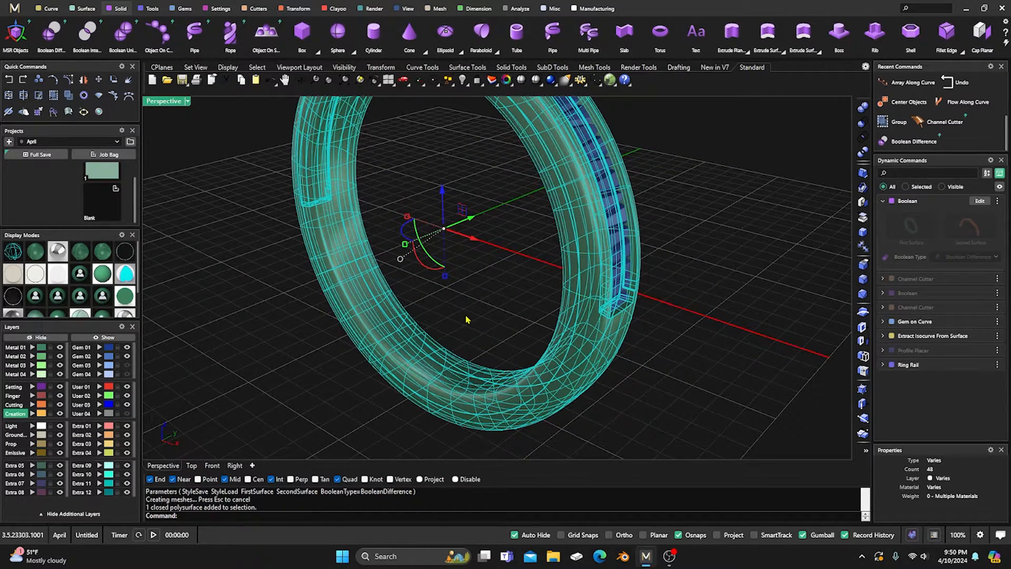
{"action": "key", "text": "Delete"}
{"action": "right_click_drag", "start_coordinate": [471, 305], "coordinate": [492, 315]}
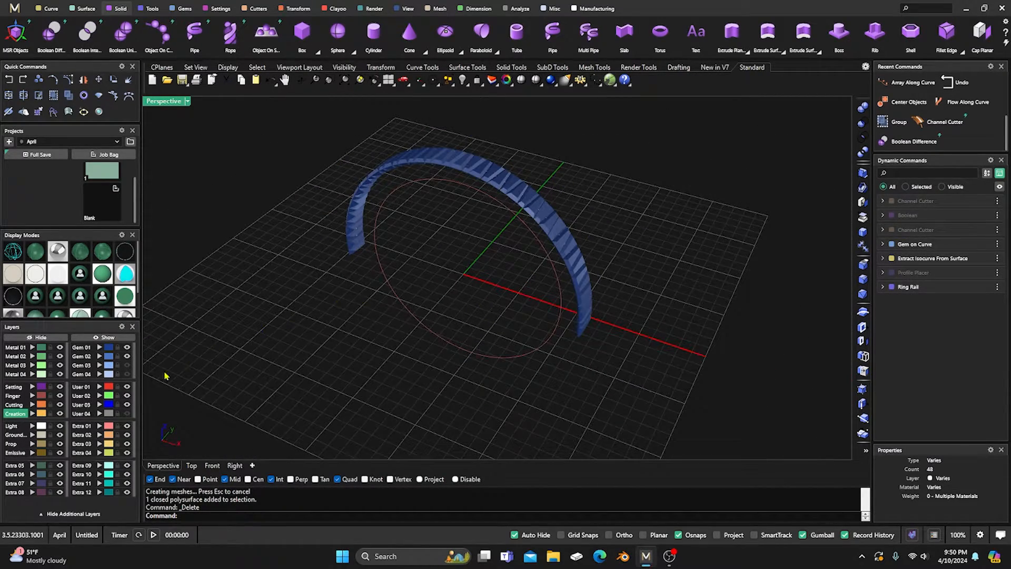
Step: Show the User 04 layer that holds the ring's construction and profile curves
{"action": "left_click", "coordinate": [127, 414]}
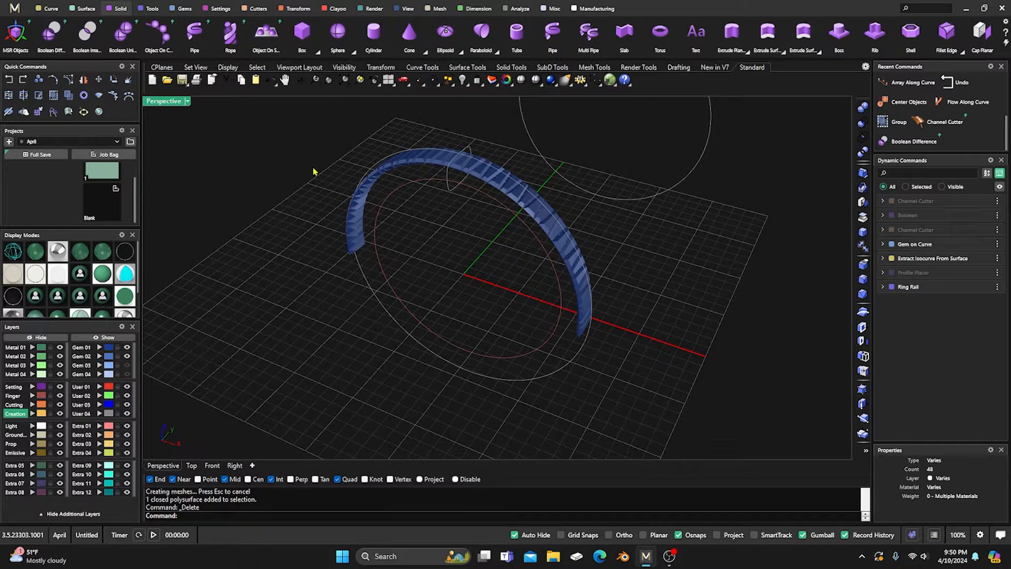
{"action": "left_click", "coordinate": [185, 8]}
{"action": "left_click", "coordinate": [152, 9]}
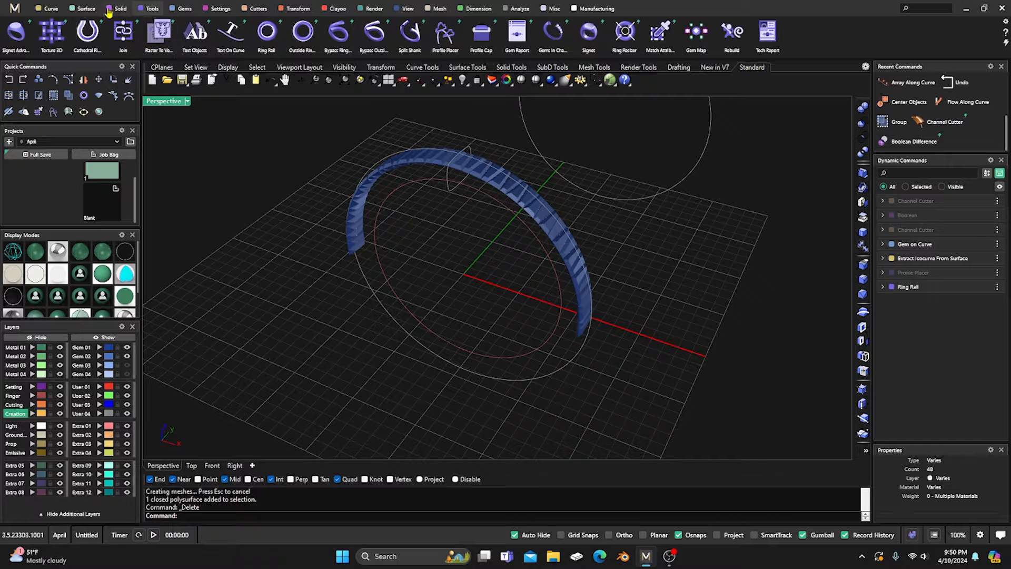
{"action": "left_click", "coordinate": [91, 9]}
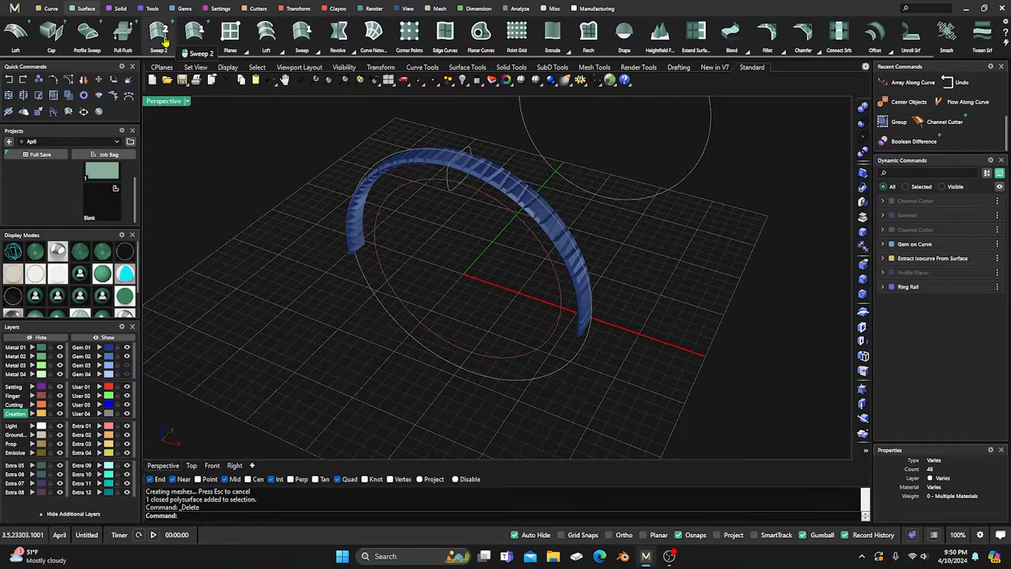
Step: Try to regenerate the ring band by reopening the profile curve's Profile Placer and accepting its existing settings
{"action": "left_click", "coordinate": [452, 190]}
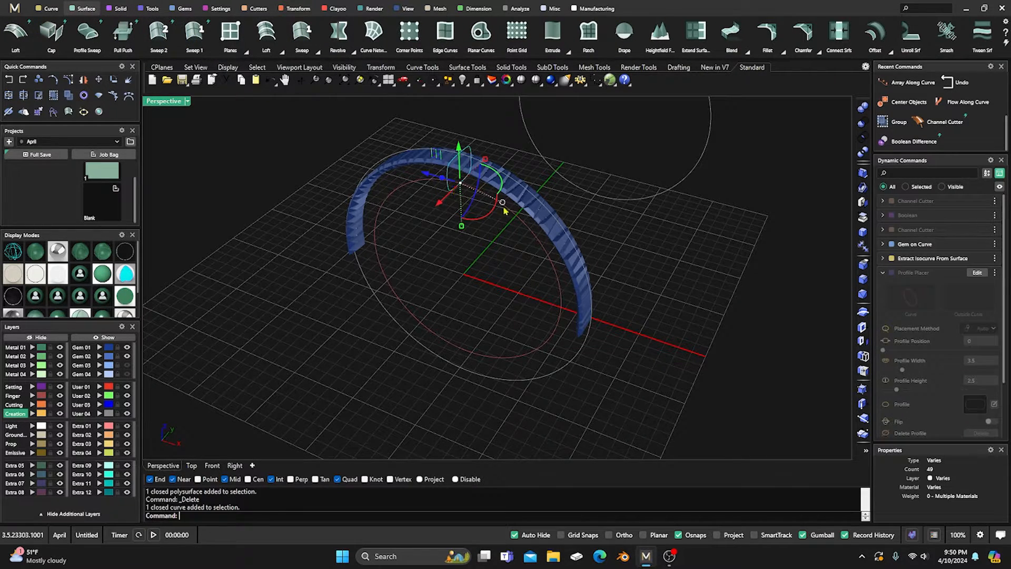
{"action": "left_click", "coordinate": [977, 272]}
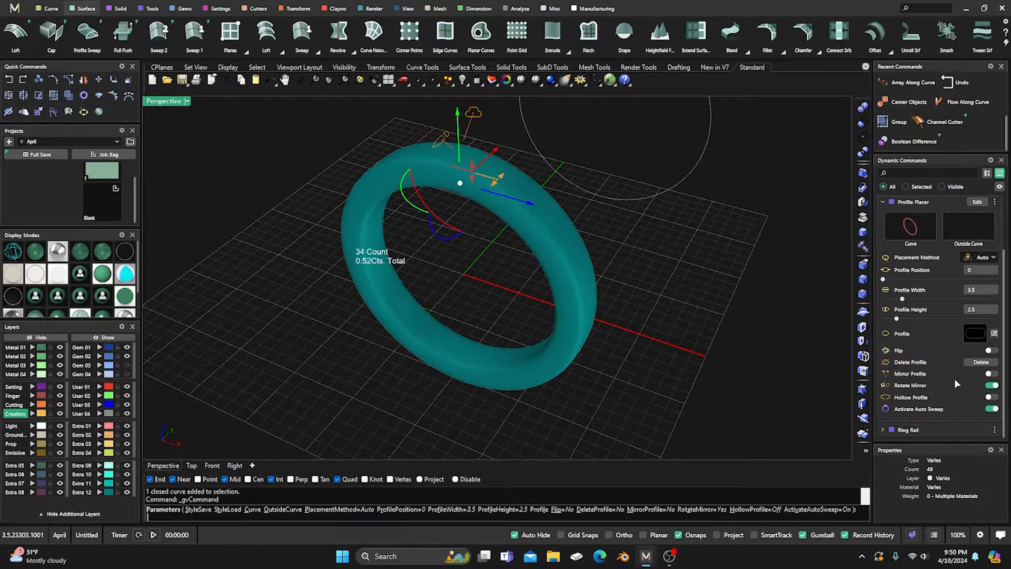
{"action": "right_click", "coordinate": [722, 326]}
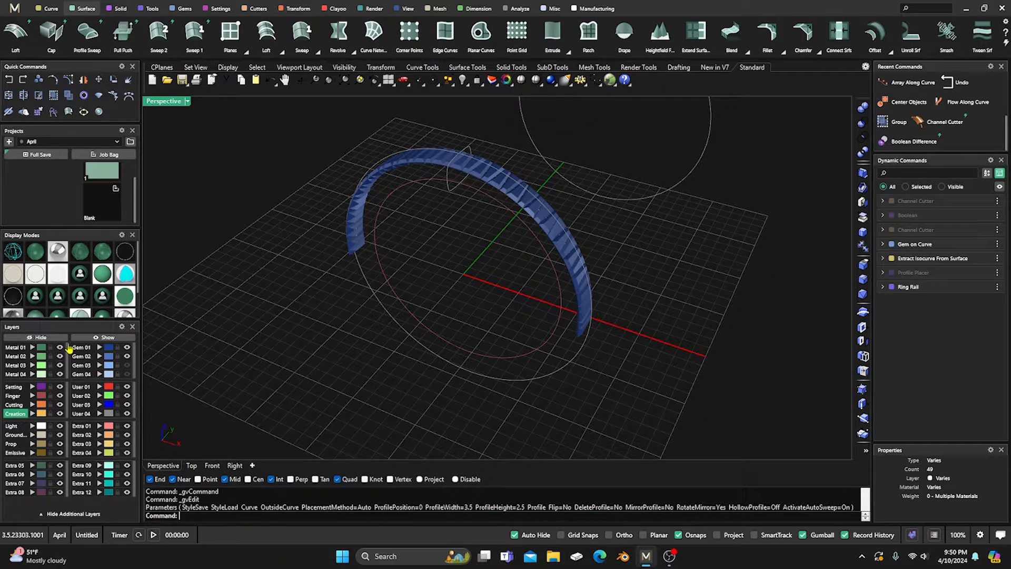
Step: Show all hidden objects and check the Metal 01 layer's contents by toggling its visibility off and on
{"action": "left_click", "coordinate": [103, 337]}
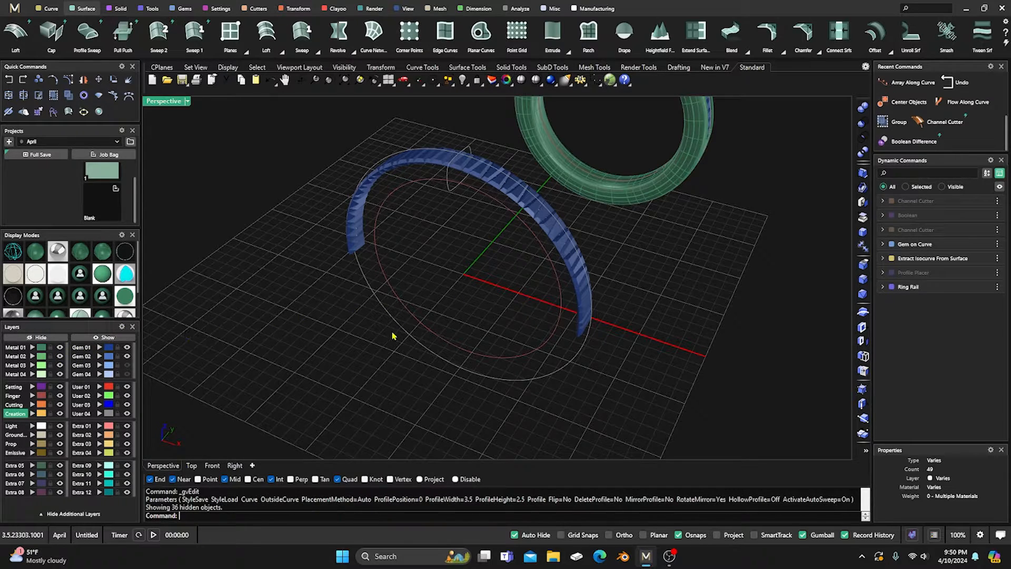
{"action": "left_click", "coordinate": [85, 338]}
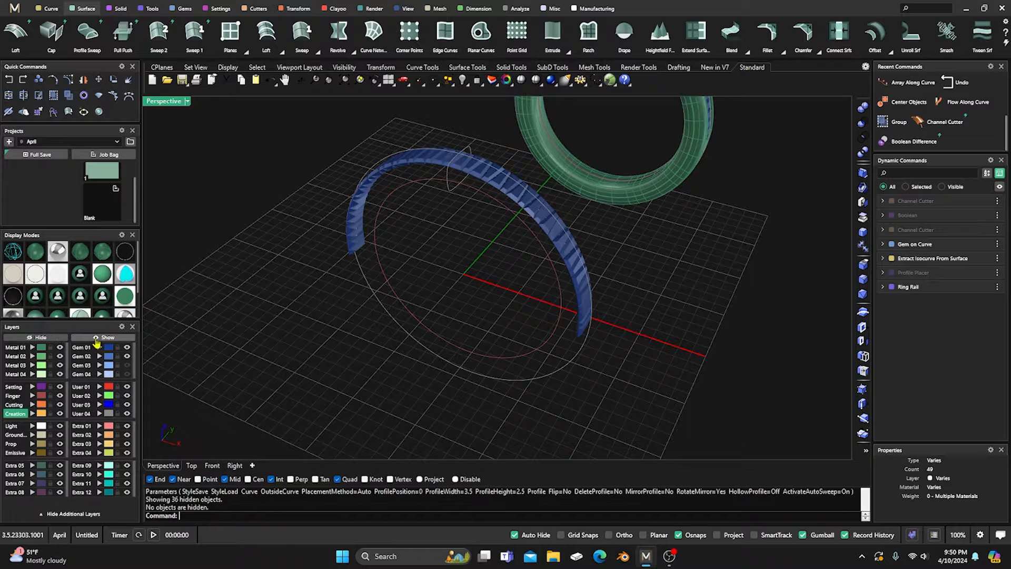
{"action": "left_click", "coordinate": [59, 347]}
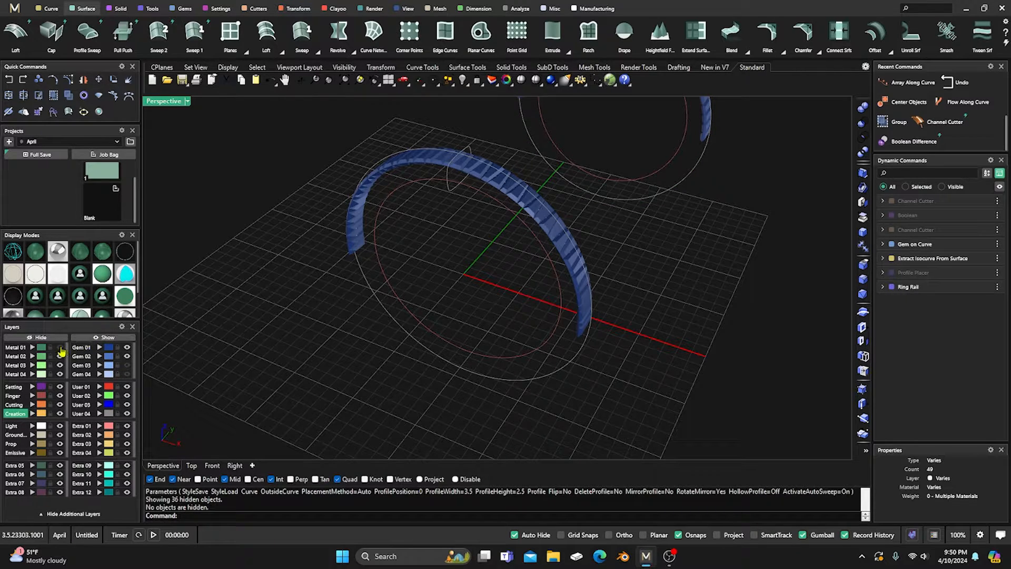
{"action": "left_click", "coordinate": [60, 347]}
{"action": "left_click", "coordinate": [379, 303]}
{"action": "left_click", "coordinate": [459, 269]}
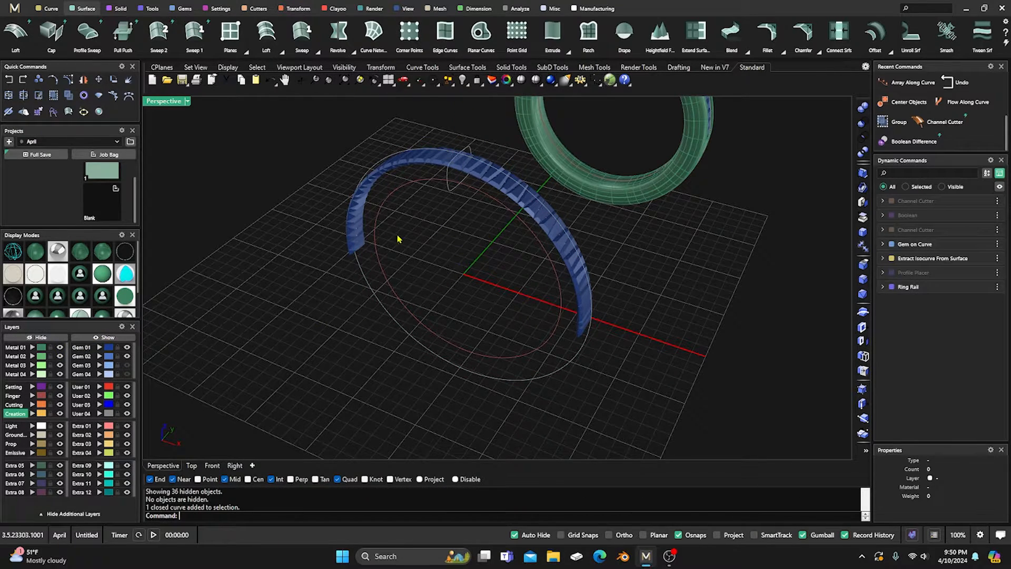
Step: Rebuild the ring band on the Metal 02 layer with Sweep 1, using the ring rail and the closed profile curve
{"action": "left_click", "coordinate": [19, 358]}
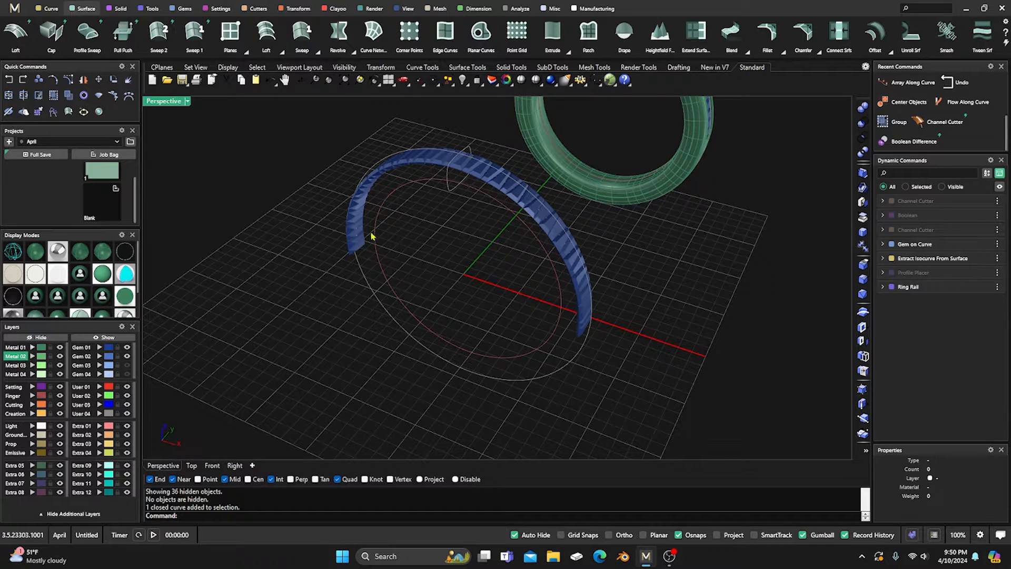
{"action": "left_click", "coordinate": [194, 33]}
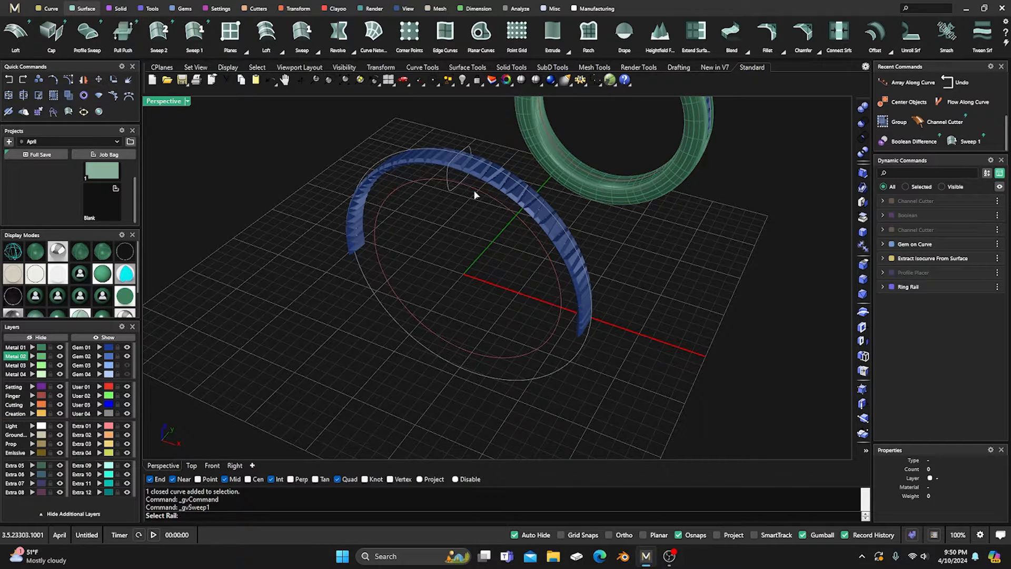
{"action": "left_click", "coordinate": [442, 183]}
{"action": "left_click", "coordinate": [451, 188]}
{"action": "key", "text": "Return"}
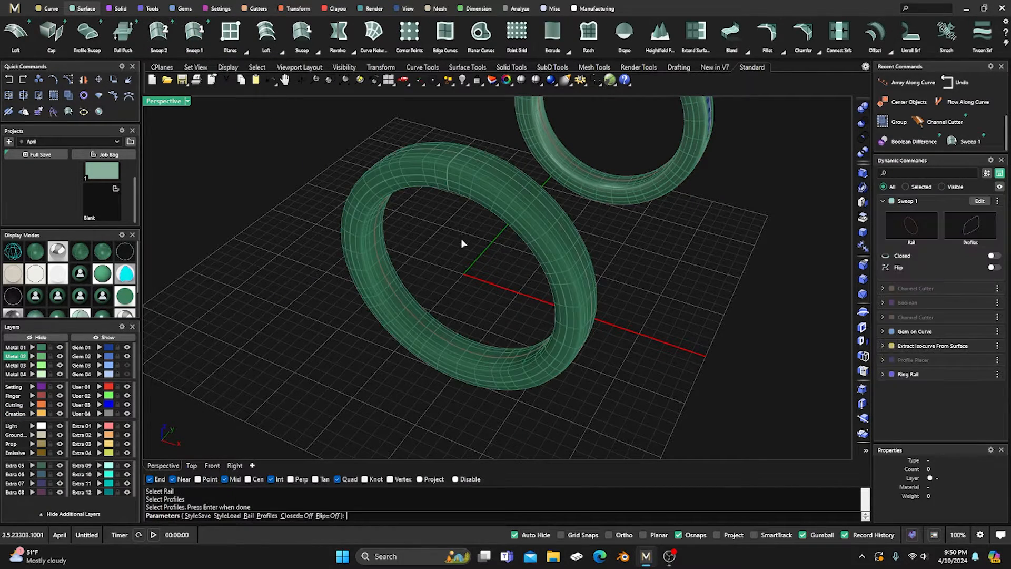
{"action": "key", "text": "Return"}
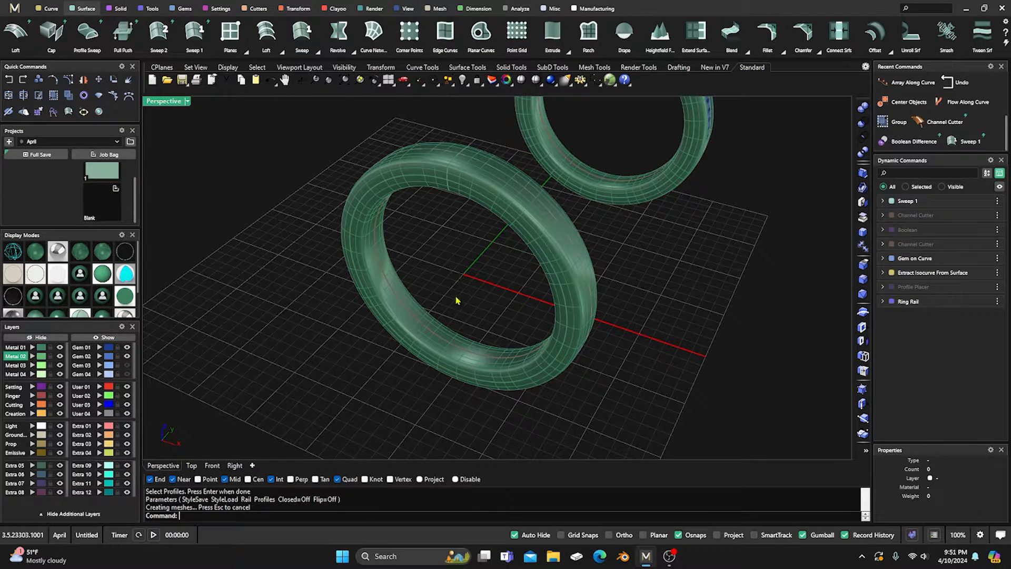
Step: Reopen the Channel Cutter and check its fit around the gems and new band in wireframe display, keeping its settings
{"action": "left_click", "coordinate": [978, 216]}
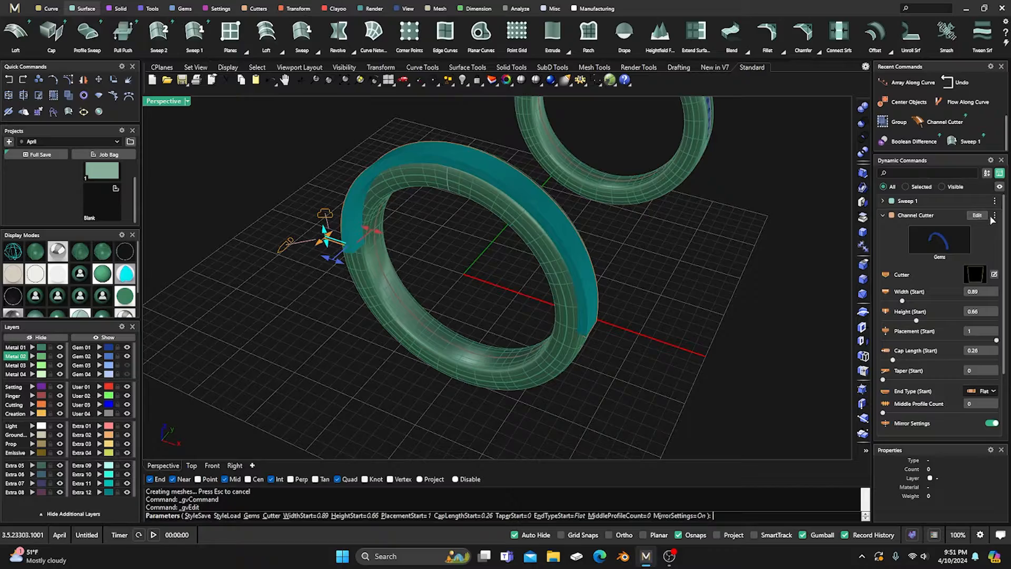
{"action": "right_click_drag", "start_coordinate": [426, 327], "coordinate": [221, 311]}
{"action": "left_click", "coordinate": [13, 252]}
{"action": "scroll", "coordinate": [385, 292], "scroll_direction": "up", "scroll_amount": 8}
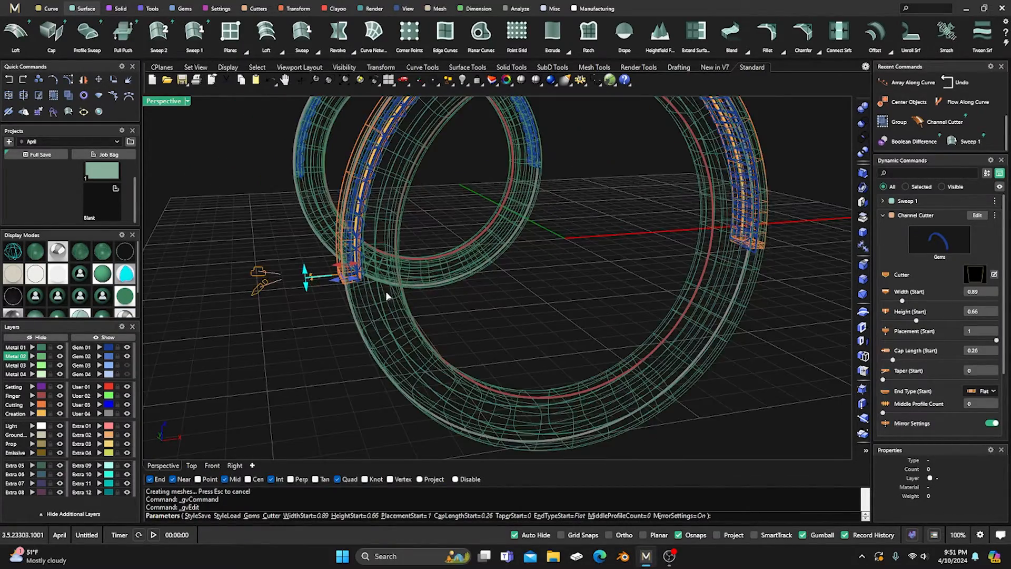
{"action": "right_click_drag", "start_coordinate": [436, 271], "coordinate": [364, 303]}
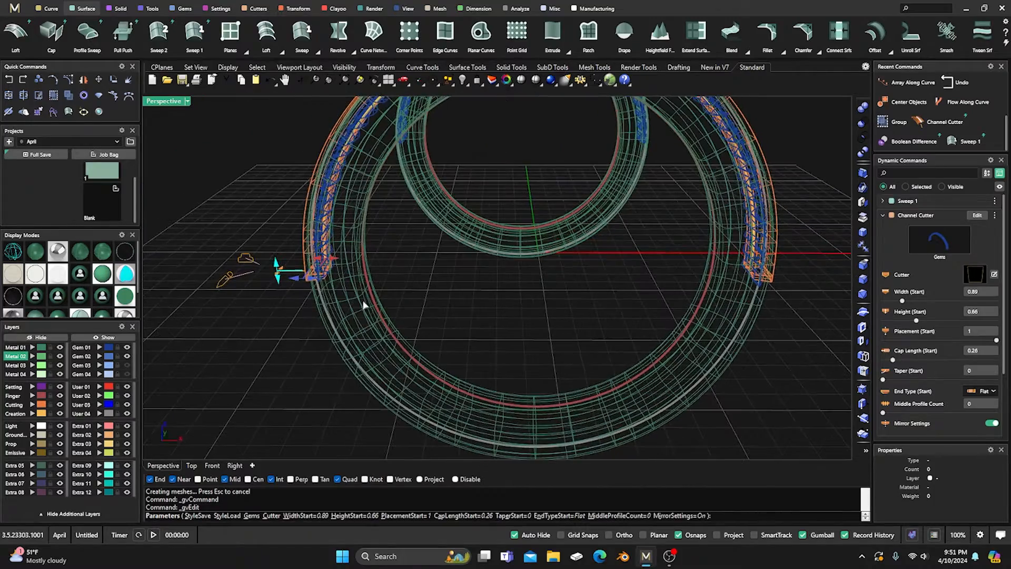
{"action": "right_click", "coordinate": [429, 295]}
{"action": "right_click_drag", "start_coordinate": [442, 297], "coordinate": [372, 345]}
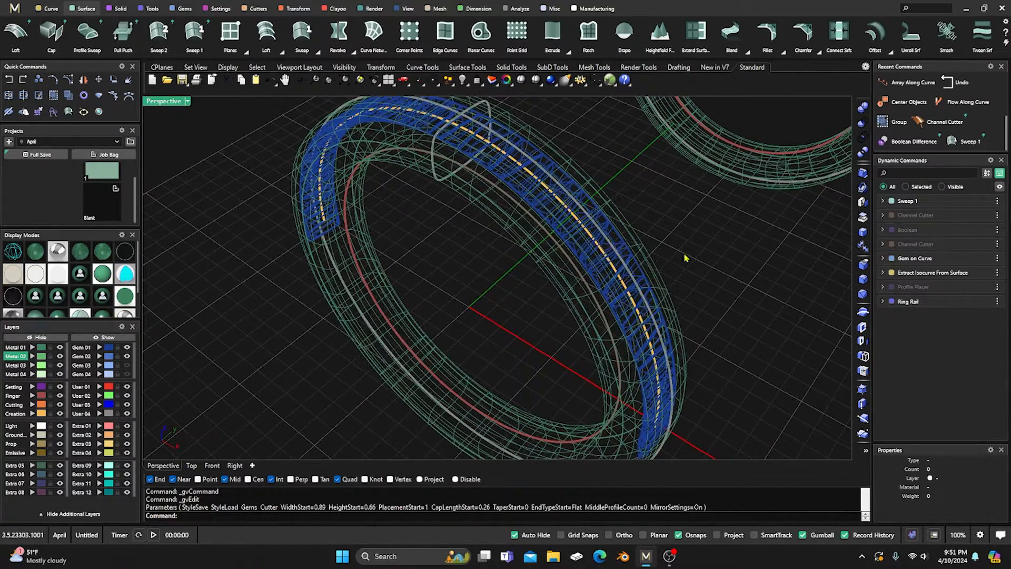
Step: Show the hidden channel cutter and return the viewport to the shaded metal display
{"action": "left_click", "coordinate": [997, 215]}
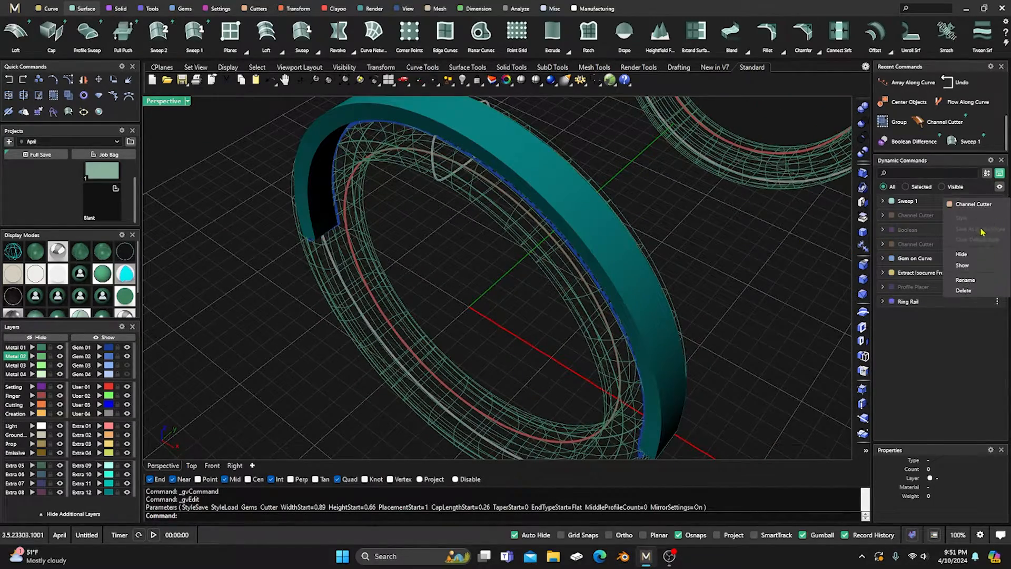
{"action": "left_click", "coordinate": [962, 265]}
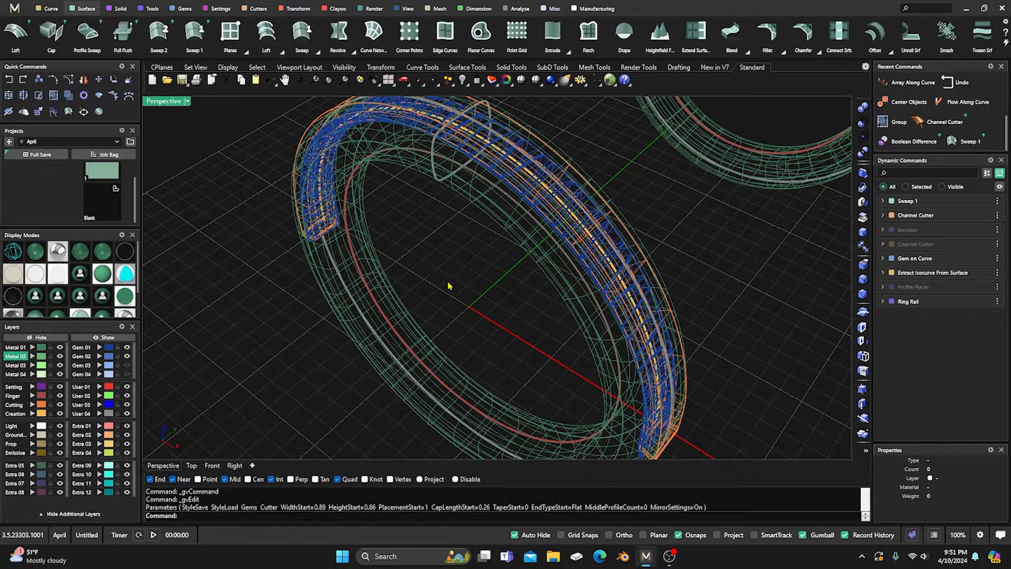
{"action": "left_click", "coordinate": [37, 252]}
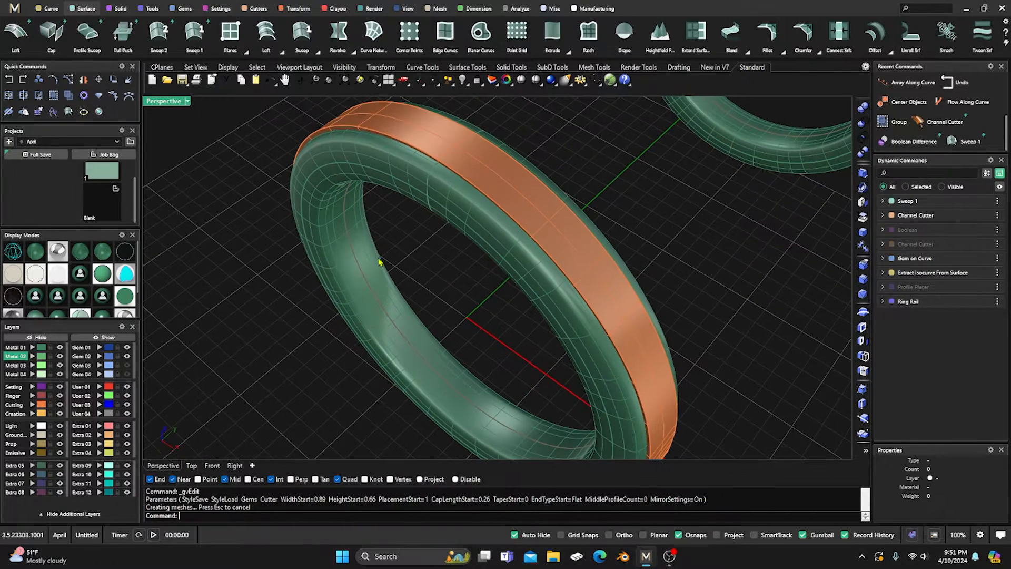
Step: Subtract the channel cutter from the rebuilt ring band with Boolean Difference
{"action": "left_click", "coordinate": [120, 9]}
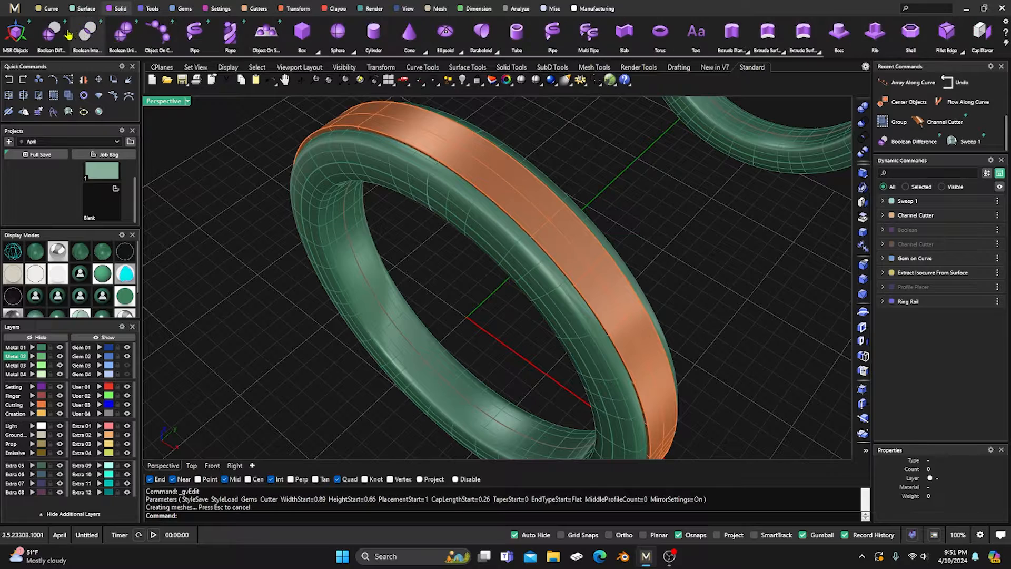
{"action": "left_click", "coordinate": [405, 187]}
{"action": "key", "text": "Return"}
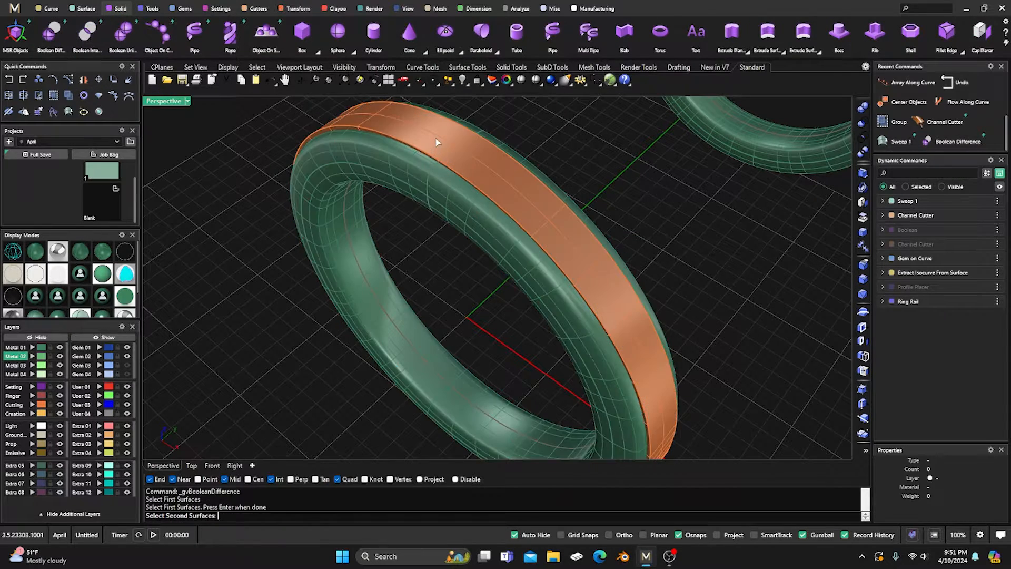
{"action": "left_click", "coordinate": [436, 141]}
{"action": "key", "text": "Return"}
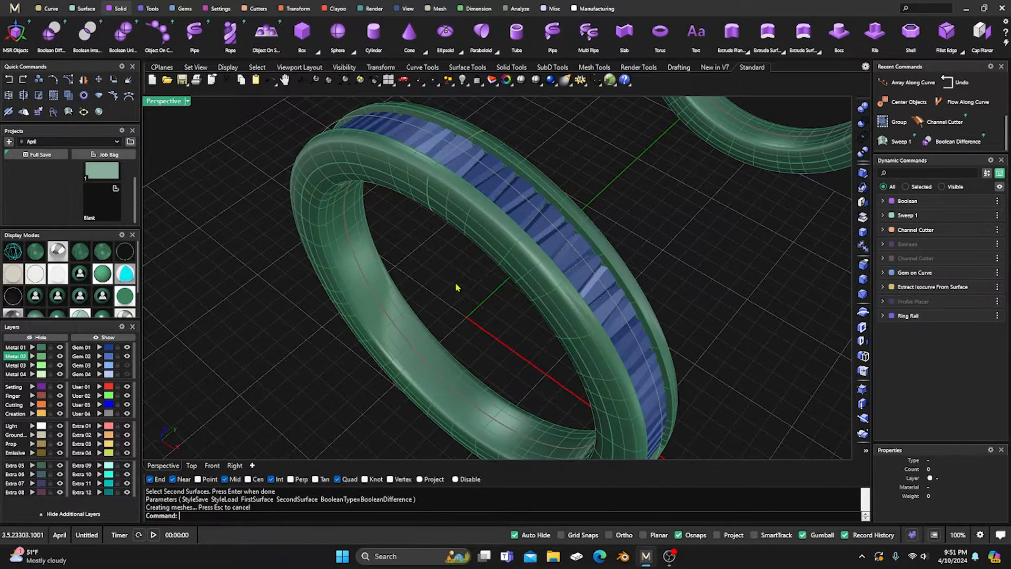
Step: Select the tapered baguette gems in the rebuilt ring and generate Gem Cutters for them
{"action": "right_click_drag", "start_coordinate": [458, 286], "coordinate": [457, 323]}
{"action": "scroll", "coordinate": [419, 281], "scroll_direction": "down", "scroll_amount": 7}
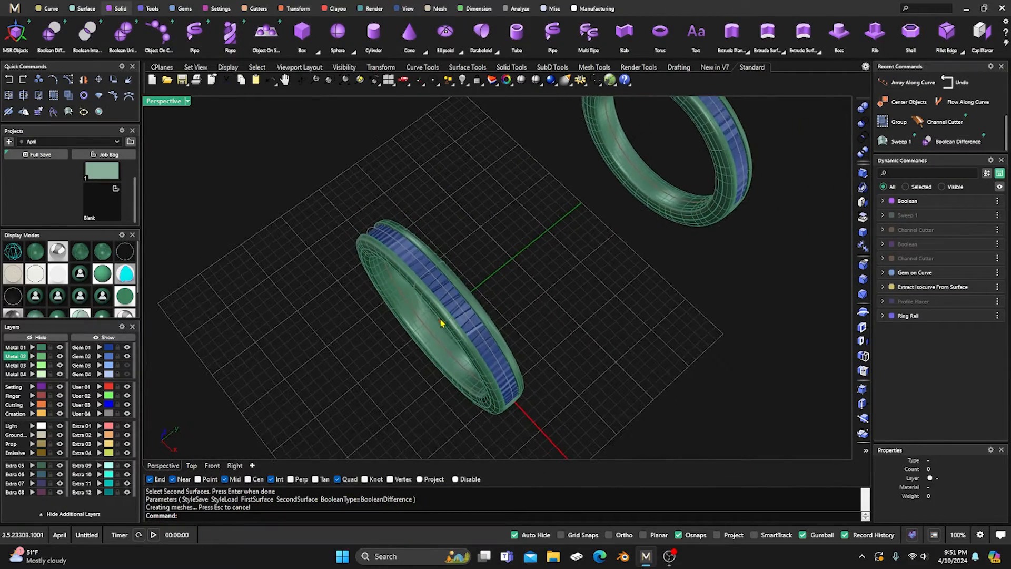
{"action": "scroll", "coordinate": [443, 325], "scroll_direction": "up", "scroll_amount": 6}
{"action": "scroll", "coordinate": [359, 342], "scroll_direction": "down", "scroll_amount": 2}
{"action": "right_click_drag", "start_coordinate": [359, 343], "coordinate": [408, 321]}
{"action": "scroll", "coordinate": [441, 299], "scroll_direction": "down", "scroll_amount": 2}
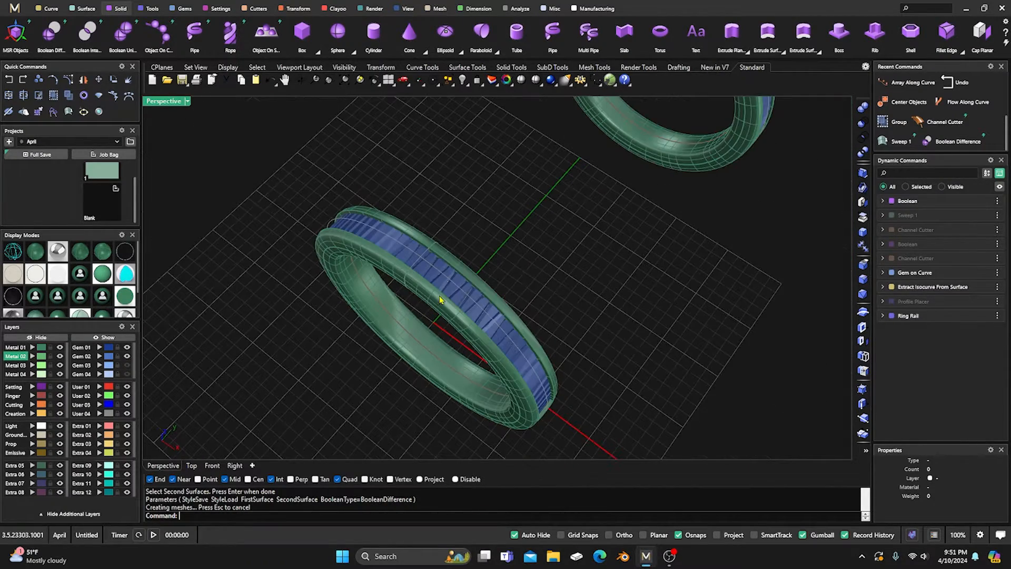
{"action": "left_click", "coordinate": [438, 285]}
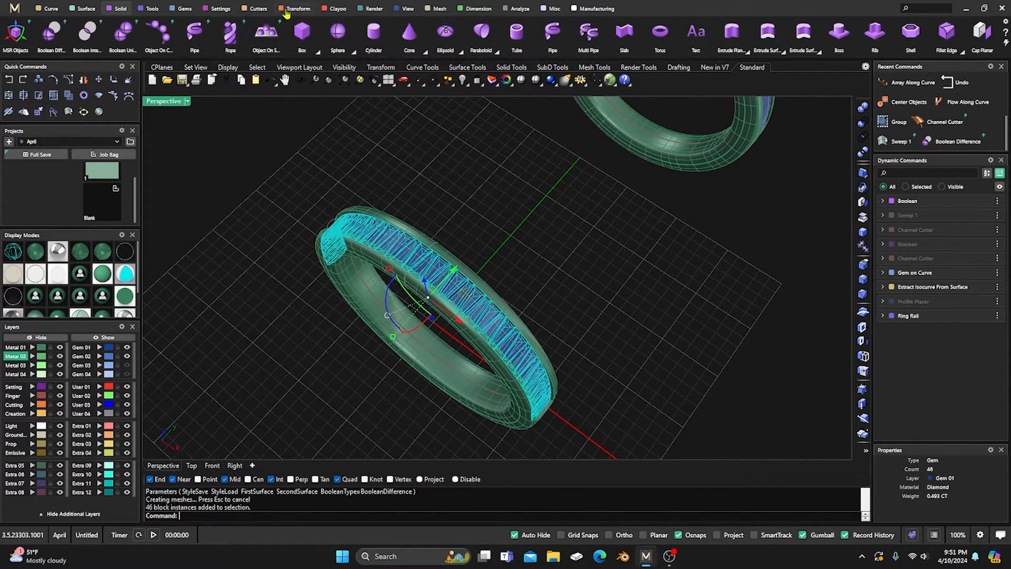
{"action": "left_click", "coordinate": [255, 9]}
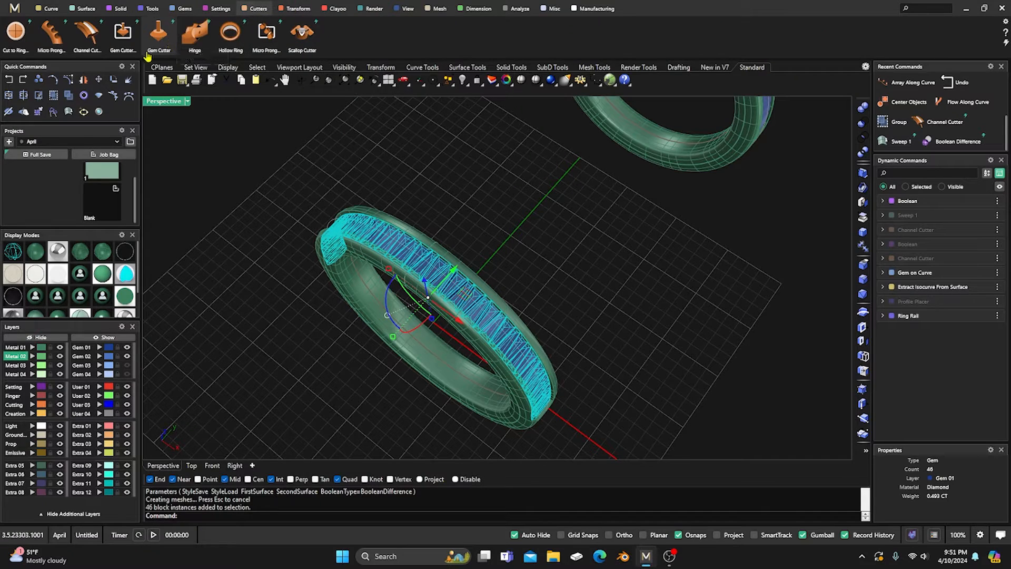
{"action": "left_click", "coordinate": [157, 40]}
{"action": "right_click_drag", "start_coordinate": [402, 371], "coordinate": [441, 305]}
{"action": "scroll", "coordinate": [542, 314], "scroll_direction": "up", "scroll_amount": 4}
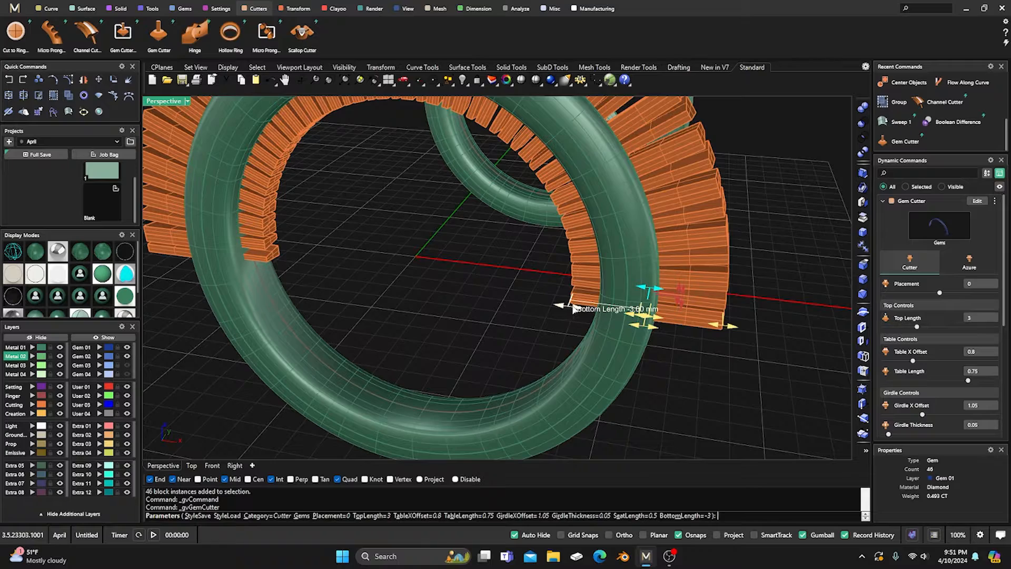
Step: Shorten the gem cutters' bottom length to about -2.63 mm and accept the cutters
{"action": "left_click_drag", "start_coordinate": [573, 307], "coordinate": [584, 309]}
{"action": "right_click_drag", "start_coordinate": [547, 320], "coordinate": [514, 321]}
{"action": "scroll", "coordinate": [593, 242], "scroll_direction": "up", "scroll_amount": 5}
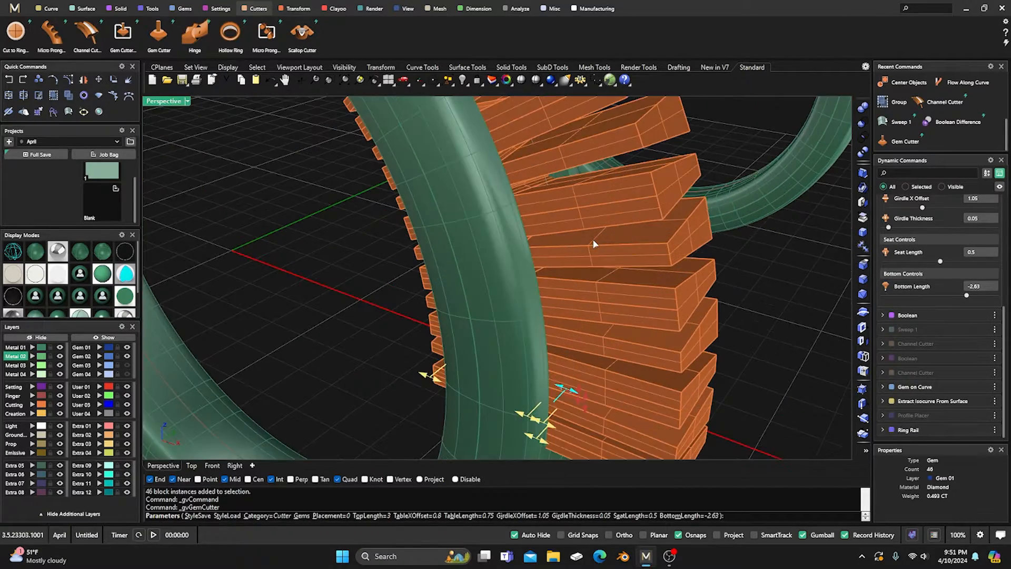
{"action": "right_click_drag", "start_coordinate": [594, 244], "coordinate": [563, 260]}
{"action": "scroll", "coordinate": [391, 183], "scroll_direction": "up", "scroll_amount": 8}
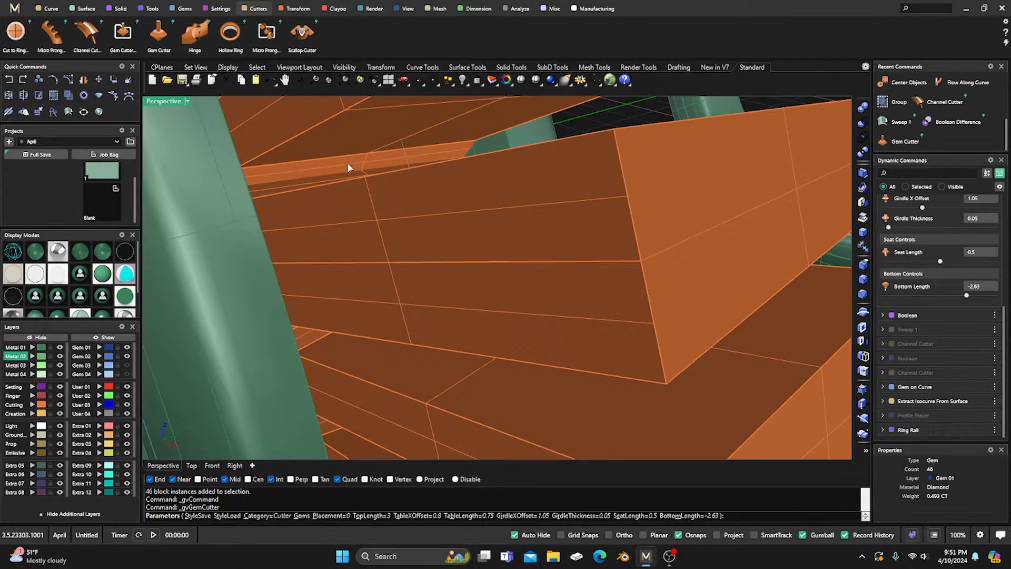
{"action": "scroll", "coordinate": [361, 168], "scroll_direction": "down", "scroll_amount": 10}
{"action": "key", "text": "Return"}
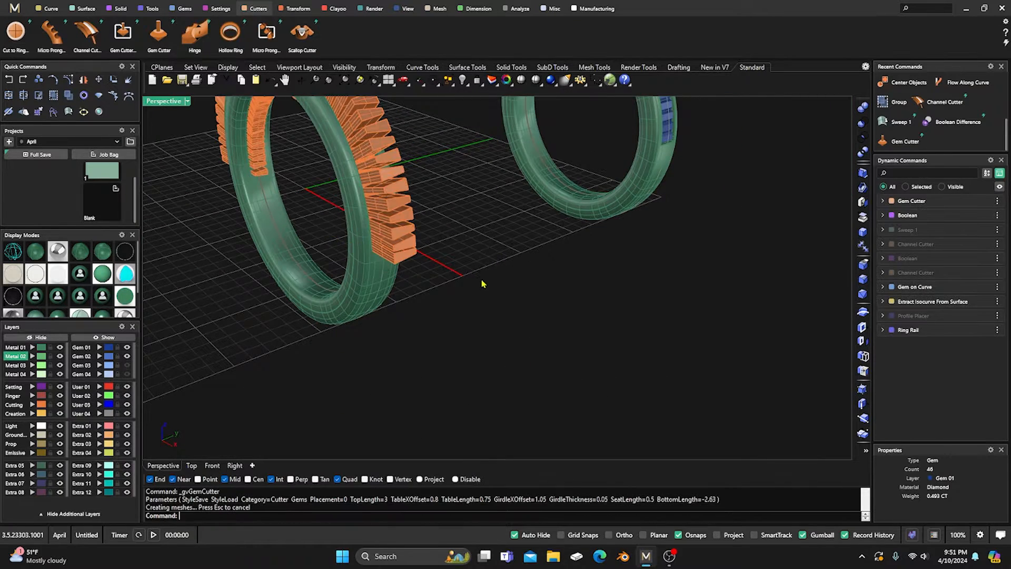
Step: Subtract the gem cutters from the channel-cut ring band with Boolean Difference
{"action": "scroll", "coordinate": [527, 294], "scroll_direction": "up", "scroll_amount": 4}
{"action": "scroll", "coordinate": [564, 304], "scroll_direction": "down", "scroll_amount": 5}
{"action": "scroll", "coordinate": [432, 226], "scroll_direction": "up", "scroll_amount": 4}
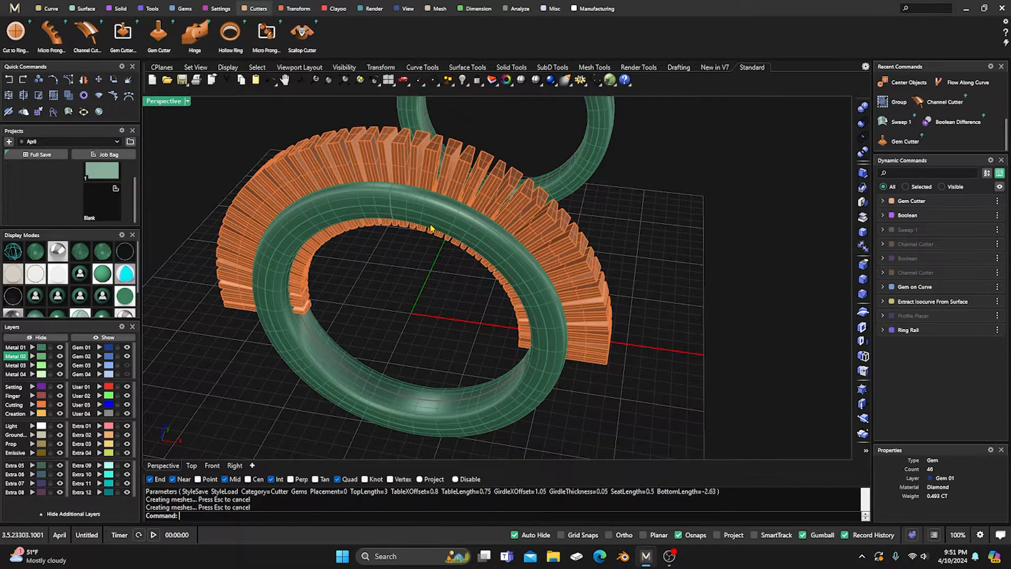
{"action": "left_click", "coordinate": [120, 9]}
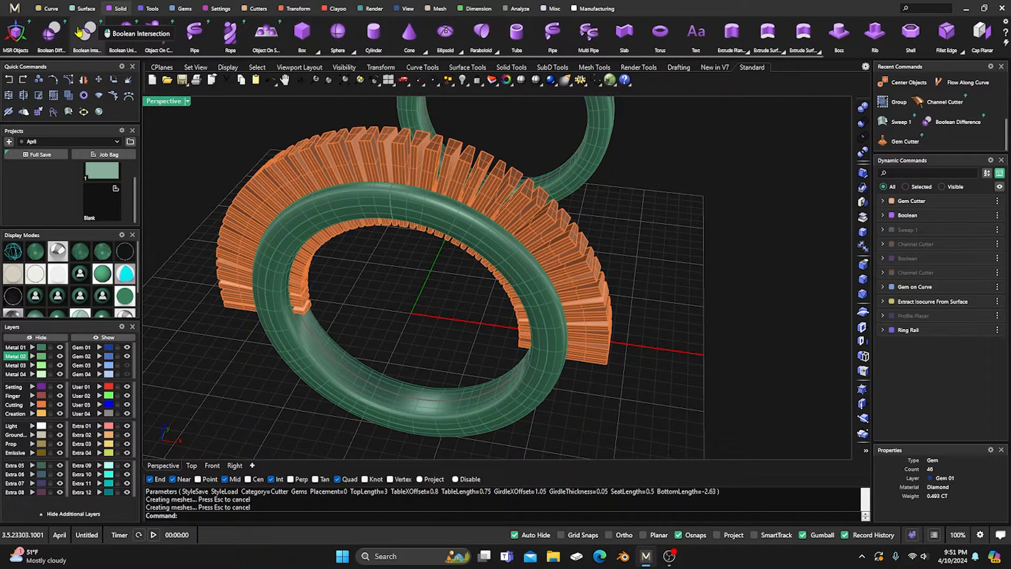
{"action": "left_click", "coordinate": [51, 31]}
{"action": "left_click", "coordinate": [318, 210]}
{"action": "key", "text": "Return"}
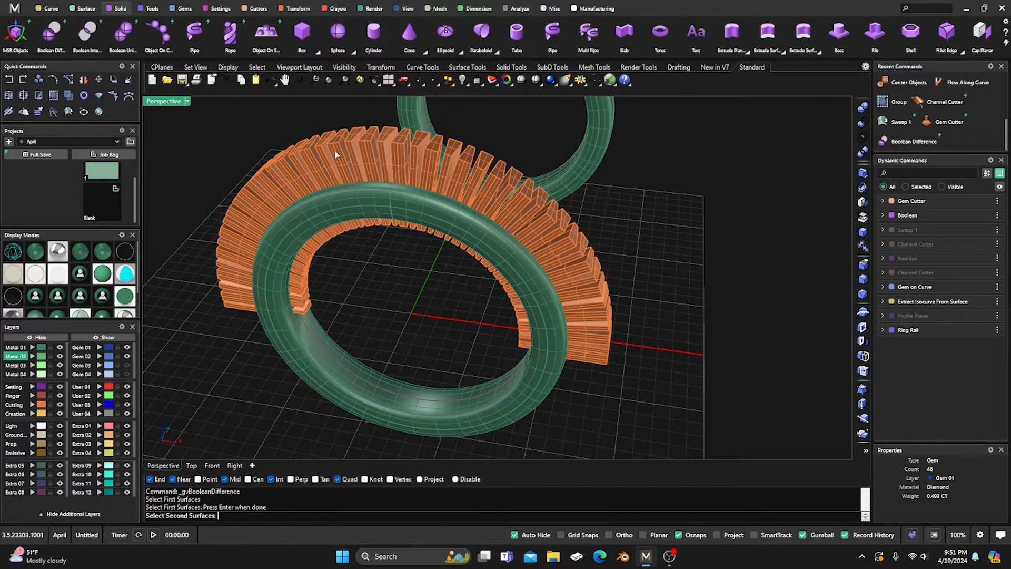
{"action": "left_click", "coordinate": [336, 153]}
{"action": "key", "text": "Return"}
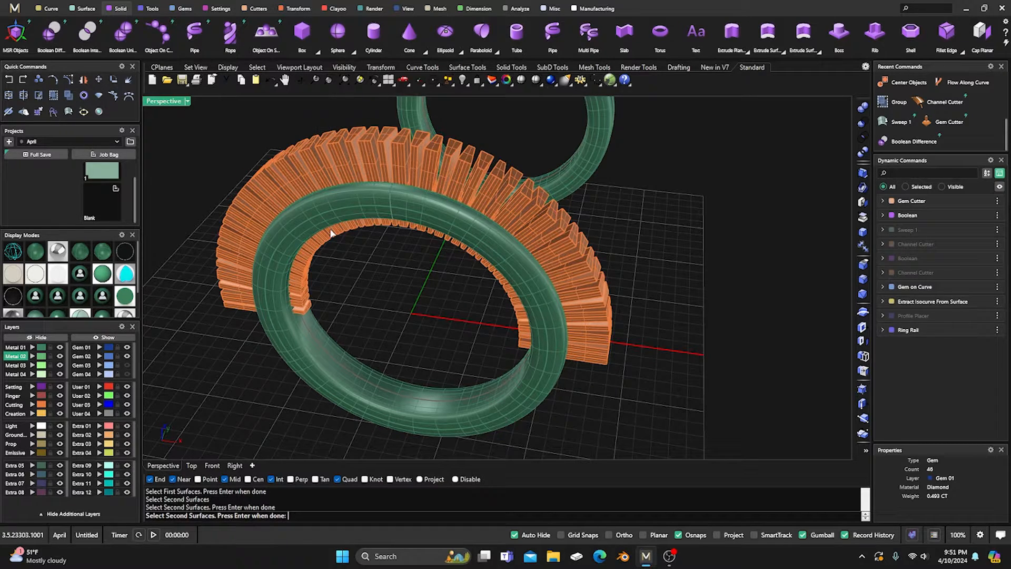
{"action": "key", "text": "Return"}
{"action": "right_click_drag", "start_coordinate": [417, 275], "coordinate": [434, 253]}
{"action": "key", "text": "Return"}
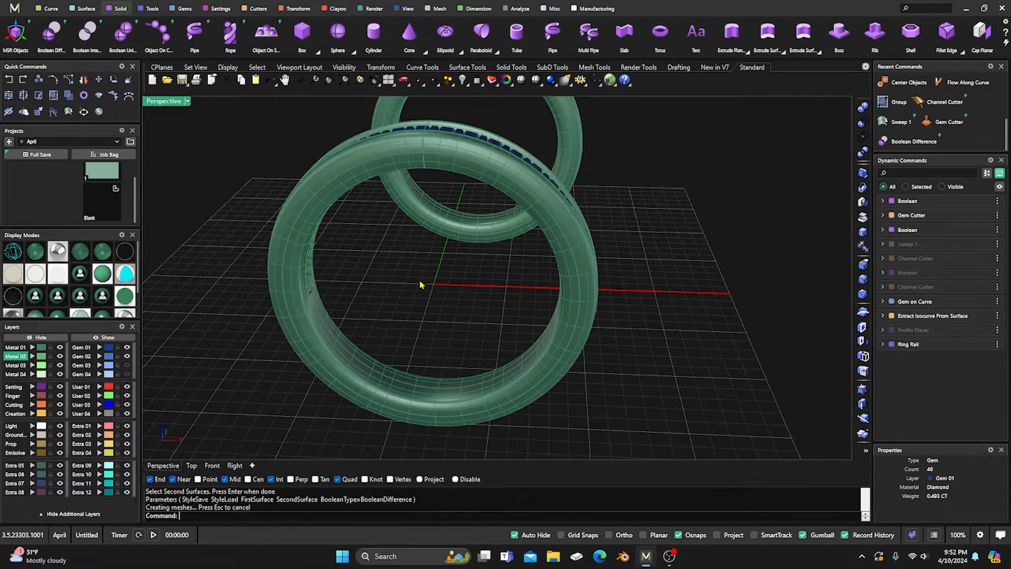
Step: Examine the seats cut around the tapered baguettes and the inside of the finished band
{"action": "mouse_move", "coordinate": [390, 320]}
{"action": "right_mouse_down"}
{"action": "mouse_move", "coordinate": [406, 298]}
{"action": "mouse_move", "coordinate": [385, 304]}
{"action": "right_mouse_up"}
{"action": "scroll", "coordinate": [385, 304], "scroll_direction": "up", "scroll_amount": 10}
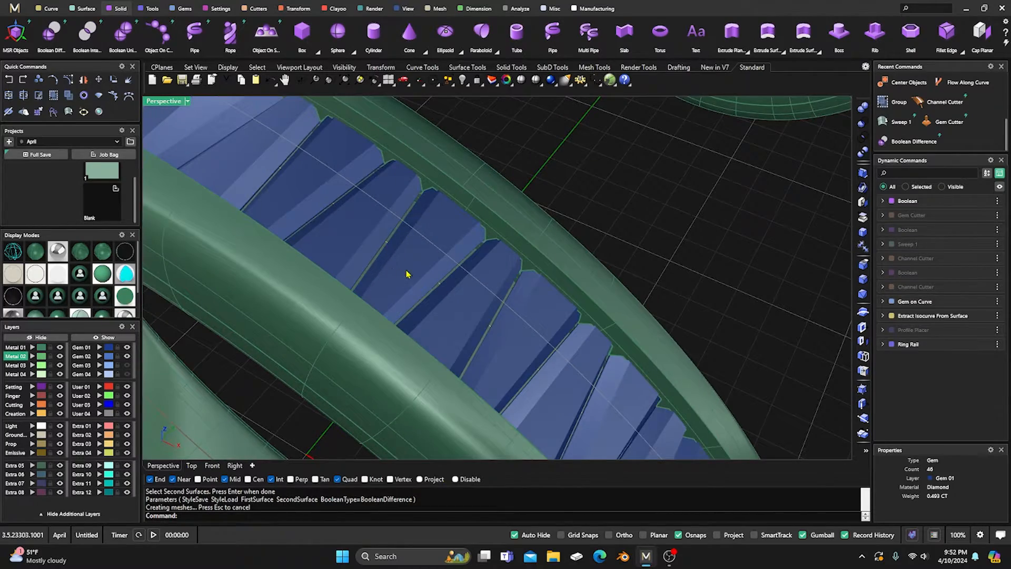
{"action": "scroll", "coordinate": [407, 275], "scroll_direction": "down", "scroll_amount": 10}
{"action": "right_click_drag", "start_coordinate": [415, 287], "coordinate": [508, 158]}
{"action": "scroll", "coordinate": [402, 307], "scroll_direction": "down", "scroll_amount": 4}
{"action": "scroll", "coordinate": [508, 158], "scroll_direction": "up", "scroll_amount": 5}
{"action": "scroll", "coordinate": [479, 209], "scroll_direction": "down", "scroll_amount": 9}
{"action": "right_click_drag", "start_coordinate": [479, 209], "coordinate": [449, 216]}
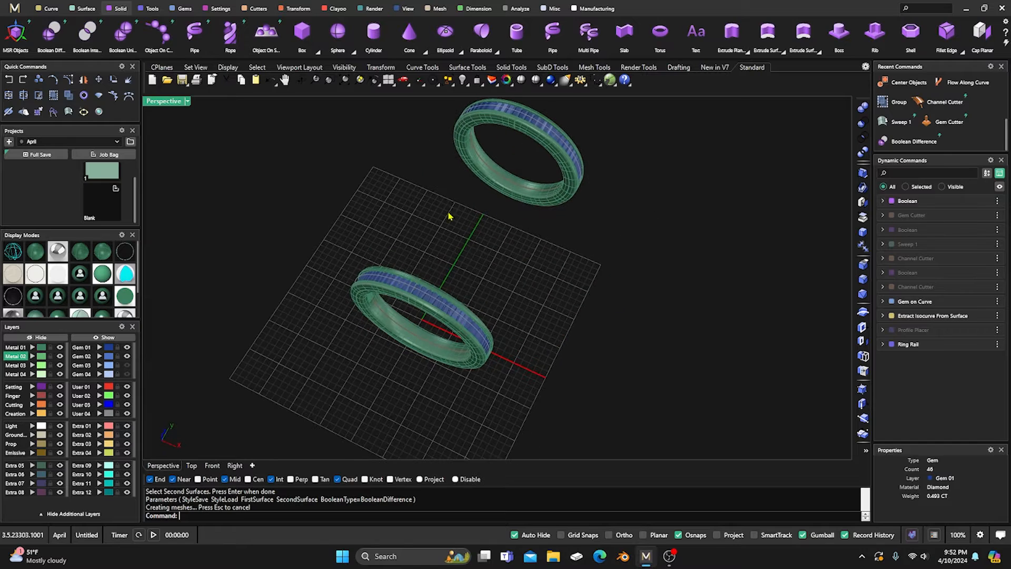
Step: Generate Gem Cutters for the gems in the second ring, with a bottom length of about -2.52 mm
{"action": "scroll", "coordinate": [474, 203], "scroll_direction": "down", "scroll_amount": 8}
{"action": "scroll", "coordinate": [501, 158], "scroll_direction": "up", "scroll_amount": 19}
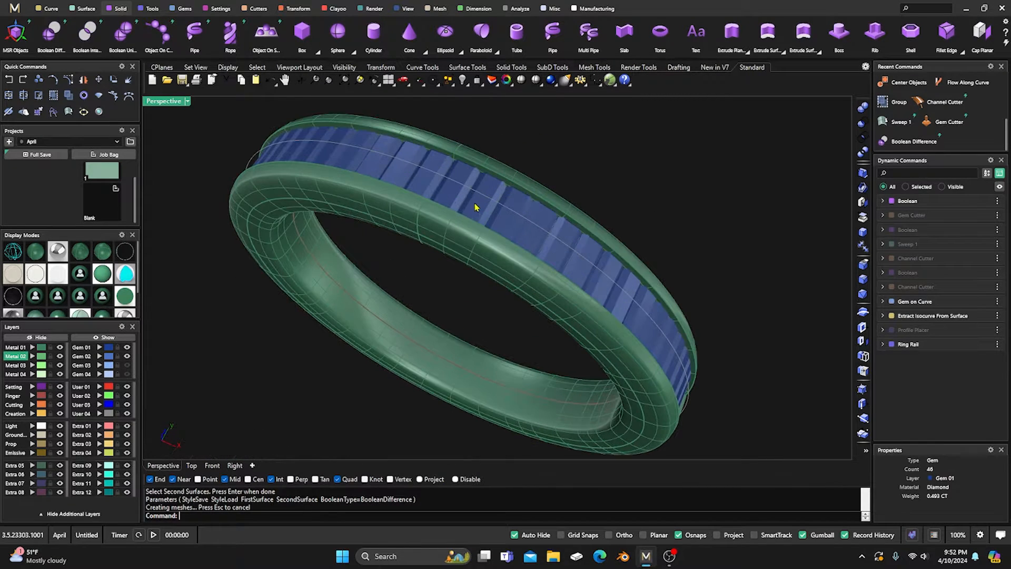
{"action": "left_click", "coordinate": [449, 192]}
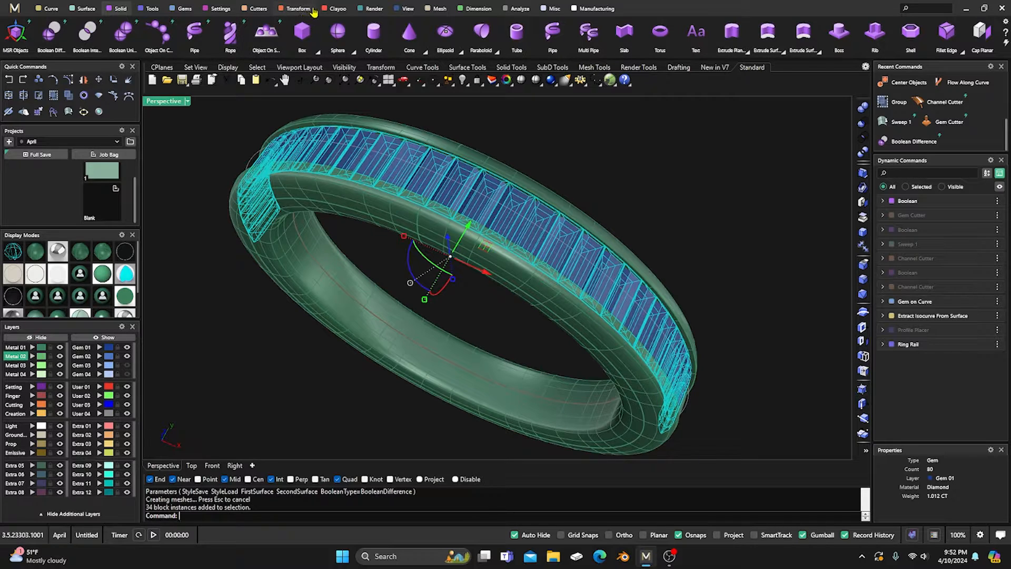
{"action": "left_click", "coordinate": [256, 8]}
{"action": "left_click", "coordinate": [157, 33]}
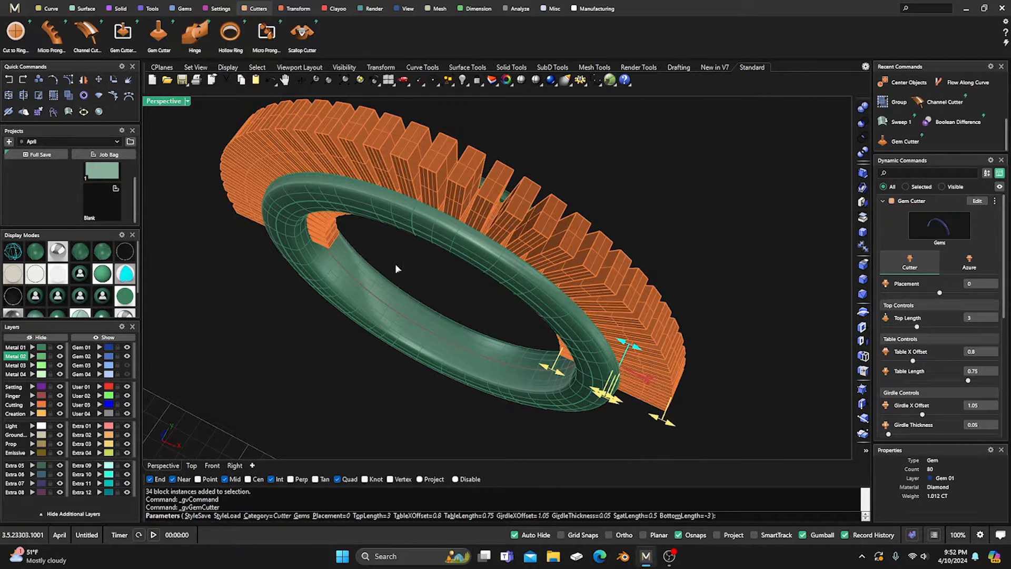
{"action": "right_click_drag", "start_coordinate": [395, 263], "coordinate": [426, 187]}
{"action": "left_click_drag", "start_coordinate": [583, 319], "coordinate": [593, 321]}
{"action": "right_click_drag", "start_coordinate": [501, 246], "coordinate": [479, 291]}
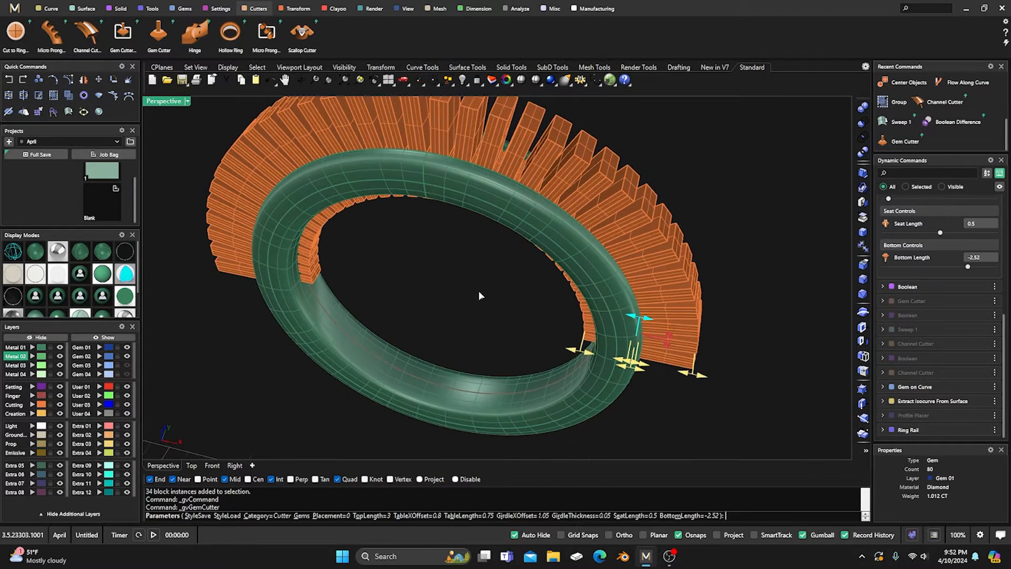
{"action": "right_click", "coordinate": [477, 289]}
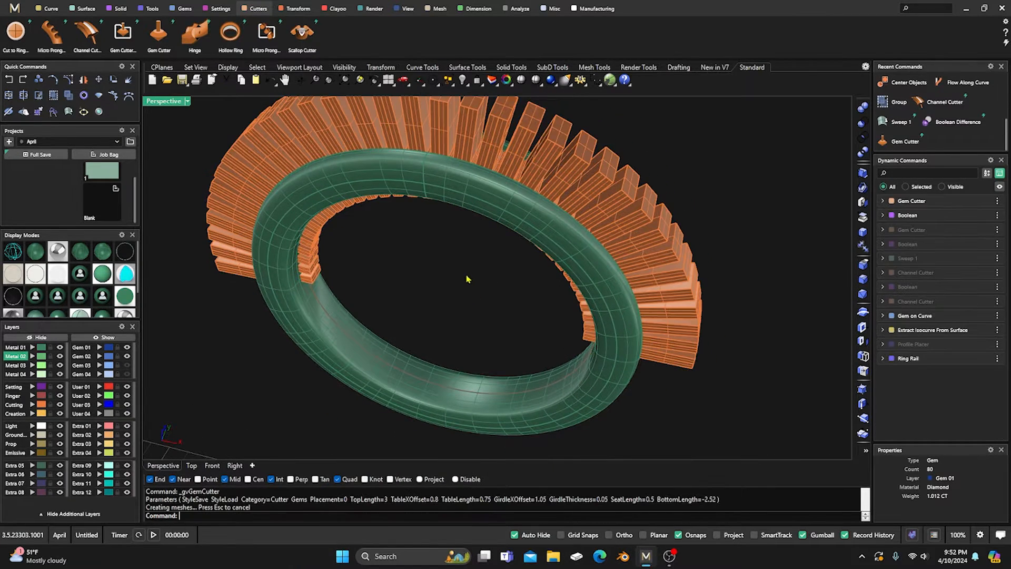
Step: Subtract the gem cutters from the second ring band with Boolean Difference
{"action": "left_click", "coordinate": [117, 9]}
{"action": "left_click", "coordinate": [51, 33]}
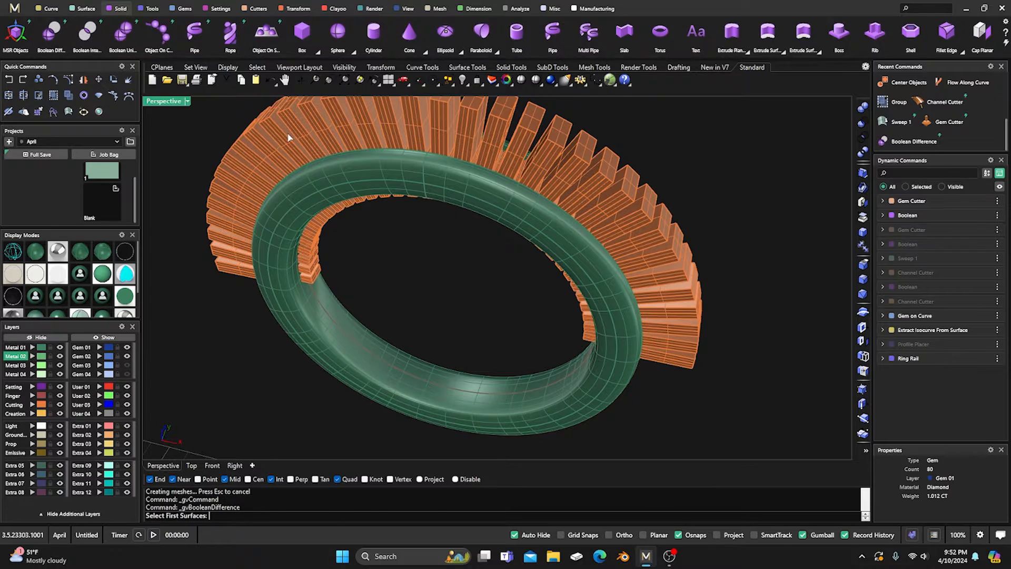
{"action": "left_click", "coordinate": [405, 182]}
{"action": "right_click", "coordinate": [405, 182]}
{"action": "left_click", "coordinate": [431, 127]}
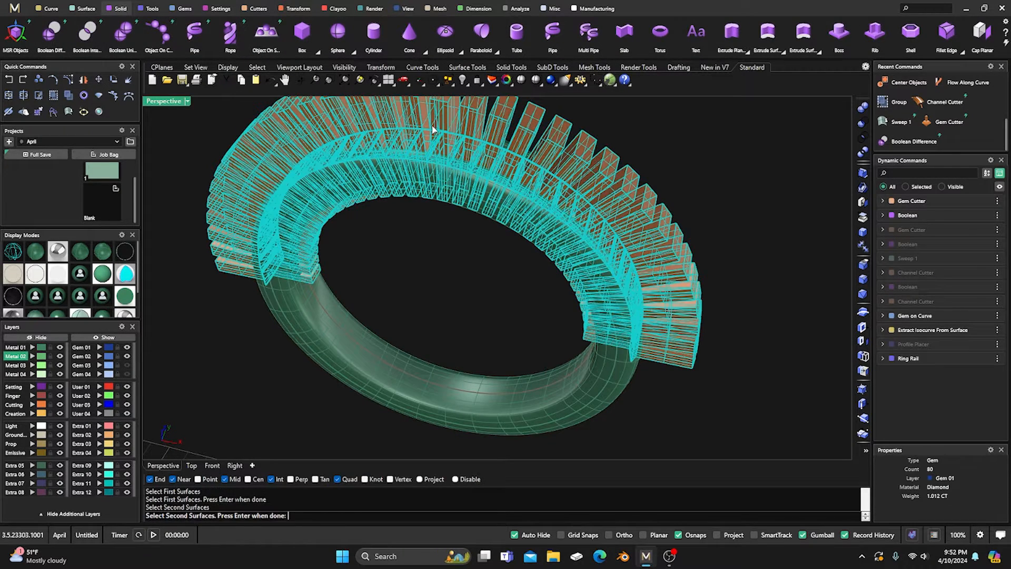
{"action": "right_click", "coordinate": [432, 129]}
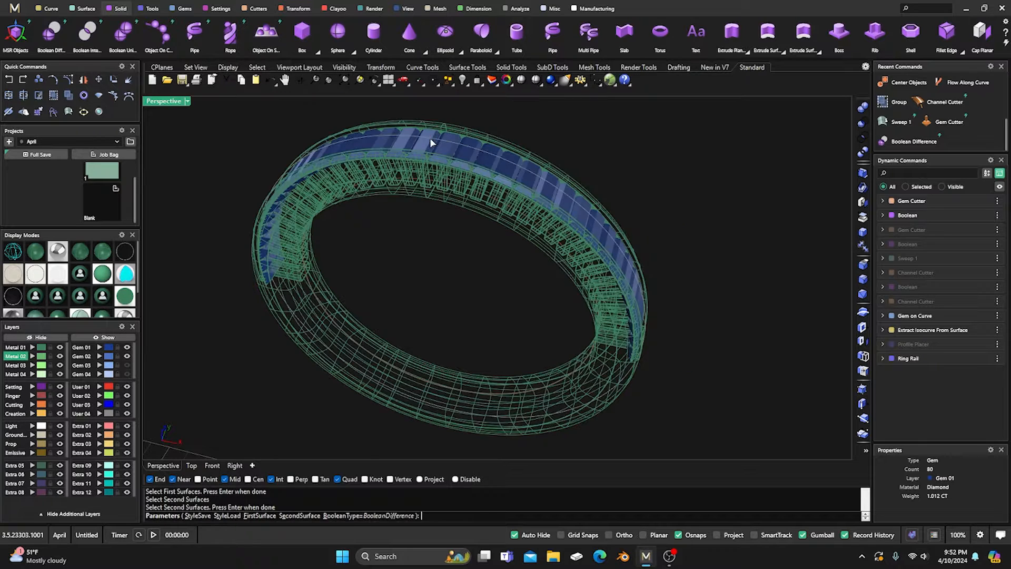
{"action": "right_click", "coordinate": [410, 209]}
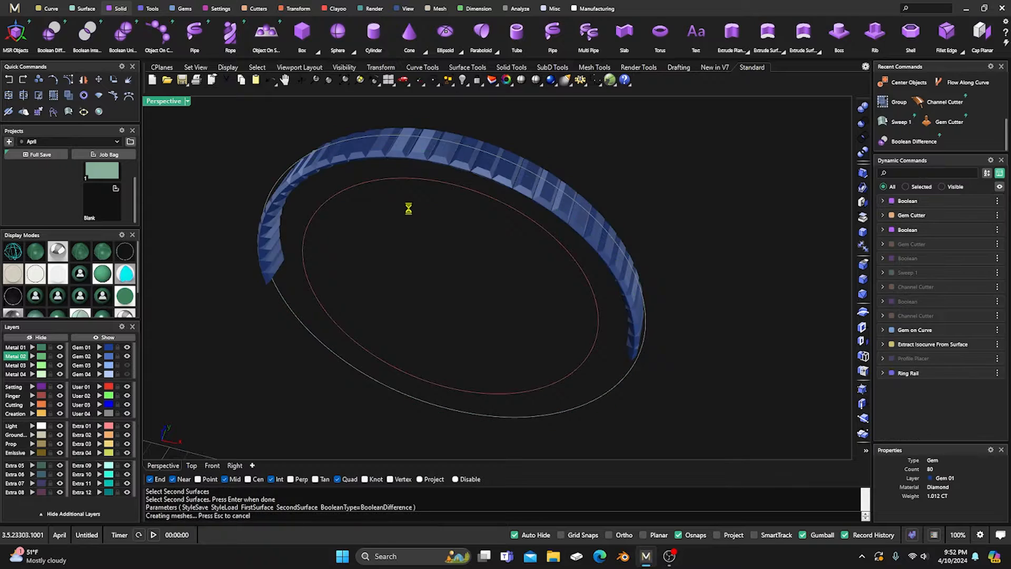
Step: Move the leftover closed polysurface overlapping the second ring band to the User 04 layer and clear the selection
{"action": "right_click_drag", "start_coordinate": [397, 238], "coordinate": [387, 176]}
{"action": "scroll", "coordinate": [377, 174], "scroll_direction": "up", "scroll_amount": 3}
{"action": "left_click", "coordinate": [370, 176]}
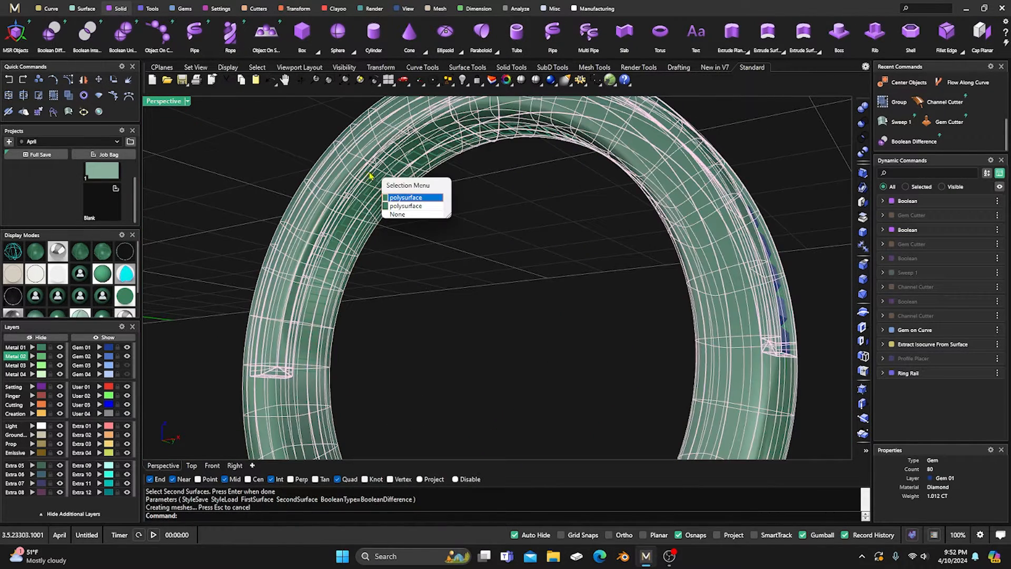
{"action": "left_click", "coordinate": [400, 198]}
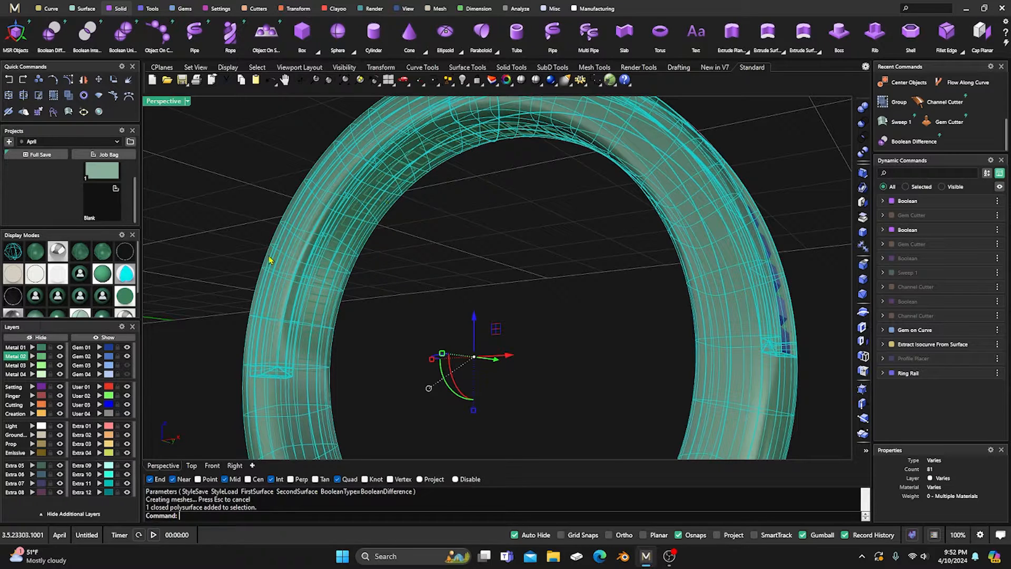
{"action": "left_click", "coordinate": [99, 413]}
{"action": "key", "text": "Escape"}
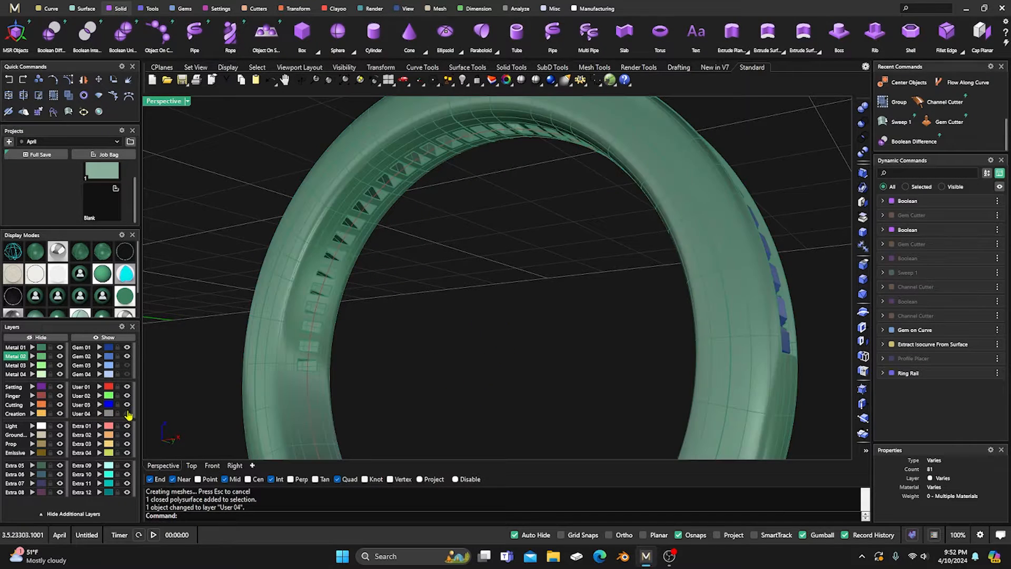
Step: Try to place a duplicate of the second ring and its gems beside the first ring, and undo the move
{"action": "scroll", "coordinate": [551, 183], "scroll_direction": "down", "scroll_amount": 6}
{"action": "right_click_drag", "start_coordinate": [515, 248], "coordinate": [430, 189]}
{"action": "scroll", "coordinate": [562, 256], "scroll_direction": "down", "scroll_amount": 5}
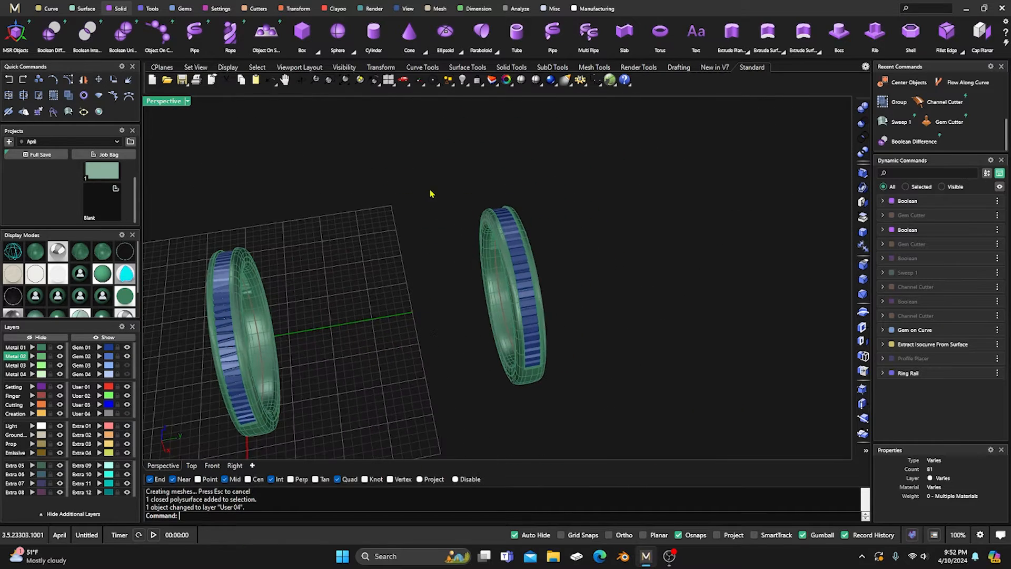
{"action": "left_click_drag", "start_coordinate": [430, 187], "coordinate": [583, 408]}
{"action": "left_click_drag", "start_coordinate": [549, 289], "coordinate": [367, 328]}
{"action": "key", "text": "alt"}
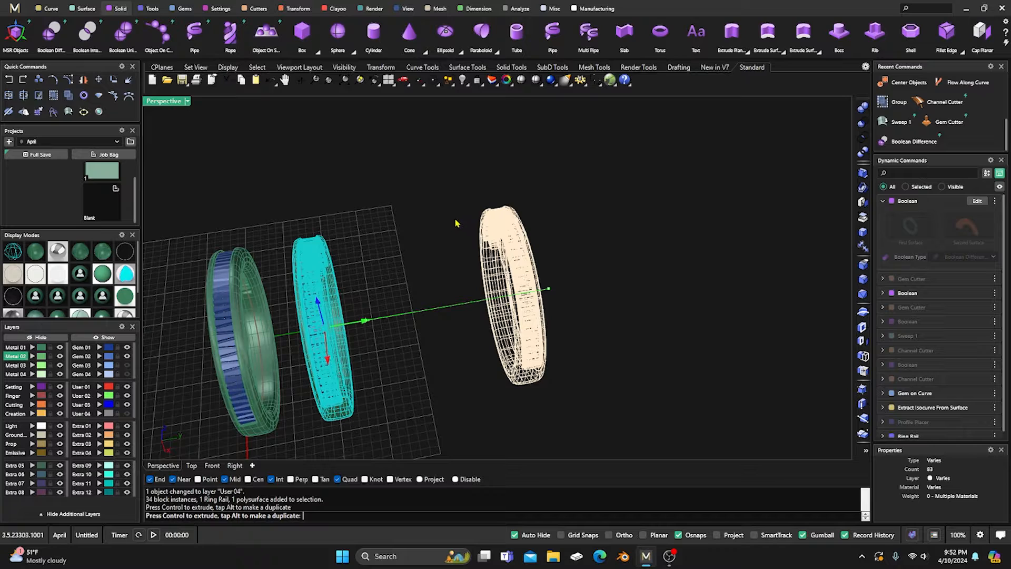
{"action": "left_click", "coordinate": [515, 320]}
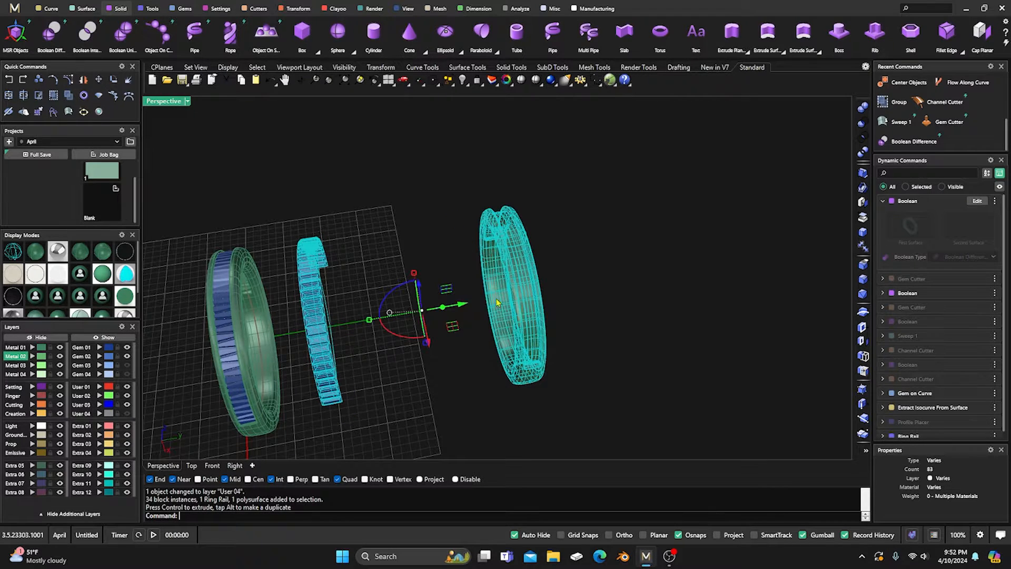
{"action": "left_click", "coordinate": [8, 79]}
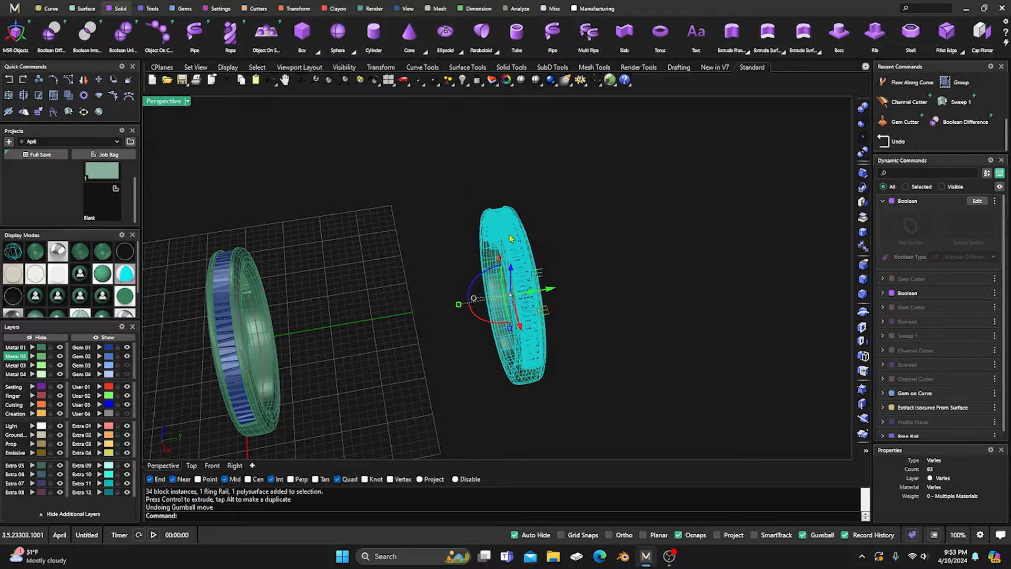
Step: Select only the visible second ring with its gems and rail, and place a duplicate right beside the first ring
{"action": "left_click", "coordinate": [522, 304]}
{"action": "right_click_drag", "start_coordinate": [538, 290], "coordinate": [416, 364]}
{"action": "right_click_drag", "start_coordinate": [524, 269], "coordinate": [458, 308]}
{"action": "left_click_drag", "start_coordinate": [452, 156], "coordinate": [591, 422]}
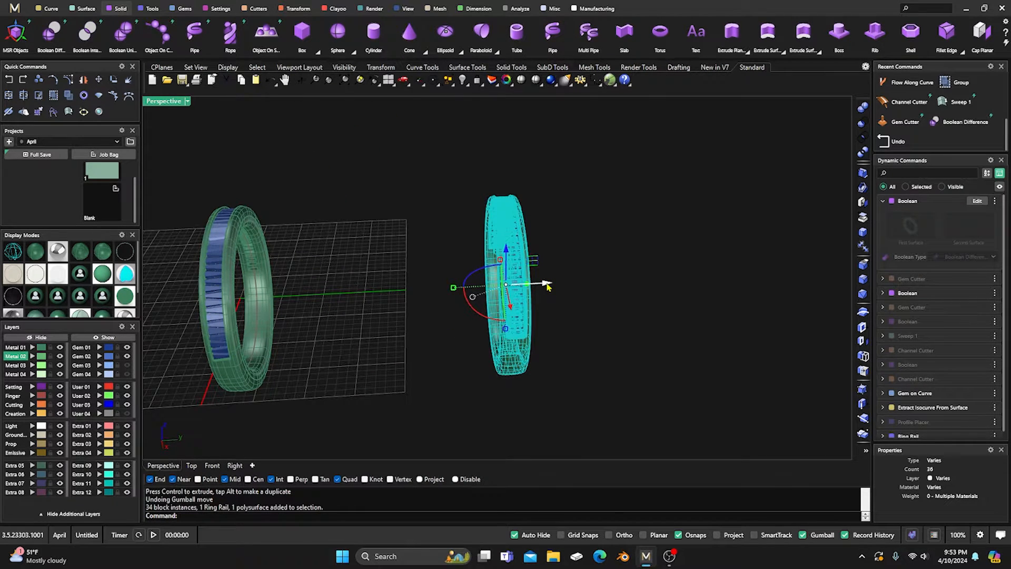
{"action": "key", "text": "alt"}
{"action": "left_click_drag", "start_coordinate": [547, 286], "coordinate": [358, 287]}
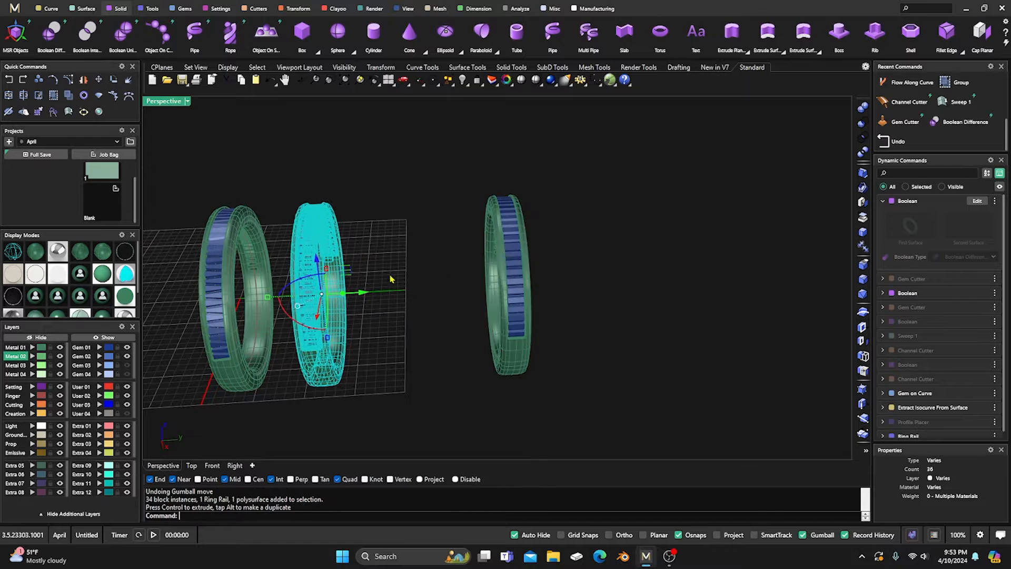
Step: Move the original second ring with its gems and rail to the User 04 layer
{"action": "left_click", "coordinate": [449, 188]}
{"action": "left_click_drag", "start_coordinate": [450, 176], "coordinate": [610, 416]}
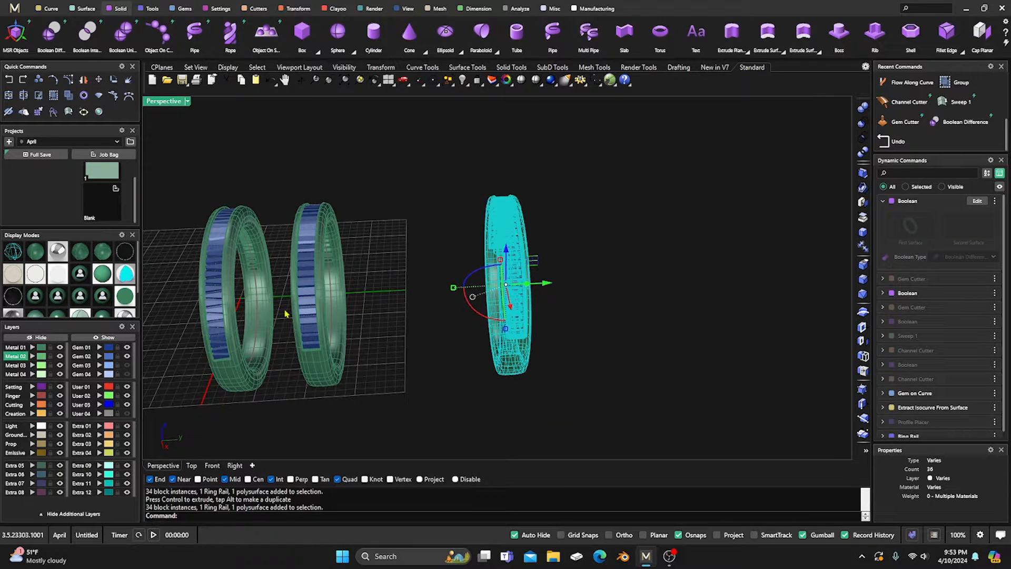
{"action": "left_click", "coordinate": [99, 415]}
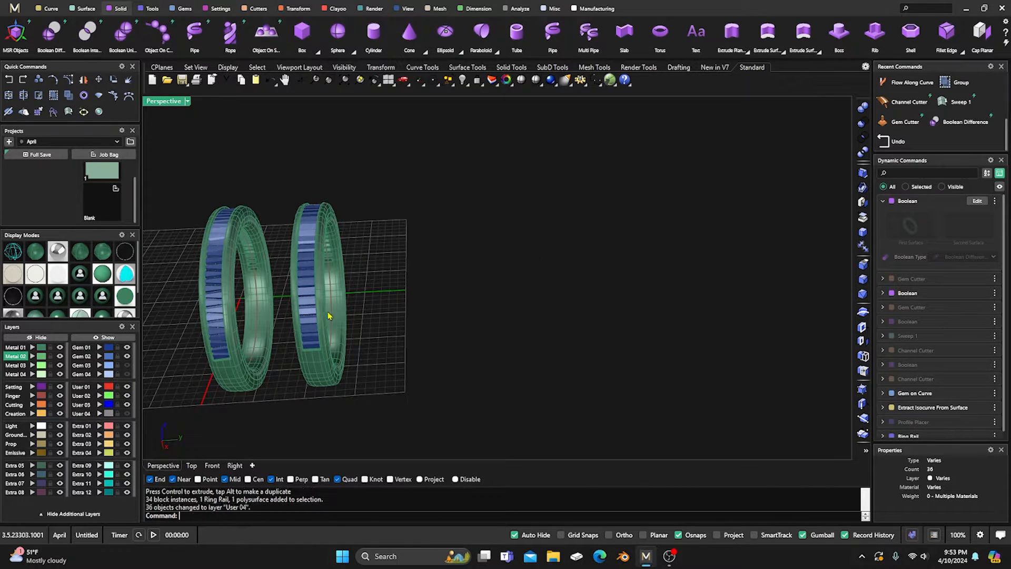
Step: Inspect both bands side by side in a glossy shaded display mode that keeps the layer colours
{"action": "right_click_drag", "start_coordinate": [329, 316], "coordinate": [489, 337]}
{"action": "scroll", "coordinate": [496, 227], "scroll_direction": "down", "scroll_amount": 6}
{"action": "scroll", "coordinate": [489, 337], "scroll_direction": "up", "scroll_amount": 6}
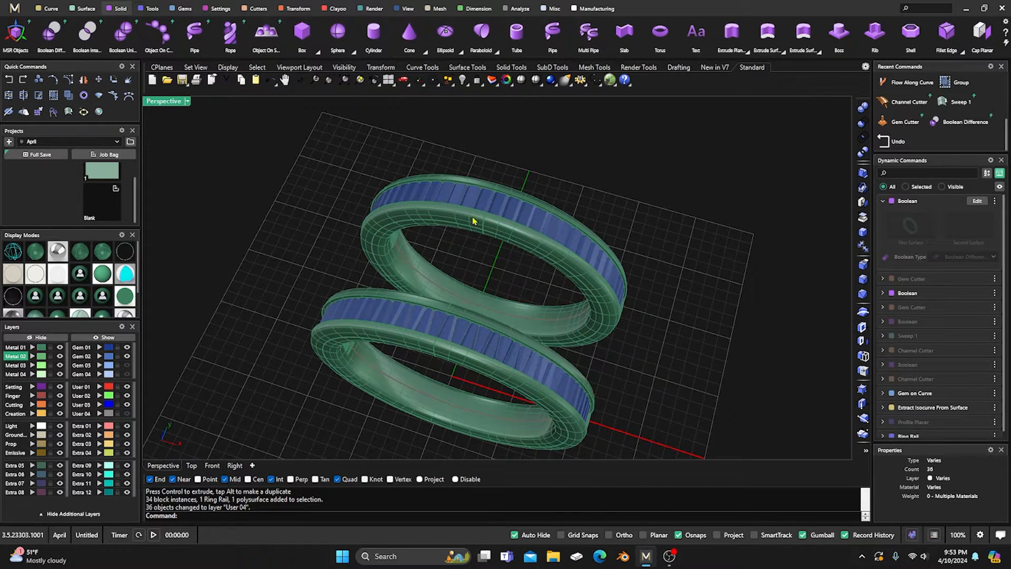
{"action": "scroll", "coordinate": [473, 221], "scroll_direction": "down", "scroll_amount": 3}
{"action": "right_click_drag", "start_coordinate": [473, 221], "coordinate": [413, 243]}
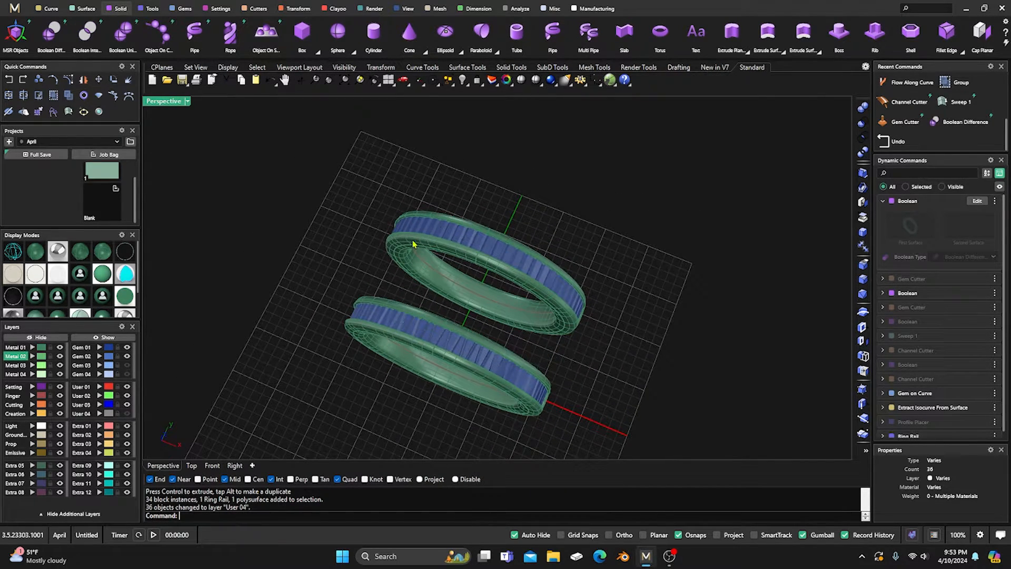
{"action": "left_click", "coordinate": [103, 318]}
{"action": "mouse_move", "coordinate": [284, 361]}
{"action": "right_mouse_down"}
{"action": "mouse_move", "coordinate": [354, 404]}
{"action": "mouse_move", "coordinate": [332, 379]}
{"action": "mouse_move", "coordinate": [371, 364]}
{"action": "right_mouse_up"}
{"action": "left_click", "coordinate": [60, 316]}
{"action": "scroll", "coordinate": [447, 356], "scroll_direction": "up", "scroll_amount": 5}
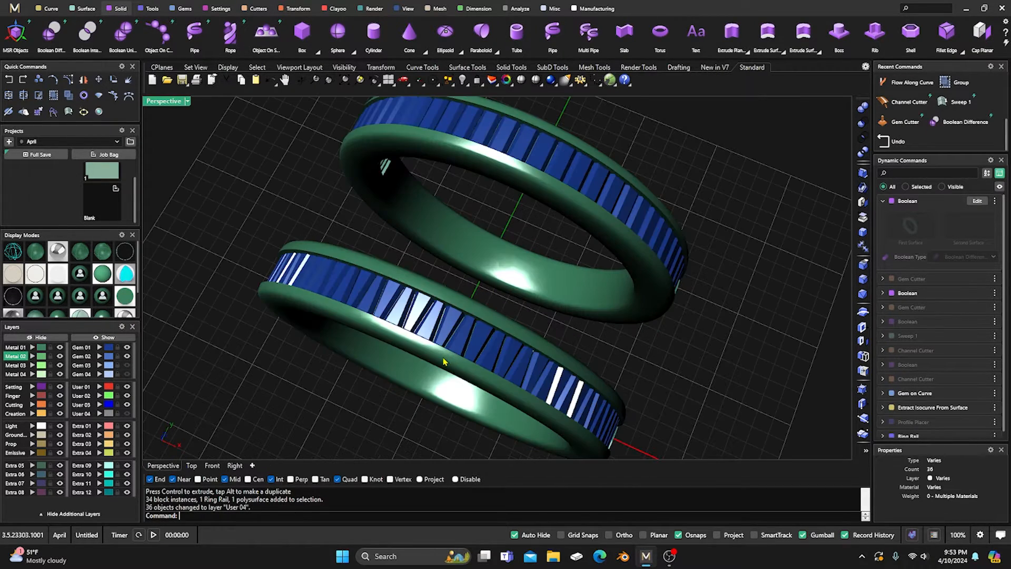
{"action": "scroll", "coordinate": [444, 361], "scroll_direction": "down", "scroll_amount": 3}
Step: Display both bands in the rendered metal and diamond mode with ground shadows
{"action": "left_click", "coordinate": [125, 316]}
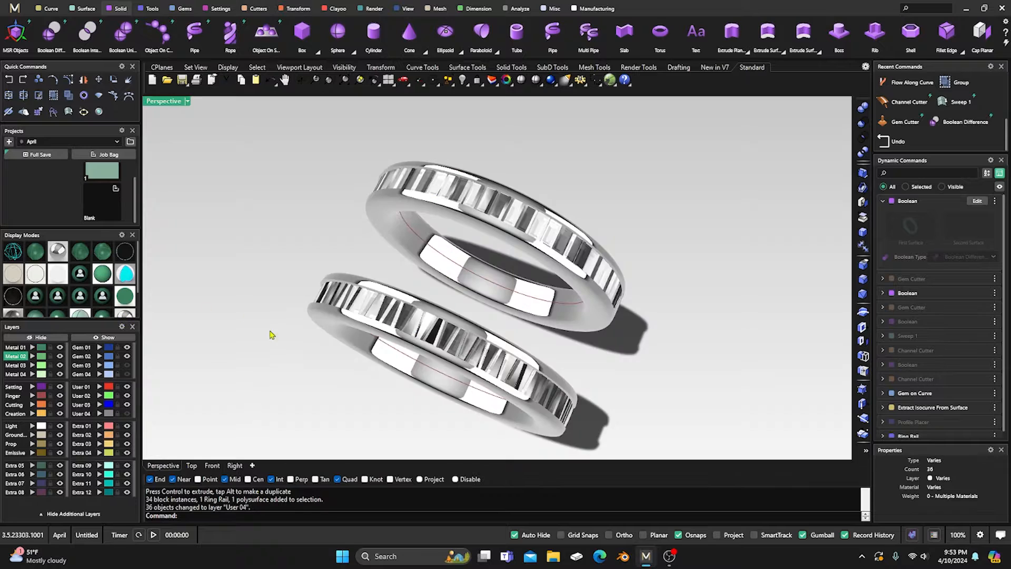
{"action": "mouse_move", "coordinate": [271, 334]}
{"action": "right_mouse_down"}
{"action": "mouse_move", "coordinate": [284, 340]}
{"action": "mouse_move", "coordinate": [278, 320]}
{"action": "mouse_move", "coordinate": [301, 324]}
{"action": "right_mouse_up"}
{"action": "scroll", "coordinate": [434, 323], "scroll_direction": "up", "scroll_amount": 2}
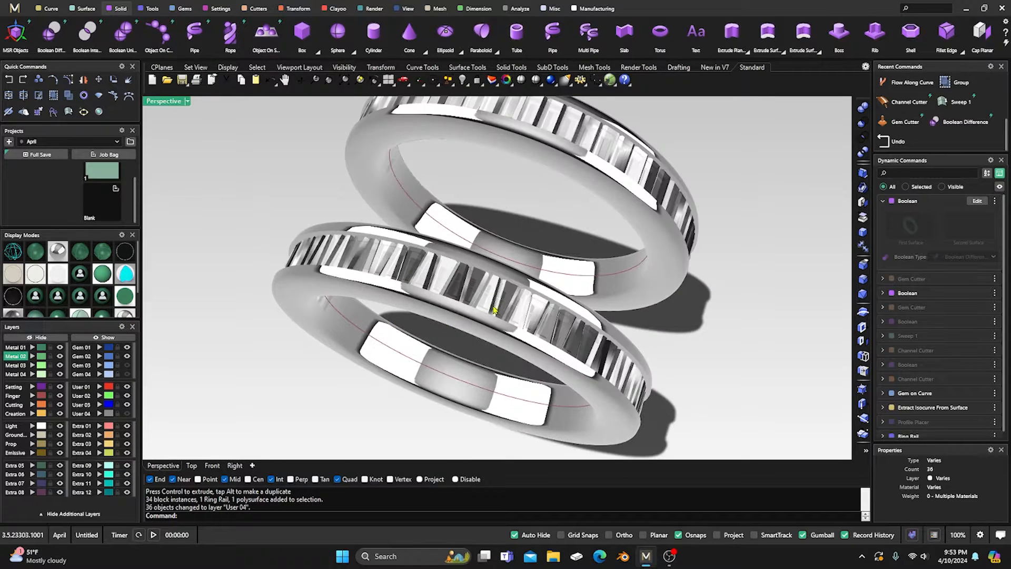
{"action": "scroll", "coordinate": [468, 307], "scroll_direction": "down", "scroll_amount": 2}
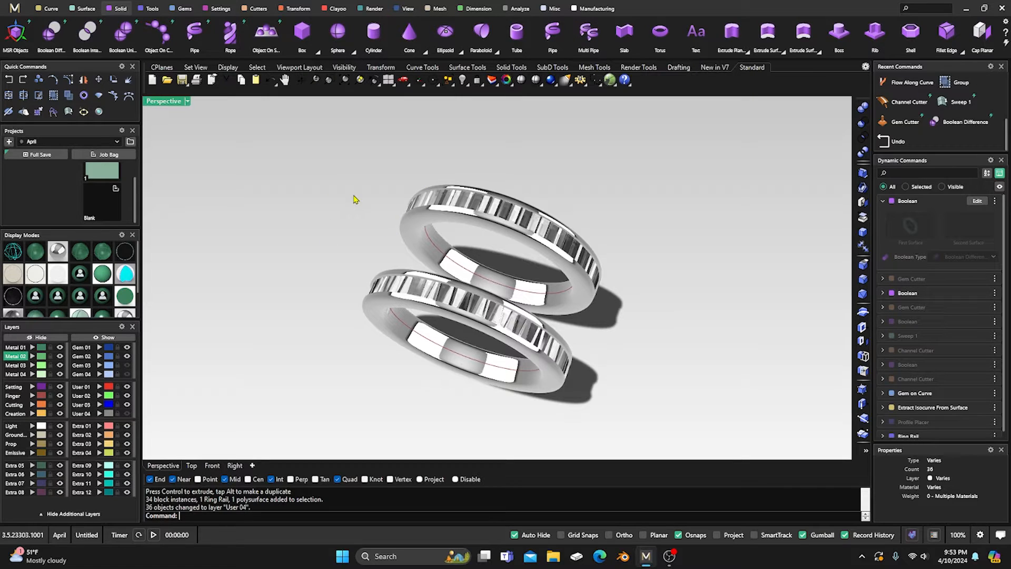
Step: Compare the straight and tapered baguette rows in the two rendered bands from several angles and distances
{"action": "right_click_drag", "start_coordinate": [354, 198], "coordinate": [456, 222]}
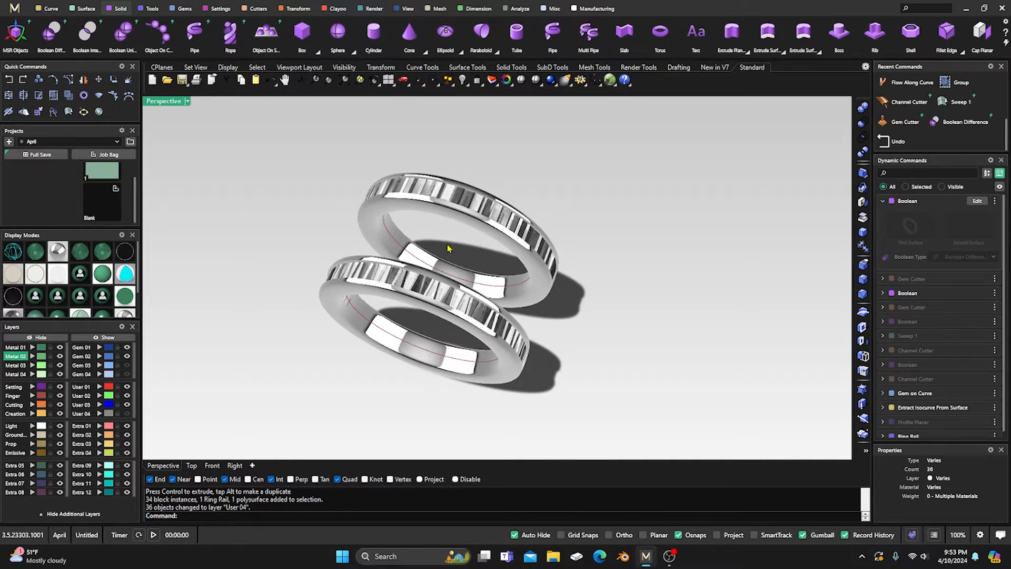
{"action": "scroll", "coordinate": [446, 258], "scroll_direction": "up", "scroll_amount": 2}
{"action": "right_click_drag", "start_coordinate": [451, 262], "coordinate": [465, 260]}
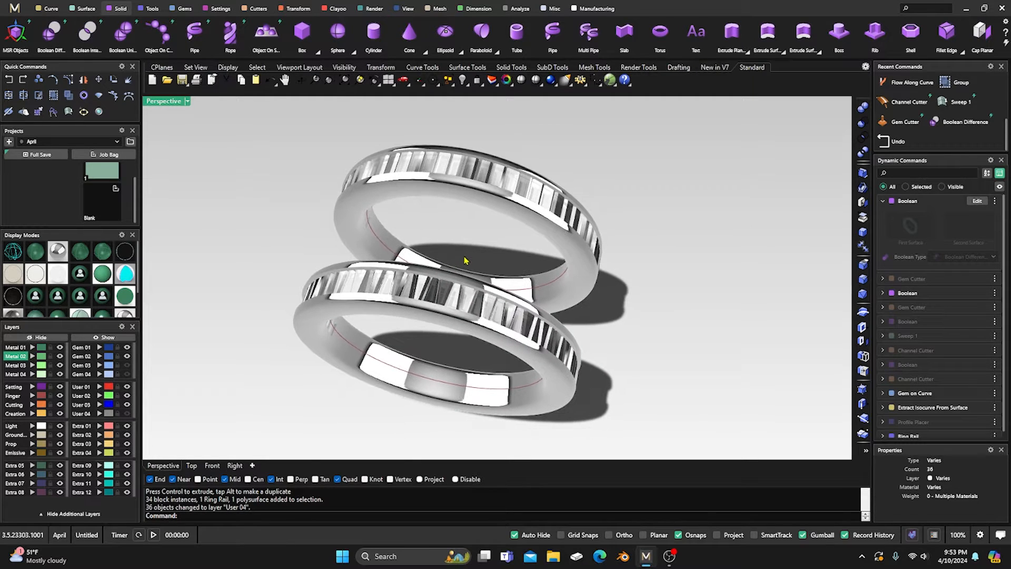
{"action": "scroll", "coordinate": [429, 312], "scroll_direction": "up", "scroll_amount": 2}
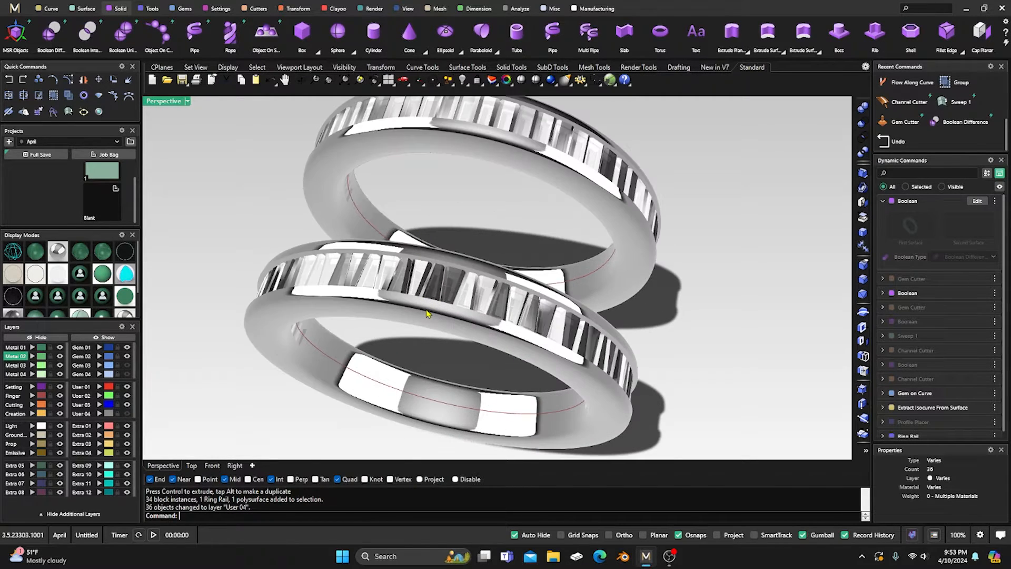
{"action": "scroll", "coordinate": [430, 314], "scroll_direction": "down", "scroll_amount": 4}
{"action": "scroll", "coordinate": [423, 309], "scroll_direction": "down", "scroll_amount": 3}
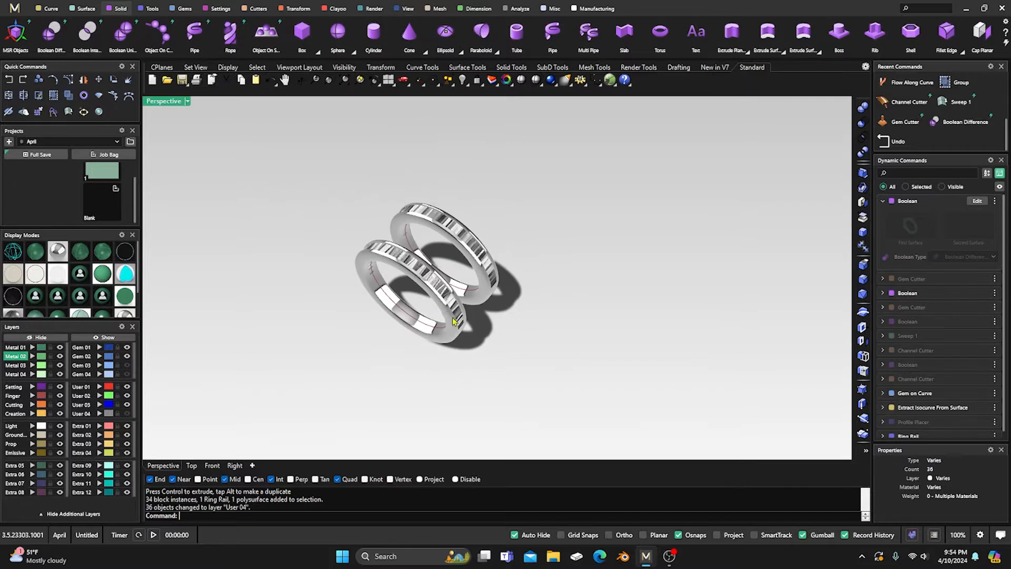
{"action": "scroll", "coordinate": [451, 301], "scroll_direction": "up", "scroll_amount": 2}
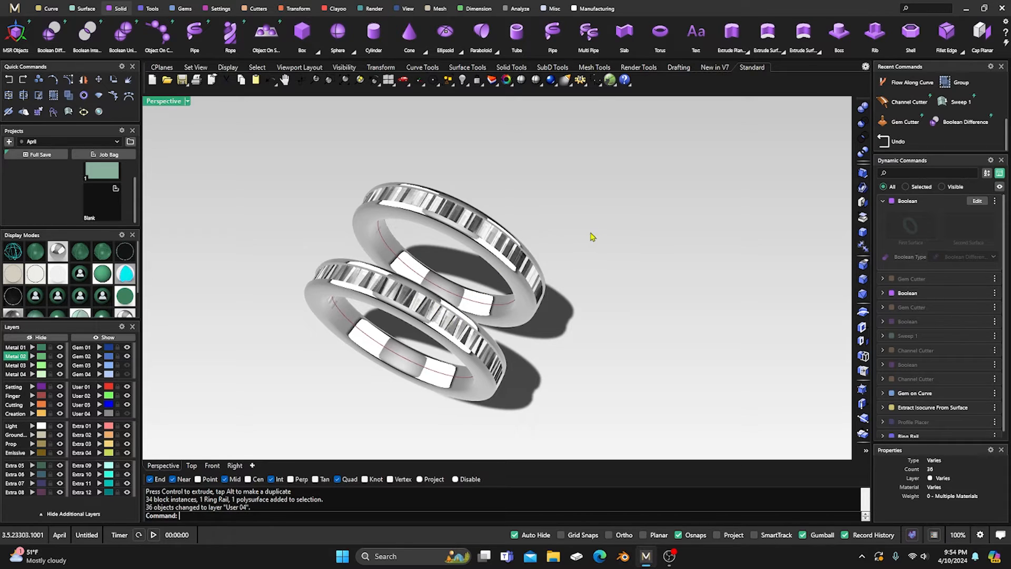
{"action": "scroll", "coordinate": [591, 234], "scroll_direction": "down", "scroll_amount": 2}
{"action": "right_click_drag", "start_coordinate": [591, 233], "coordinate": [607, 238]}
{"action": "scroll", "coordinate": [563, 281], "scroll_direction": "up", "scroll_amount": 2}
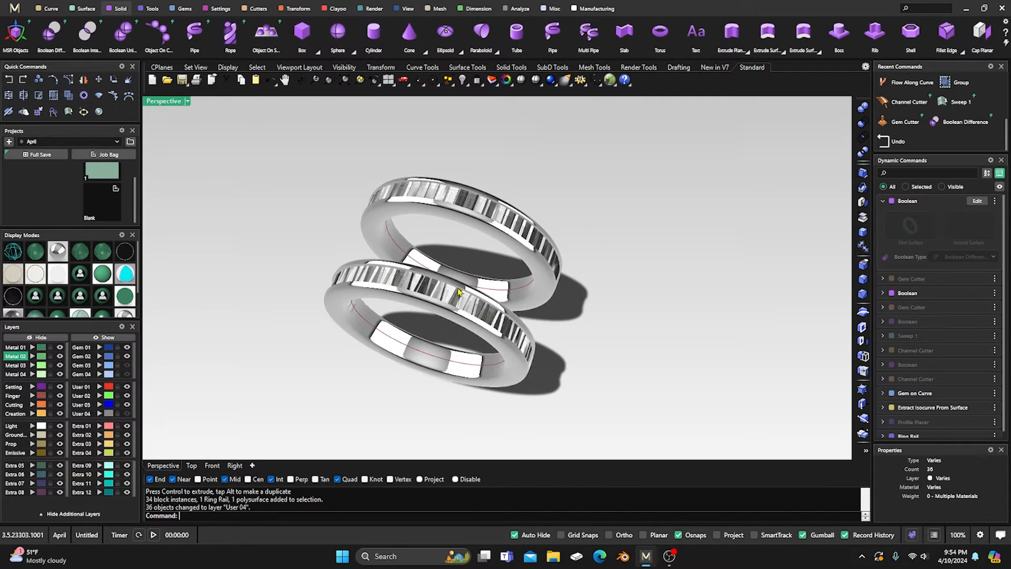
{"action": "scroll", "coordinate": [458, 269], "scroll_direction": "up", "scroll_amount": 2}
{"action": "scroll", "coordinate": [458, 270], "scroll_direction": "down", "scroll_amount": 2}
{"action": "right_click_drag", "start_coordinate": [458, 270], "coordinate": [464, 280]}
{"action": "right_click_drag", "start_coordinate": [446, 340], "coordinate": [449, 328]}
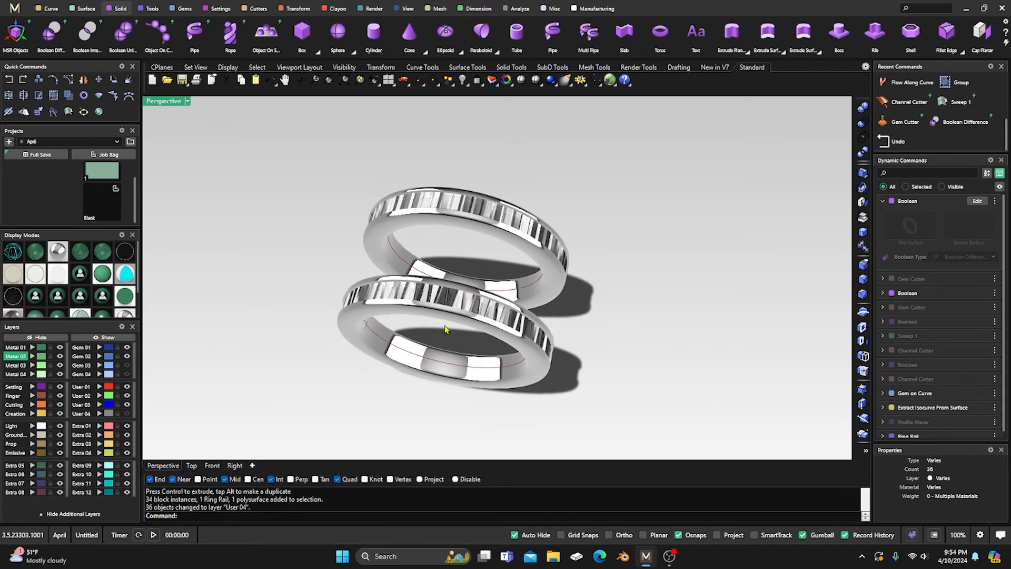
{"action": "scroll", "coordinate": [449, 327], "scroll_direction": "up", "scroll_amount": 2}
Step: Switch the viewport to the rendered display mode with the soft grey background and frame both bands
{"action": "left_click", "coordinate": [58, 253]}
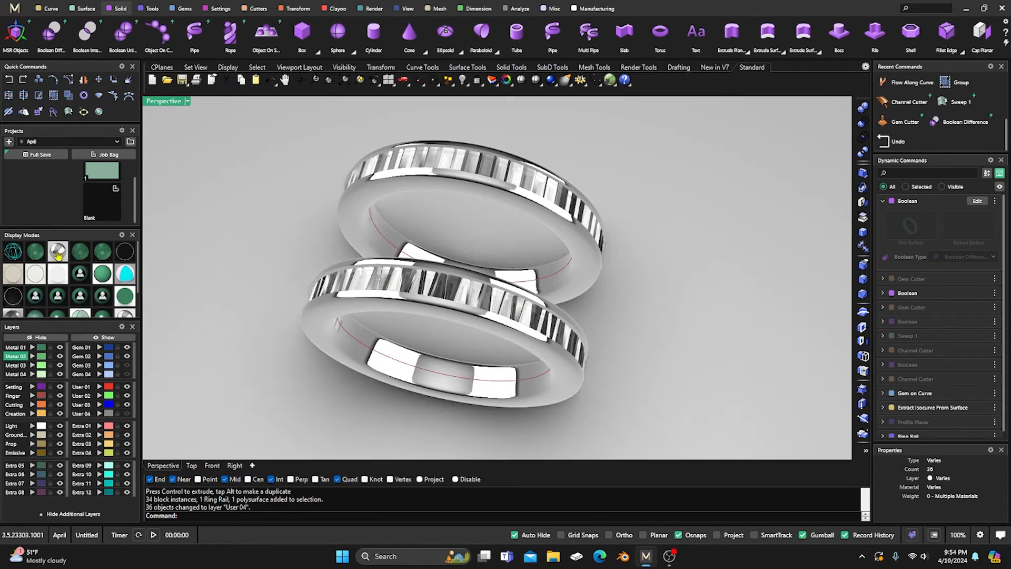
{"action": "right_click_drag", "start_coordinate": [326, 294], "coordinate": [326, 304]}
{"action": "scroll", "coordinate": [327, 304], "scroll_direction": "down", "scroll_amount": 3}
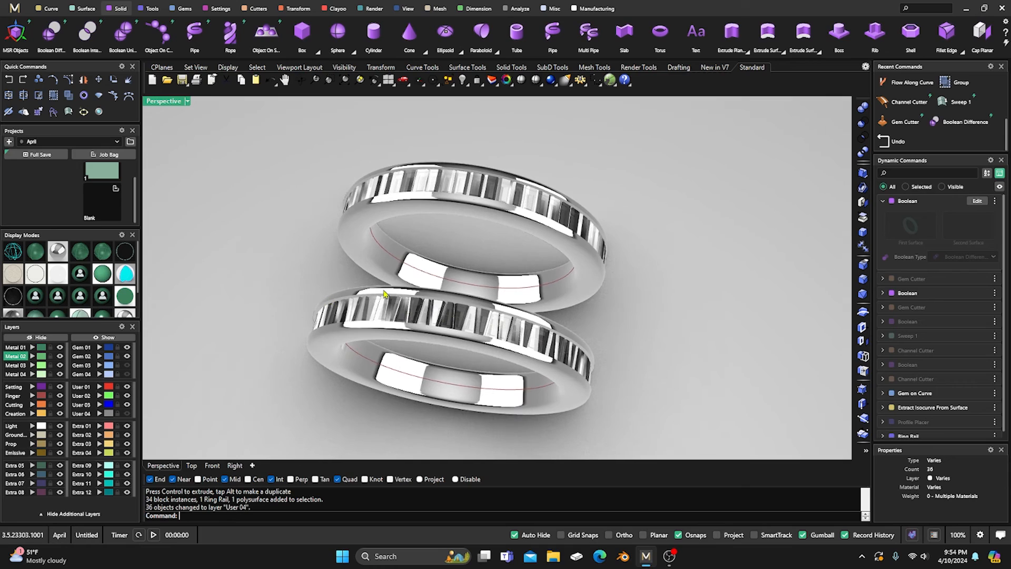